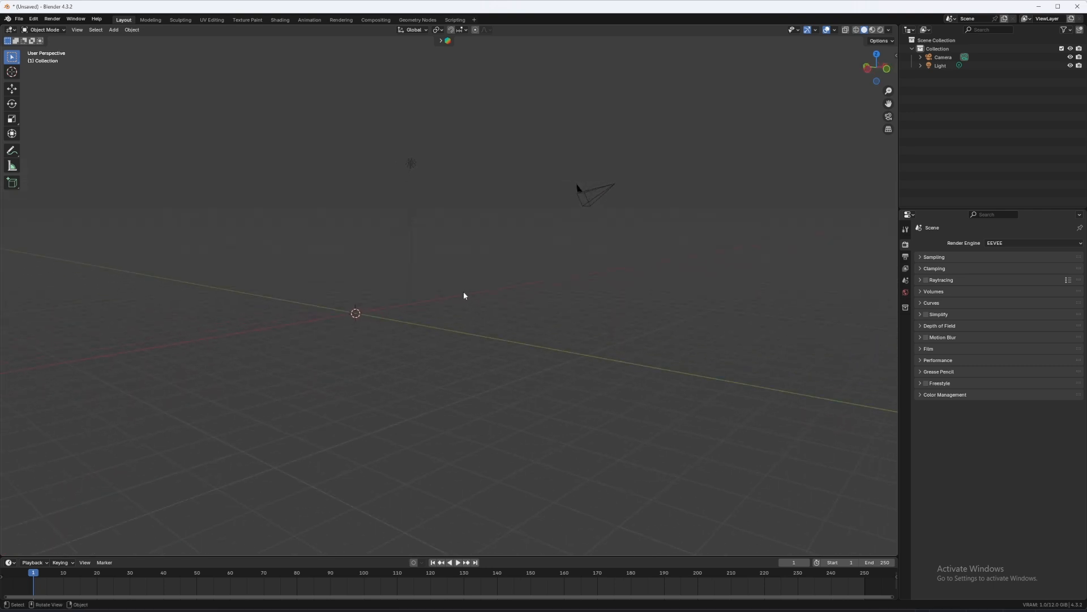
Delete every object in the scene, including the default camera and light.
{"action": "key", "text": "a"}
{"action": "middle_click_drag", "start_coordinate": [463, 292], "coordinate": [490, 355]}
{"action": "key", "text": "Delete"}
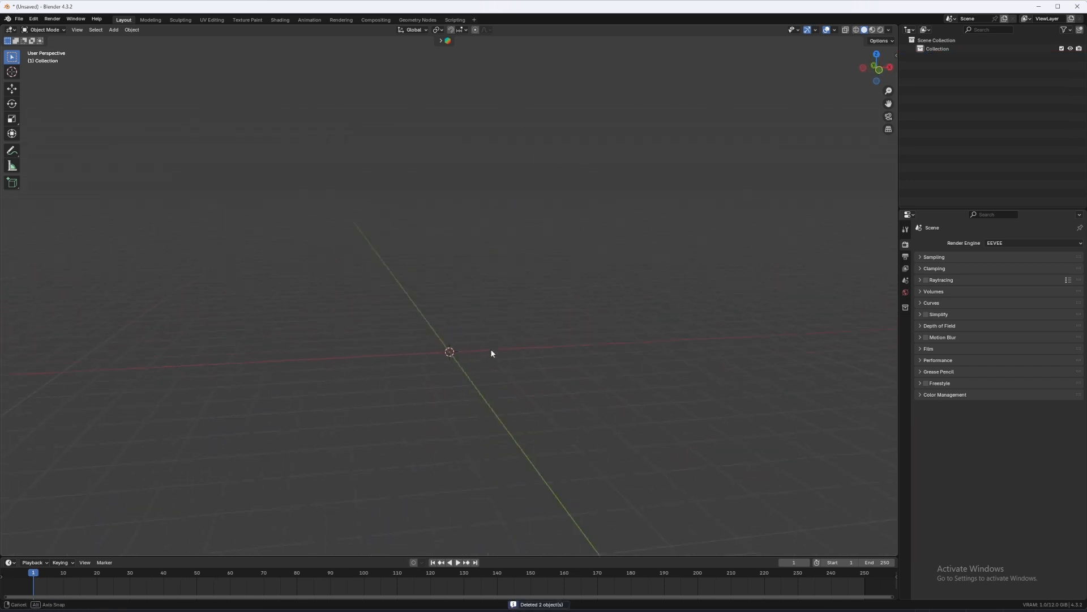
Add a UV sphere mesh at the world origin.
{"action": "key", "text": "shift+a"}
{"action": "mouse_move", "coordinate": [492, 351]}
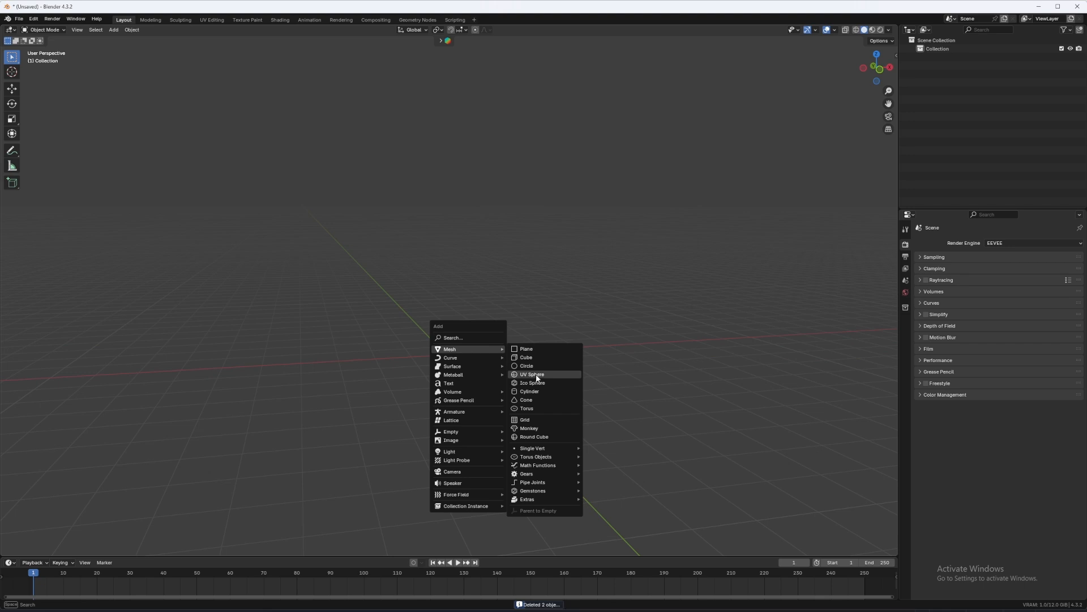
{"action": "left_click", "coordinate": [533, 375]}
{"action": "middle_click_drag", "start_coordinate": [493, 404], "coordinate": [548, 392]}
{"action": "scroll", "coordinate": [514, 381], "scroll_direction": "up", "scroll_amount": 3}
{"action": "scroll", "coordinate": [533, 385], "scroll_direction": "down", "scroll_amount": 5}
Raise the sphere 4 m along the global Z axis.
{"action": "key", "text": "g"}
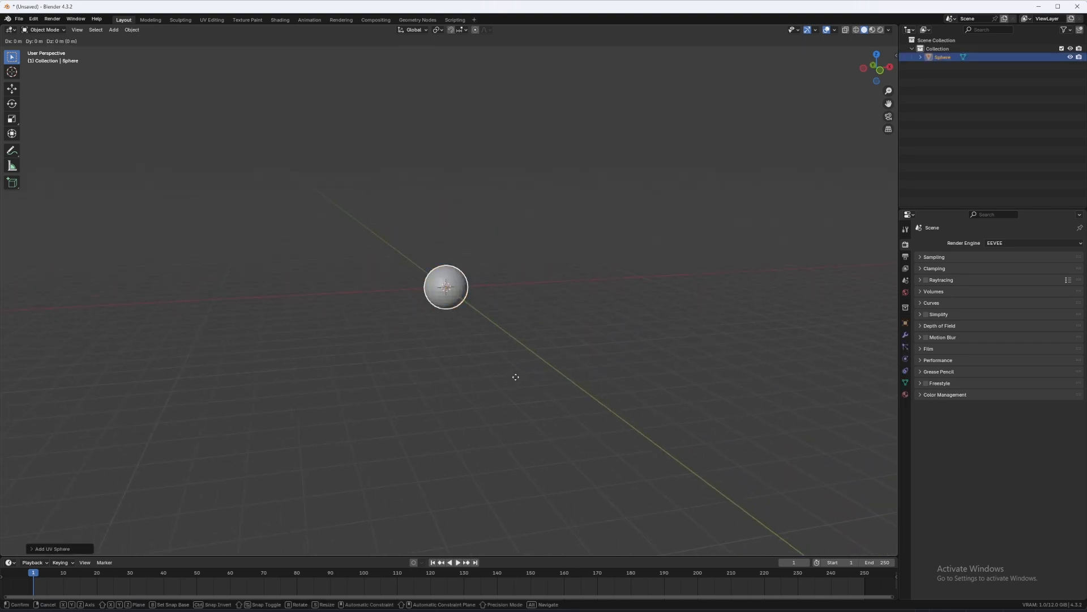
{"action": "type", "text": "z"}
{"action": "type", "text": "4"}
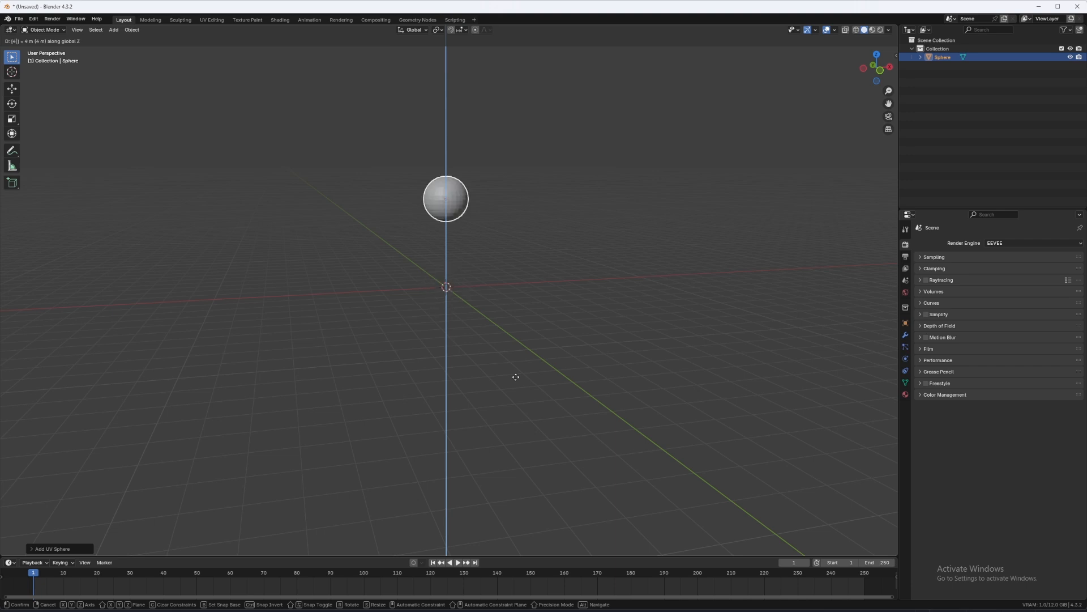
{"action": "key", "text": "Return"}
Apply Shade Smooth to the sphere.
{"action": "middle_click_drag", "start_coordinate": [462, 295], "coordinate": [474, 239]}
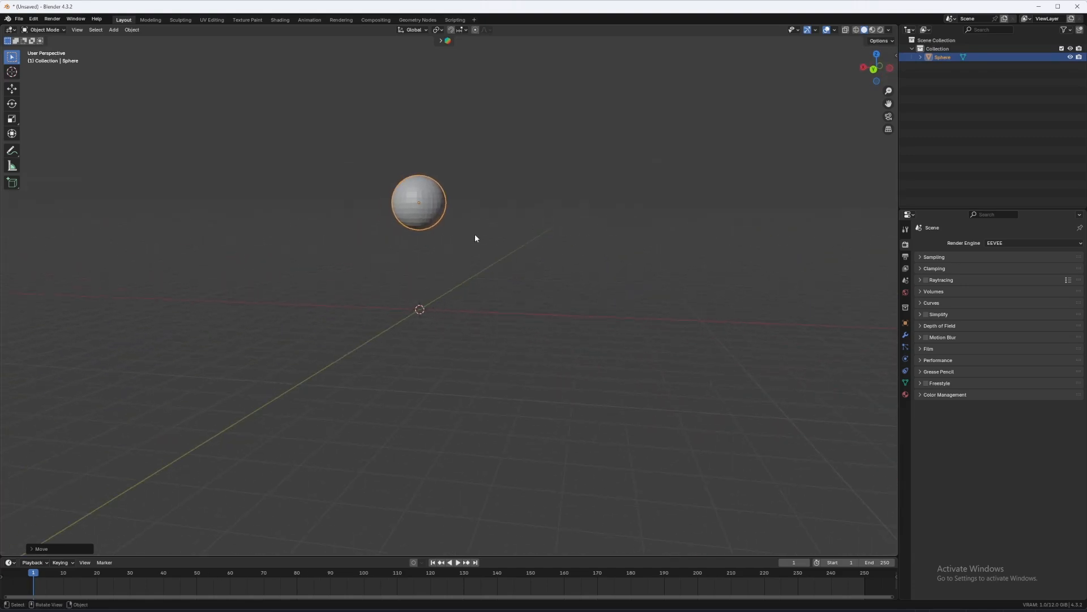
{"action": "right_click", "coordinate": [475, 238]}
{"action": "right_click", "coordinate": [491, 238]}
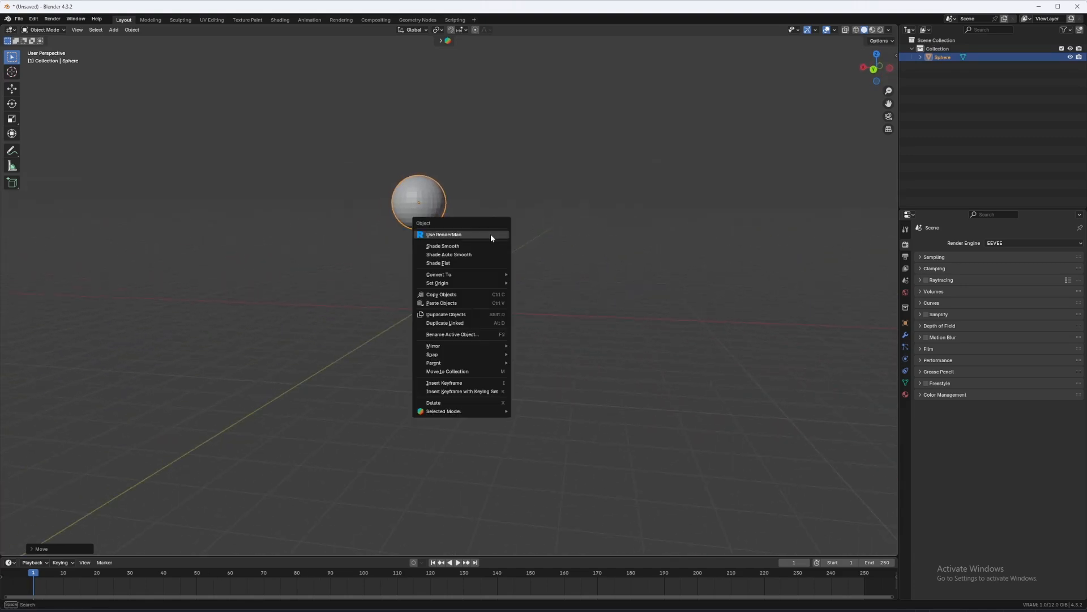
{"action": "left_click", "coordinate": [478, 245]}
{"action": "middle_click_drag", "start_coordinate": [449, 232], "coordinate": [485, 305]}
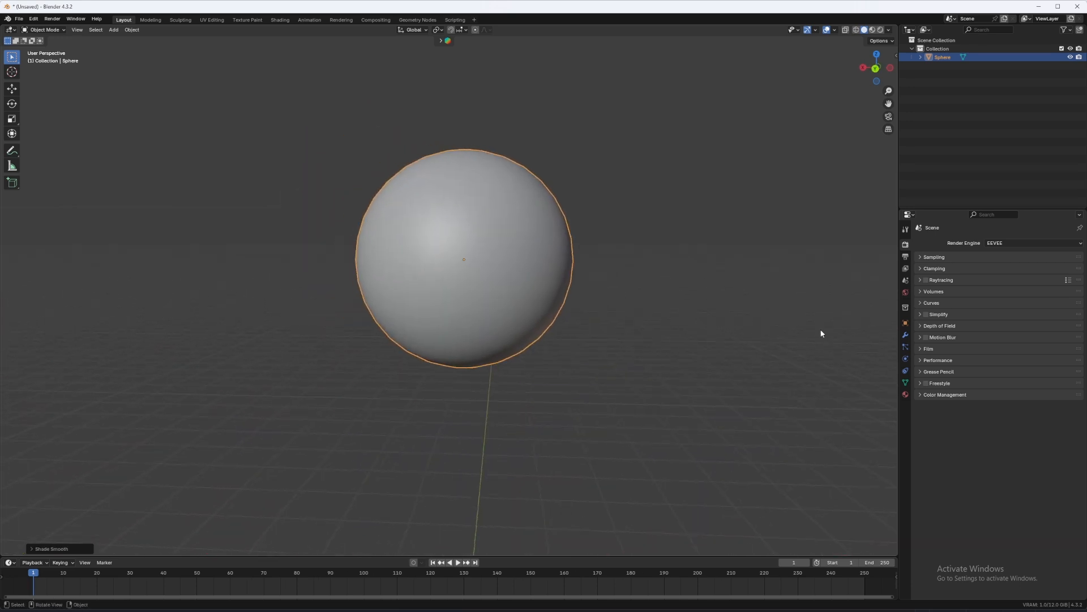
Add a new Emitter particle system to the sphere.
{"action": "left_click", "coordinate": [907, 344]}
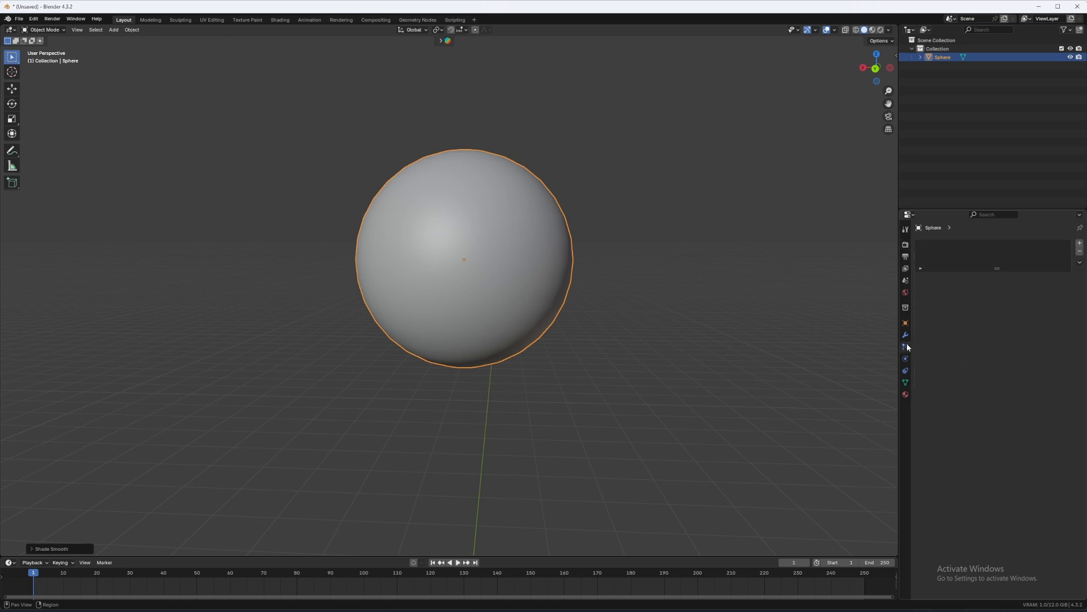
{"action": "left_click", "coordinate": [1080, 244]}
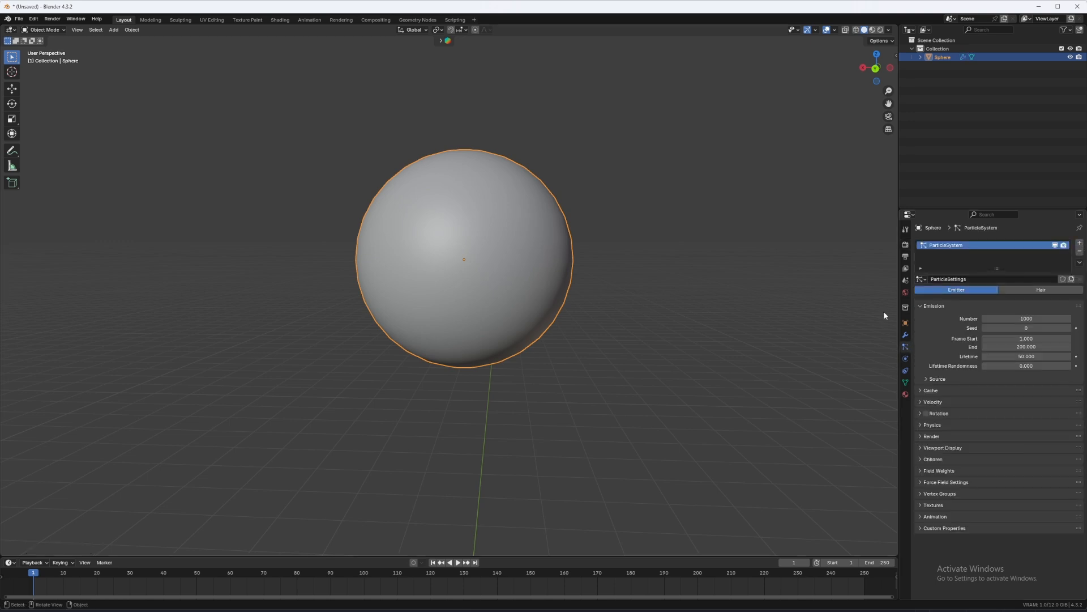
{"action": "scroll", "coordinate": [503, 290], "scroll_direction": "down", "scroll_amount": 6}
{"action": "middle_click_drag", "start_coordinate": [546, 296], "coordinate": [489, 290]}
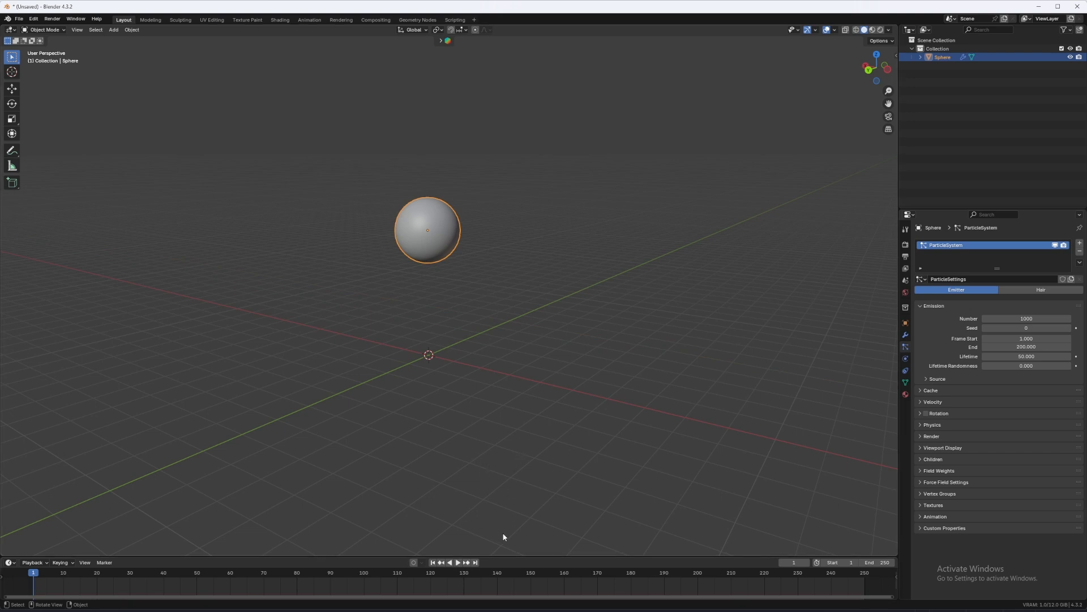
Play the animation and examine how the particles fall from the sphere.
{"action": "left_click", "coordinate": [458, 562]}
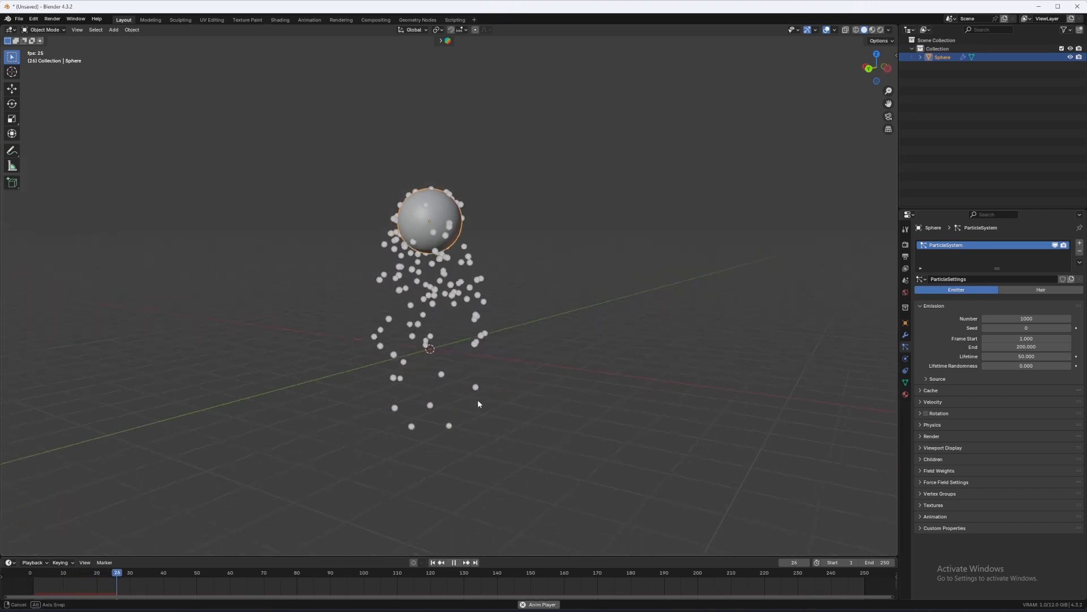
{"action": "scroll", "coordinate": [477, 397], "scroll_direction": "up", "scroll_amount": 3}
{"action": "scroll", "coordinate": [476, 404], "scroll_direction": "up", "scroll_amount": 1}
{"action": "middle_click_drag", "start_coordinate": [431, 345], "coordinate": [478, 407], "text": "shift"}
{"action": "scroll", "coordinate": [456, 233], "scroll_direction": "down", "scroll_amount": 5}
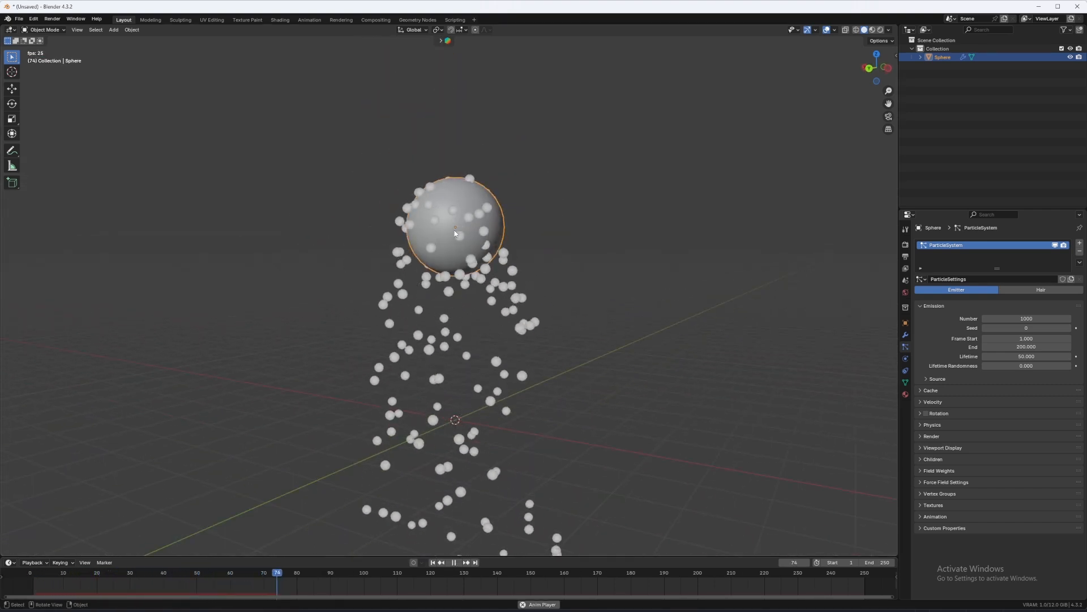
{"action": "mouse_move", "coordinate": [477, 265]}
{"action": "middle_mouse_down"}
{"action": "mouse_move", "coordinate": [491, 281]}
{"action": "mouse_move", "coordinate": [473, 279]}
{"action": "middle_mouse_up"}
Move the sphere sideways and back during playback, and stop the animation at its first frame.
{"action": "key", "text": "g"}
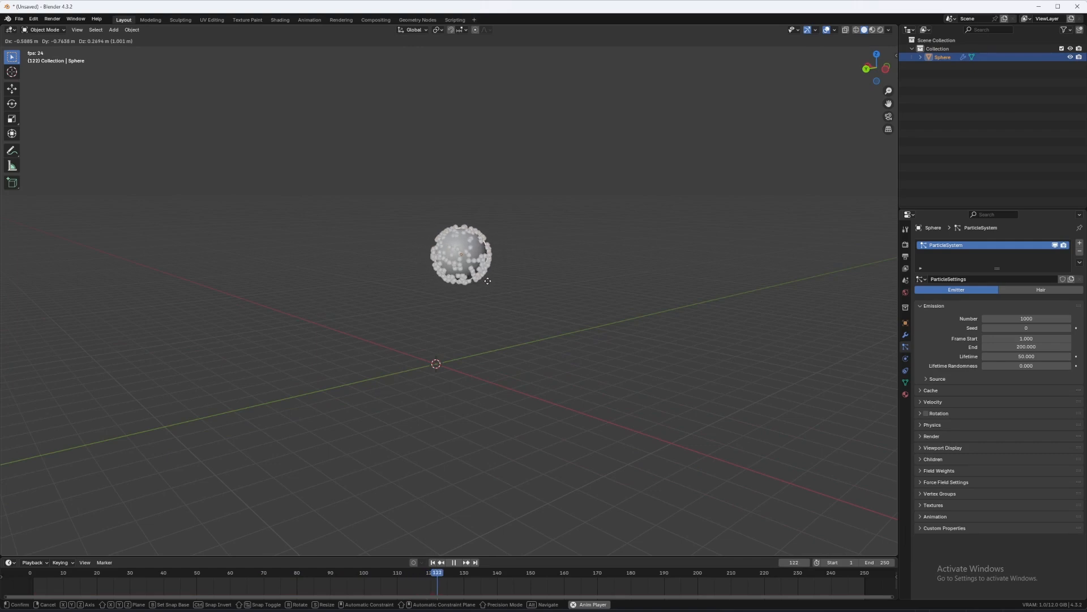
{"action": "left_click", "coordinate": [567, 274]}
{"action": "key", "text": "g"}
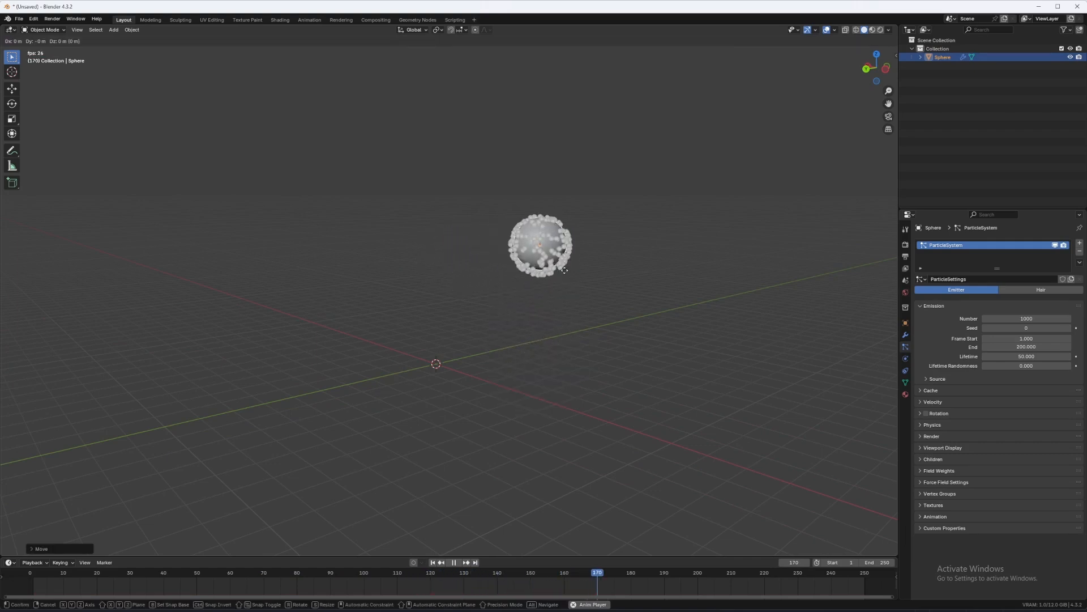
{"action": "left_click", "coordinate": [451, 285]}
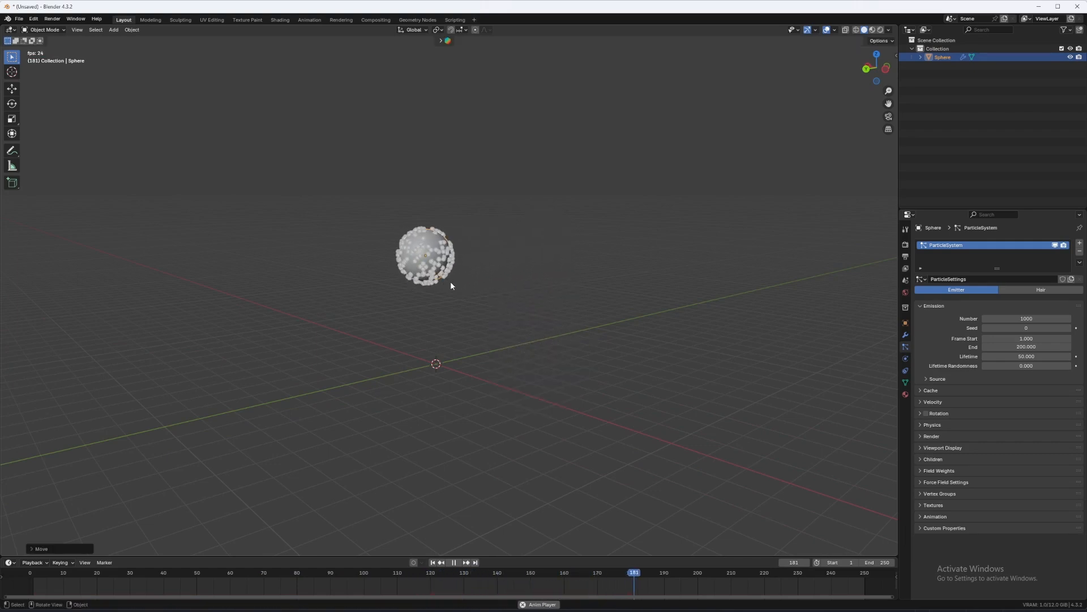
{"action": "left_click", "coordinate": [433, 562]}
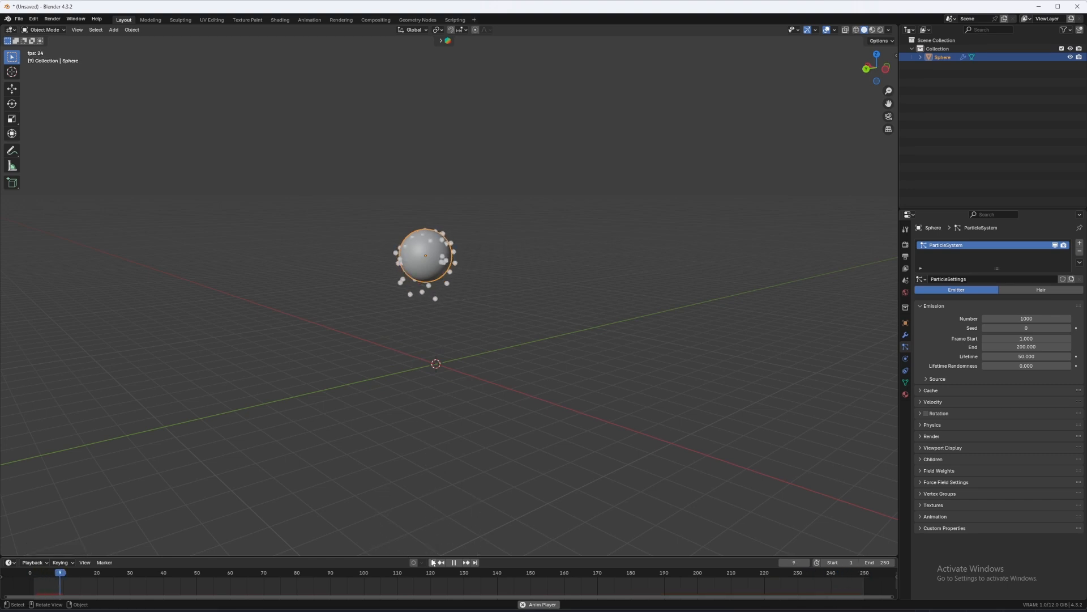
{"action": "key", "text": "space"}
{"action": "left_click", "coordinate": [432, 562]}
Add a cube mesh and move it well away from the sphere, above and to one side.
{"action": "middle_click_drag", "start_coordinate": [462, 341], "coordinate": [509, 358]}
{"action": "key", "text": "shift+a"}
{"action": "mouse_move", "coordinate": [528, 356]}
{"action": "left_click", "coordinate": [578, 368]}
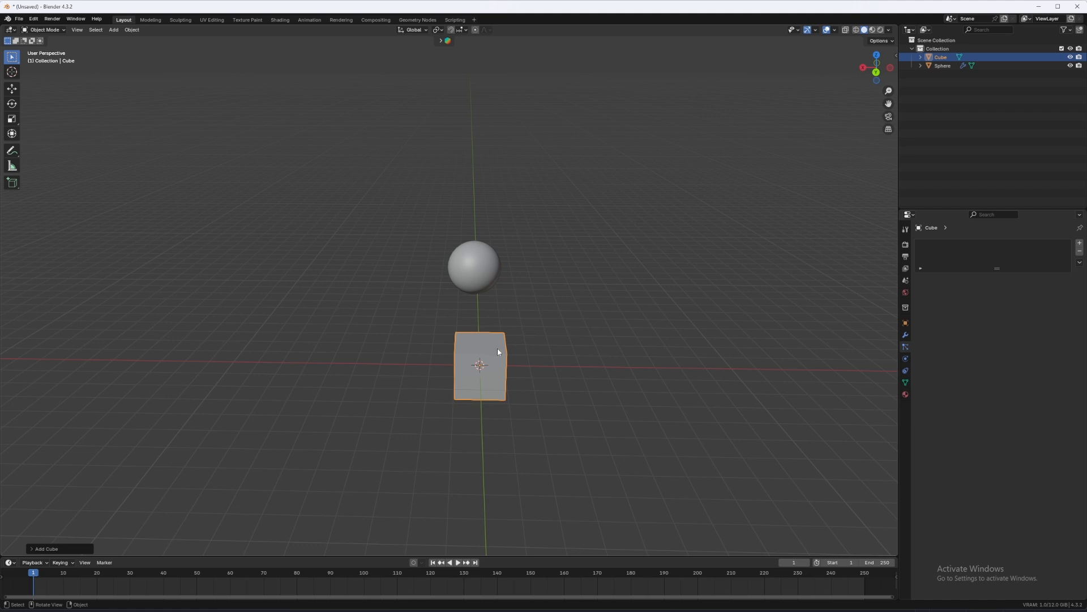
{"action": "key", "text": "g"}
{"action": "left_click", "coordinate": [292, 169]}
Play the particle simulation, examine the emission around the sphere, and pause at frame 54.
{"action": "key", "text": "space"}
{"action": "mouse_move", "coordinate": [445, 333]}
{"action": "middle_mouse_down"}
{"action": "mouse_move", "coordinate": [433, 295]}
{"action": "mouse_move", "coordinate": [447, 325]}
{"action": "middle_mouse_up"}
{"action": "scroll", "coordinate": [460, 323], "scroll_direction": "up", "scroll_amount": 5}
{"action": "scroll", "coordinate": [474, 318], "scroll_direction": "down", "scroll_amount": 5}
{"action": "key", "text": "space"}
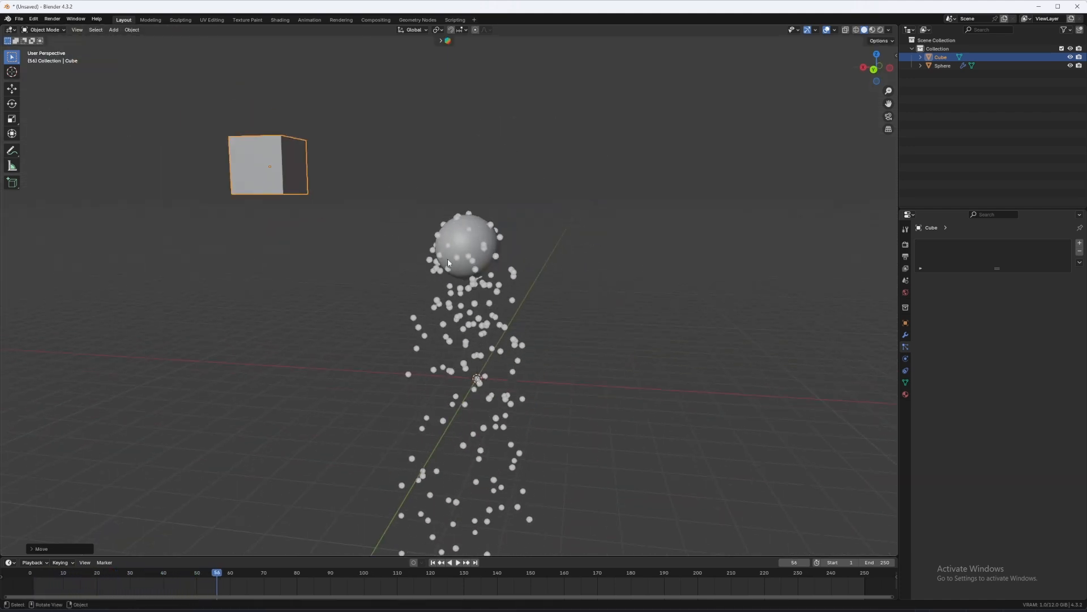
Bevel all edges of the cube in Edit Mode by about 0.03 m with 1 segment.
{"action": "middle_click_drag", "start_coordinate": [280, 182], "coordinate": [357, 207]}
{"action": "scroll", "coordinate": [292, 187], "scroll_direction": "down", "scroll_amount": 5}
{"action": "key", "text": "Tab"}
{"action": "scroll", "coordinate": [376, 245], "scroll_direction": "up", "scroll_amount": 4}
{"action": "middle_click_drag", "start_coordinate": [376, 245], "coordinate": [452, 353], "text": "shift"}
{"action": "scroll", "coordinate": [481, 309], "scroll_direction": "up", "scroll_amount": 5}
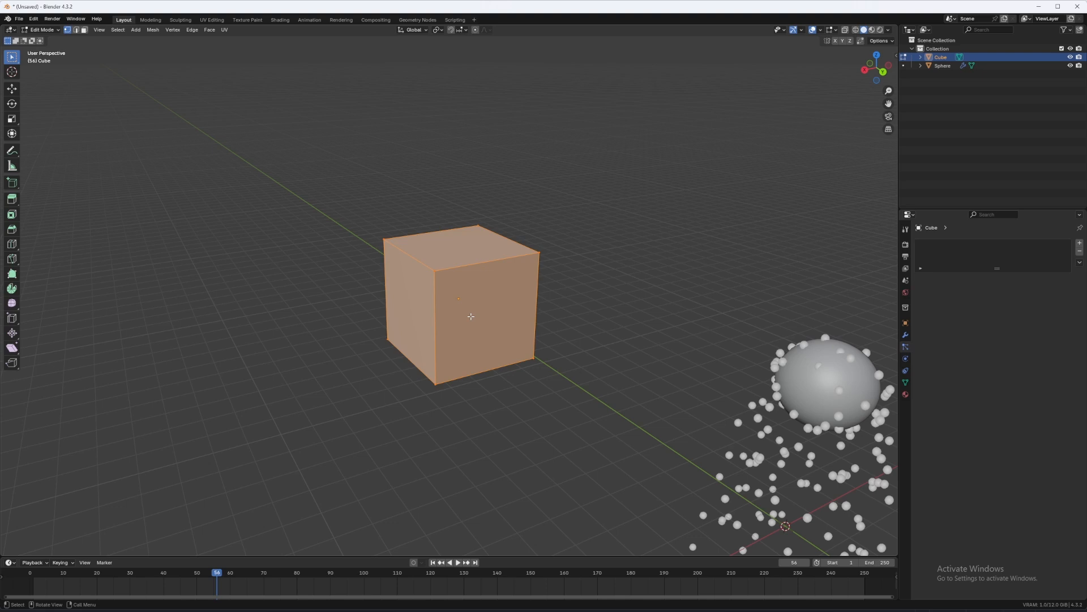
{"action": "key", "text": "ctrl+b"}
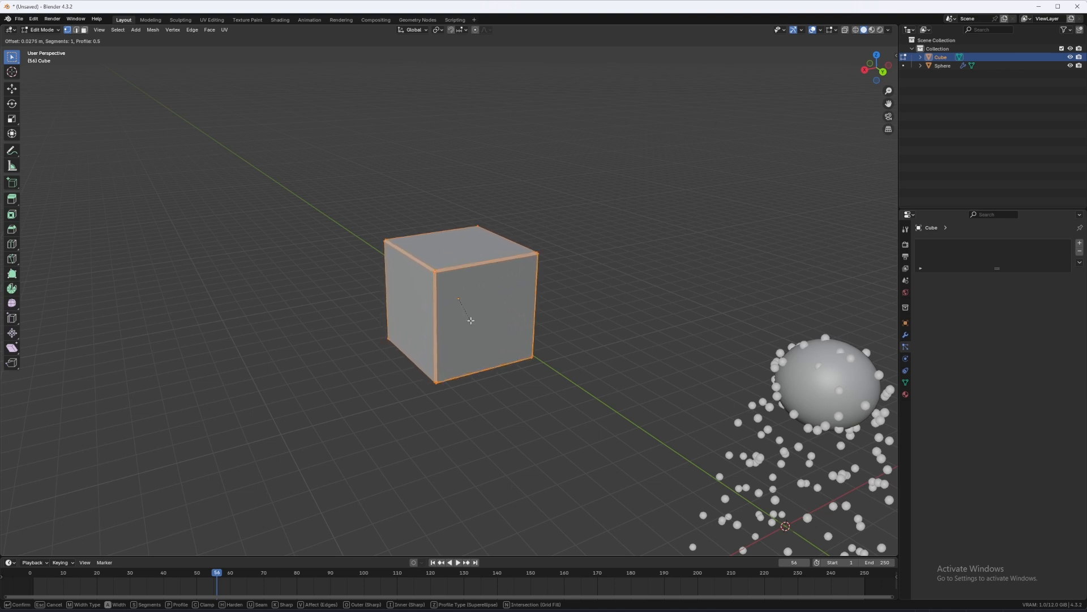
{"action": "right_click", "coordinate": [471, 320]}
Subdivide the whole cube mesh once and return to Object Mode.
{"action": "right_click", "coordinate": [470, 320]}
{"action": "left_click", "coordinate": [454, 318]}
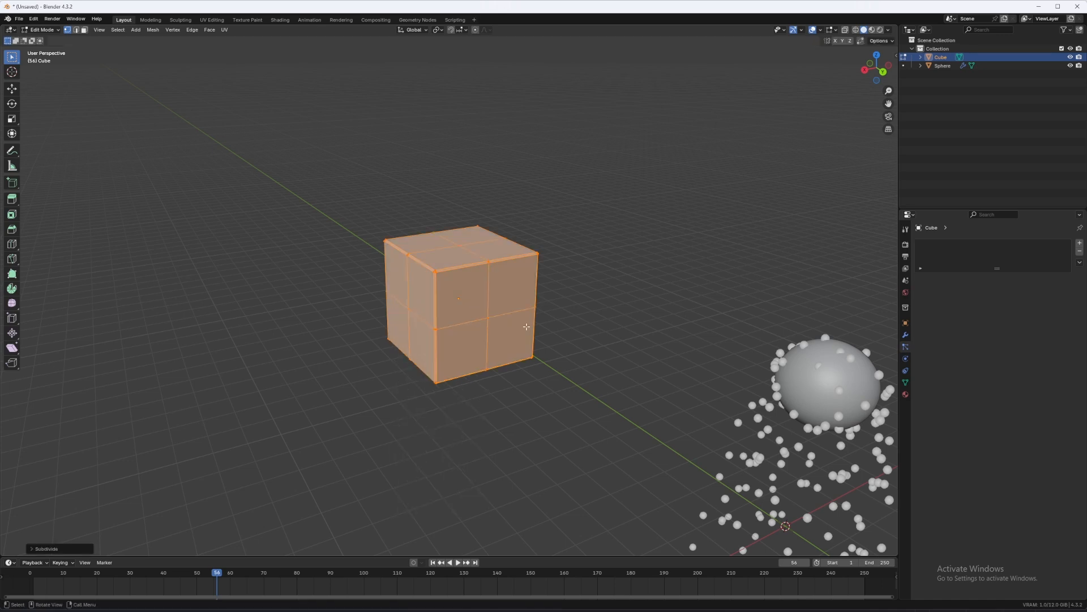
{"action": "right_click", "coordinate": [567, 309]}
{"action": "key", "text": "Escape"}
{"action": "key", "text": "Tab"}
Apply Shade Smooth to the cube.
{"action": "right_click", "coordinate": [460, 341]}
{"action": "left_click", "coordinate": [460, 338]}
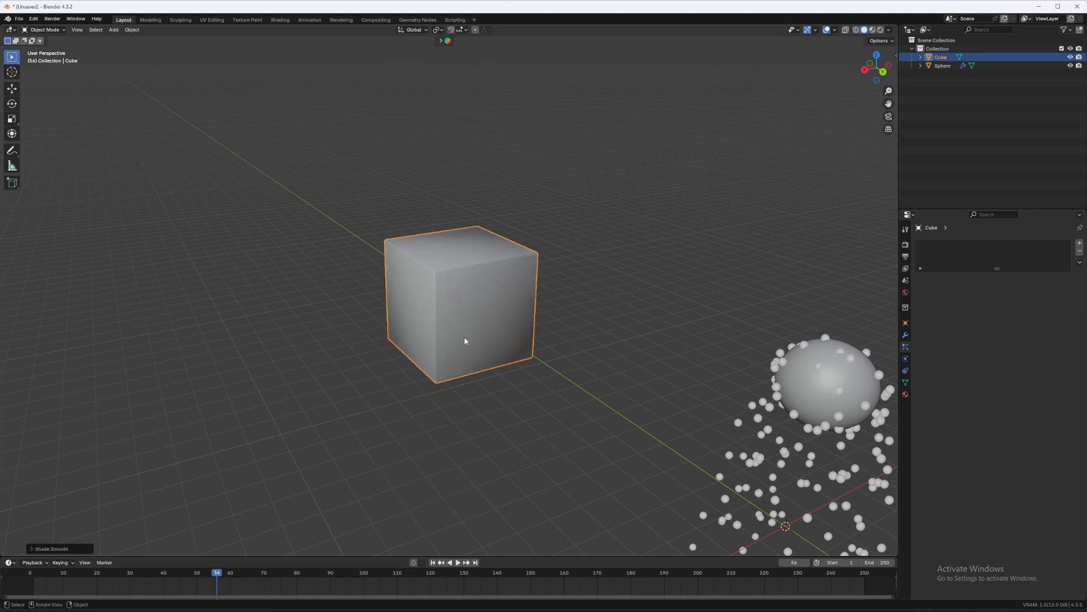
{"action": "middle_click_drag", "start_coordinate": [461, 337], "coordinate": [484, 344]}
Apply Shade Flat to the cube.
{"action": "key", "text": "Tab"}
{"action": "key", "text": "Tab"}
{"action": "right_click", "coordinate": [488, 337]}
{"action": "left_click", "coordinate": [484, 355]}
{"action": "scroll", "coordinate": [484, 355], "scroll_direction": "up", "scroll_amount": 4}
{"action": "scroll", "coordinate": [485, 360], "scroll_direction": "down", "scroll_amount": 3}
{"action": "middle_click_drag", "start_coordinate": [457, 357], "coordinate": [490, 389]}
{"action": "scroll", "coordinate": [518, 369], "scroll_direction": "down", "scroll_amount": 3}
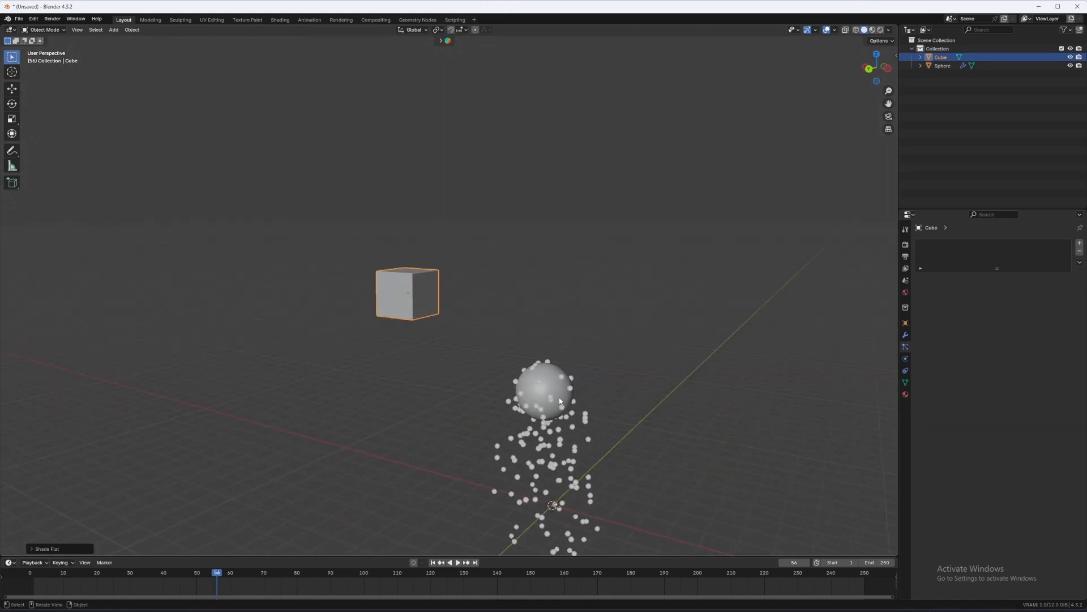
Set the emission number of the sphere's particle system to 10000.
{"action": "left_click", "coordinate": [527, 390]}
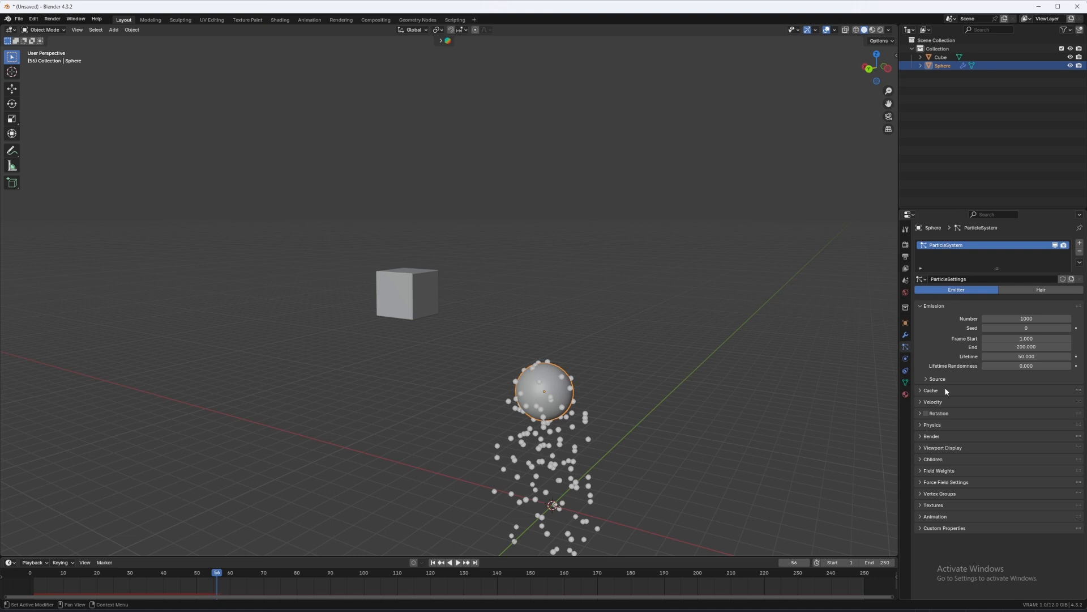
{"action": "left_click", "coordinate": [1031, 317]}
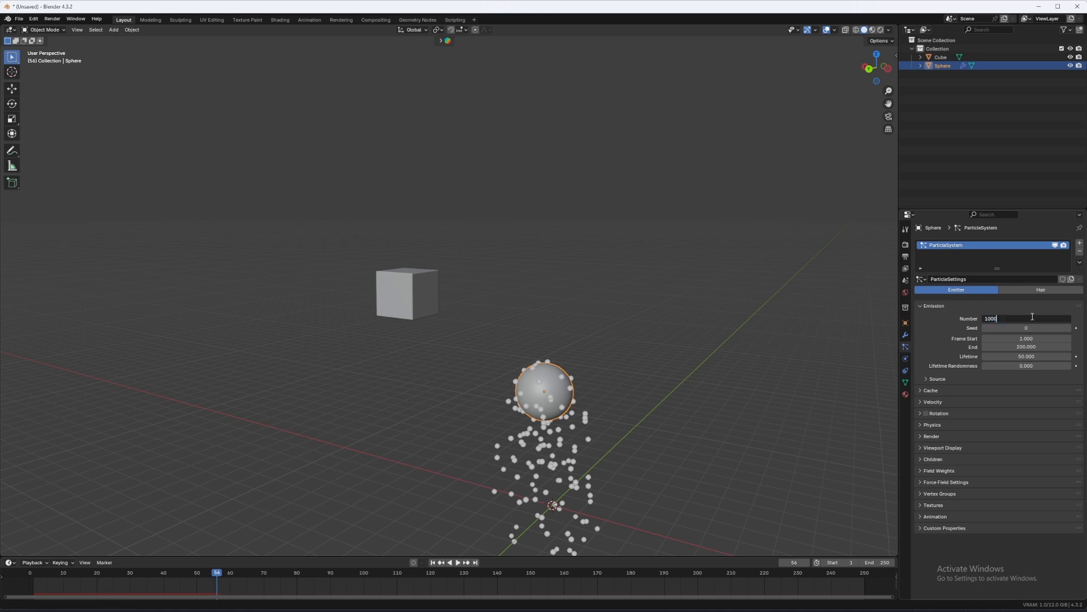
{"action": "type", "text": "0"}
{"action": "key", "text": "Return"}
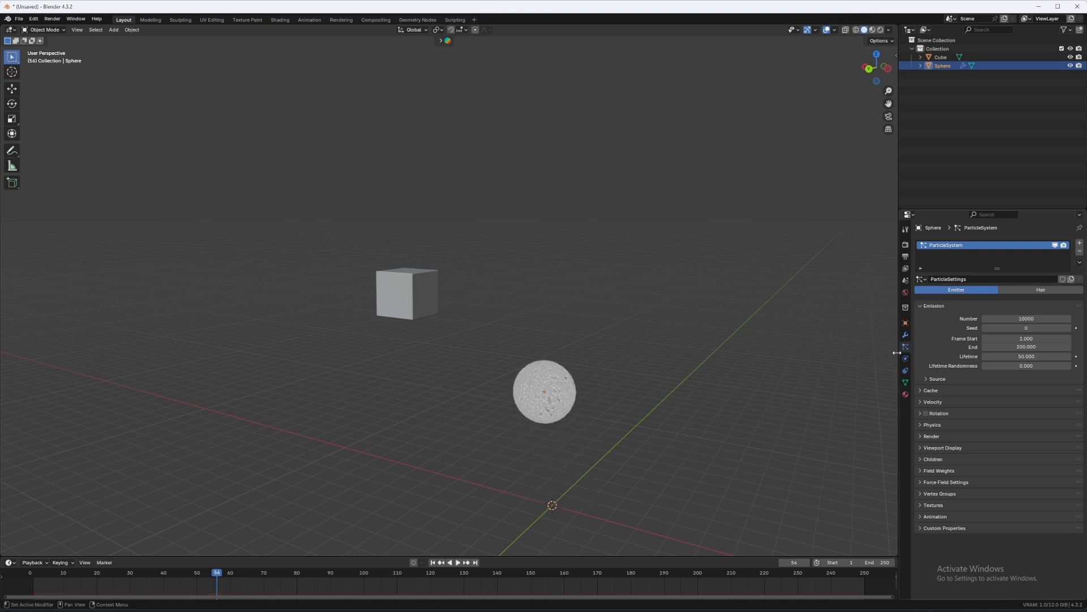
{"action": "middle_click_drag", "start_coordinate": [776, 413], "coordinate": [767, 366]}
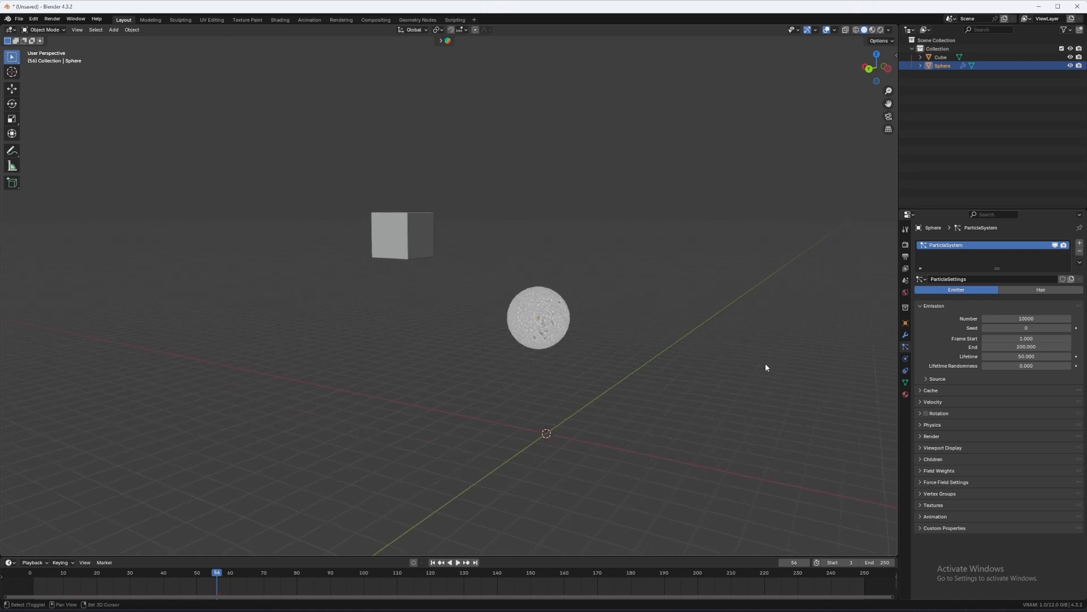
Enable Rotation for the sphere's particles and set Randomize to 1.
{"action": "left_click", "coordinate": [925, 412]}
{"action": "left_click", "coordinate": [921, 413]}
{"action": "left_click", "coordinate": [992, 435]}
{"action": "type", "text": "1"}
{"action": "key", "text": "Return"}
{"action": "scroll", "coordinate": [740, 394], "scroll_direction": "up", "scroll_amount": 3}
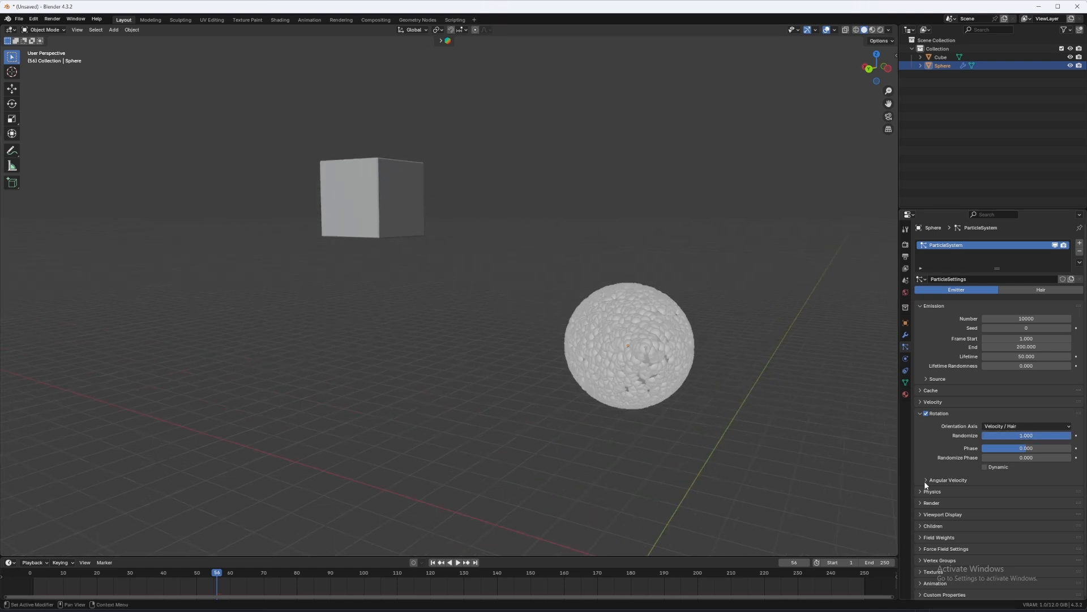
Render the particles as Object, using the cube as the instance object.
{"action": "left_click", "coordinate": [920, 413]}
{"action": "left_click", "coordinate": [923, 436]}
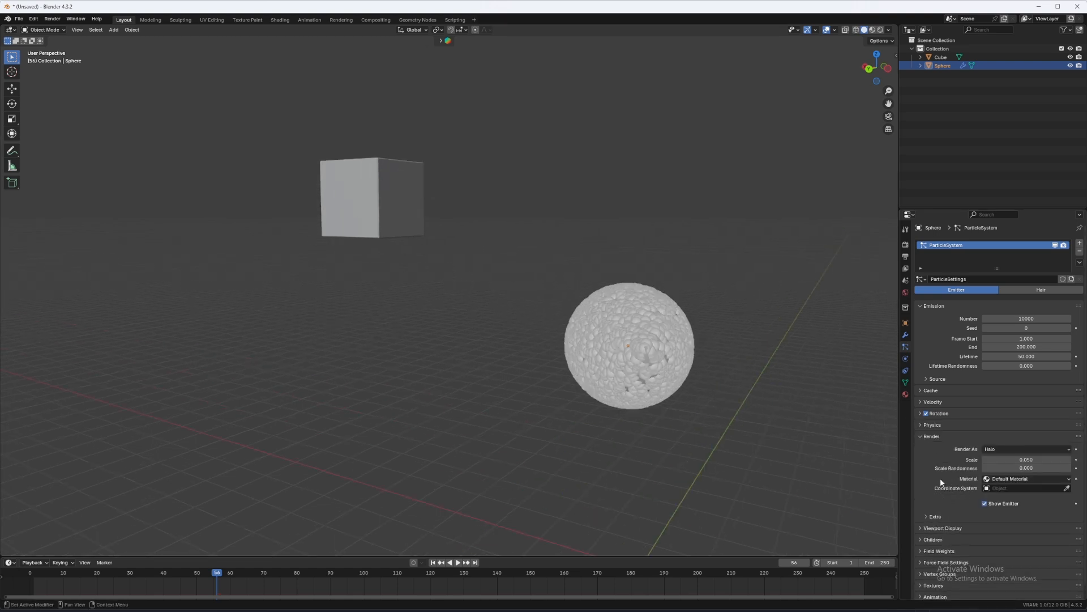
{"action": "left_click", "coordinate": [1014, 448]}
{"action": "left_click", "coordinate": [1002, 496]}
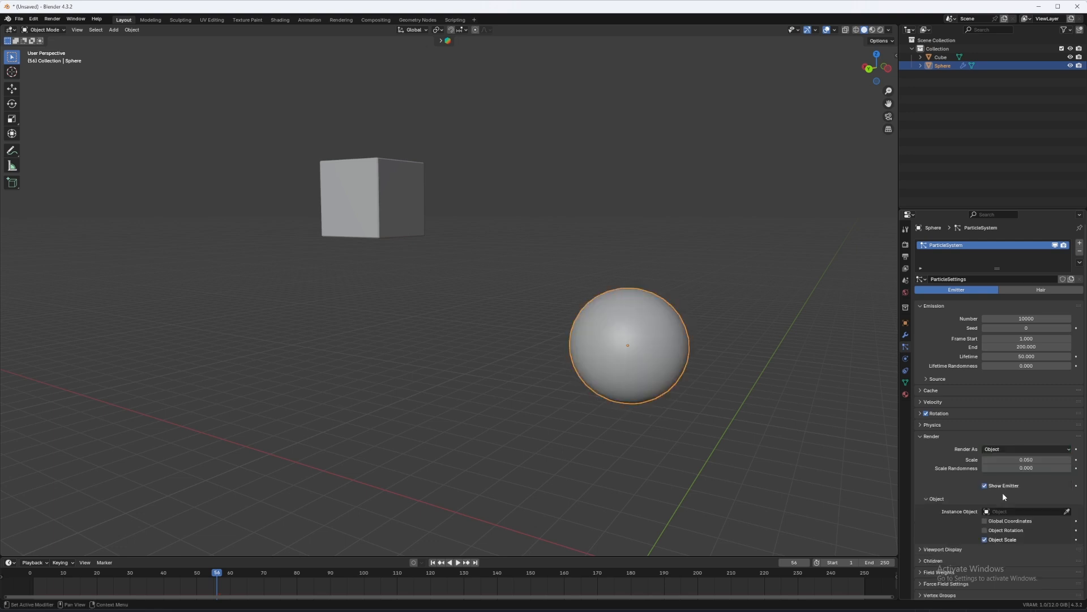
{"action": "left_click", "coordinate": [1068, 511]}
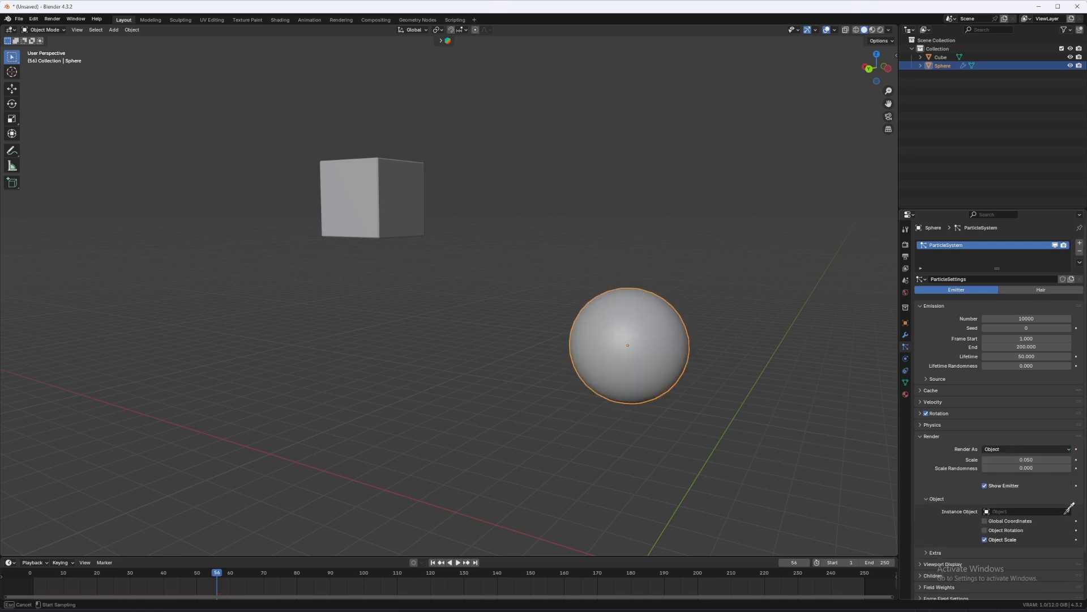
{"action": "left_click", "coordinate": [961, 55]}
Play the simulation from the first frame and examine the randomly rotated cube particles falling from the sphere.
{"action": "left_click", "coordinate": [433, 563]}
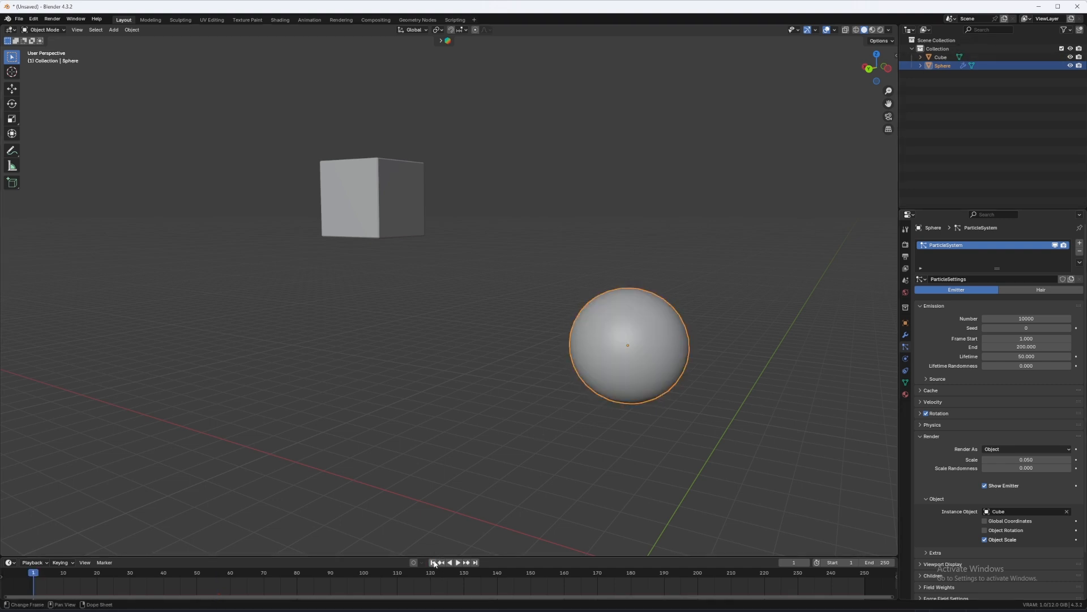
{"action": "middle_click_drag", "start_coordinate": [537, 496], "coordinate": [474, 379], "text": "shift"}
{"action": "scroll", "coordinate": [471, 401], "scroll_direction": "down", "scroll_amount": 1}
{"action": "key", "text": "space"}
{"action": "key", "text": "space"}
{"action": "key", "text": "space"}
{"action": "scroll", "coordinate": [587, 388], "scroll_direction": "up", "scroll_amount": 3}
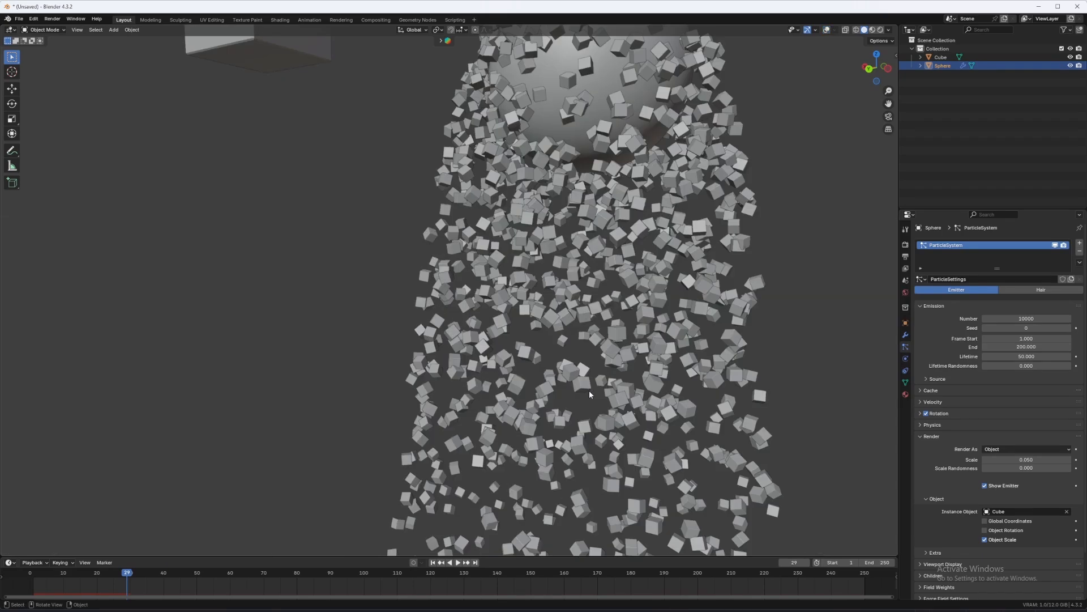
{"action": "scroll", "coordinate": [589, 389], "scroll_direction": "down", "scroll_amount": 5}
{"action": "scroll", "coordinate": [586, 340], "scroll_direction": "up", "scroll_amount": 4}
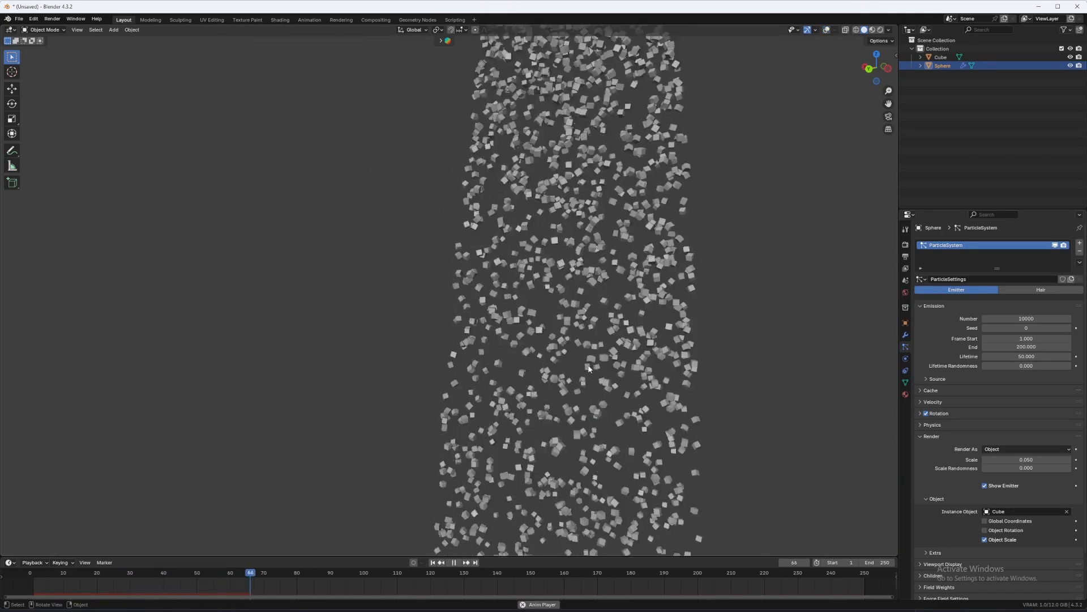
{"action": "scroll", "coordinate": [603, 376], "scroll_direction": "down", "scroll_amount": 4}
{"action": "middle_click_drag", "start_coordinate": [540, 396], "coordinate": [539, 301]}
{"action": "scroll", "coordinate": [560, 369], "scroll_direction": "up", "scroll_amount": 2}
{"action": "middle_click_drag", "start_coordinate": [559, 369], "coordinate": [566, 269], "text": "shift"}
{"action": "scroll", "coordinate": [566, 268], "scroll_direction": "up", "scroll_amount": 1}
{"action": "scroll", "coordinate": [566, 272], "scroll_direction": "up", "scroll_amount": 4}
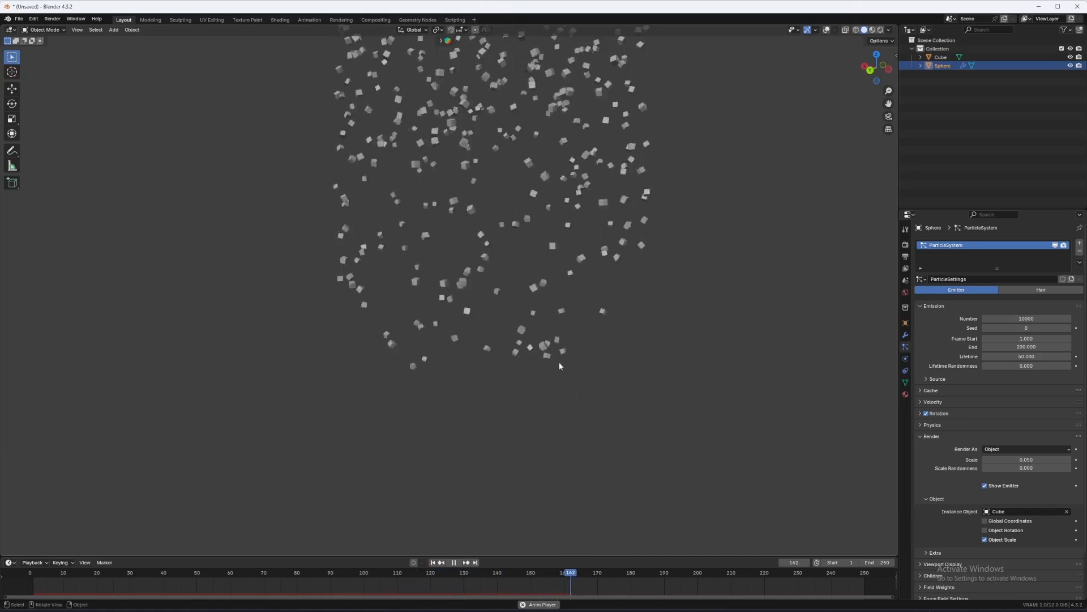
Stop the playback and set the Lifetime of the sphere's particles to 250.
{"action": "scroll", "coordinate": [576, 348], "scroll_direction": "down", "scroll_amount": 8}
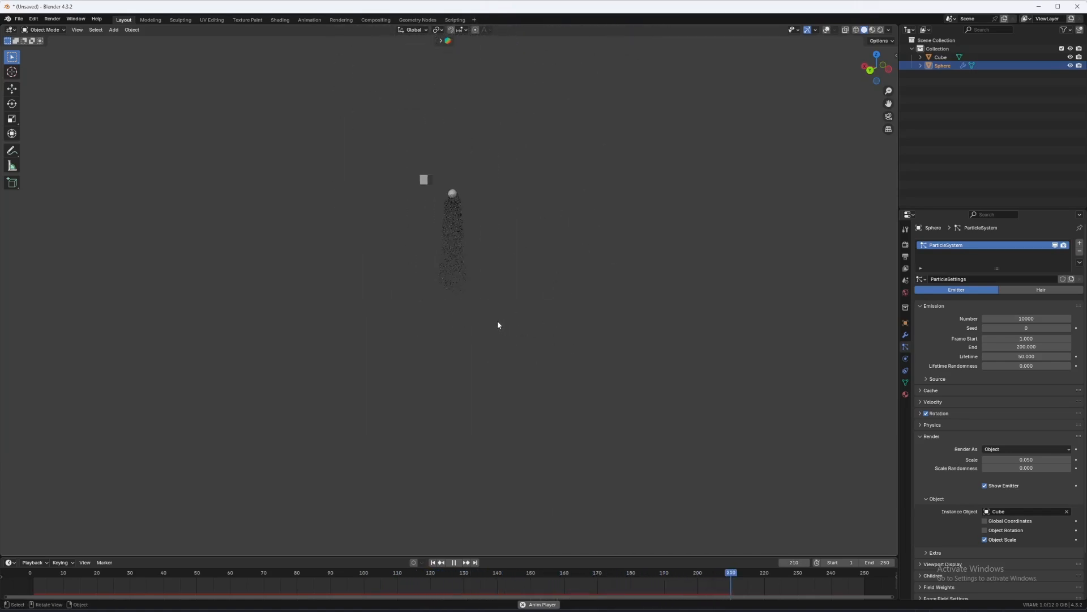
{"action": "key", "text": "space"}
{"action": "scroll", "coordinate": [502, 340], "scroll_direction": "up", "scroll_amount": 5}
{"action": "scroll", "coordinate": [499, 306], "scroll_direction": "up", "scroll_amount": 3}
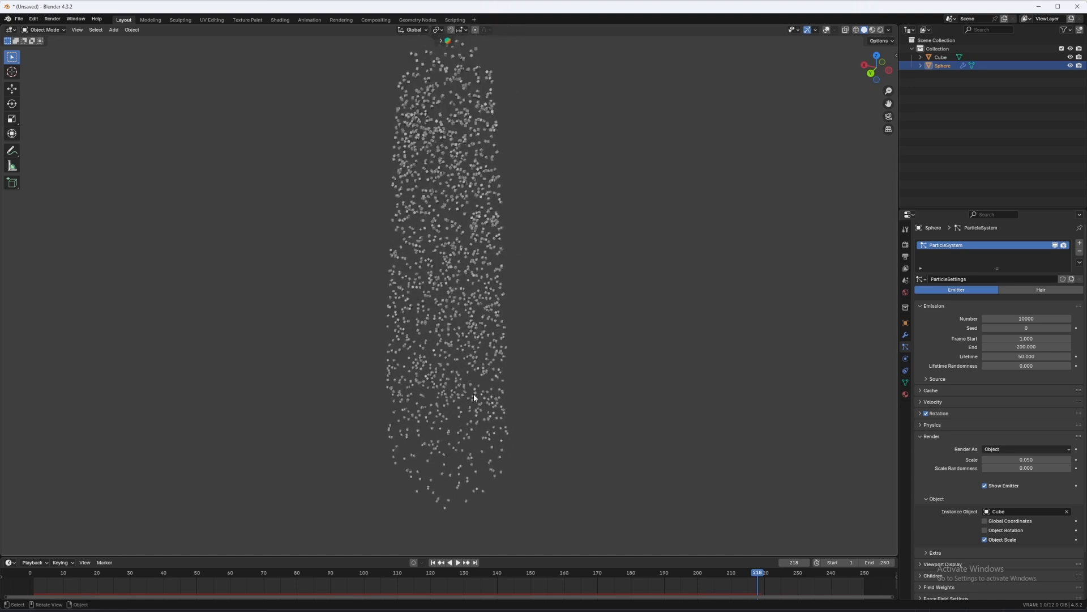
{"action": "middle_click_drag", "start_coordinate": [484, 298], "coordinate": [480, 397]}
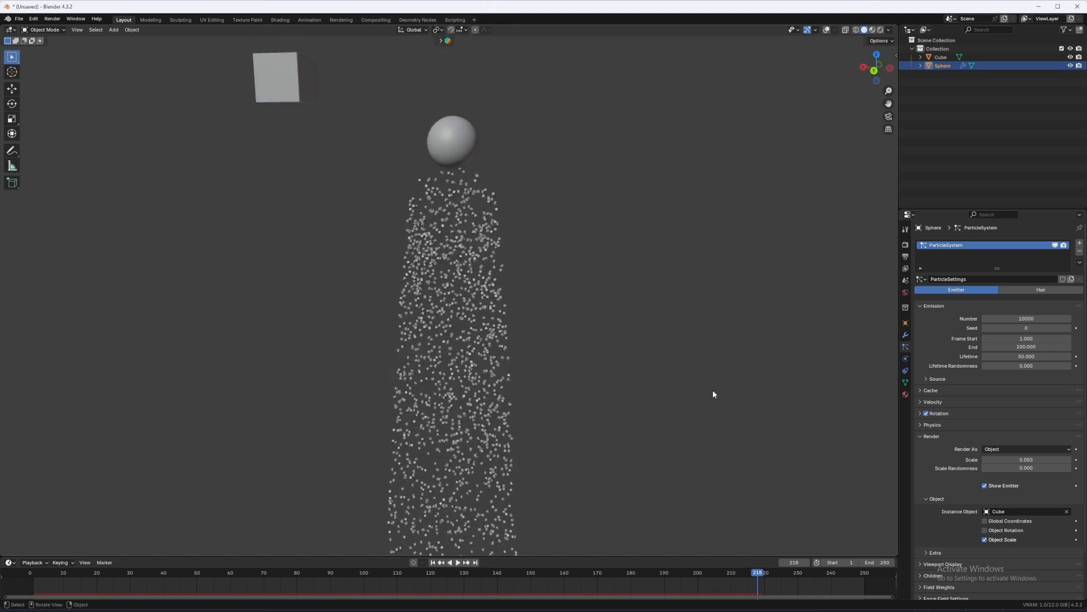
{"action": "left_click", "coordinate": [1027, 356]}
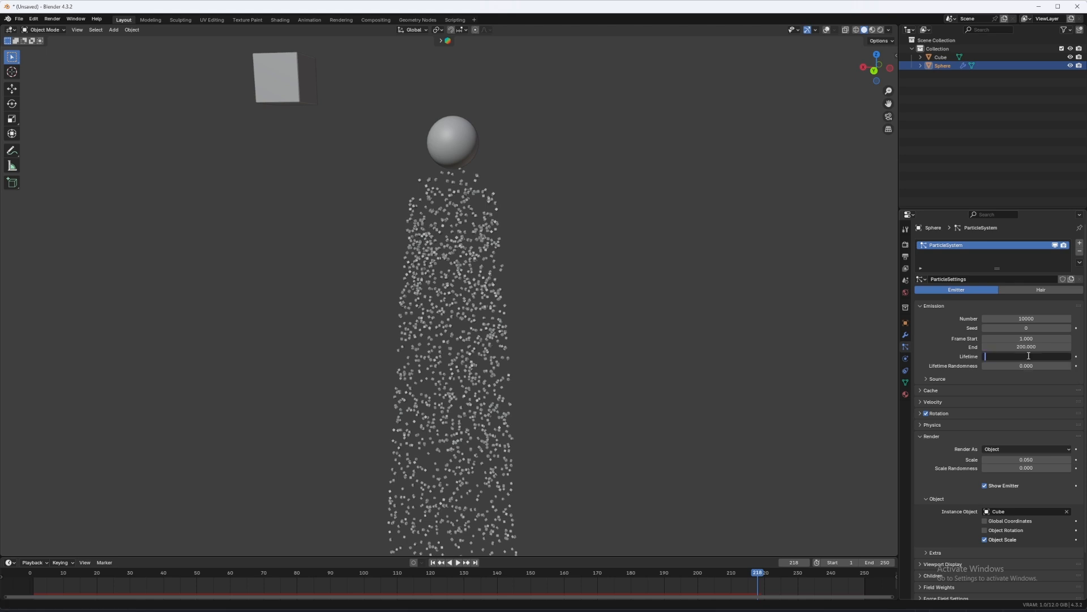
{"action": "key", "text": "Return"}
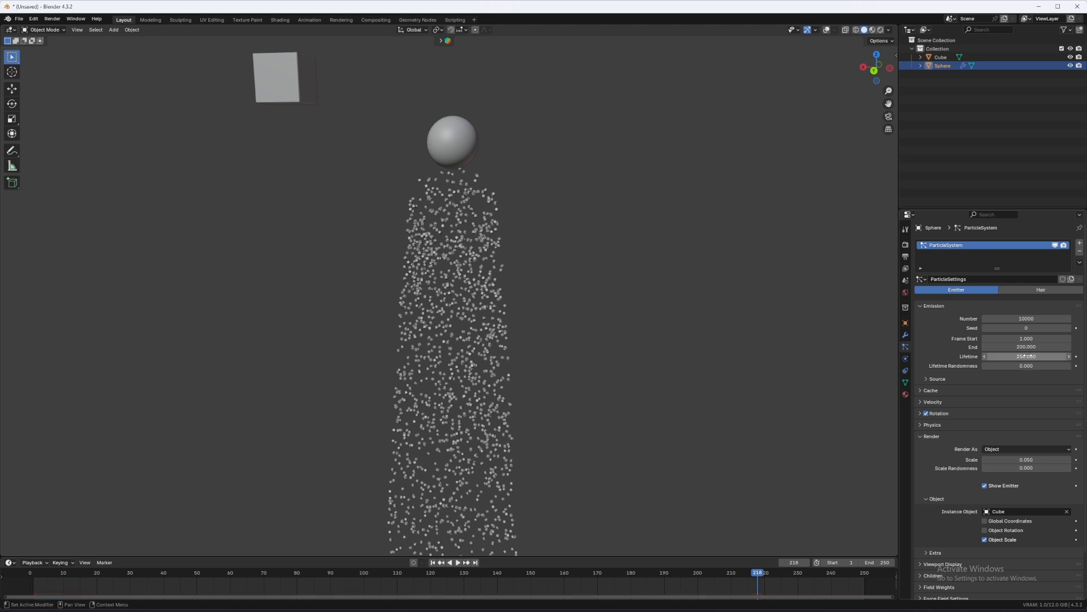
Play the simulation from the first frame and examine the stream of longer-lived cube particles below the sphere.
{"action": "left_click", "coordinate": [515, 524]}
{"action": "left_click", "coordinate": [433, 562]}
{"action": "key", "text": "space"}
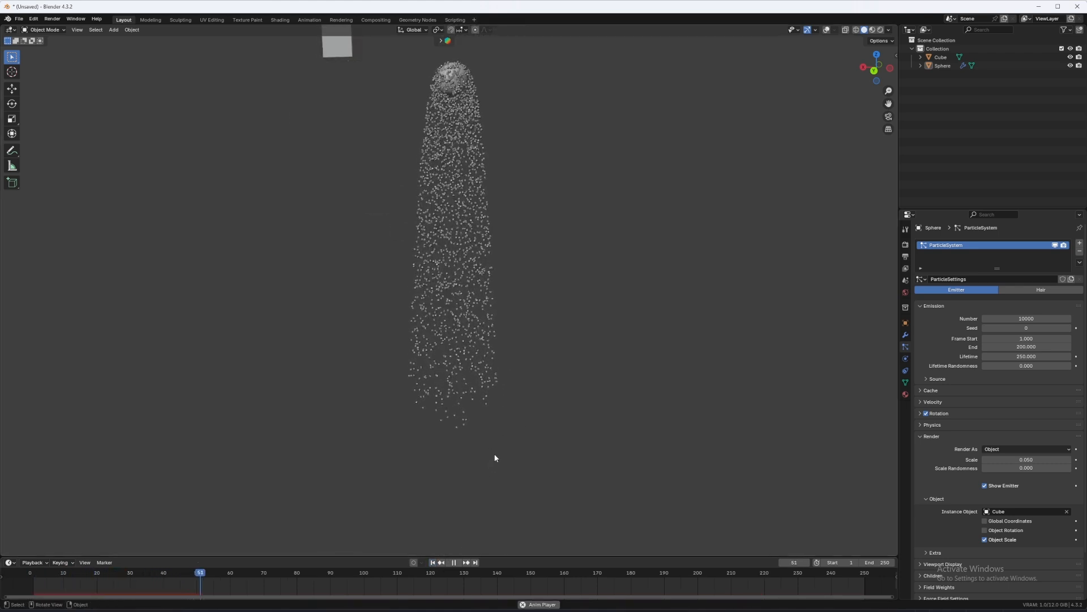
{"action": "scroll", "coordinate": [495, 448], "scroll_direction": "down", "scroll_amount": 3}
{"action": "scroll", "coordinate": [504, 460], "scroll_direction": "up", "scroll_amount": 10}
{"action": "key", "text": "space"}
{"action": "scroll", "coordinate": [488, 439], "scroll_direction": "down", "scroll_amount": 5}
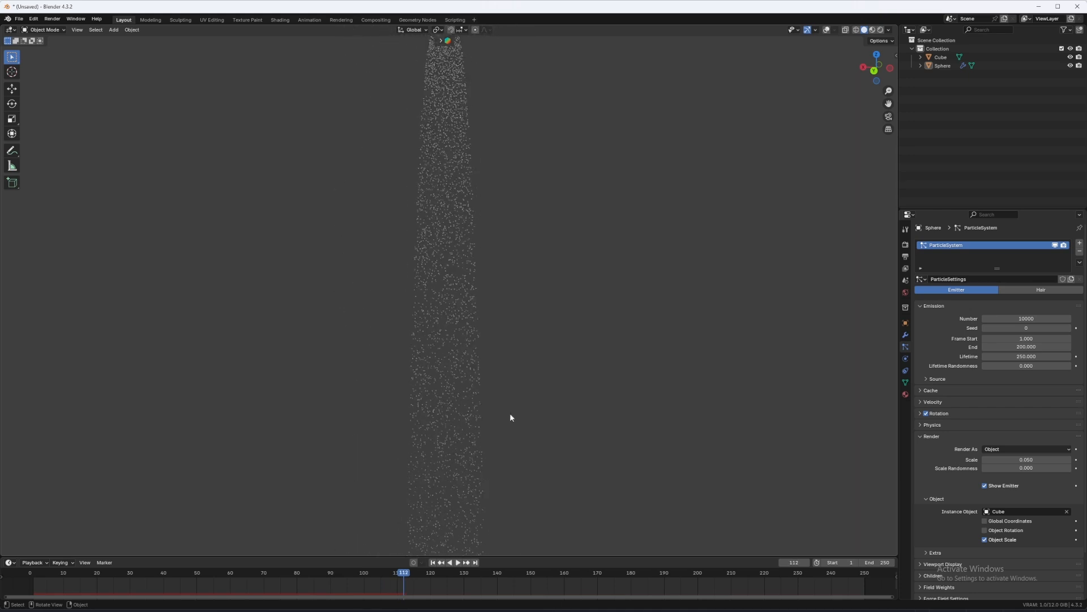
{"action": "scroll", "coordinate": [517, 377], "scroll_direction": "down", "scroll_amount": 6}
{"action": "scroll", "coordinate": [551, 393], "scroll_direction": "up", "scroll_amount": 4}
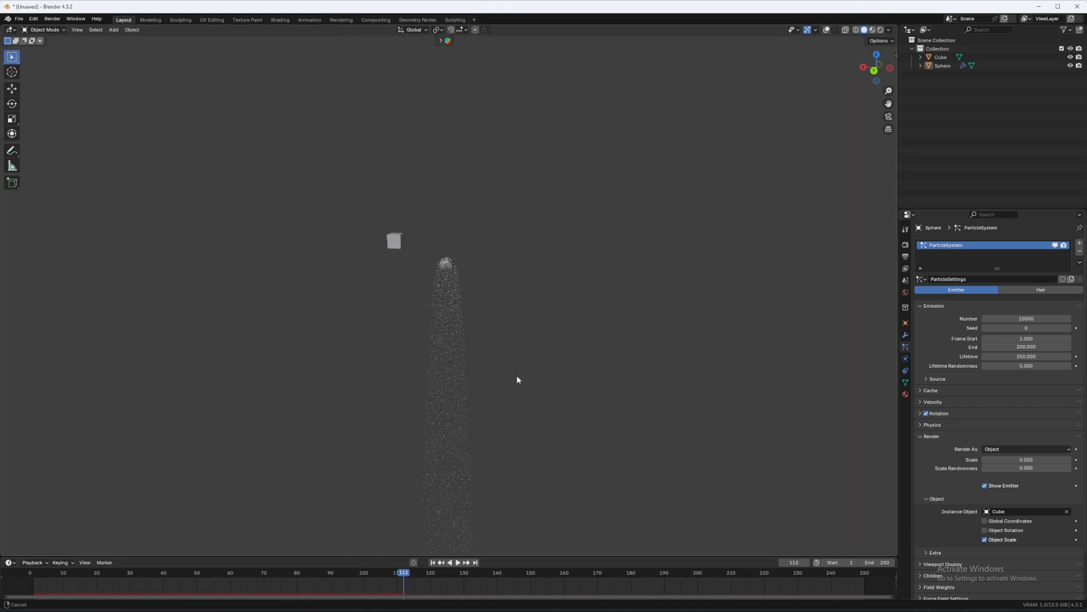
Turn on the viewport overlays and inspect the cube particles around the sphere up close and from a distance.
{"action": "key", "text": "shift+alt+z"}
{"action": "scroll", "coordinate": [483, 345], "scroll_direction": "up", "scroll_amount": 3}
{"action": "scroll", "coordinate": [460, 368], "scroll_direction": "up", "scroll_amount": 4}
{"action": "scroll", "coordinate": [528, 372], "scroll_direction": "down", "scroll_amount": 4}
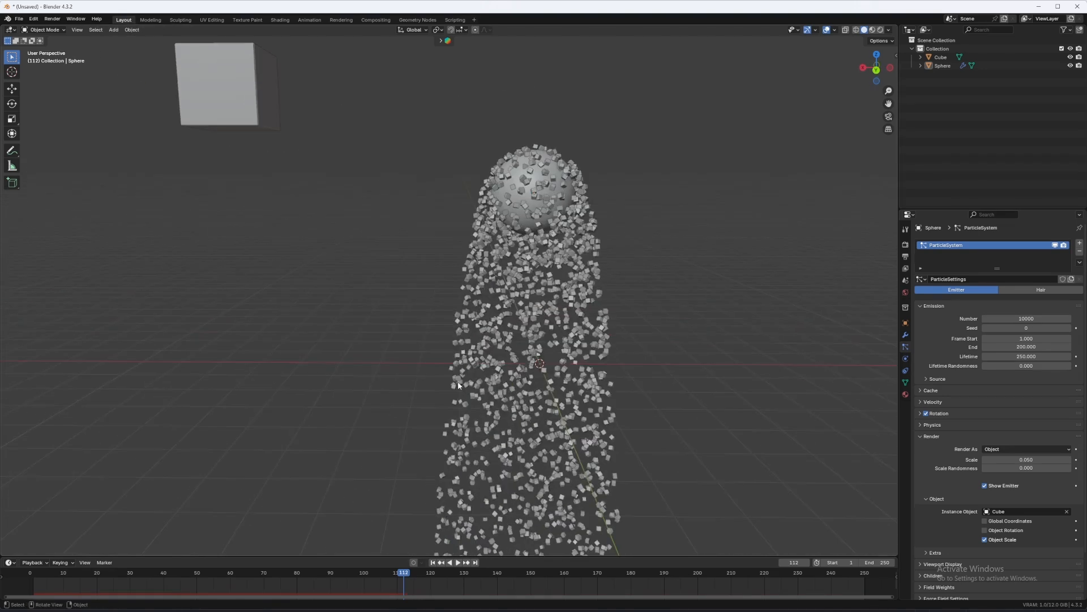
{"action": "scroll", "coordinate": [528, 372], "scroll_direction": "up", "scroll_amount": 4}
{"action": "scroll", "coordinate": [460, 374], "scroll_direction": "down", "scroll_amount": 6}
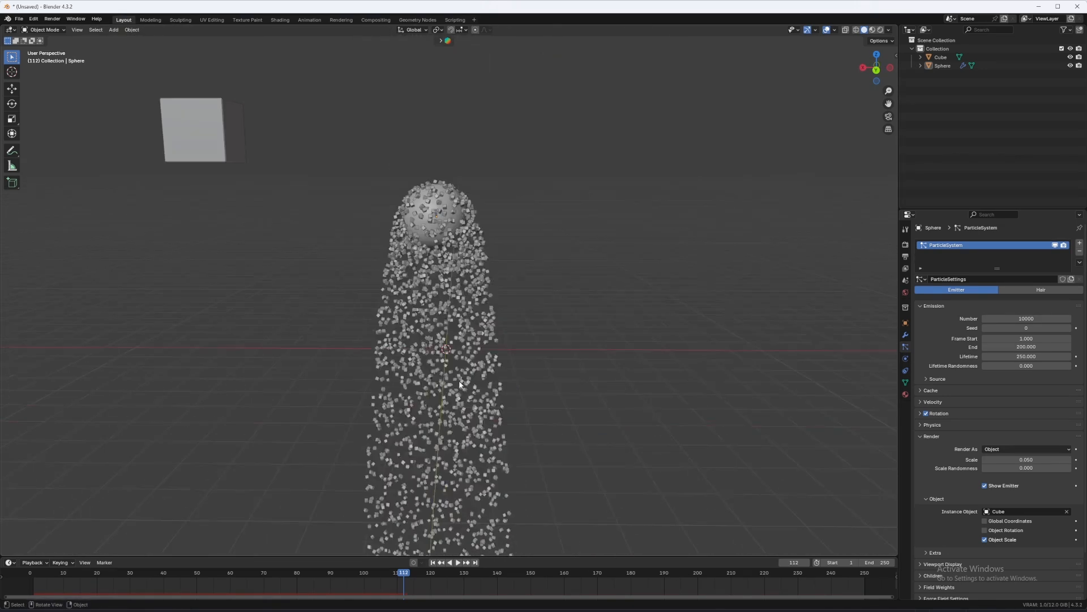
{"action": "scroll", "coordinate": [485, 393], "scroll_direction": "up", "scroll_amount": 5}
{"action": "scroll", "coordinate": [389, 372], "scroll_direction": "down", "scroll_amount": 5}
{"action": "mouse_move", "coordinate": [388, 372]}
{"action": "middle_mouse_down"}
{"action": "mouse_move", "coordinate": [451, 384]}
{"action": "mouse_move", "coordinate": [522, 364]}
{"action": "mouse_move", "coordinate": [413, 304]}
{"action": "mouse_move", "coordinate": [438, 275]}
{"action": "mouse_move", "coordinate": [447, 342]}
{"action": "middle_mouse_up"}
Switch the viewport to Rendered shading and set the render engine to Cycles.
{"action": "key", "text": "z"}
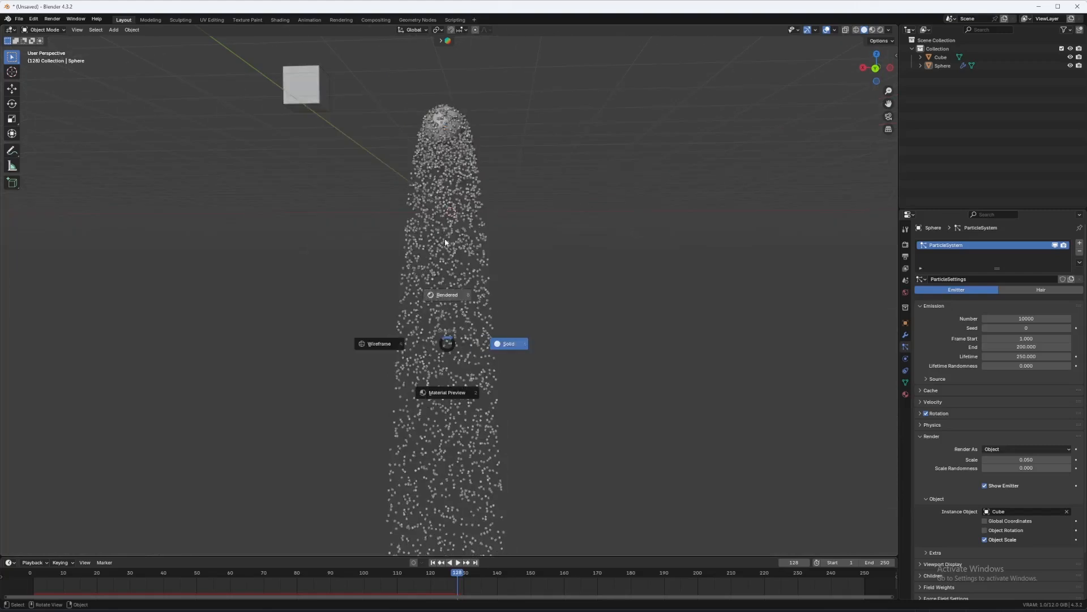
{"action": "left_click", "coordinate": [445, 232]}
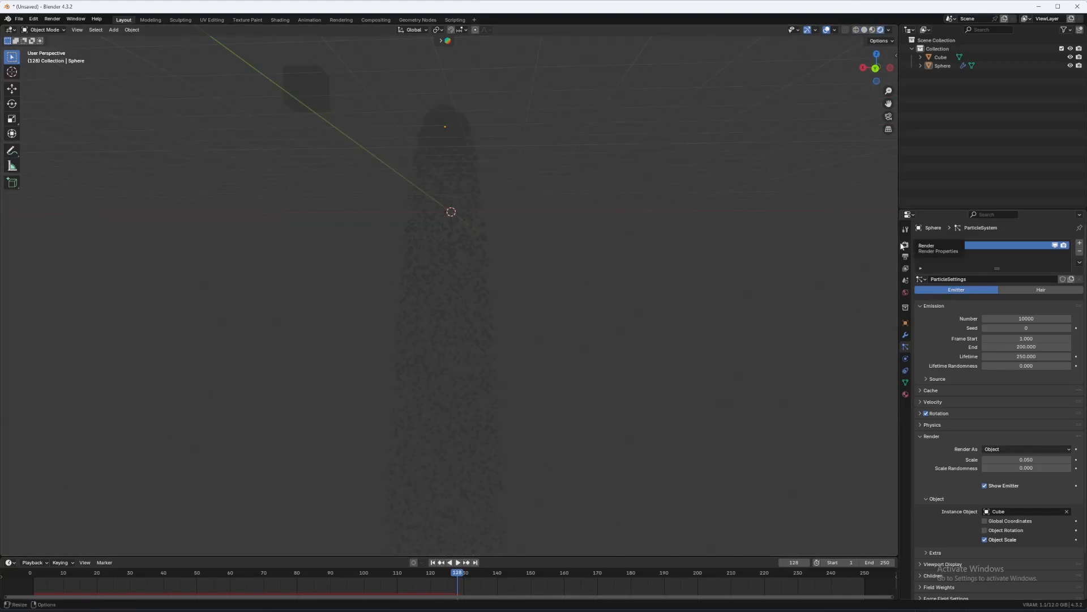
{"action": "left_click", "coordinate": [904, 245]}
{"action": "left_click", "coordinate": [1008, 245]}
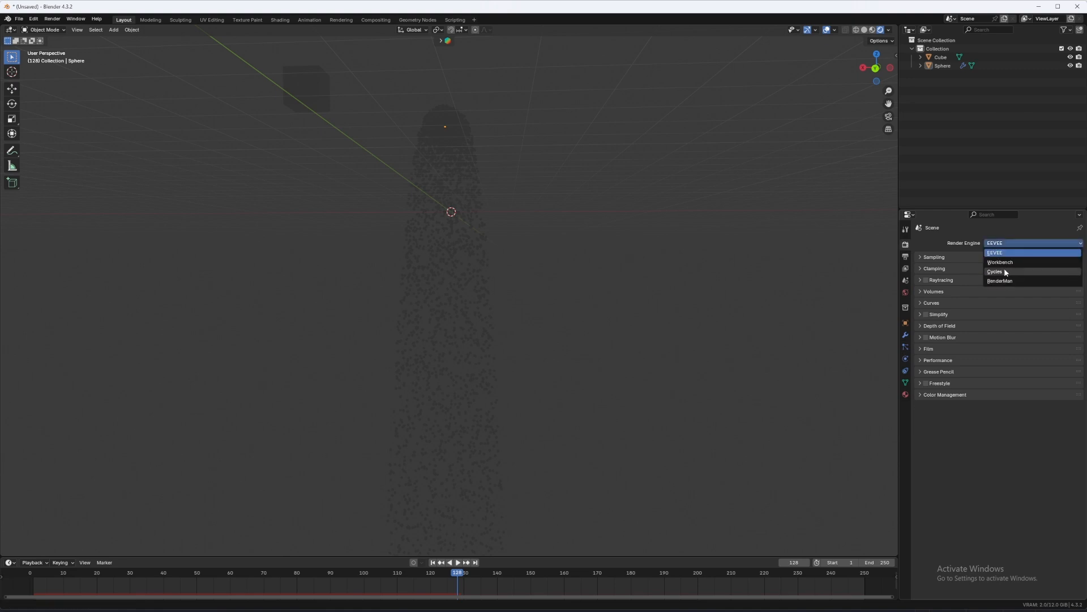
{"action": "left_click", "coordinate": [1004, 268]}
{"action": "scroll", "coordinate": [493, 250], "scroll_direction": "up", "scroll_amount": 4}
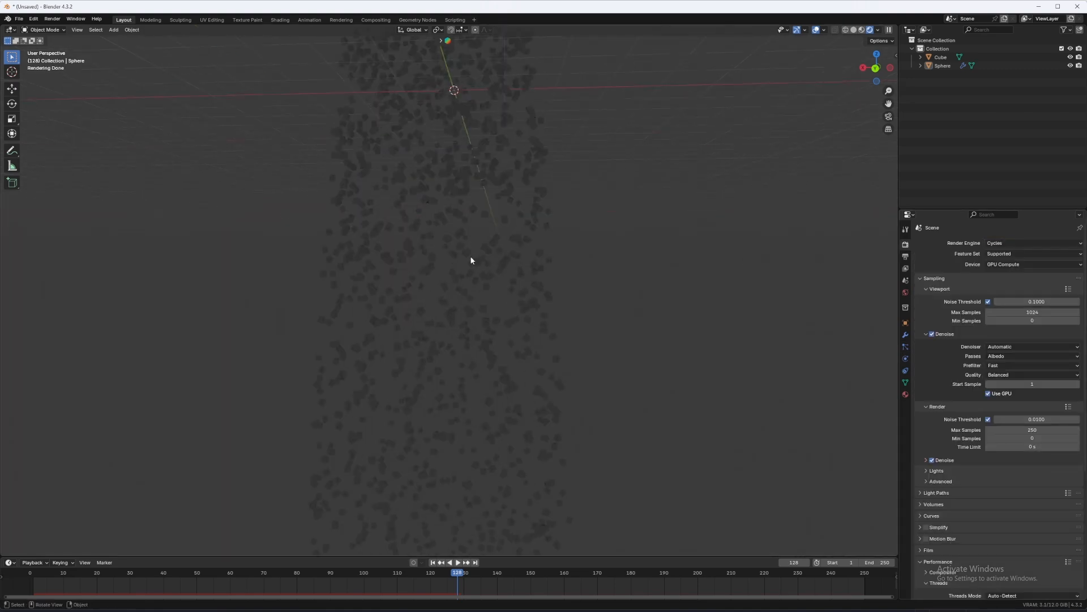
{"action": "scroll", "coordinate": [444, 234], "scroll_direction": "down", "scroll_amount": 4}
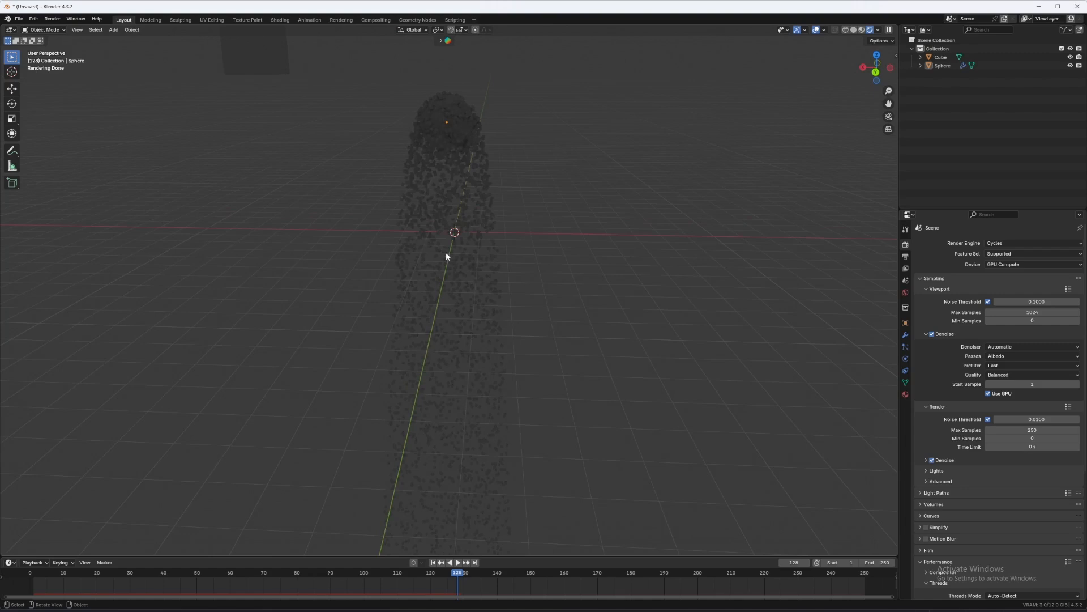
{"action": "middle_click_drag", "start_coordinate": [423, 254], "coordinate": [444, 250]}
Raise the sphere along the Z axis and deselect it.
{"action": "key", "text": "shift+a"}
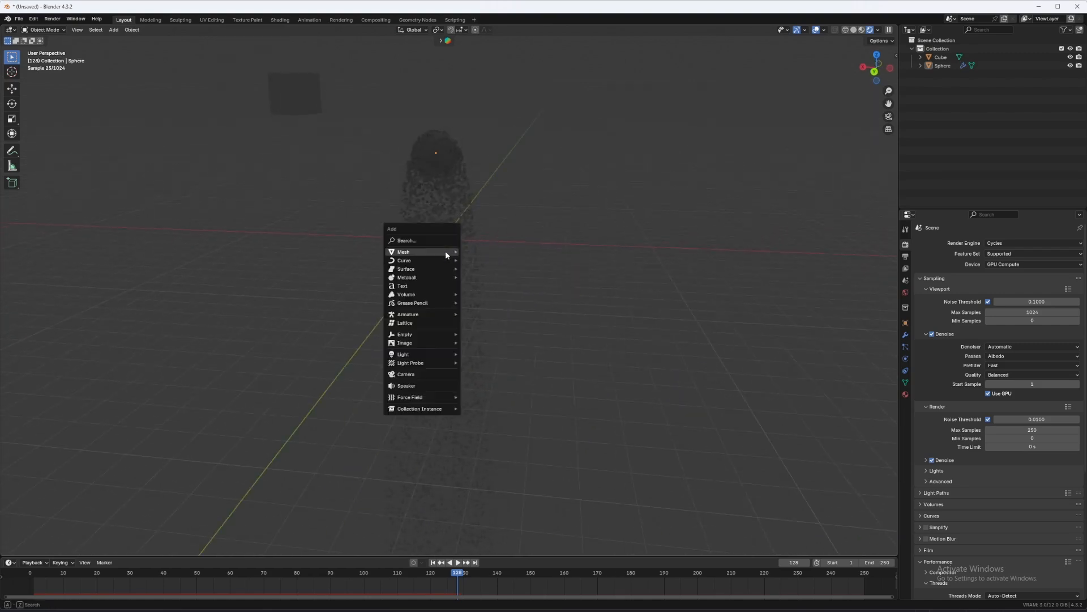
{"action": "left_click", "coordinate": [440, 152]}
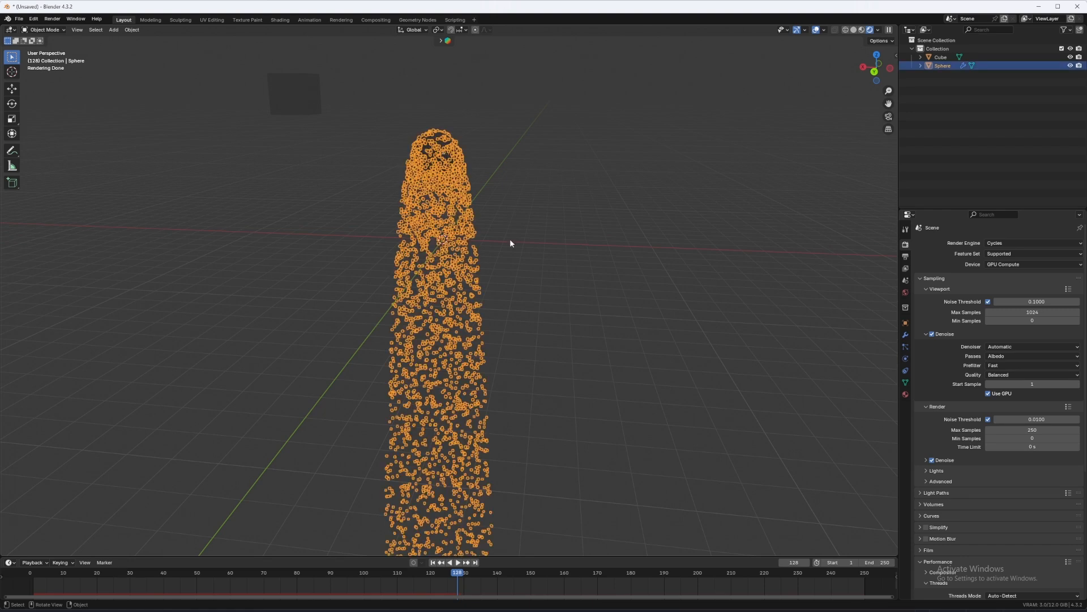
{"action": "key", "text": "g"}
{"action": "key", "text": "z"}
{"action": "left_click", "coordinate": [505, 164]}
{"action": "mouse_move", "coordinate": [488, 174]}
{"action": "middle_mouse_down", "text": "shift"}
{"action": "mouse_move", "coordinate": [511, 250]}
{"action": "mouse_move", "coordinate": [466, 341]}
{"action": "middle_mouse_up", "text": "shift"}
{"action": "left_click", "coordinate": [503, 259]}
{"action": "scroll", "coordinate": [501, 260], "scroll_direction": "up", "scroll_amount": 5}
Return the viewport to Solid shading, preview the particles from the raised sphere, and go back to the first frame.
{"action": "key", "text": "z"}
{"action": "left_click", "coordinate": [712, 308]}
{"action": "middle_click_drag", "start_coordinate": [422, 272], "coordinate": [454, 281]}
{"action": "key", "text": "shift+a"}
{"action": "mouse_move", "coordinate": [461, 283]}
{"action": "key", "text": "space"}
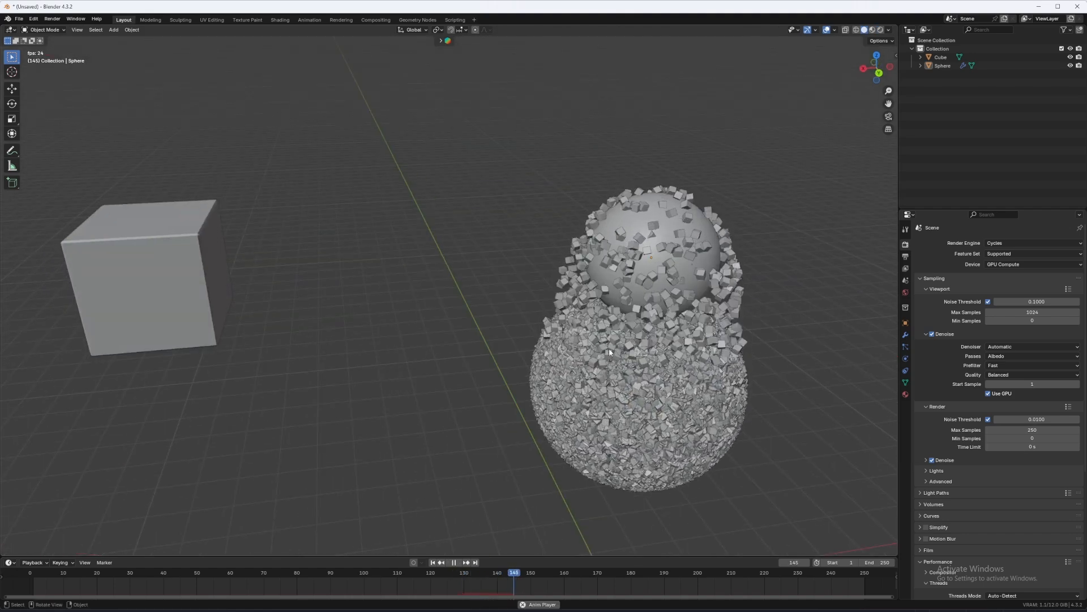
{"action": "scroll", "coordinate": [631, 375], "scroll_direction": "down", "scroll_amount": 5}
{"action": "middle_click_drag", "start_coordinate": [559, 491], "coordinate": [553, 388], "text": "shift"}
{"action": "key", "text": "space"}
{"action": "left_click", "coordinate": [433, 562]}
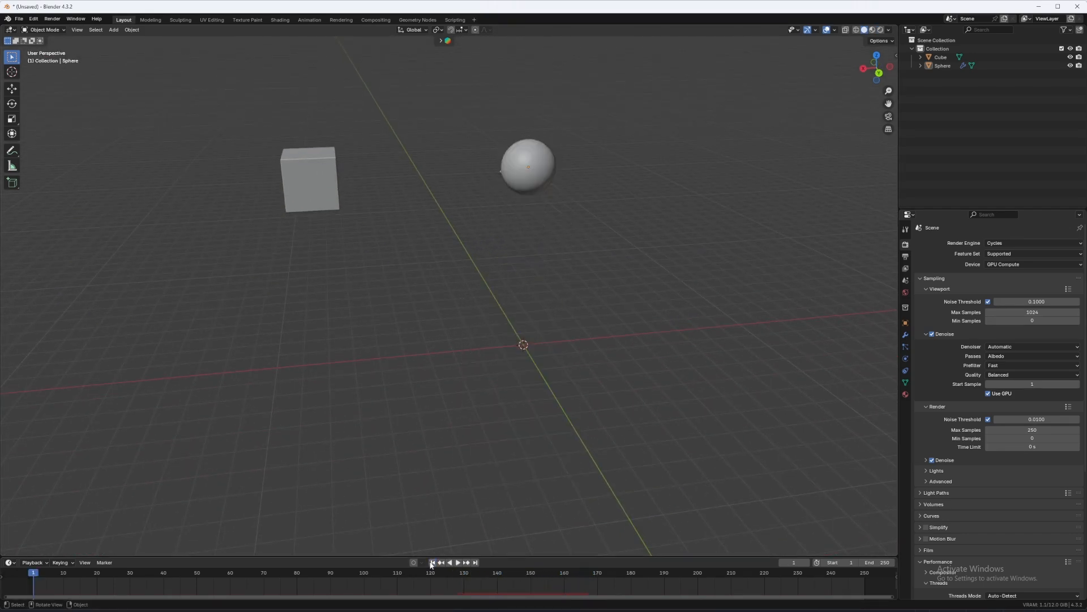
Move the cube far behind the sphere in the negative Y direction.
{"action": "scroll", "coordinate": [464, 367], "scroll_direction": "up", "scroll_amount": 3}
{"action": "middle_click_drag", "start_coordinate": [464, 367], "coordinate": [447, 391], "text": "shift"}
{"action": "key", "text": "a"}
{"action": "left_click", "coordinate": [598, 154]}
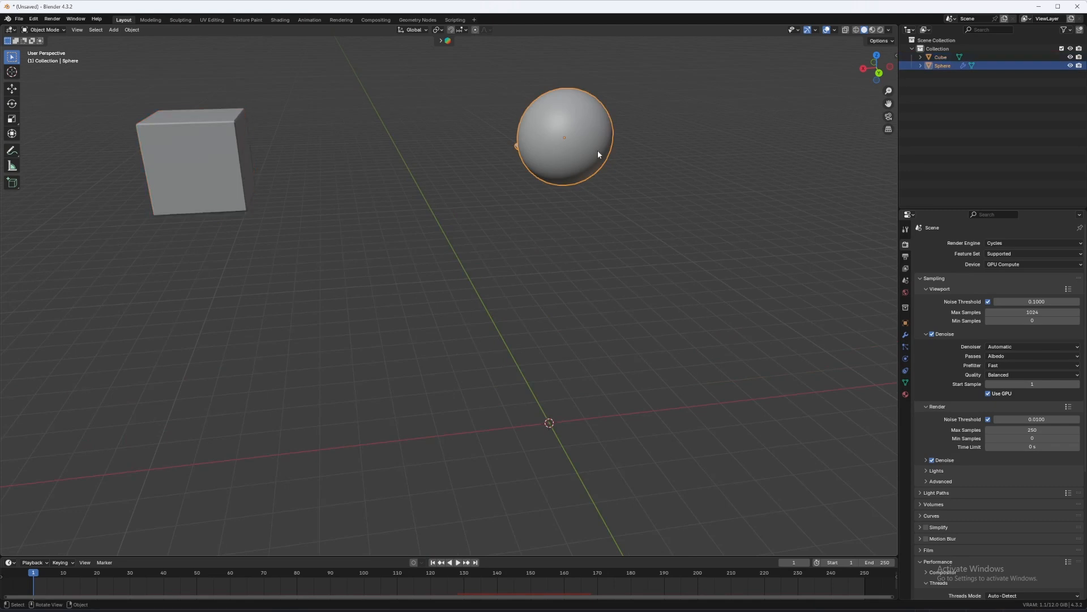
{"action": "scroll", "coordinate": [607, 289], "scroll_direction": "down", "scroll_amount": 4}
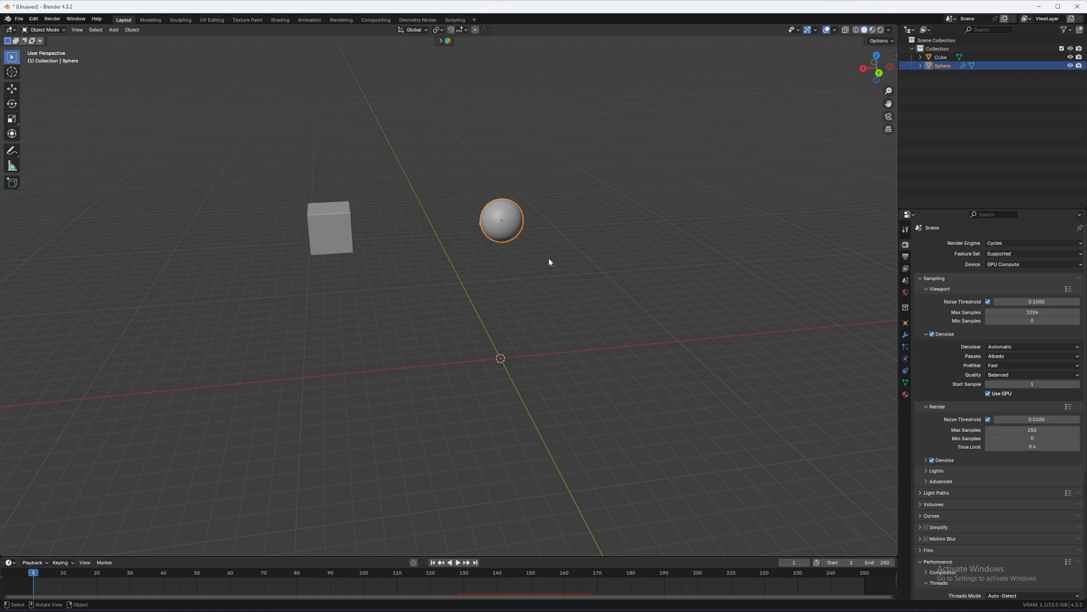
{"action": "left_click", "coordinate": [330, 229]}
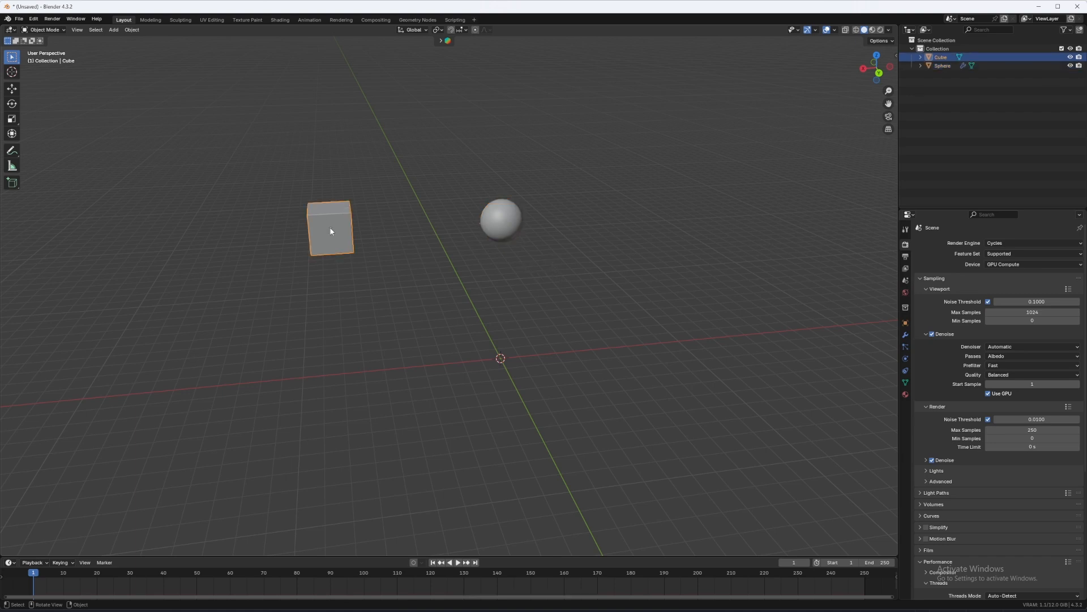
{"action": "scroll", "coordinate": [495, 280], "scroll_direction": "down", "scroll_amount": 4}
{"action": "key", "text": "g"}
{"action": "key", "text": "y"}
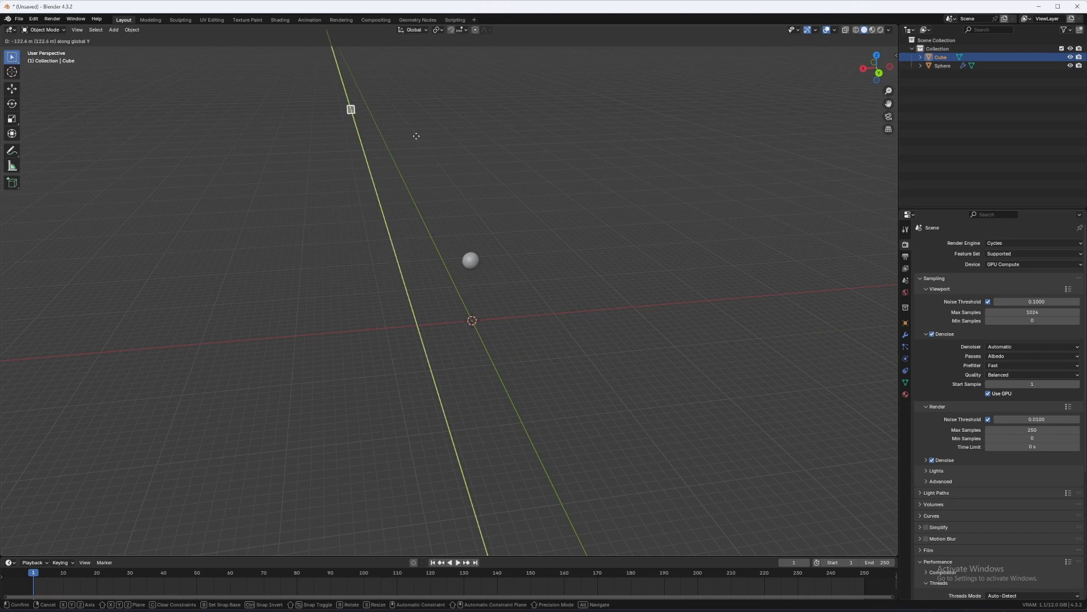
{"action": "left_click", "coordinate": [511, 296]}
Select the sphere and enable Auto Keying for the timeline.
{"action": "scroll", "coordinate": [501, 295], "scroll_direction": "up", "scroll_amount": 5}
{"action": "middle_click_drag", "start_coordinate": [492, 356], "coordinate": [490, 332], "text": "shift"}
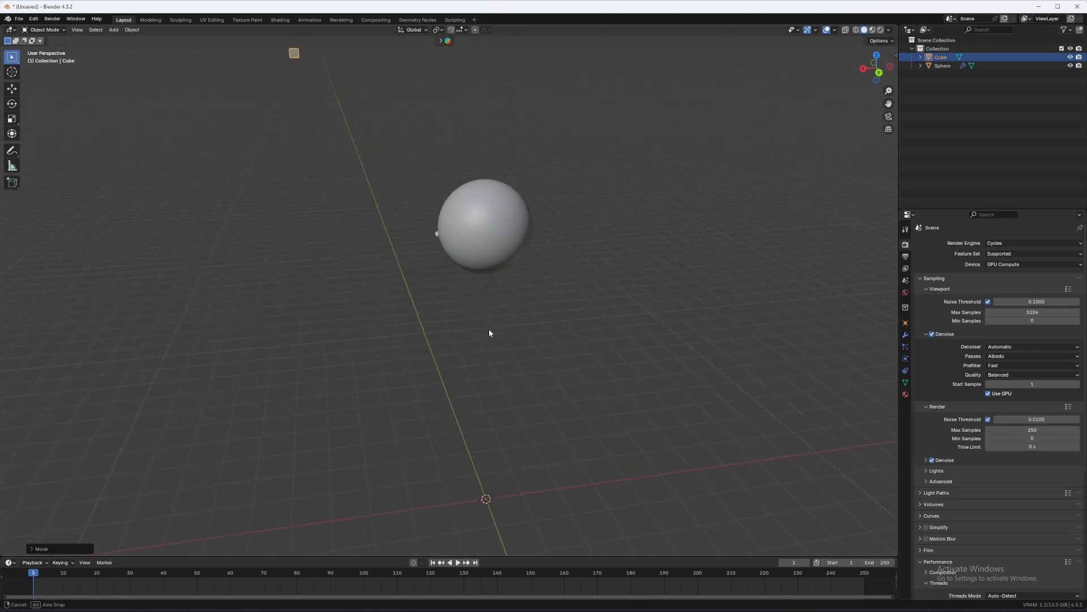
{"action": "left_click", "coordinate": [472, 255]}
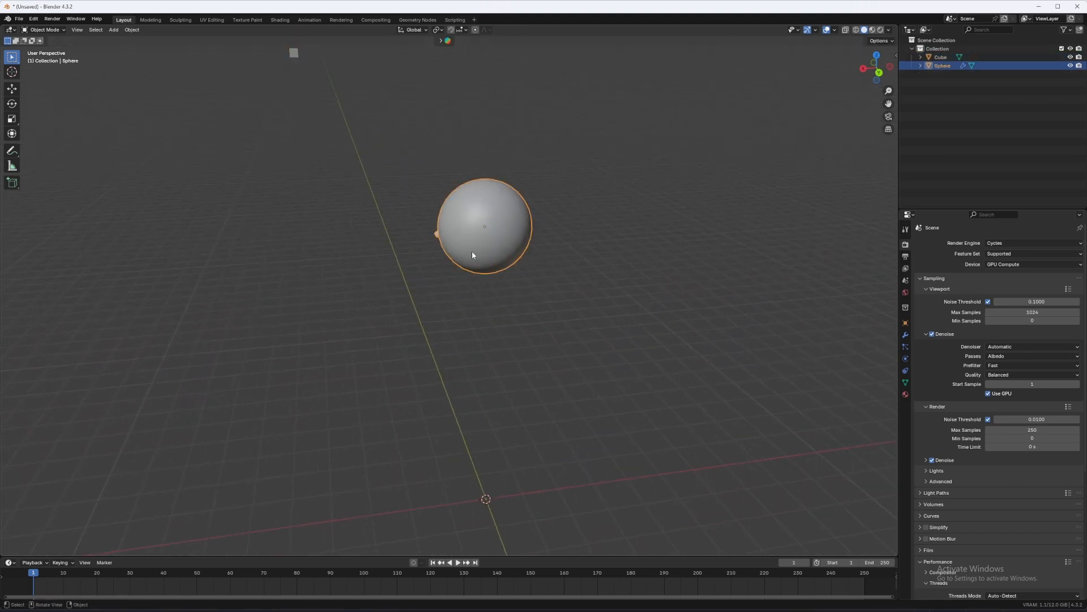
{"action": "left_click", "coordinate": [414, 561]}
{"action": "middle_click_drag", "start_coordinate": [451, 514], "coordinate": [426, 452]}
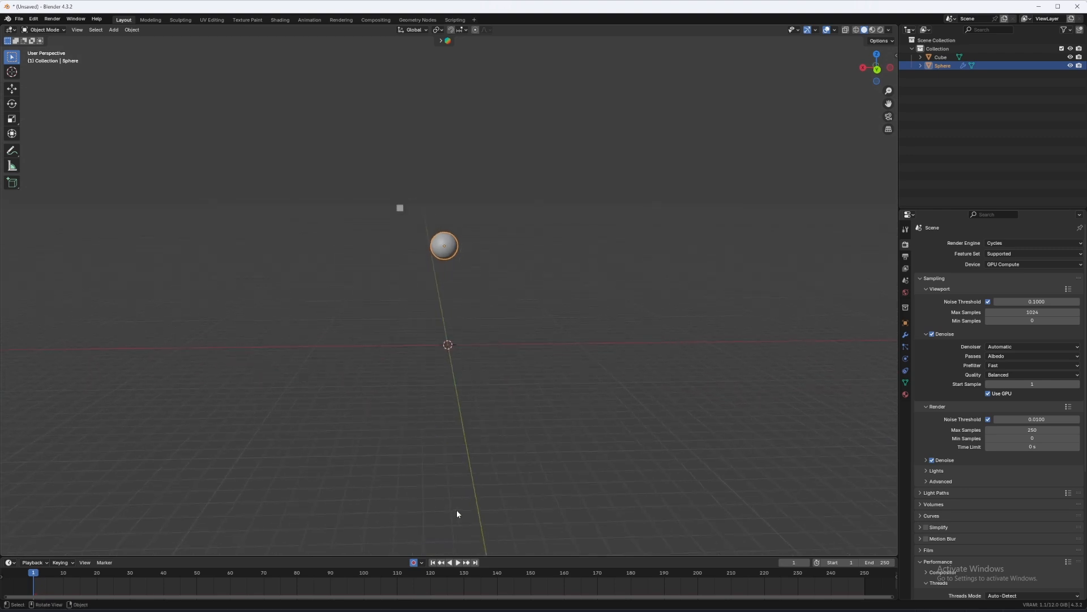
Try recording a freehand movement of the sphere as keyframes while the animation plays.
{"action": "key", "text": "space"}
{"action": "key", "text": "g"}
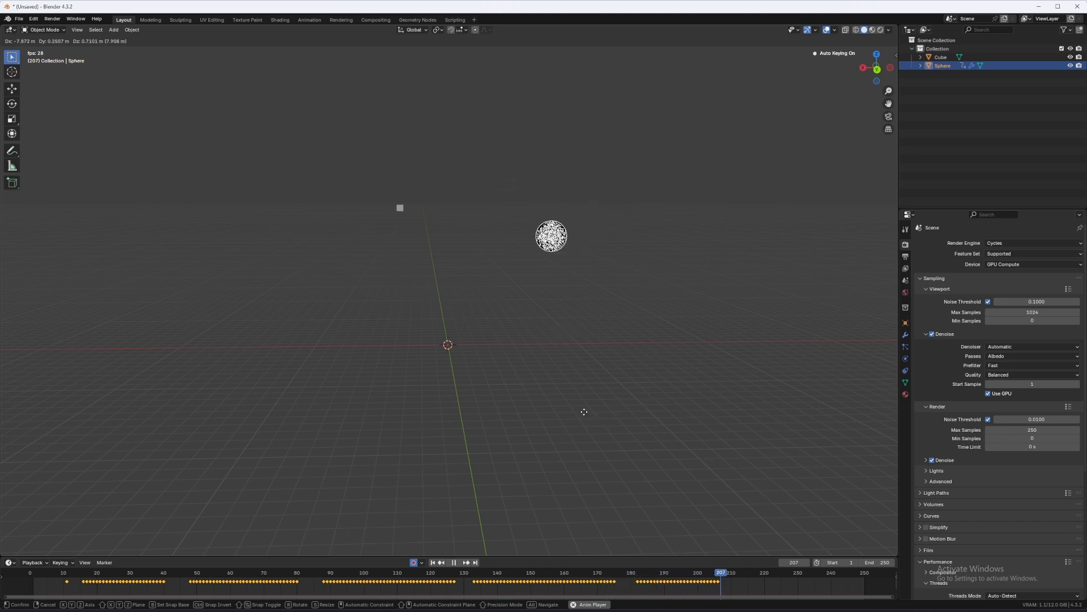
{"action": "left_click", "coordinate": [528, 417]}
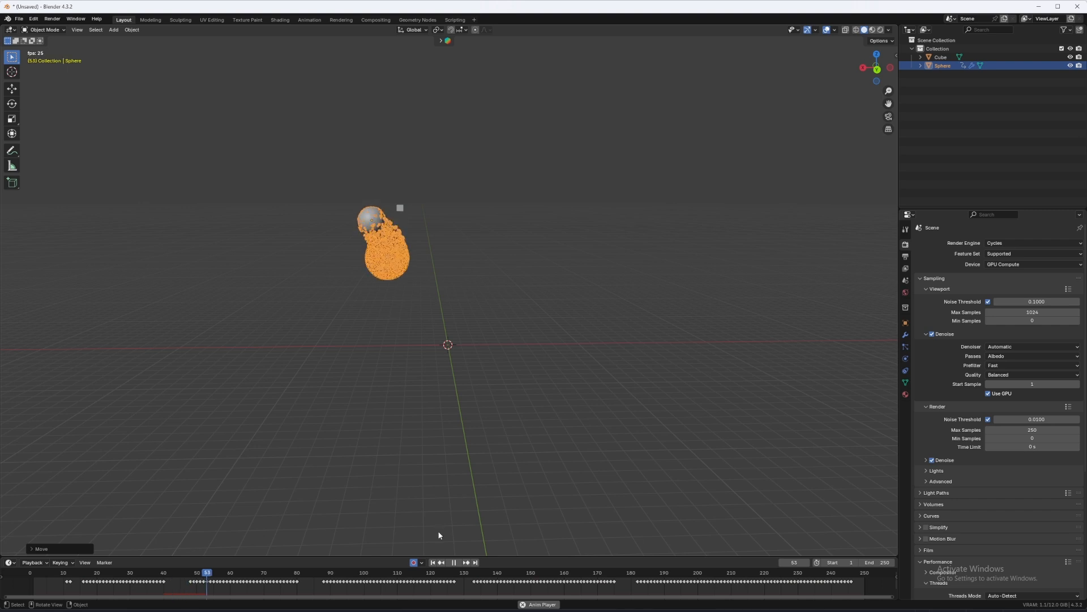
Replay the recorded sphere movement from the first frame, stop it, and undo the recorded keyframes.
{"action": "left_click", "coordinate": [433, 563]}
{"action": "key", "text": "space"}
{"action": "key", "text": "space"}
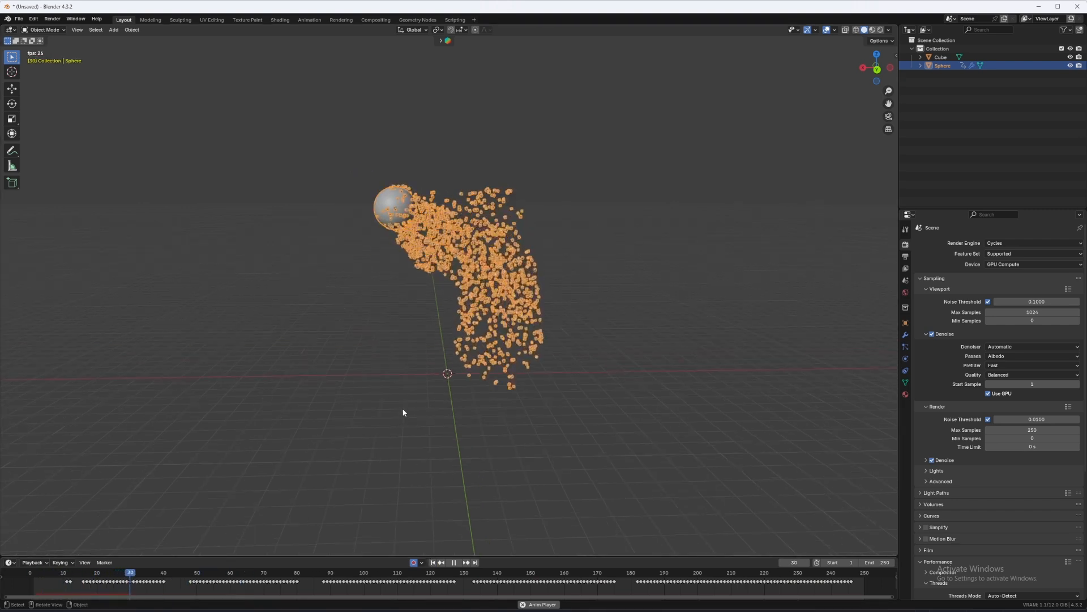
{"action": "key", "text": "space"}
{"action": "key", "text": "ctrl+z"}
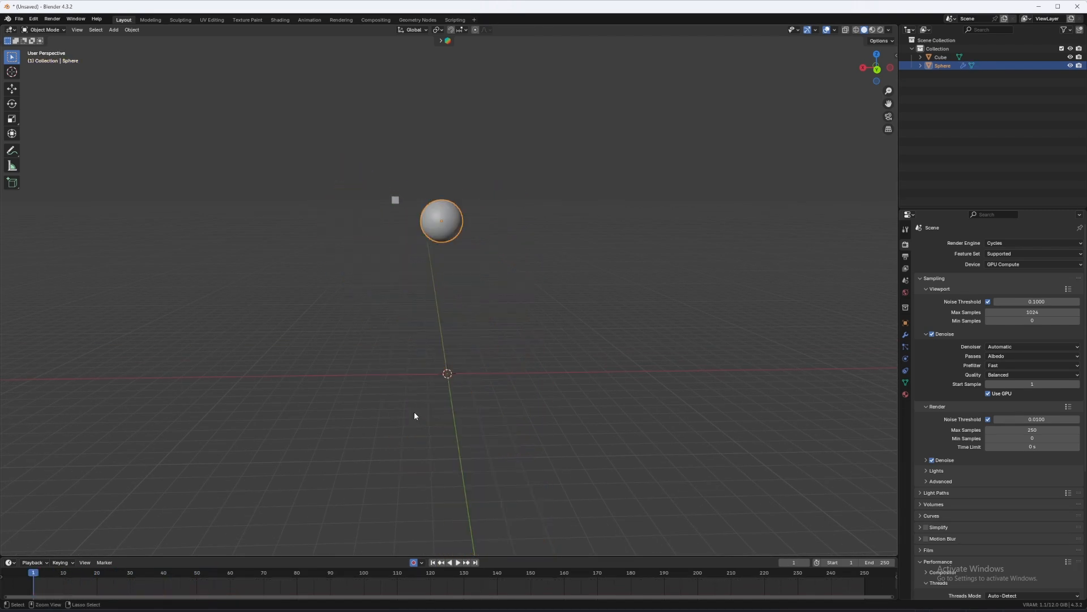
Insert a keyframe for the sphere at frame 1 and record its freehand movement during playback up to about frame 240.
{"action": "middle_click_drag", "start_coordinate": [474, 389], "coordinate": [472, 439], "text": "shift"}
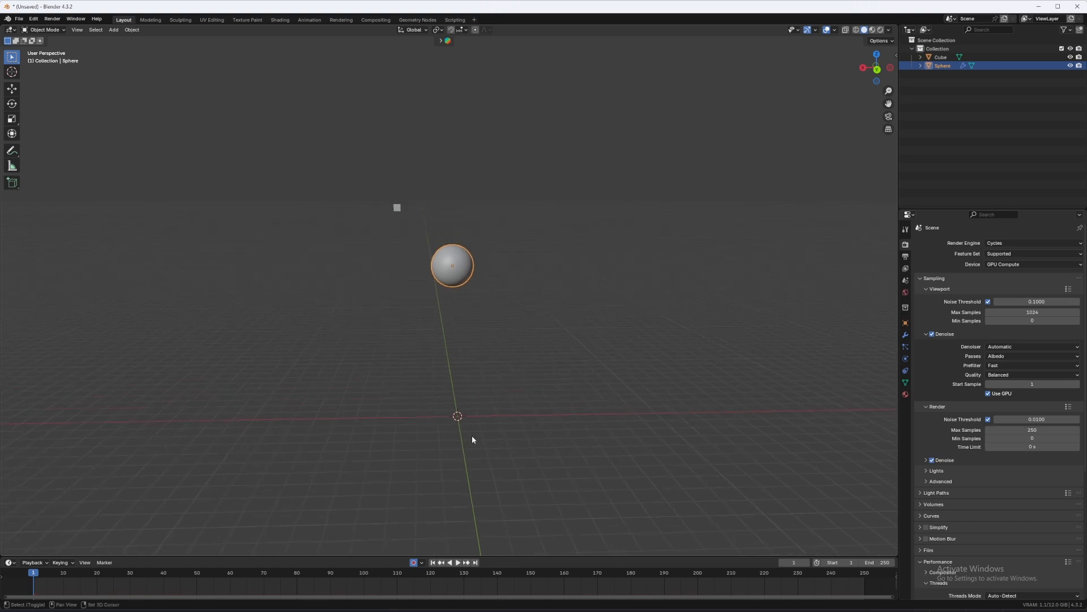
{"action": "key", "text": "i"}
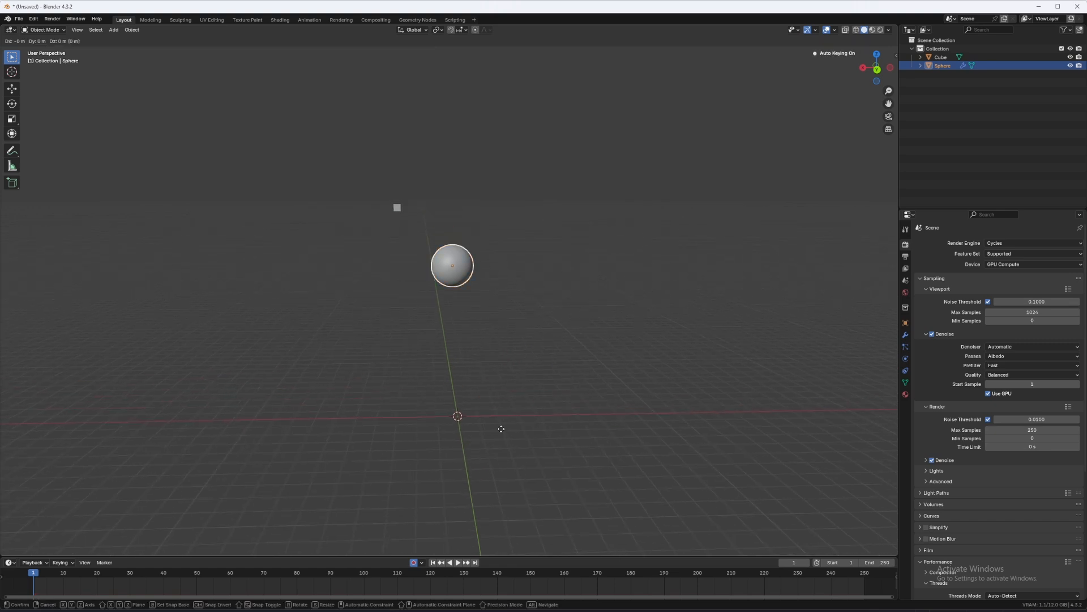
{"action": "key", "text": "space"}
{"action": "key", "text": "g"}
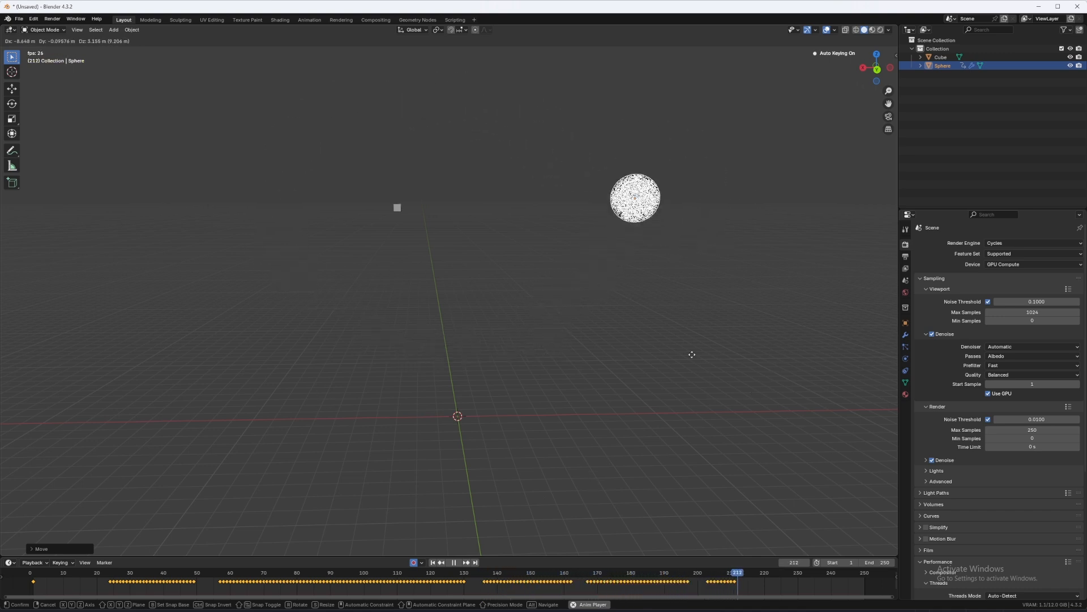
{"action": "left_click", "coordinate": [599, 446]}
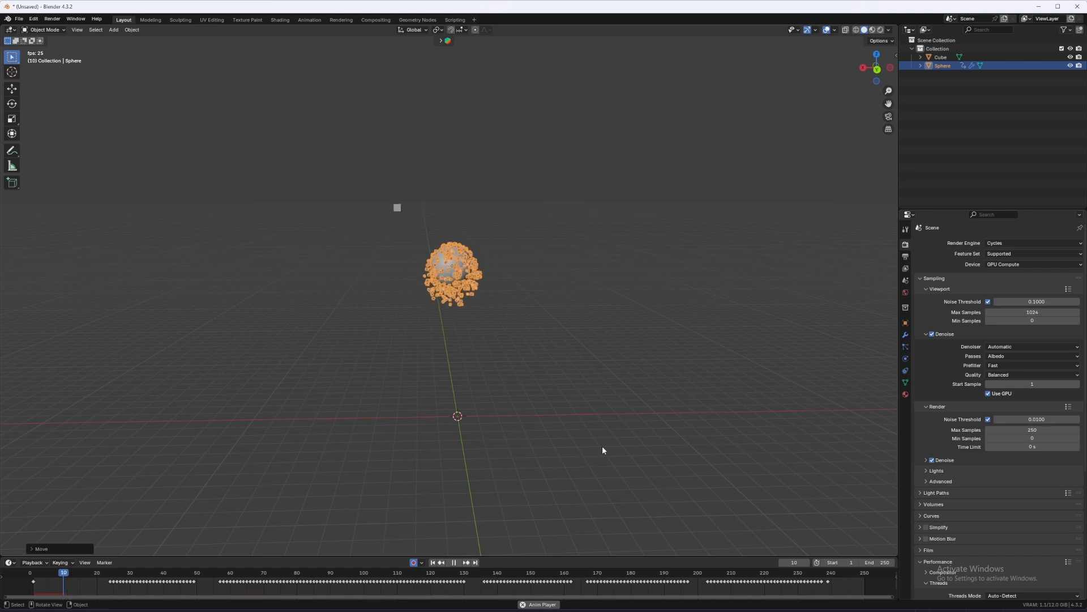
Hide the viewport overlays and preview the animated particle trail in Rendered shading.
{"action": "middle_click_drag", "start_coordinate": [488, 398], "coordinate": [430, 422]}
{"action": "key", "text": "alt+shift+z"}
{"action": "scroll", "coordinate": [539, 418], "scroll_direction": "up", "scroll_amount": 4}
{"action": "key", "text": "z"}
{"action": "left_click", "coordinate": [430, 307]}
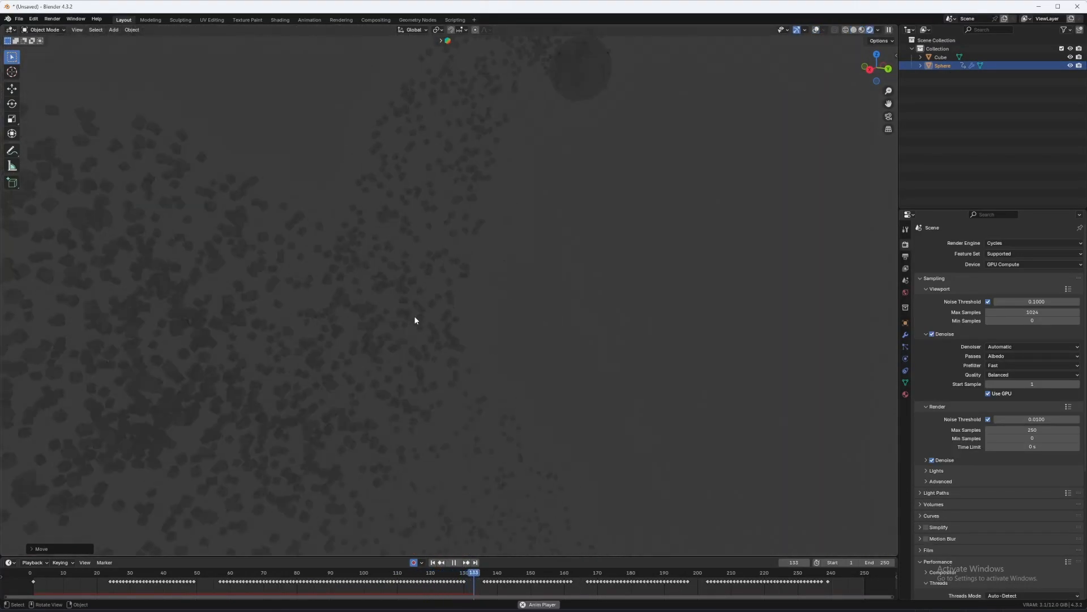
Return the viewport to Solid shading and show the overlays again.
{"action": "key", "text": "z"}
{"action": "left_click", "coordinate": [440, 327]}
{"action": "mouse_move", "coordinate": [441, 328]}
{"action": "middle_mouse_down"}
{"action": "mouse_move", "coordinate": [406, 337]}
{"action": "mouse_move", "coordinate": [445, 321]}
{"action": "mouse_move", "coordinate": [447, 355]}
{"action": "middle_mouse_up"}
{"action": "key", "text": "z"}
{"action": "left_click", "coordinate": [638, 342]}
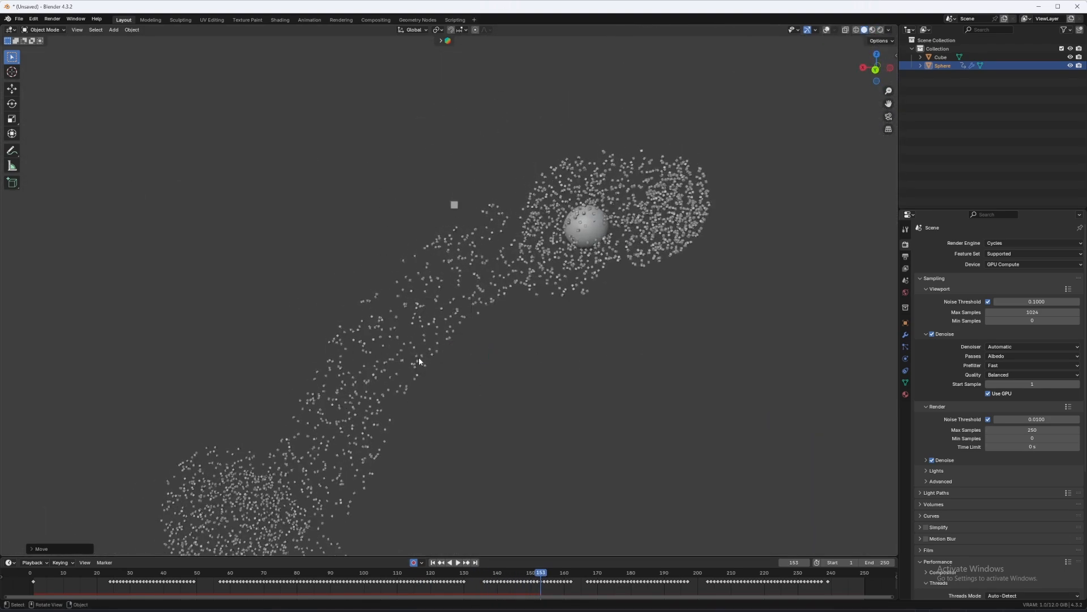
{"action": "key", "text": "shift+alt+z"}
Replay the particle animation from the first frame and stop it around frame 179.
{"action": "middle_click_drag", "start_coordinate": [490, 473], "coordinate": [421, 501]}
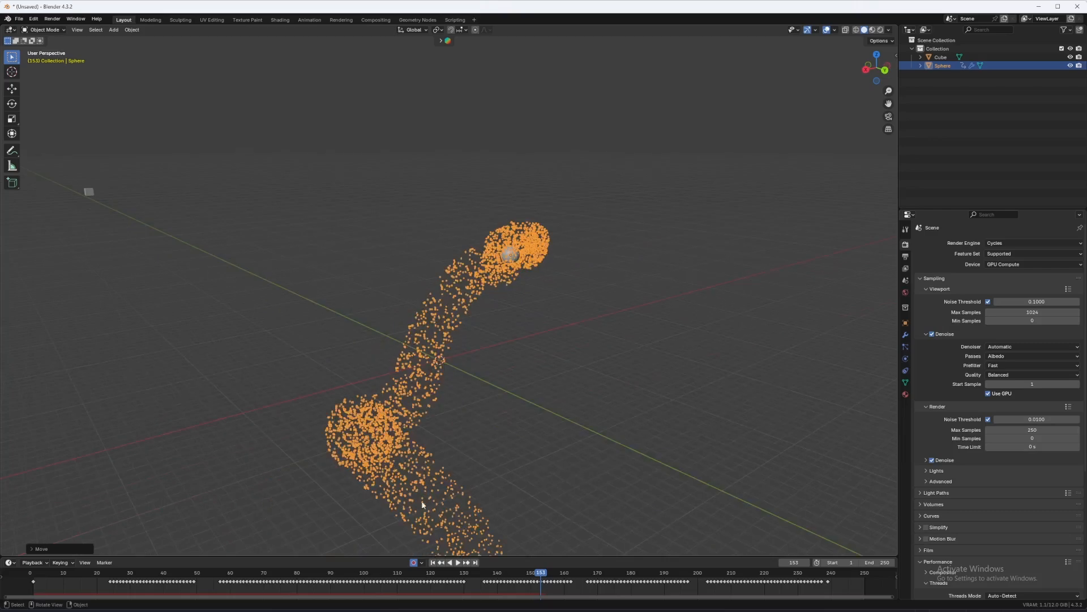
{"action": "left_click", "coordinate": [432, 562]}
{"action": "key", "text": "space"}
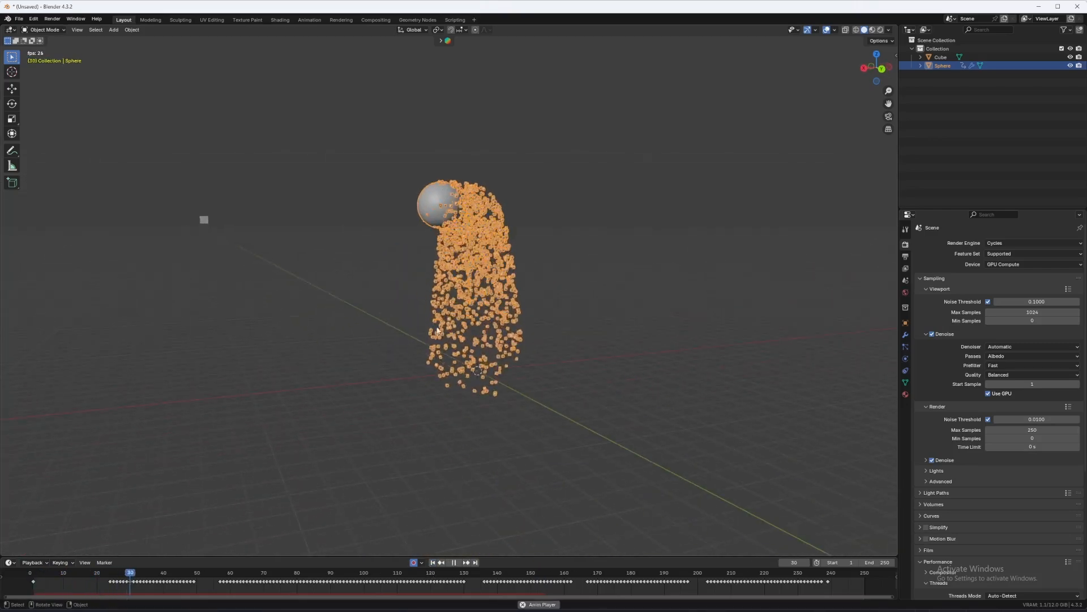
{"action": "middle_click_drag", "start_coordinate": [438, 329], "coordinate": [458, 395]}
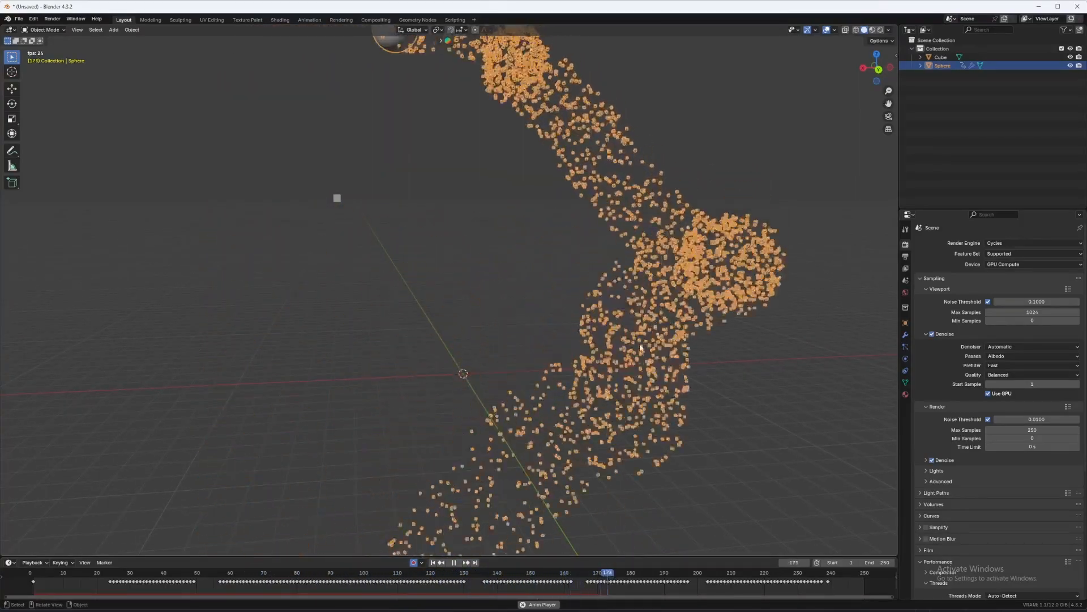
{"action": "key", "text": "space"}
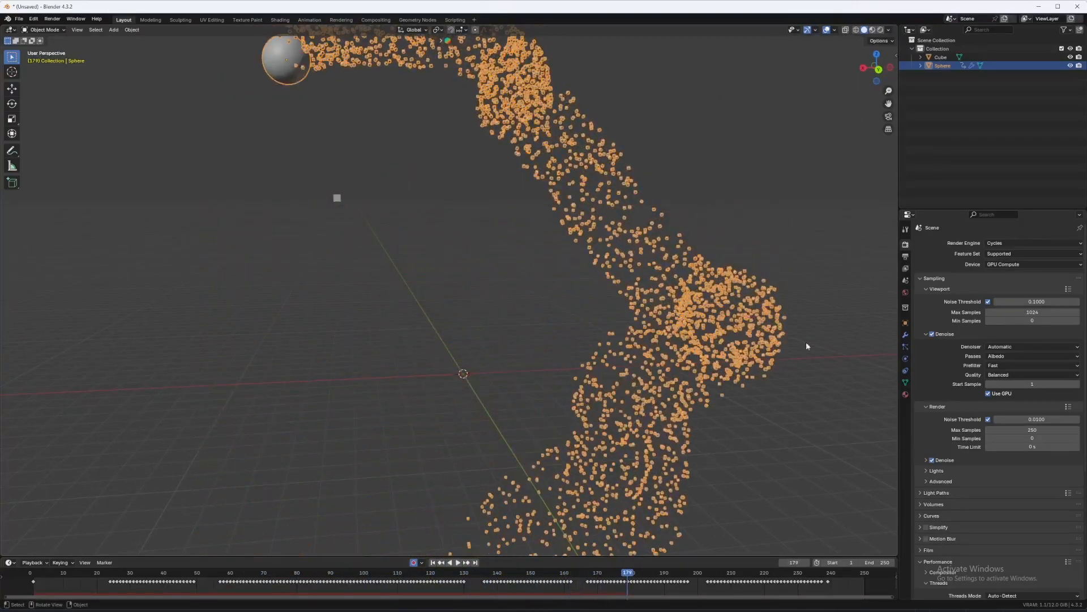
Change the physics type of the sphere's particle system to Fluid.
{"action": "left_click", "coordinate": [905, 359]}
{"action": "left_click", "coordinate": [905, 346]}
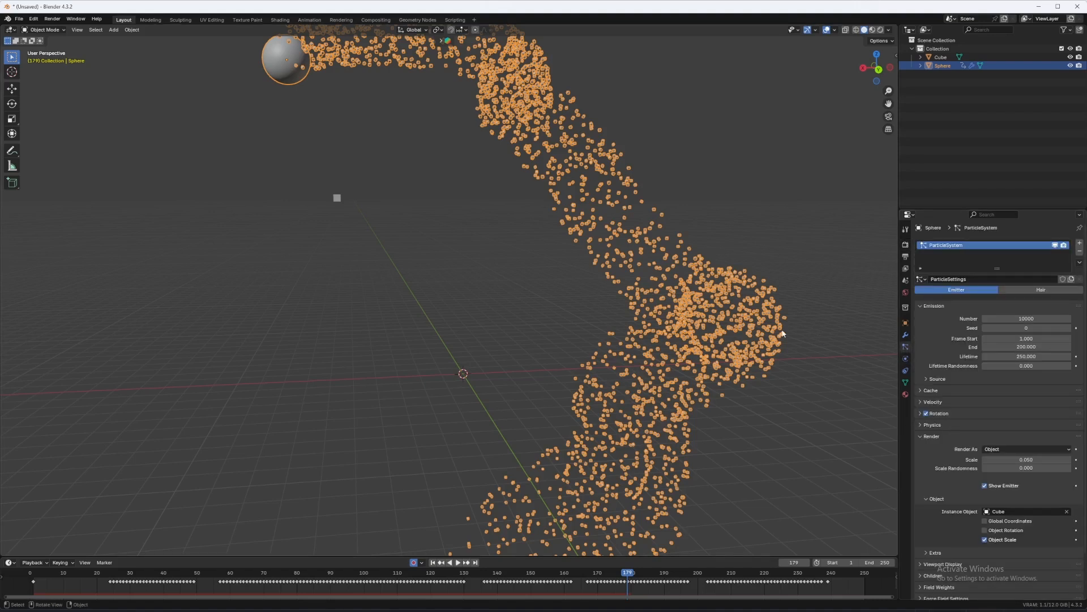
{"action": "left_click", "coordinate": [925, 426]}
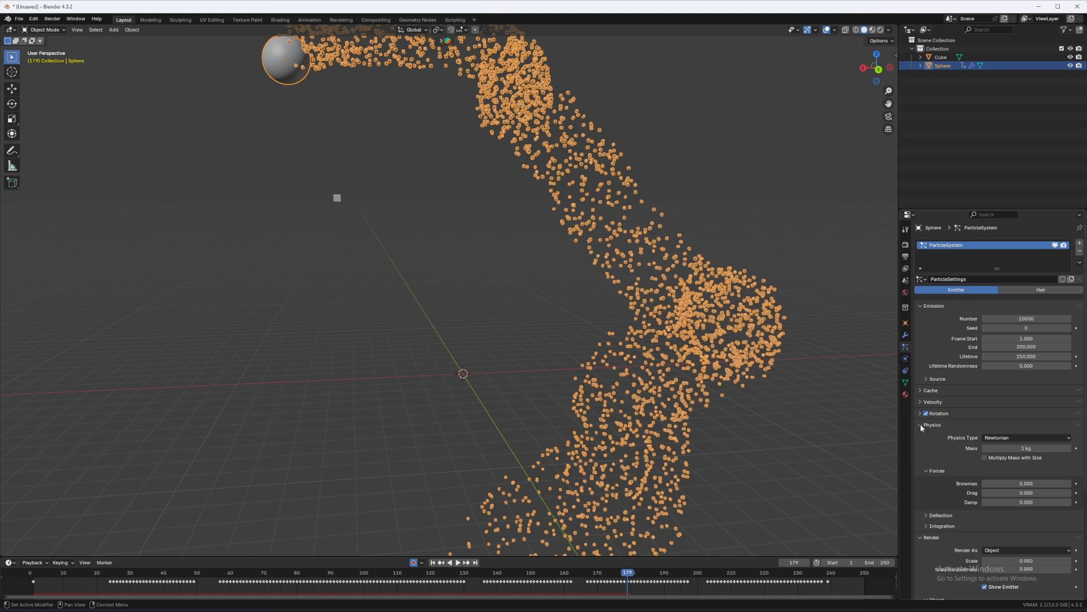
{"action": "left_click", "coordinate": [1031, 438]}
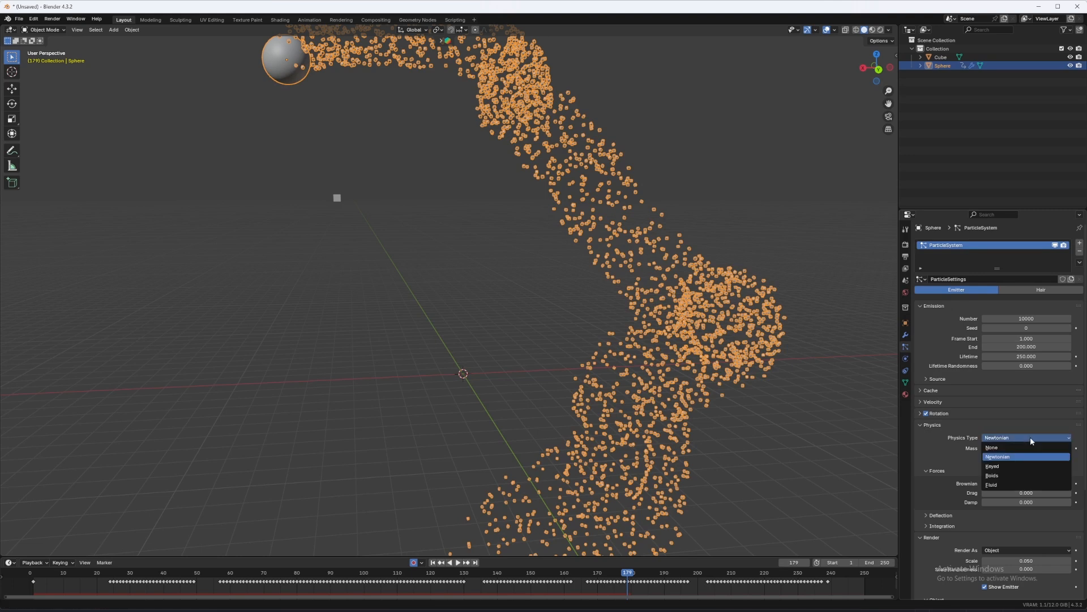
{"action": "left_click", "coordinate": [1001, 485]}
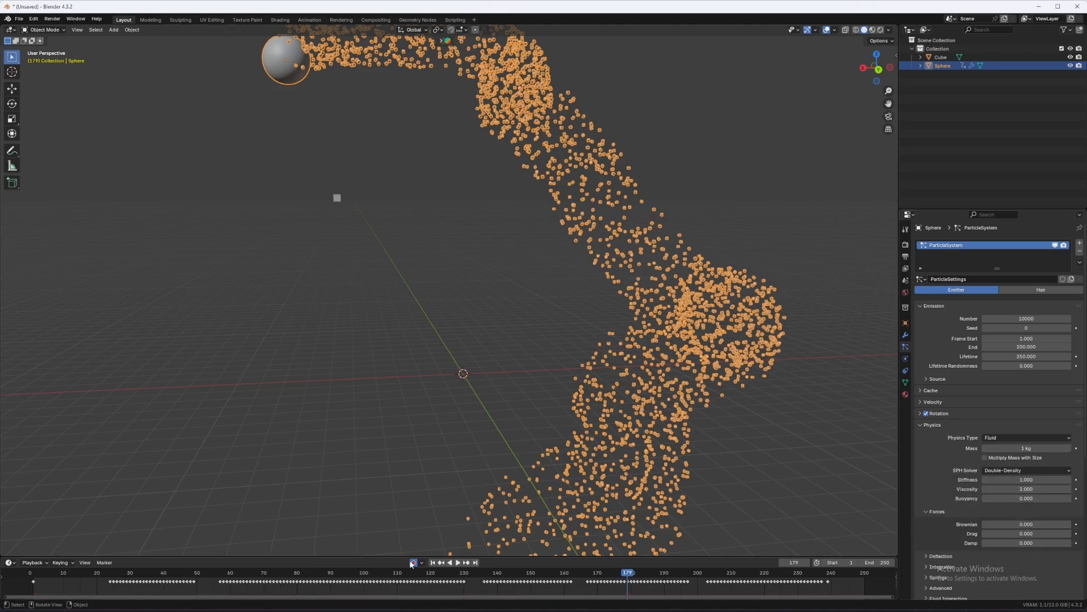
Play the fluid particle animation from the first frame to about frame 150 and inspect the trail.
{"action": "left_click", "coordinate": [433, 562]}
{"action": "key", "text": "space"}
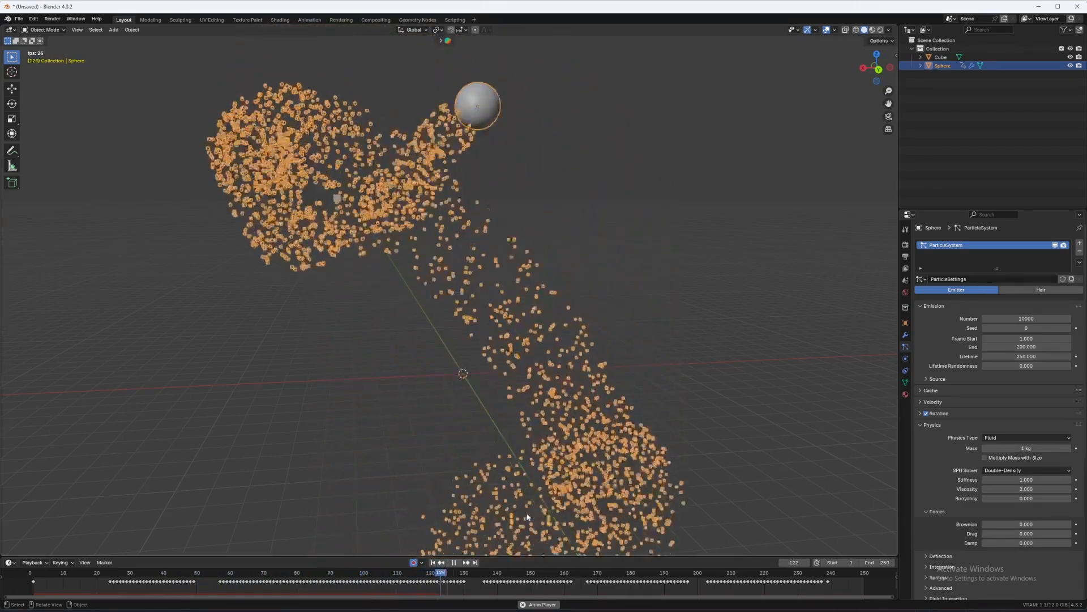
{"action": "key", "text": "space"}
{"action": "scroll", "coordinate": [558, 470], "scroll_direction": "down", "scroll_amount": 6}
{"action": "middle_click_drag", "start_coordinate": [558, 474], "coordinate": [576, 294], "text": "shift"}
{"action": "middle_click_drag", "start_coordinate": [577, 385], "coordinate": [507, 440], "text": "shift"}
{"action": "scroll", "coordinate": [507, 437], "scroll_direction": "up", "scroll_amount": 4}
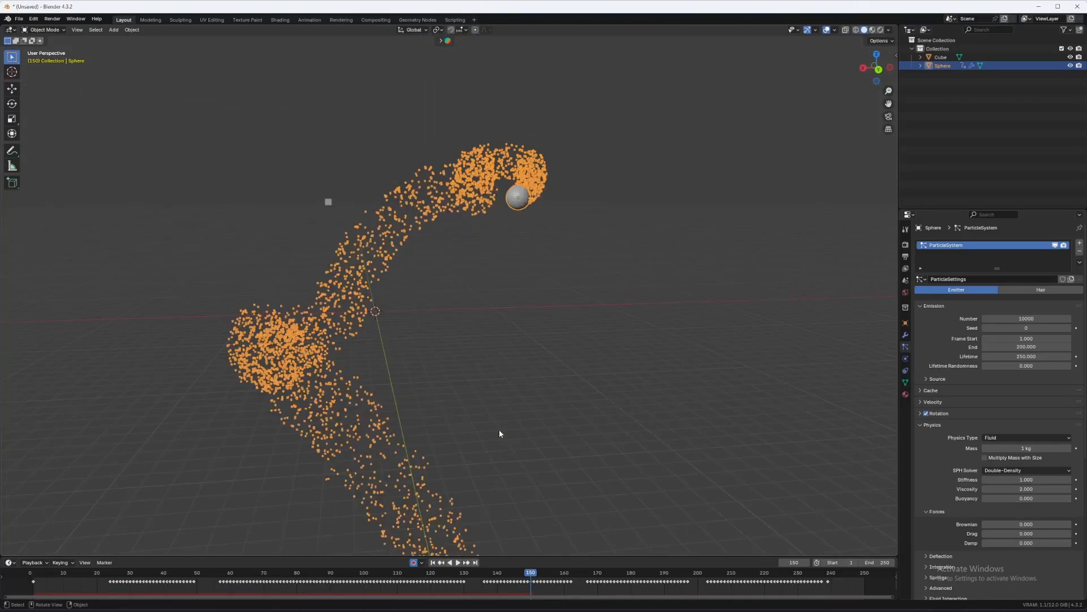
Lower the gravity field weight of the sphere's particle system to 0.111.
{"action": "scroll", "coordinate": [991, 462], "scroll_direction": "down", "scroll_amount": 5}
{"action": "scroll", "coordinate": [944, 523], "scroll_direction": "down", "scroll_amount": 5}
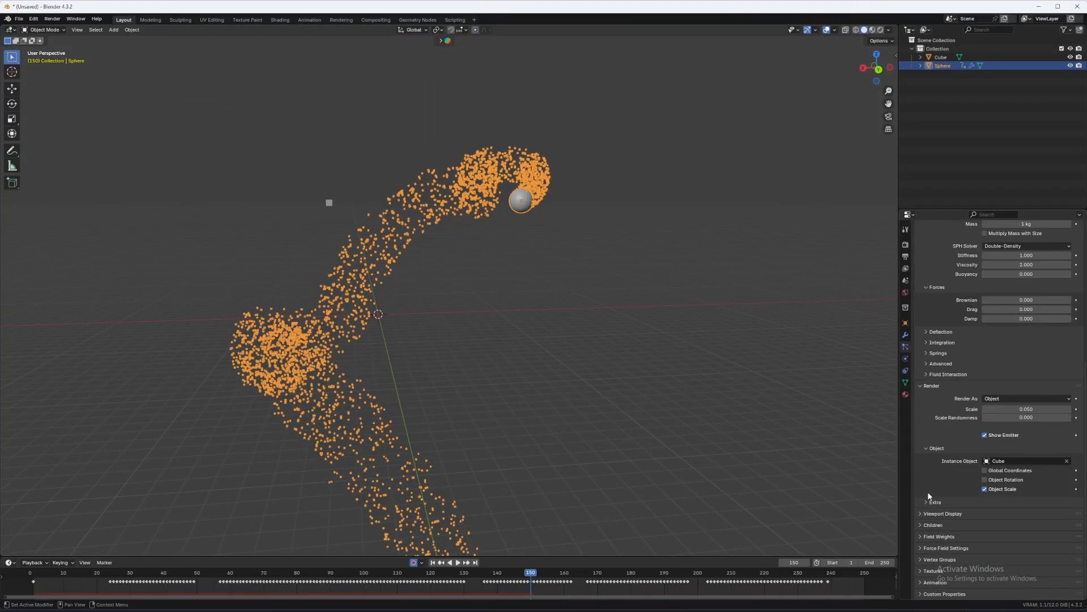
{"action": "left_click", "coordinate": [926, 385]}
{"action": "left_click", "coordinate": [923, 537]}
{"action": "scroll", "coordinate": [943, 541], "scroll_direction": "down", "scroll_amount": 5}
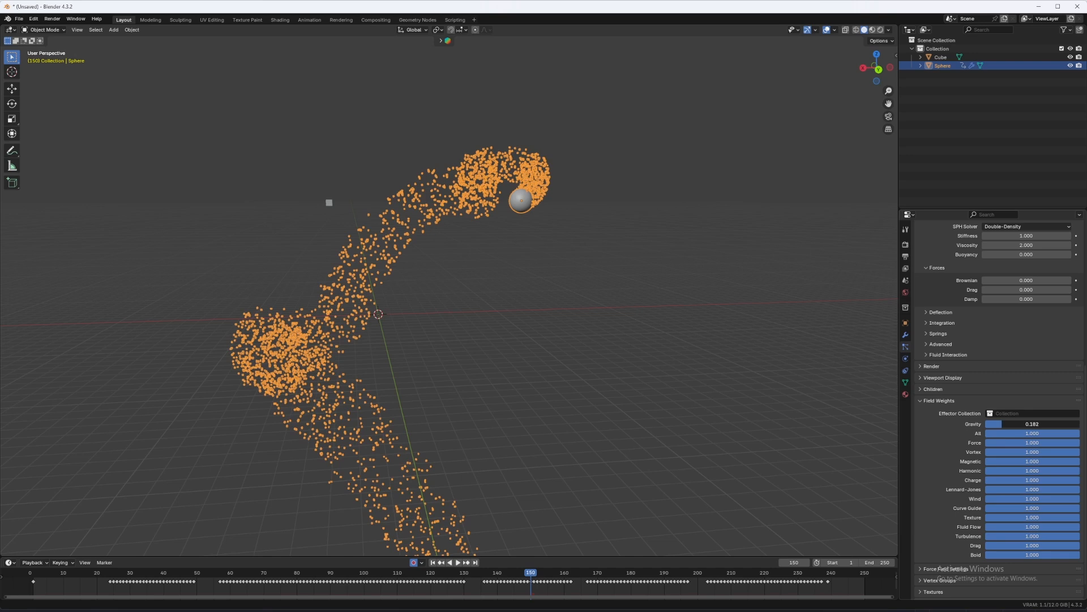
{"action": "left_click_drag", "start_coordinate": [1032, 423], "coordinate": [1034, 424]}
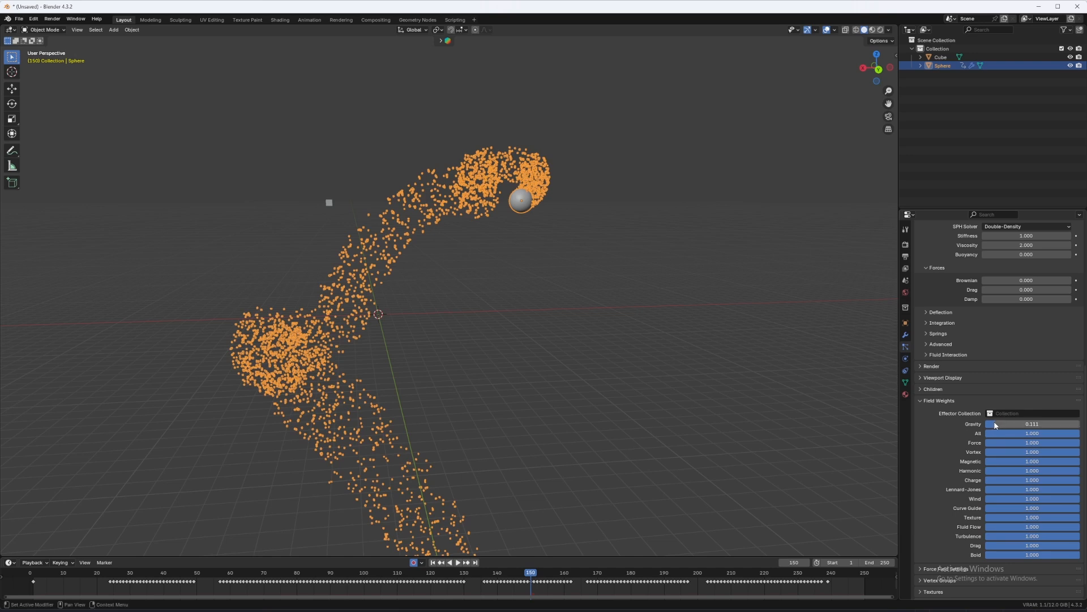
Preview the reduced-gravity particles from the first frame to about frame 170 with the overlays hidden.
{"action": "left_click", "coordinate": [432, 563]}
{"action": "key", "text": "space"}
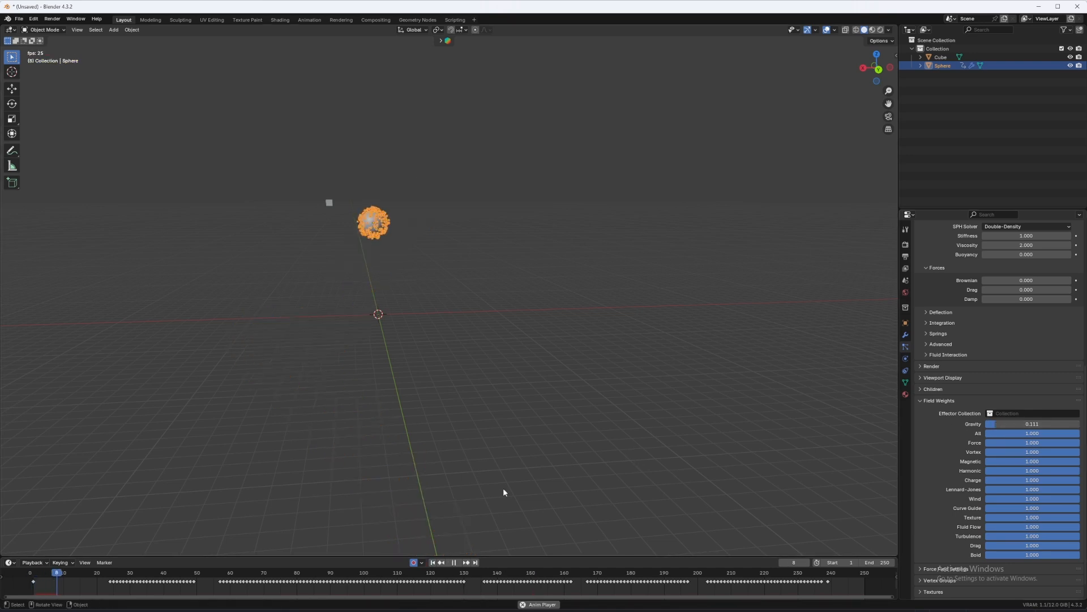
{"action": "mouse_move", "coordinate": [493, 479]}
{"action": "middle_mouse_down"}
{"action": "mouse_move", "coordinate": [475, 471]}
{"action": "mouse_move", "coordinate": [489, 472]}
{"action": "middle_mouse_up"}
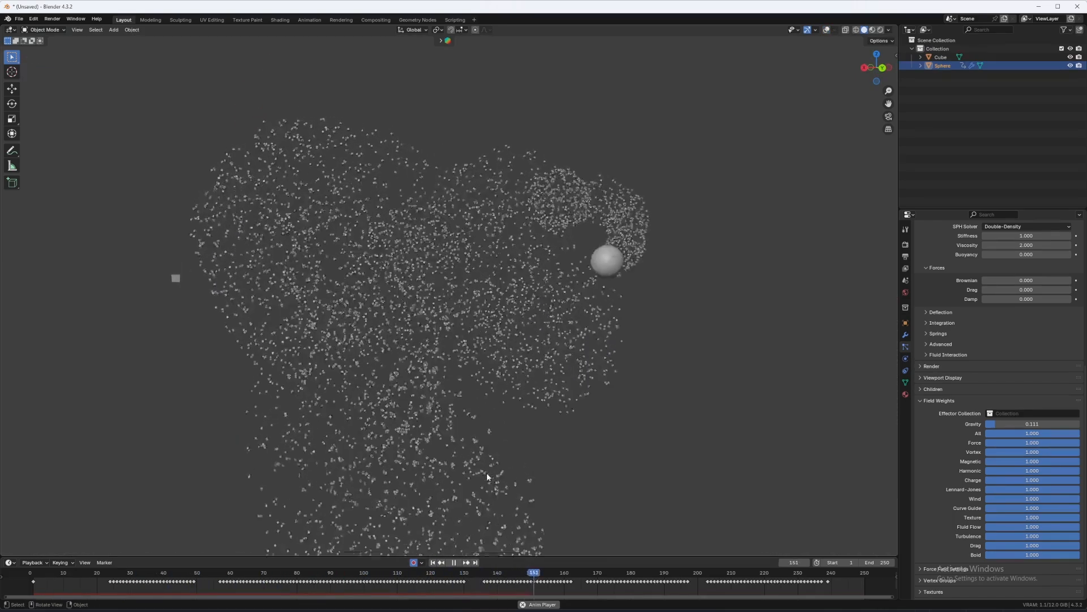
{"action": "key", "text": "space"}
Set the particles' gravity field weight to 0 and replay the animation from the first frame to about frame 164.
{"action": "left_click_drag", "start_coordinate": [1018, 428], "coordinate": [957, 427]}
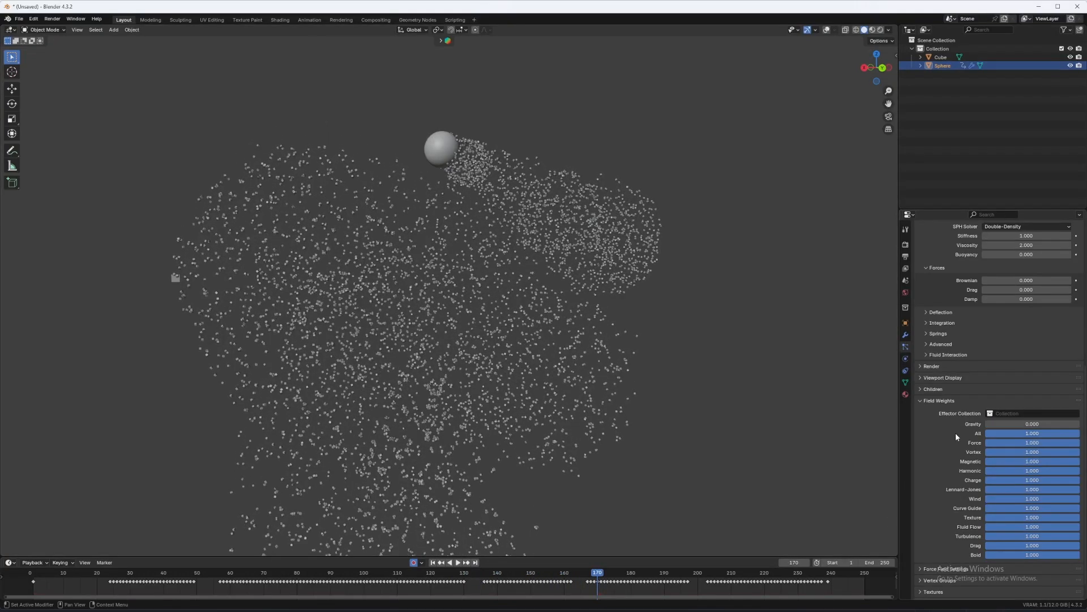
{"action": "left_click", "coordinate": [434, 562]}
{"action": "key", "text": "space"}
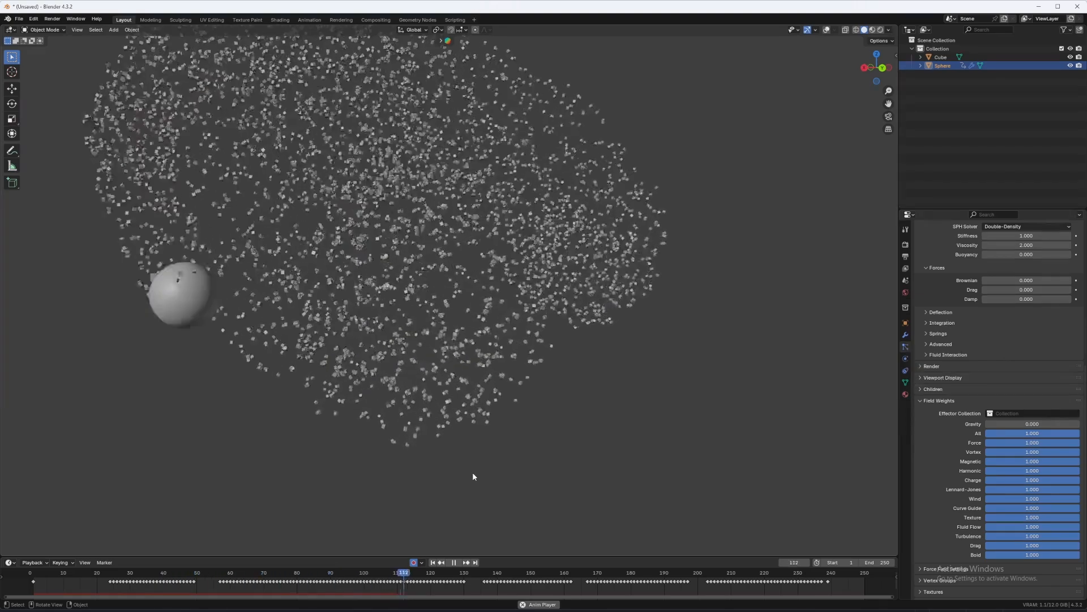
{"action": "key", "text": "space"}
{"action": "key", "text": "space"}
{"action": "middle_click_drag", "start_coordinate": [371, 434], "coordinate": [360, 457]}
{"action": "scroll", "coordinate": [408, 451], "scroll_direction": "down", "scroll_amount": 5}
{"action": "key", "text": "space"}
Add a plane mesh at the world origin and show the viewport overlays.
{"action": "key", "text": "shift+a"}
{"action": "mouse_move", "coordinate": [393, 441]}
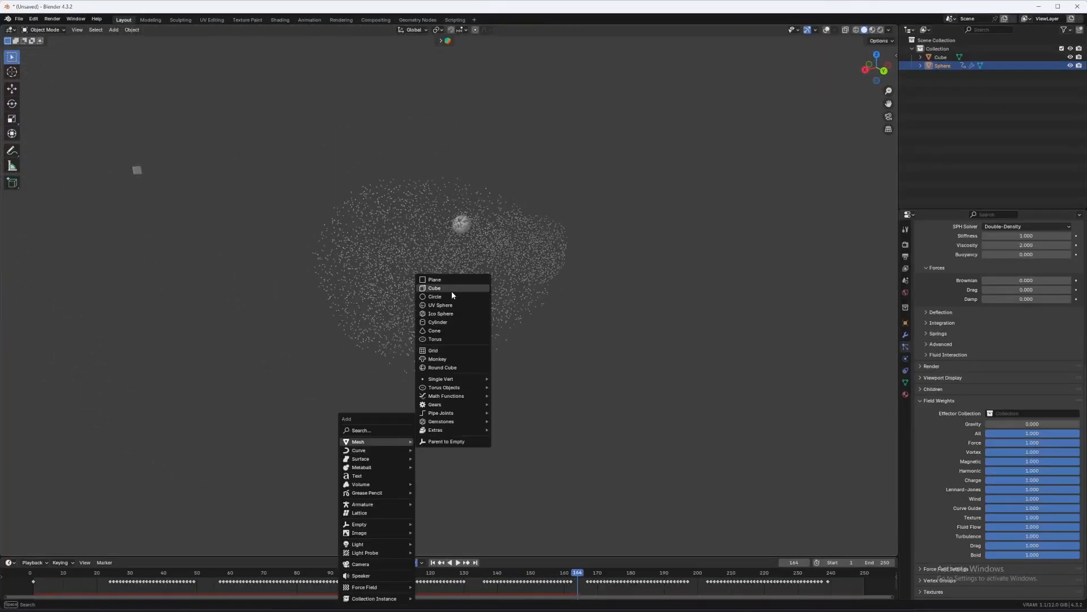
{"action": "left_click", "coordinate": [448, 282]}
{"action": "key", "text": "shift+alt+z"}
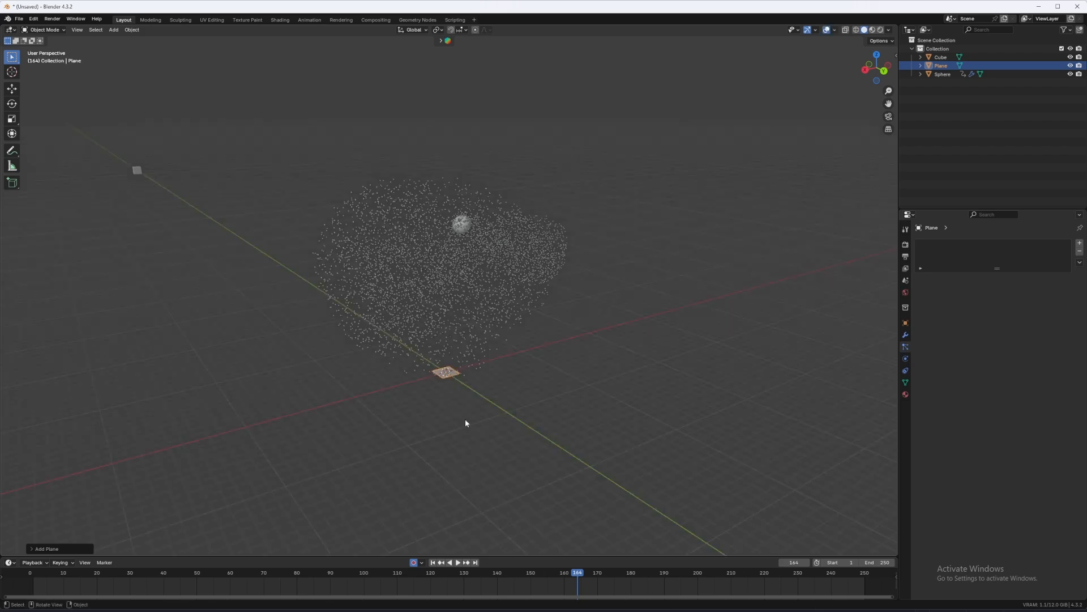
Scale the plane by 20 to make a large floor beneath the particles.
{"action": "scroll", "coordinate": [474, 407], "scroll_direction": "up", "scroll_amount": 5}
{"action": "middle_click_drag", "start_coordinate": [475, 407], "coordinate": [454, 377]}
{"action": "type", "text": "s20"}
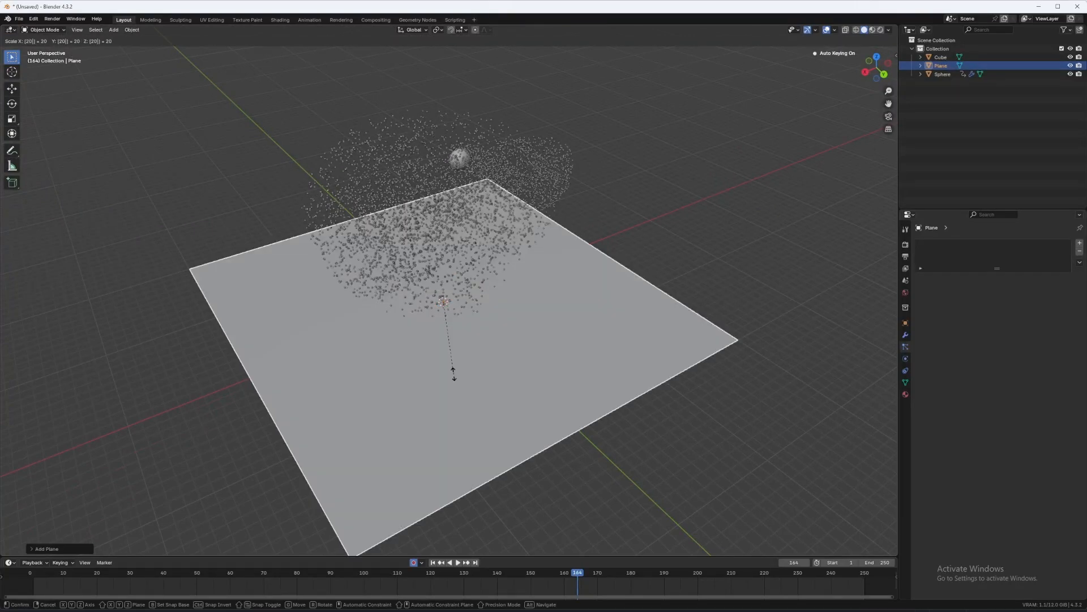
{"action": "key", "text": "Return"}
{"action": "middle_click_drag", "start_coordinate": [448, 376], "coordinate": [503, 422]}
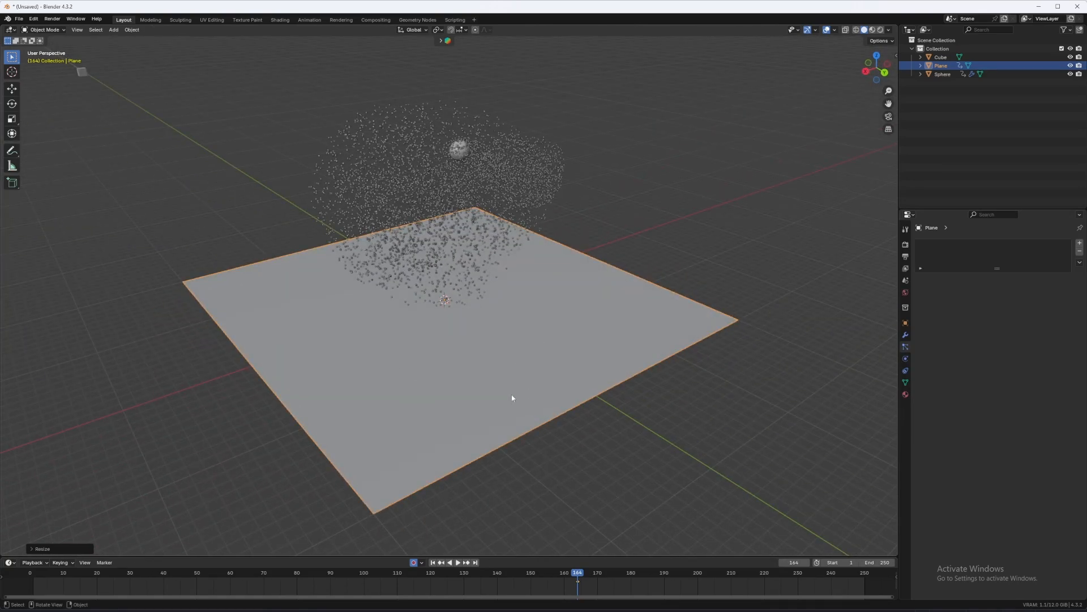
Switch the viewport to Rendered shading and review the Cycles render sampling and denoise settings.
{"action": "key", "text": "z"}
{"action": "left_click", "coordinate": [517, 287]}
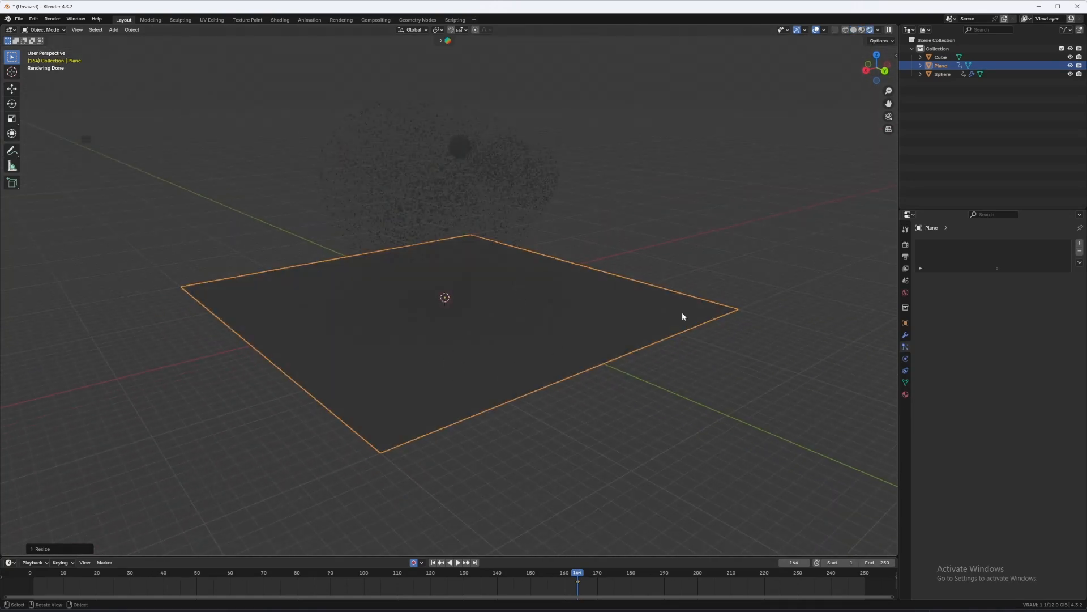
{"action": "left_click", "coordinate": [905, 244]}
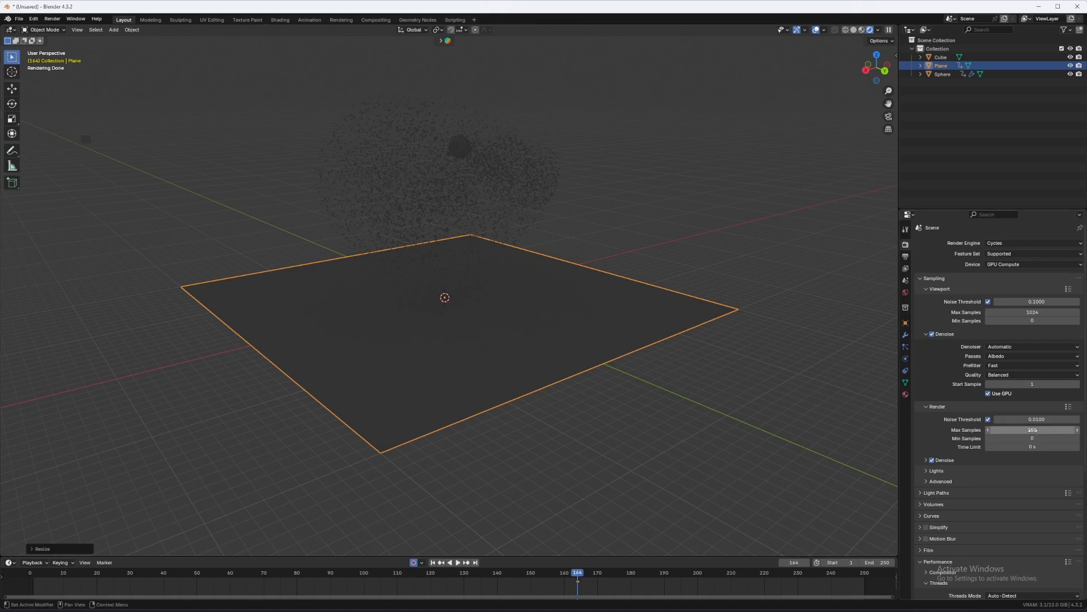
{"action": "left_click", "coordinate": [925, 460]}
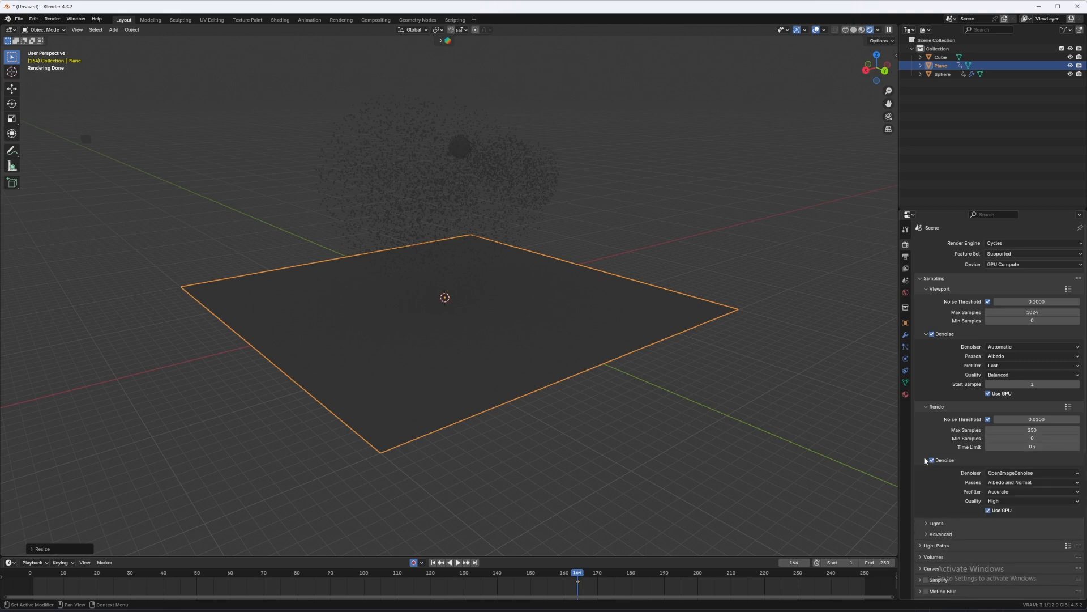
{"action": "left_click", "coordinate": [924, 459]}
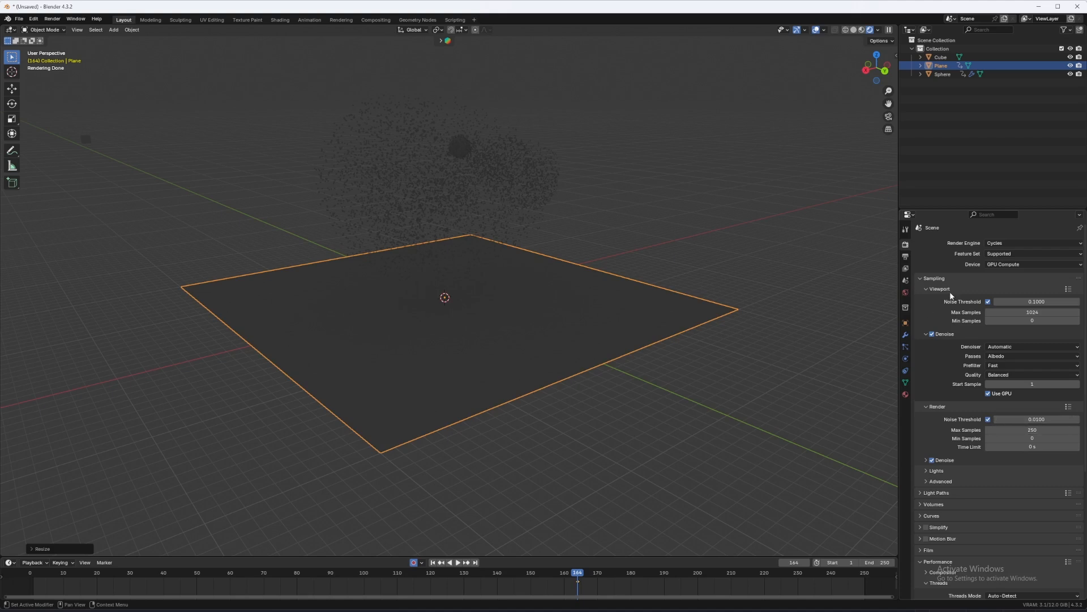
Set the compositor device to GPU in the render performance settings and enable motion blur.
{"action": "scroll", "coordinate": [922, 273], "scroll_direction": "down", "scroll_amount": 8}
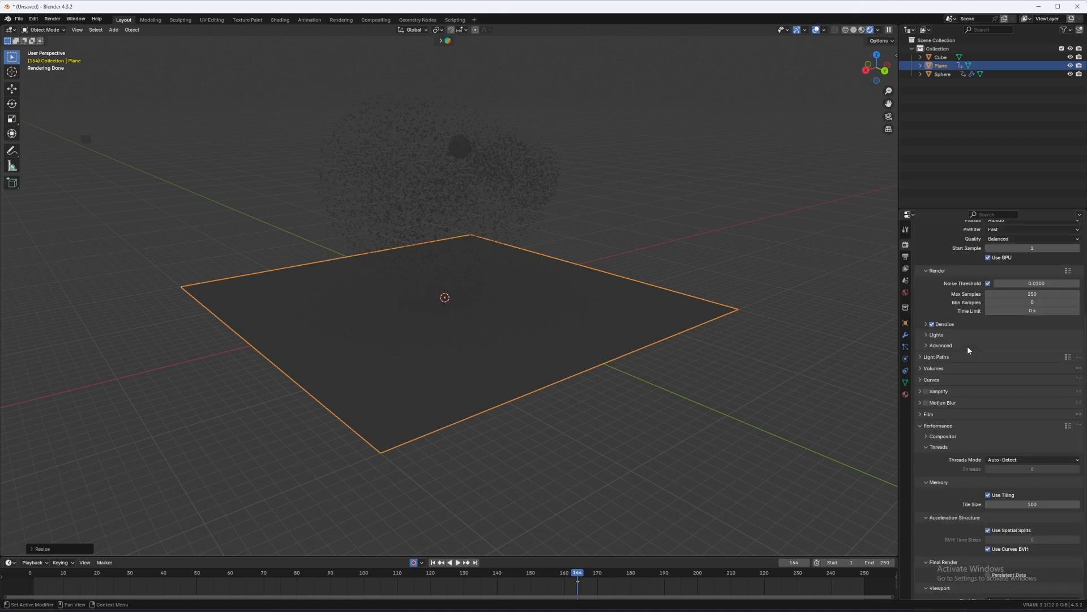
{"action": "left_click", "coordinate": [929, 382]}
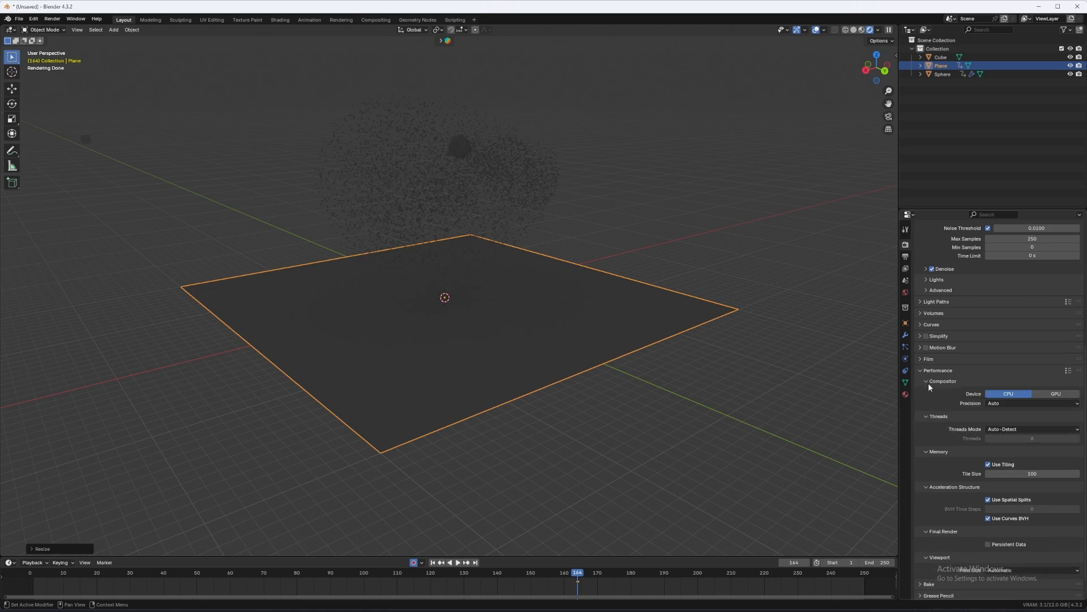
{"action": "left_click", "coordinate": [1063, 395]}
{"action": "left_click", "coordinate": [925, 371]}
{"action": "left_click", "coordinate": [919, 546]}
{"action": "scroll", "coordinate": [951, 546], "scroll_direction": "down", "scroll_amount": 5}
{"action": "scroll", "coordinate": [967, 553], "scroll_direction": "down", "scroll_amount": 3}
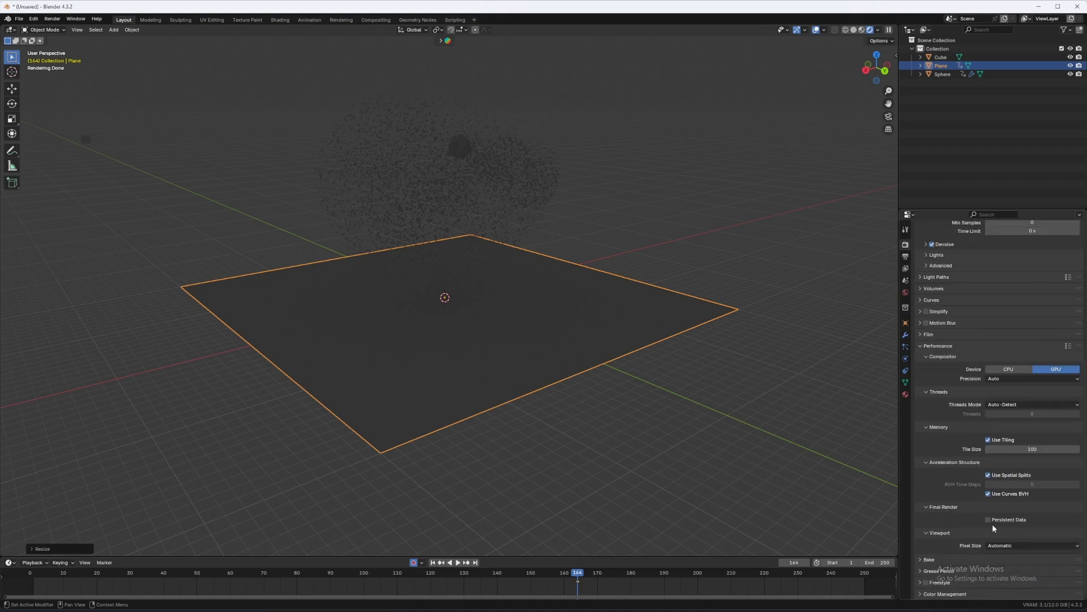
{"action": "left_click", "coordinate": [926, 323]}
{"action": "left_click", "coordinate": [920, 346]}
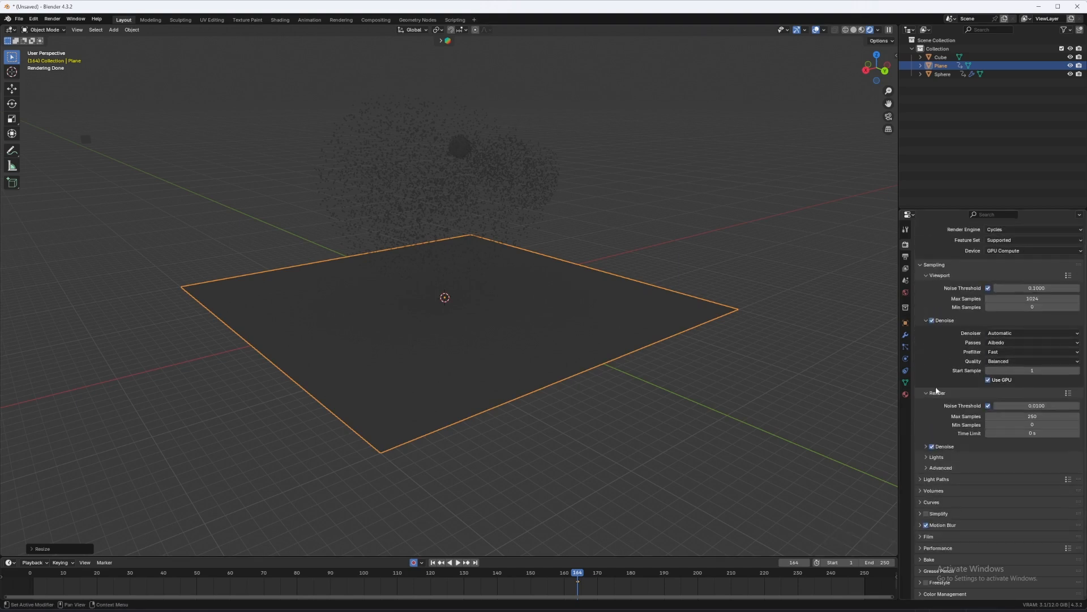
Set the render memory tile size to 50.
{"action": "left_click", "coordinate": [937, 548]}
{"action": "scroll", "coordinate": [980, 527], "scroll_direction": "down", "scroll_amount": 6}
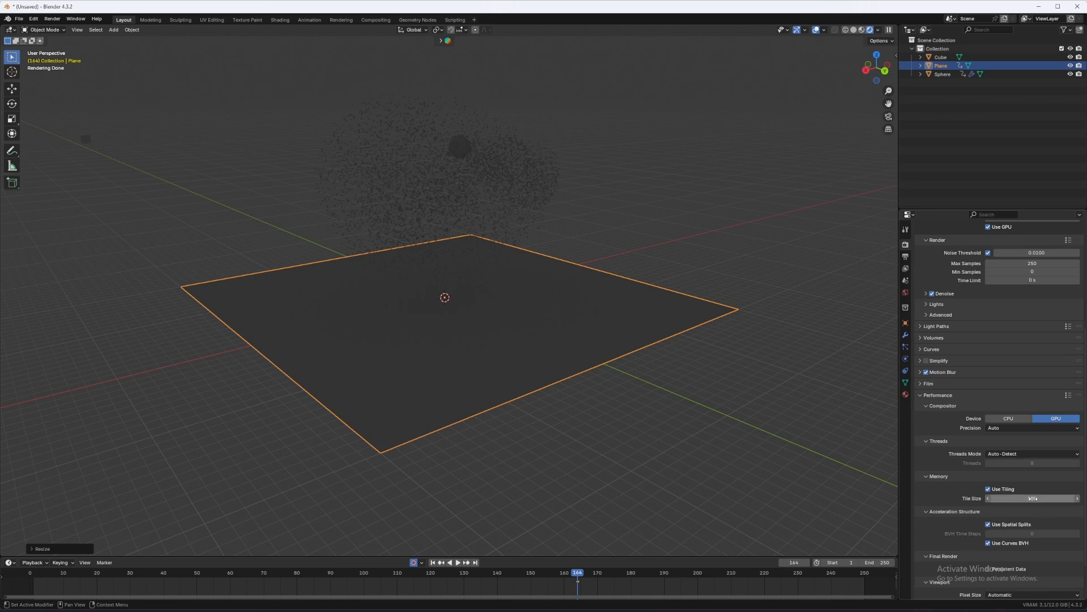
{"action": "left_click", "coordinate": [1032, 499]}
{"action": "type", "text": "50"}
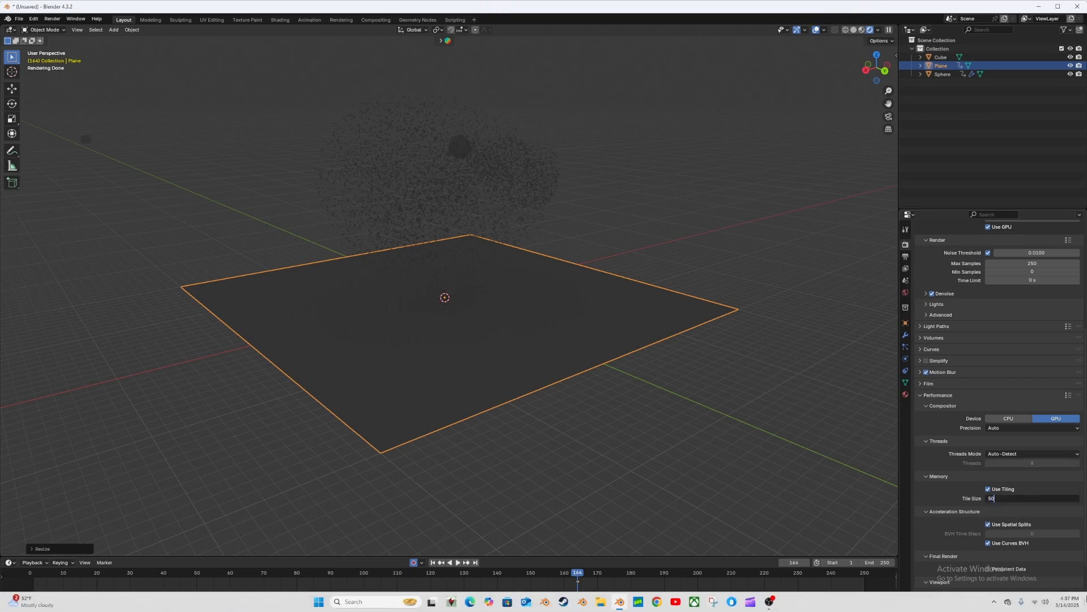
{"action": "key", "text": "Return"}
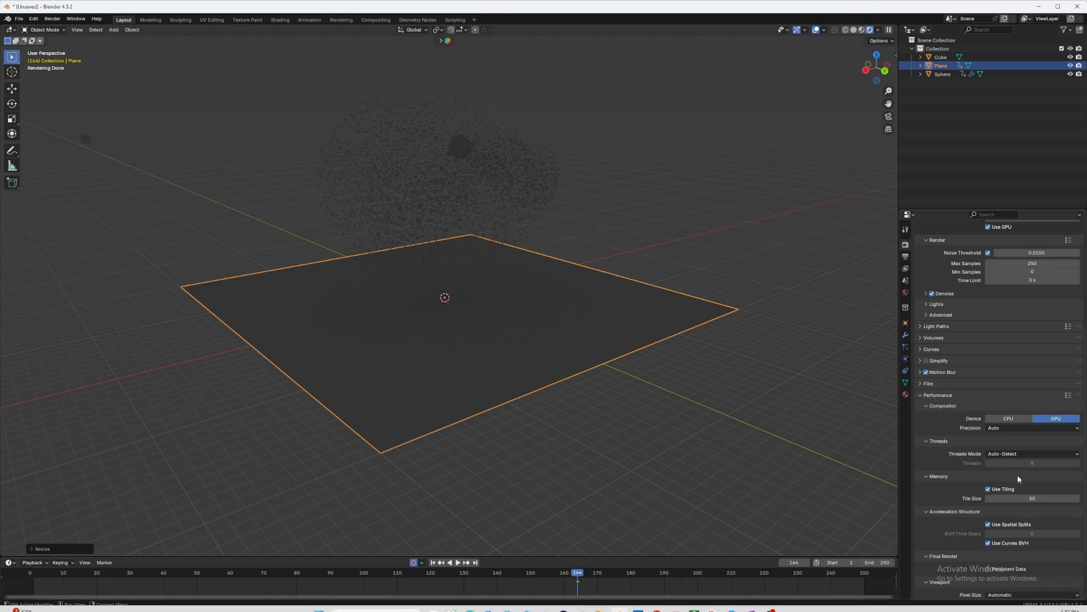
{"action": "left_click", "coordinate": [921, 396]}
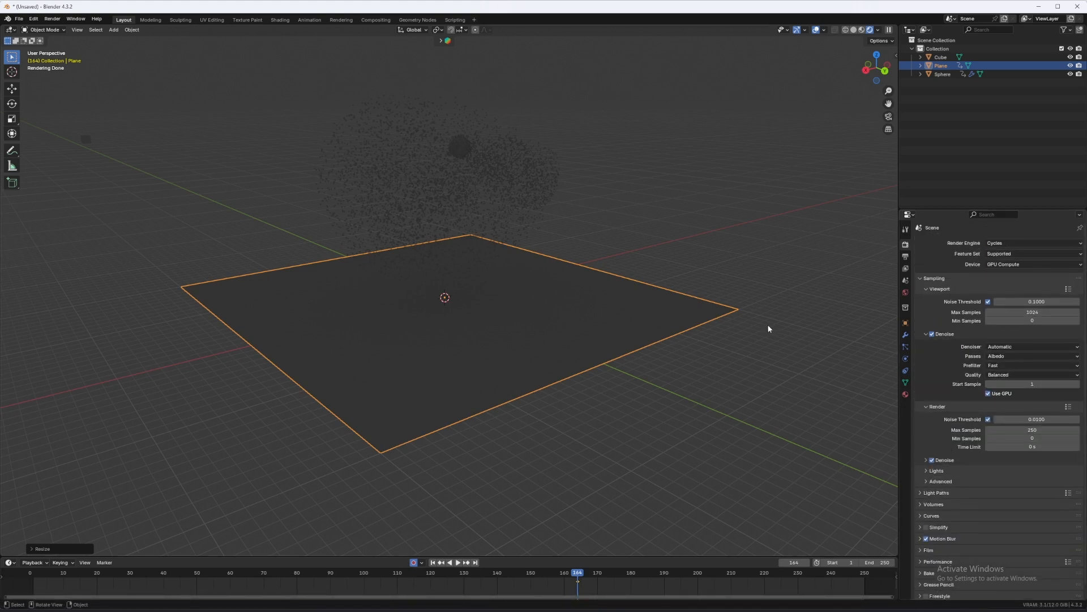
{"action": "middle_click_drag", "start_coordinate": [566, 311], "coordinate": [509, 307]}
{"action": "scroll", "coordinate": [516, 304], "scroll_direction": "up", "scroll_amount": 6}
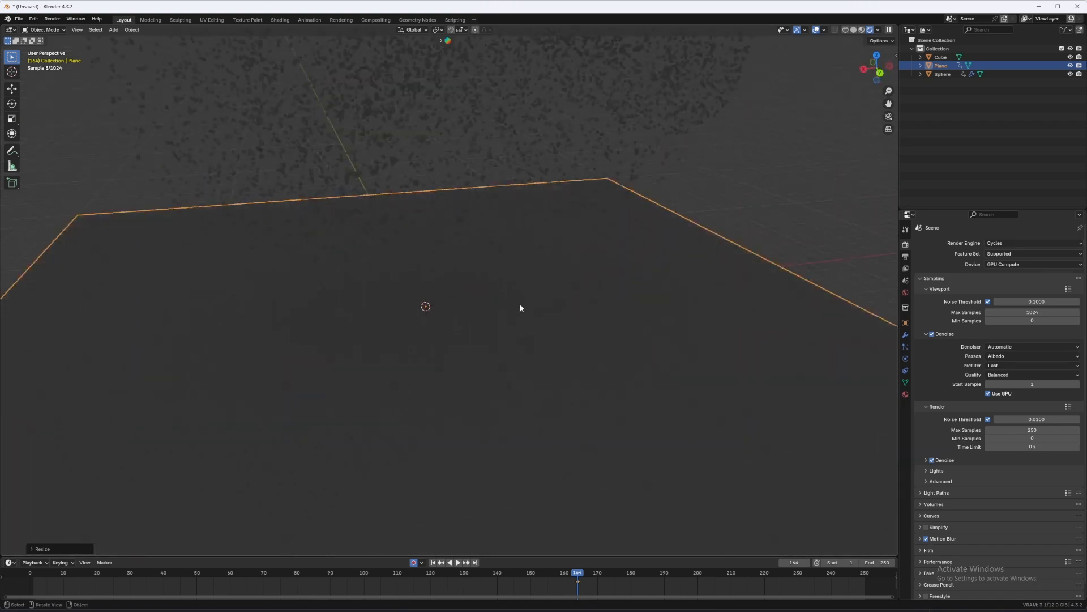
Set the world background colour to black.
{"action": "left_click", "coordinate": [905, 293]}
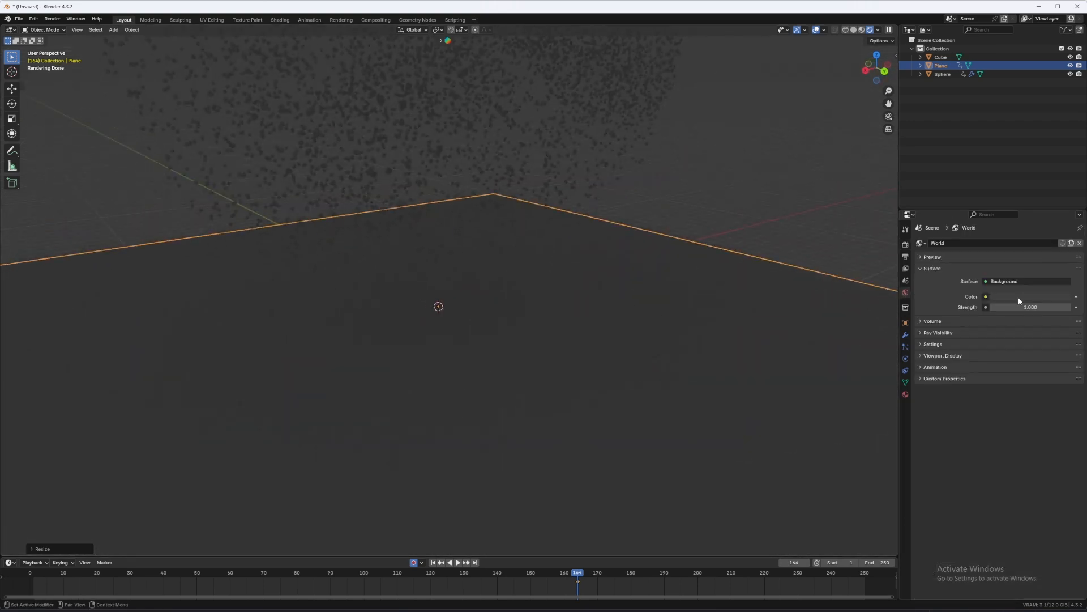
{"action": "left_click", "coordinate": [1018, 296]}
{"action": "left_click", "coordinate": [999, 296]}
{"action": "left_click_drag", "start_coordinate": [1066, 215], "coordinate": [1067, 222]}
Add an area light and raise it along Z above the floor and particles.
{"action": "middle_click_drag", "start_coordinate": [679, 297], "coordinate": [623, 301]}
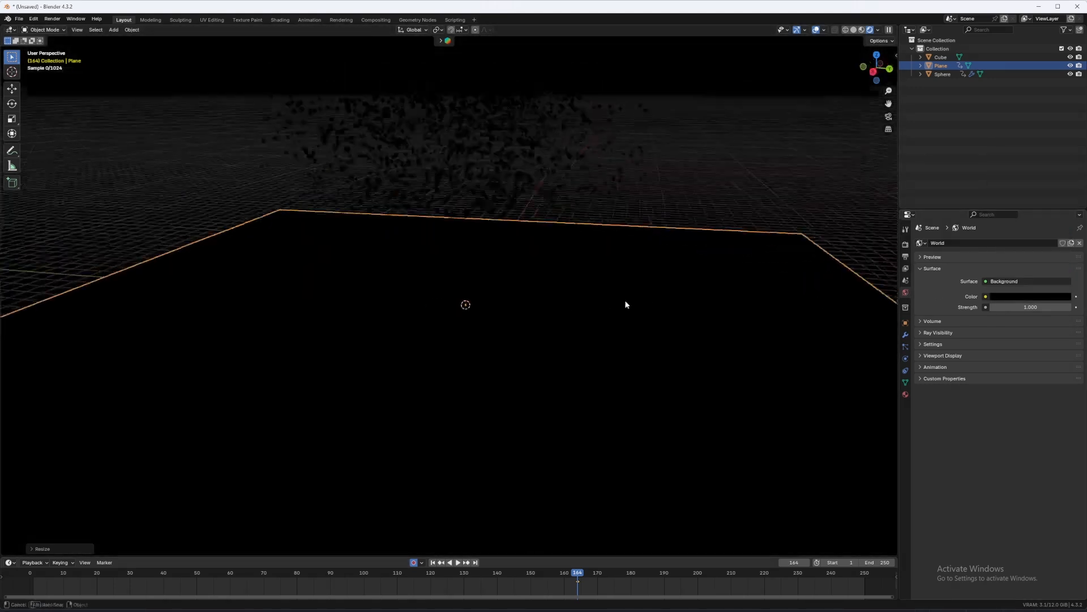
{"action": "scroll", "coordinate": [623, 301], "scroll_direction": "down", "scroll_amount": 3}
{"action": "key", "text": "shift+a"}
{"action": "mouse_move", "coordinate": [587, 406]}
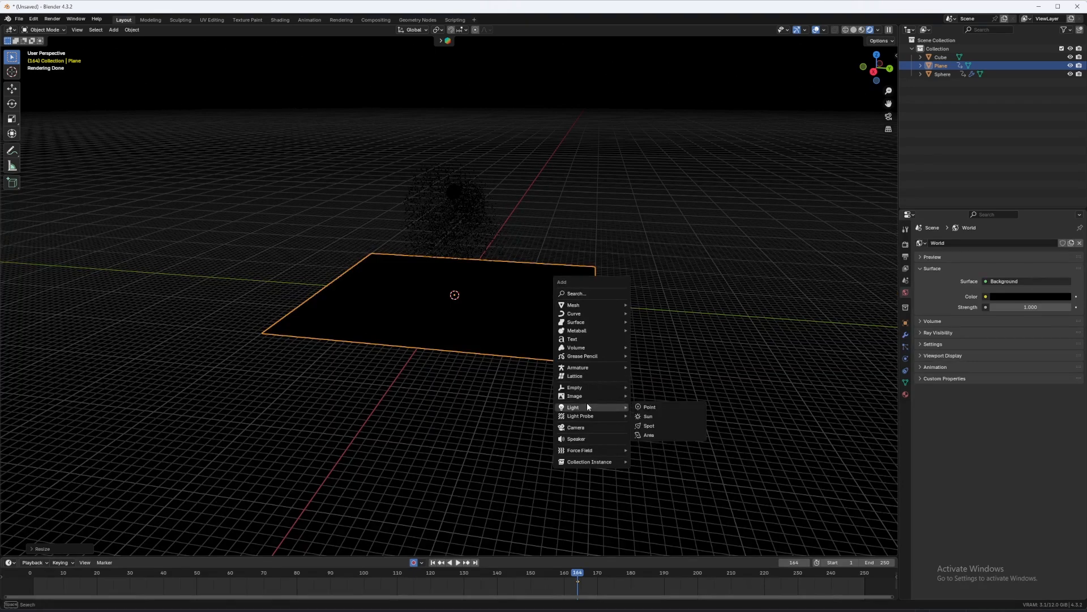
{"action": "left_click", "coordinate": [679, 438]}
{"action": "key", "text": "alt+a"}
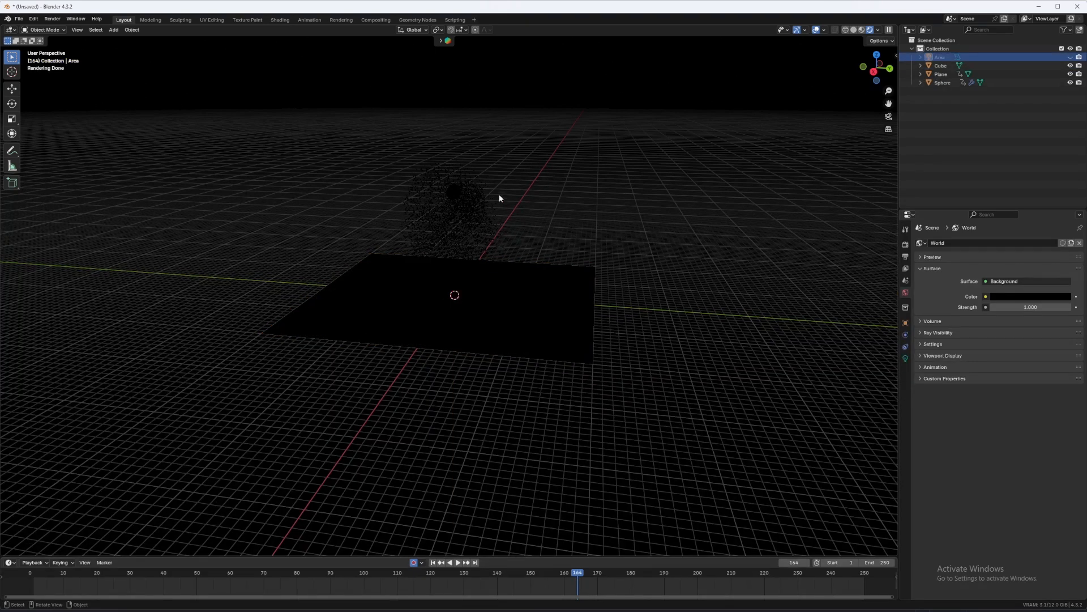
{"action": "key", "text": "ctrl+z"}
{"action": "key", "text": "shift+a"}
{"action": "key", "text": "g"}
{"action": "key", "text": "z"}
{"action": "left_click", "coordinate": [483, 182]}
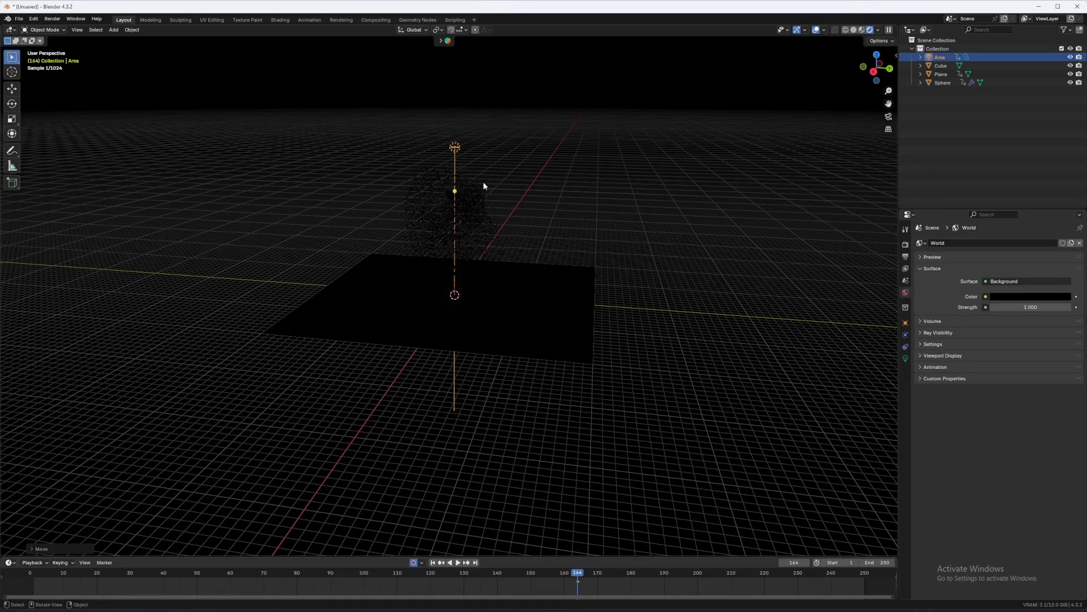
Enlarge the area light, scale it along X, and hide the viewport overlays.
{"action": "middle_click_drag", "start_coordinate": [458, 197], "coordinate": [530, 269]}
{"action": "scroll", "coordinate": [468, 214], "scroll_direction": "up", "scroll_amount": 4}
{"action": "scroll", "coordinate": [473, 214], "scroll_direction": "up", "scroll_amount": 1}
{"action": "key", "text": "s"}
{"action": "left_click", "coordinate": [477, 200]}
{"action": "middle_click_drag", "start_coordinate": [459, 187], "coordinate": [573, 264]}
{"action": "key", "text": "s"}
{"action": "key", "text": "x"}
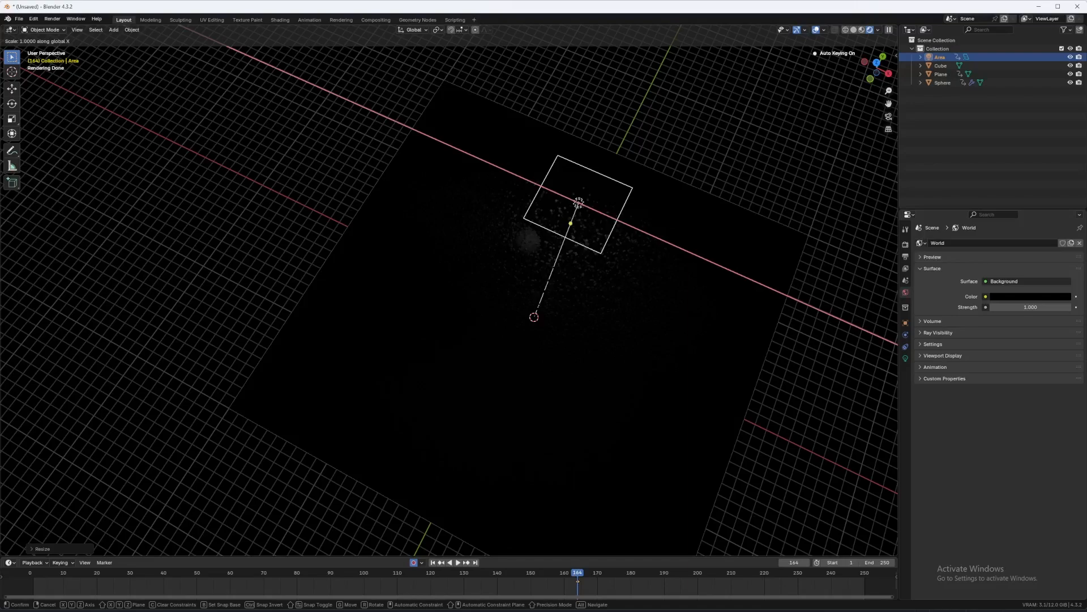
{"action": "left_click", "coordinate": [573, 264]}
{"action": "middle_click_drag", "start_coordinate": [574, 264], "coordinate": [588, 233]}
{"action": "key", "text": "shift+alt+z"}
Set the area light's power to 1000 W and check the lit particles.
{"action": "middle_click_drag", "start_coordinate": [590, 272], "coordinate": [663, 283]}
{"action": "middle_click_drag", "start_coordinate": [498, 327], "coordinate": [555, 332]}
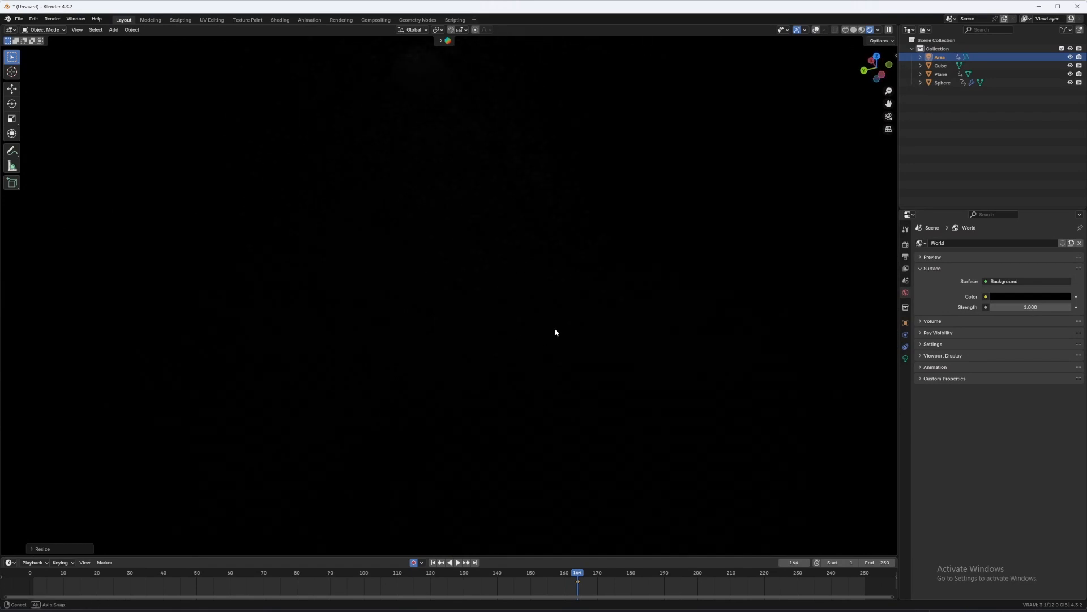
{"action": "left_click", "coordinate": [905, 359]}
{"action": "left_click", "coordinate": [1039, 300]}
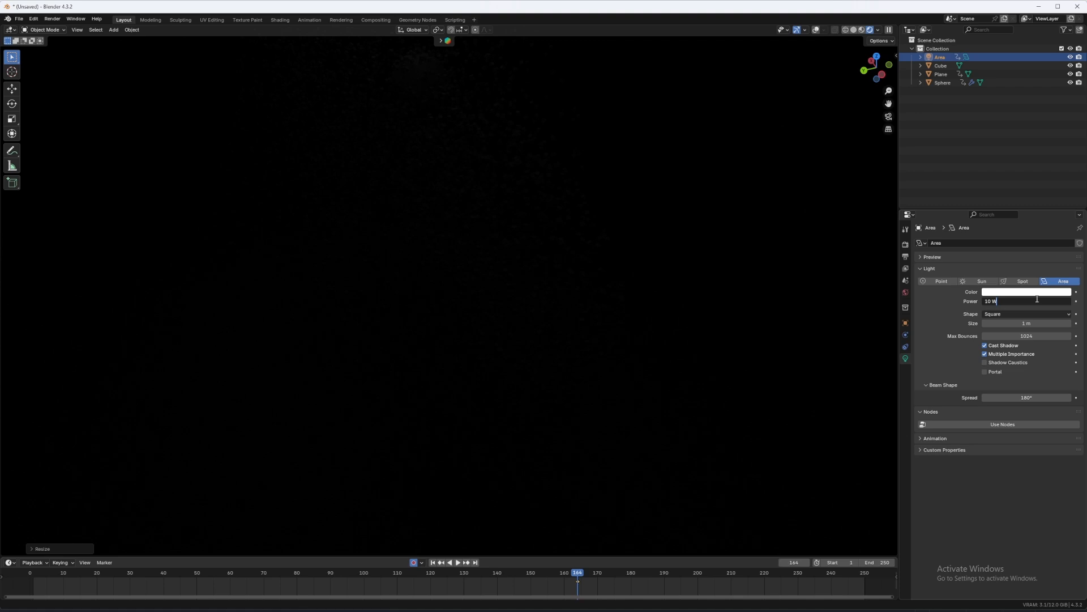
{"action": "type", "text": "1000"}
{"action": "key", "text": "Return"}
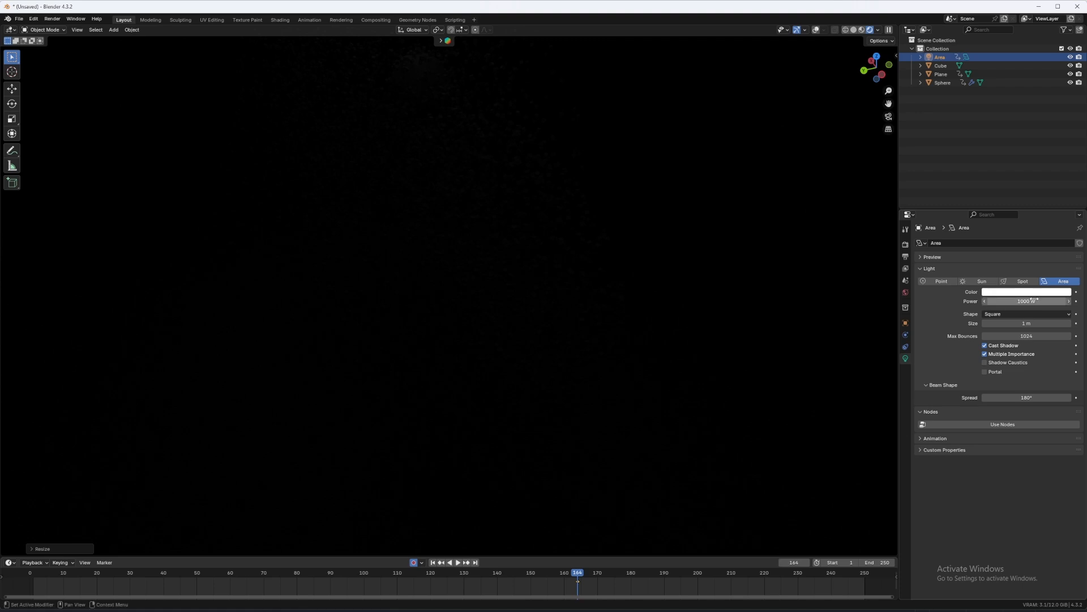
{"action": "middle_click_drag", "start_coordinate": [582, 352], "coordinate": [589, 335]}
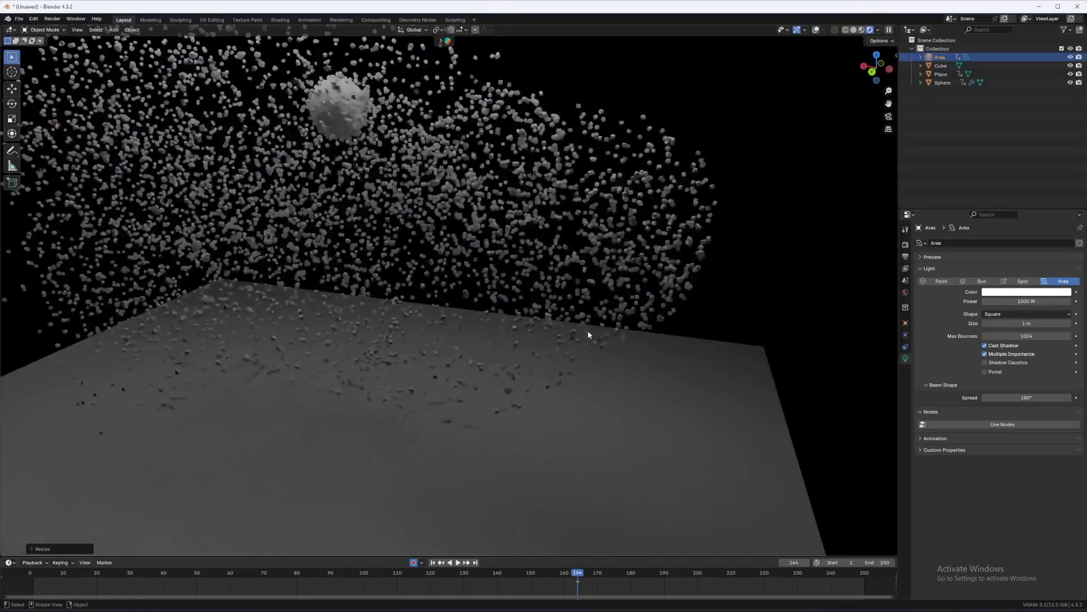
Check the area light's colour brightness and set its power to 100 W.
{"action": "left_click", "coordinate": [1045, 292]}
{"action": "mouse_move", "coordinate": [1066, 167]}
{"action": "left_mouse_down"}
{"action": "mouse_move", "coordinate": [1065, 205]}
{"action": "mouse_move", "coordinate": [1065, 158]}
{"action": "left_mouse_up"}
{"action": "double_click", "coordinate": [1048, 302]}
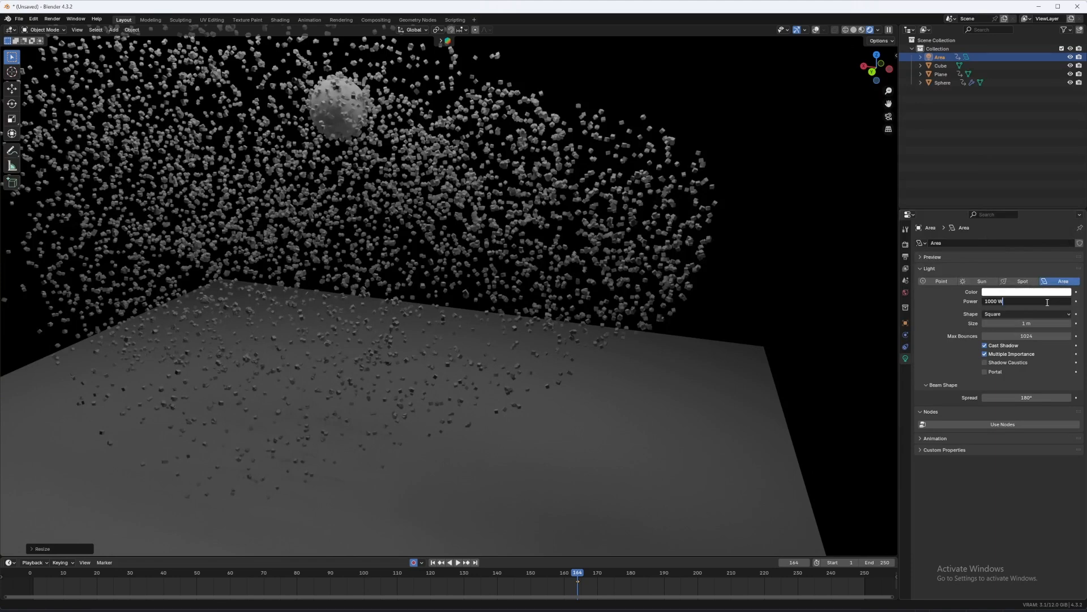
{"action": "type", "text": "100"}
{"action": "key", "text": "Return"}
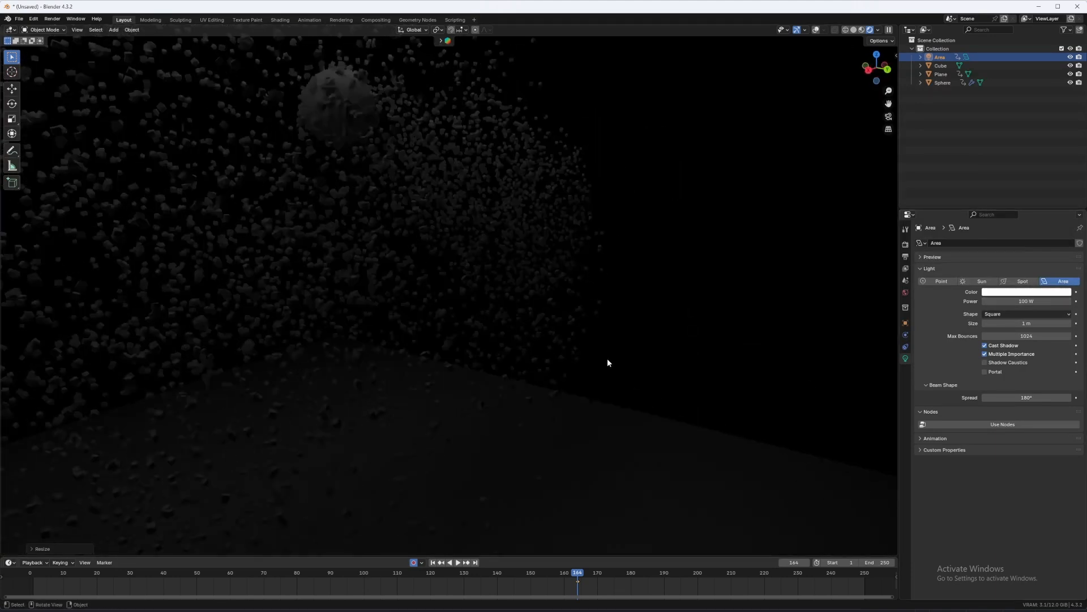
{"action": "middle_click_drag", "start_coordinate": [469, 248], "coordinate": [477, 292]}
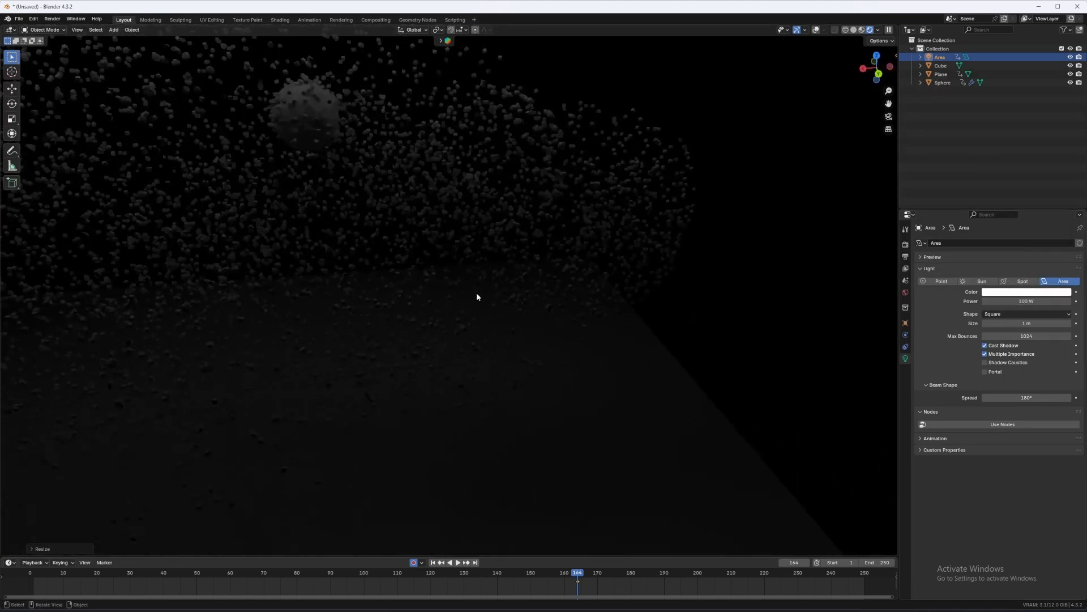
Scale up the floor plane so it extends far beyond the particle cloud.
{"action": "scroll", "coordinate": [476, 361], "scroll_direction": "down", "scroll_amount": 6}
{"action": "left_click", "coordinate": [476, 366]}
{"action": "middle_click_drag", "start_coordinate": [522, 381], "coordinate": [523, 413]}
{"action": "key", "text": "s"}
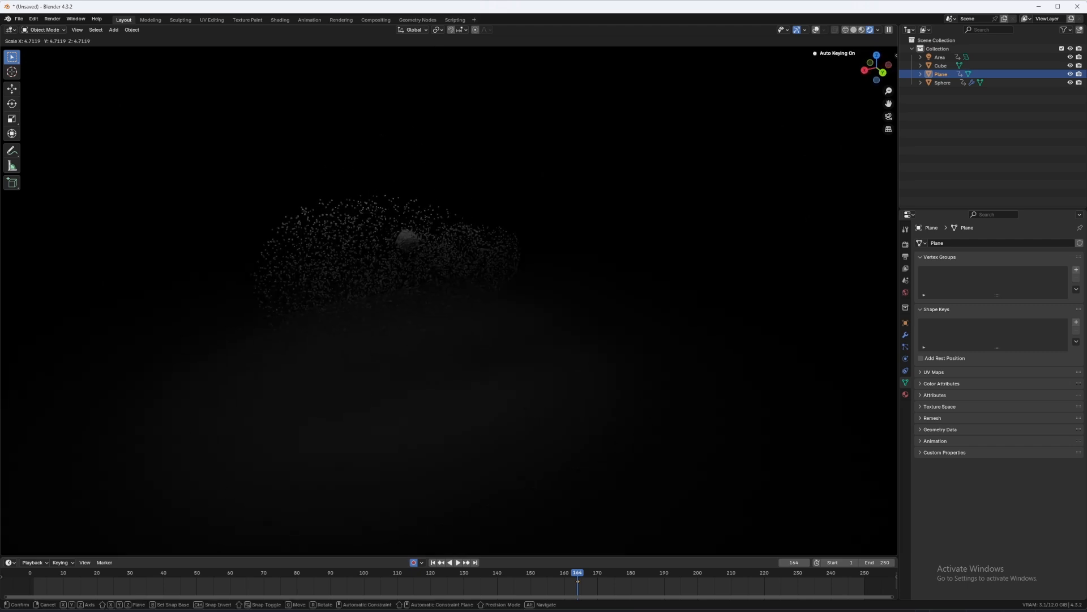
{"action": "left_click", "coordinate": [295, 426]}
Switch to Solid shading, select the emitter sphere and show the viewport overlays.
{"action": "scroll", "coordinate": [442, 380], "scroll_direction": "up", "scroll_amount": 5}
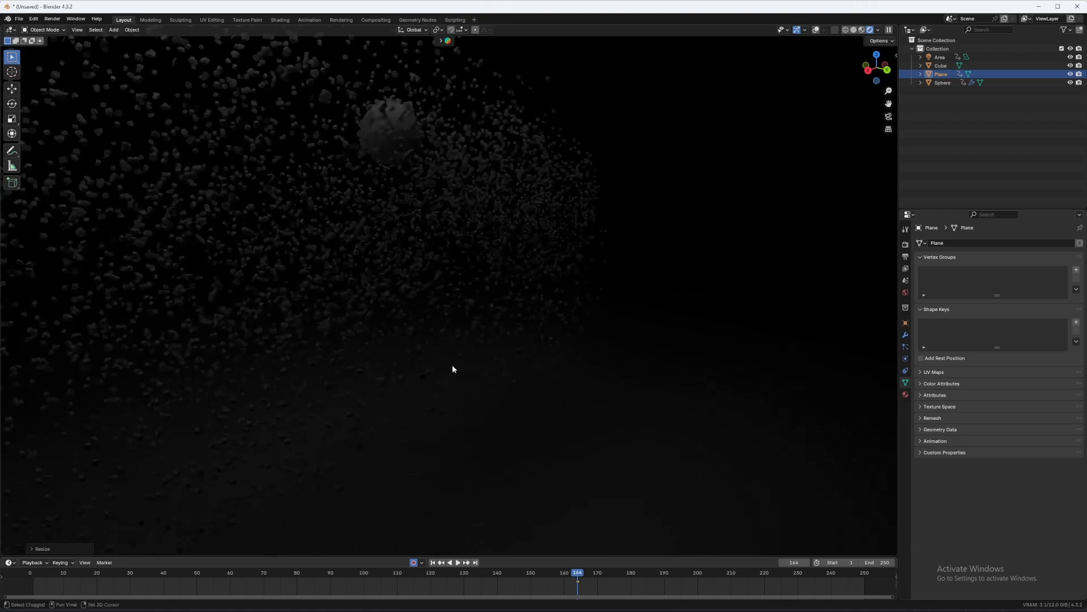
{"action": "middle_click_drag", "start_coordinate": [546, 403], "coordinate": [501, 315], "text": "shift"}
{"action": "mouse_move", "coordinate": [346, 327]}
{"action": "middle_mouse_down"}
{"action": "mouse_move", "coordinate": [366, 382]}
{"action": "mouse_move", "coordinate": [438, 412]}
{"action": "middle_mouse_up"}
{"action": "scroll", "coordinate": [367, 383], "scroll_direction": "up", "scroll_amount": 4}
{"action": "key", "text": "z"}
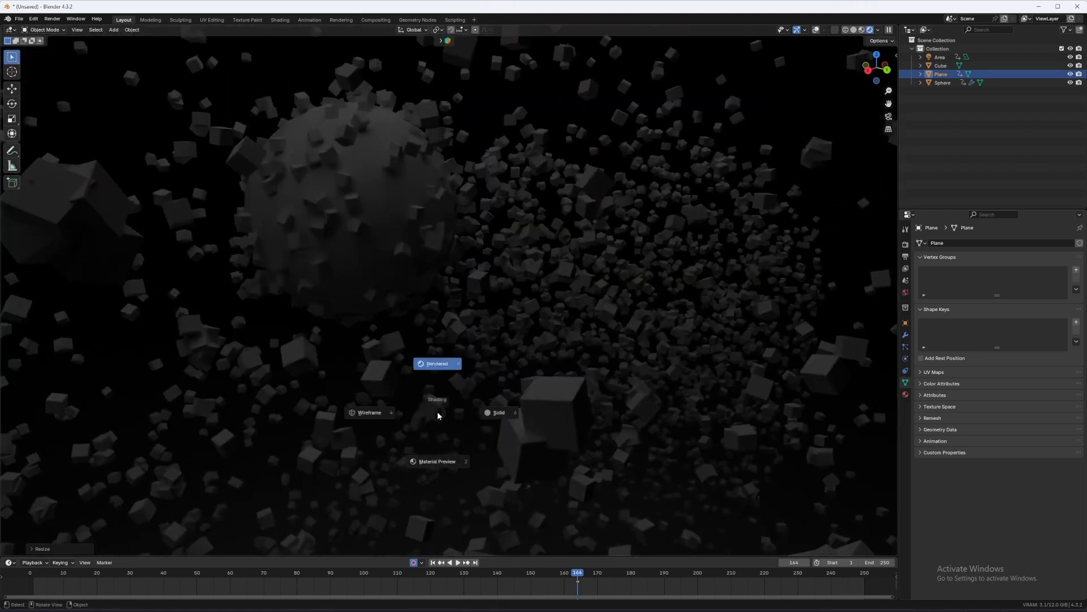
{"action": "left_click", "coordinate": [528, 403]}
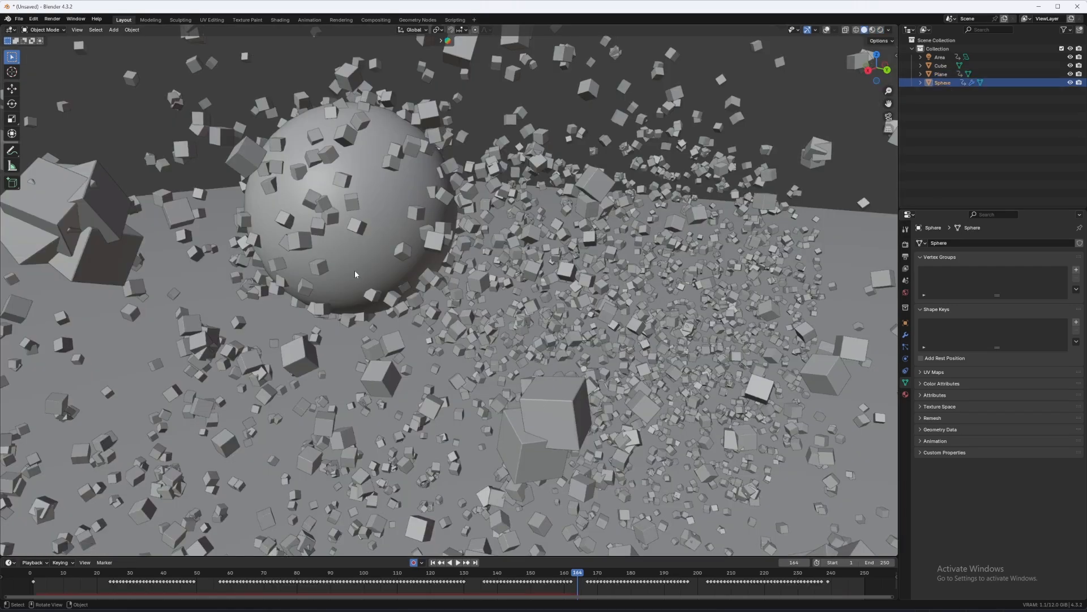
{"action": "left_click", "coordinate": [355, 271]}
{"action": "key", "text": "shift+alt+z"}
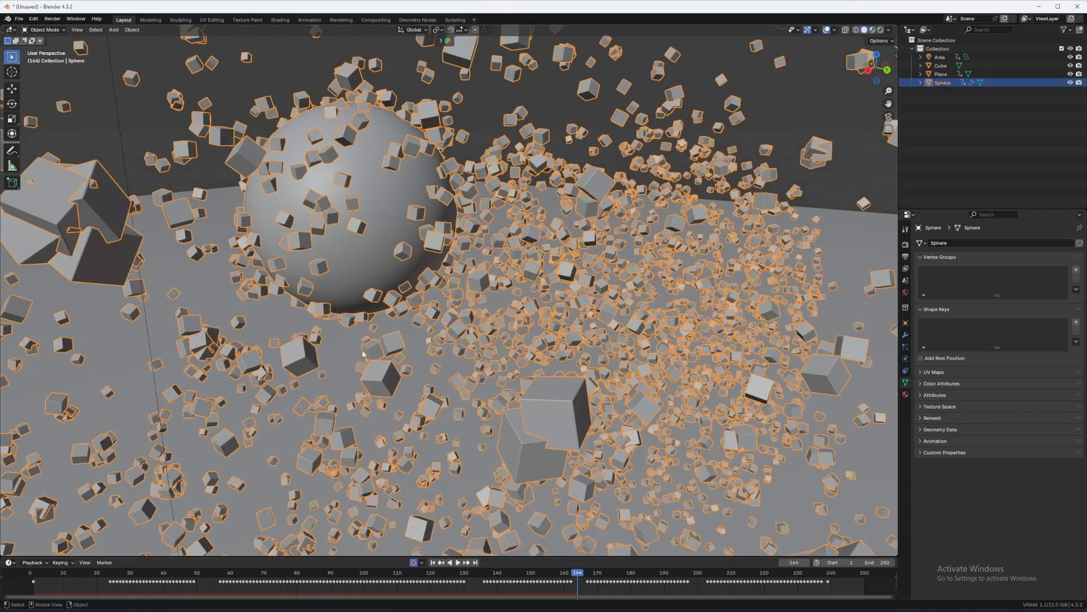
Give the sphere a new material with an Emission surface at strength 10.
{"action": "left_click", "coordinate": [906, 394]}
{"action": "left_click", "coordinate": [966, 280]}
{"action": "left_click", "coordinate": [1005, 318]}
{"action": "left_click", "coordinate": [1005, 318]}
{"action": "left_click", "coordinate": [1004, 318]}
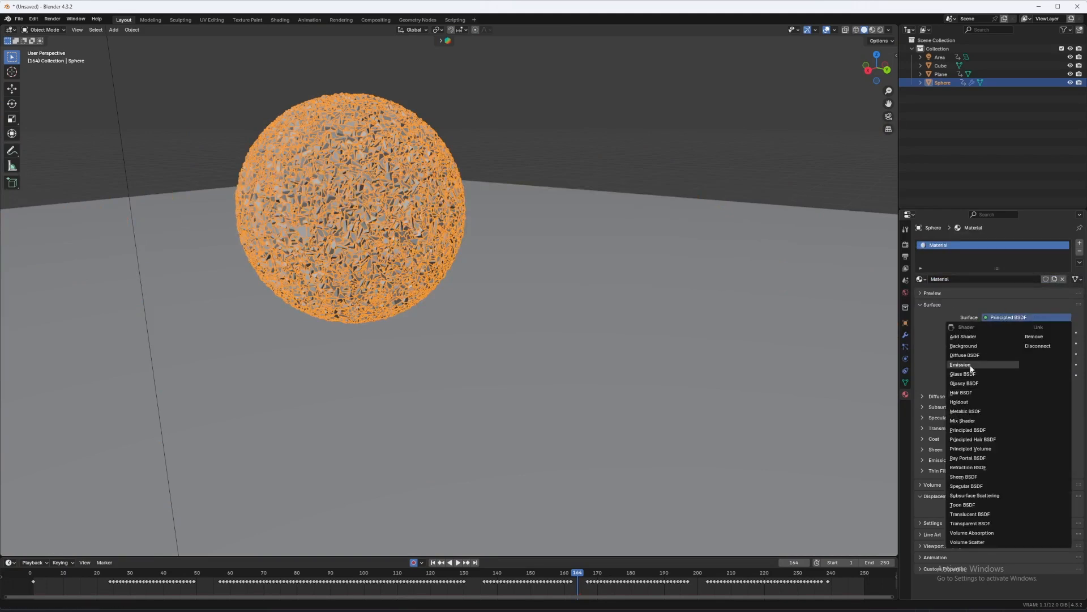
{"action": "left_click", "coordinate": [973, 365]}
{"action": "left_click", "coordinate": [1032, 344]}
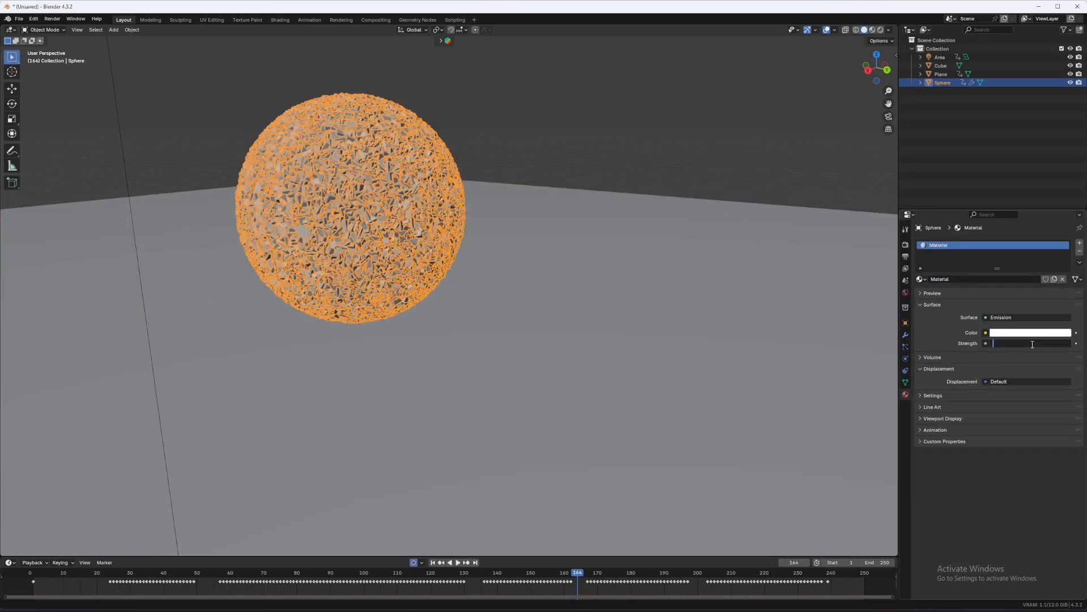
{"action": "type", "text": "10"}
{"action": "key", "text": "Return"}
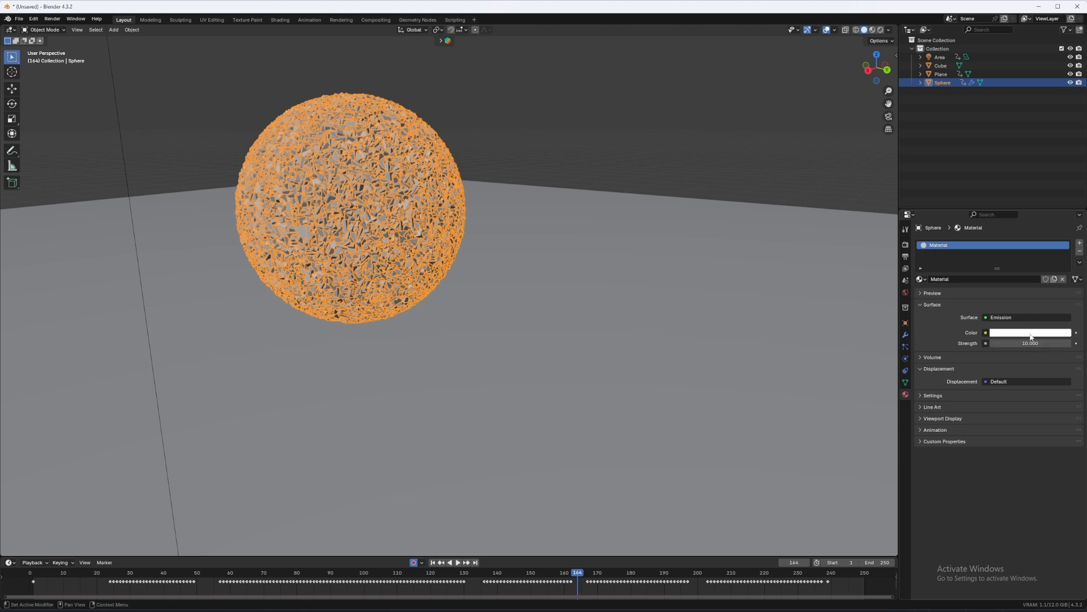
Set the sphere's emission colour to pure blue (#0000FF) and preview it in Rendered shading without overlays.
{"action": "left_click", "coordinate": [1032, 333]}
{"action": "left_click_drag", "start_coordinate": [1032, 226], "coordinate": [1010, 257]}
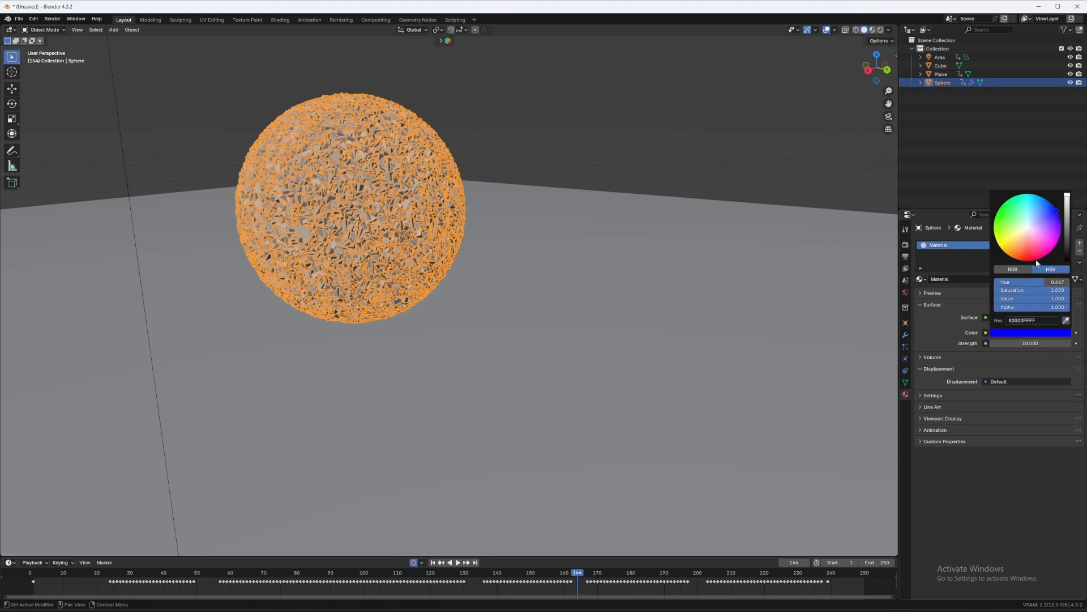
{"action": "key", "text": "z"}
{"action": "left_click", "coordinate": [539, 193]}
{"action": "key", "text": "shift+alt+z"}
Return to Solid shading, play the animation from the first frame and stop at frame 63.
{"action": "scroll", "coordinate": [492, 358], "scroll_direction": "down", "scroll_amount": 6}
{"action": "key", "text": "z"}
{"action": "left_click", "coordinate": [641, 354]}
{"action": "key", "text": "space"}
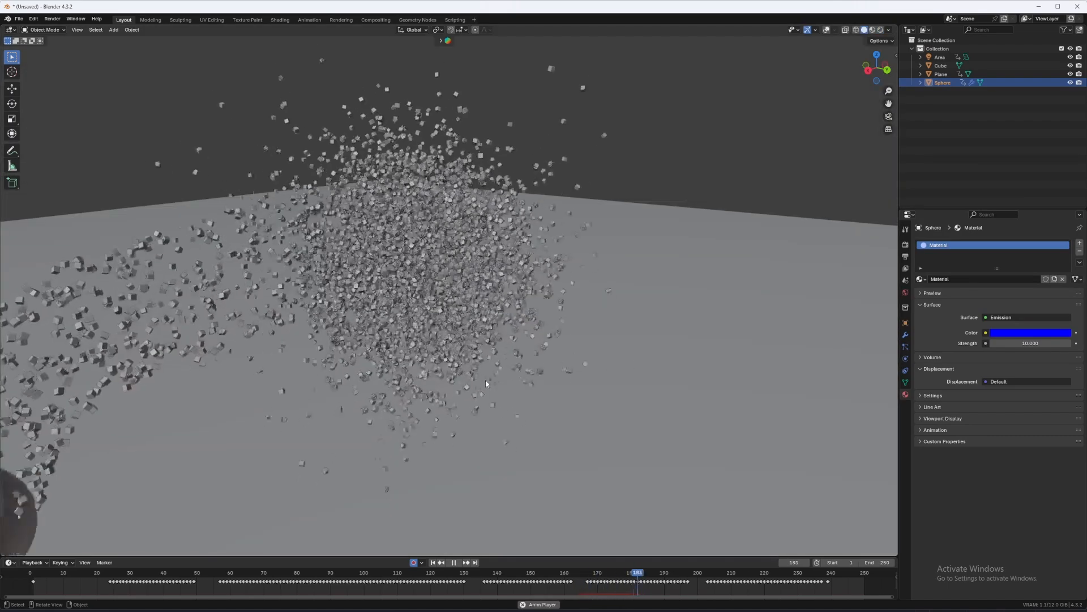
{"action": "left_click", "coordinate": [433, 563]}
{"action": "key", "text": "space"}
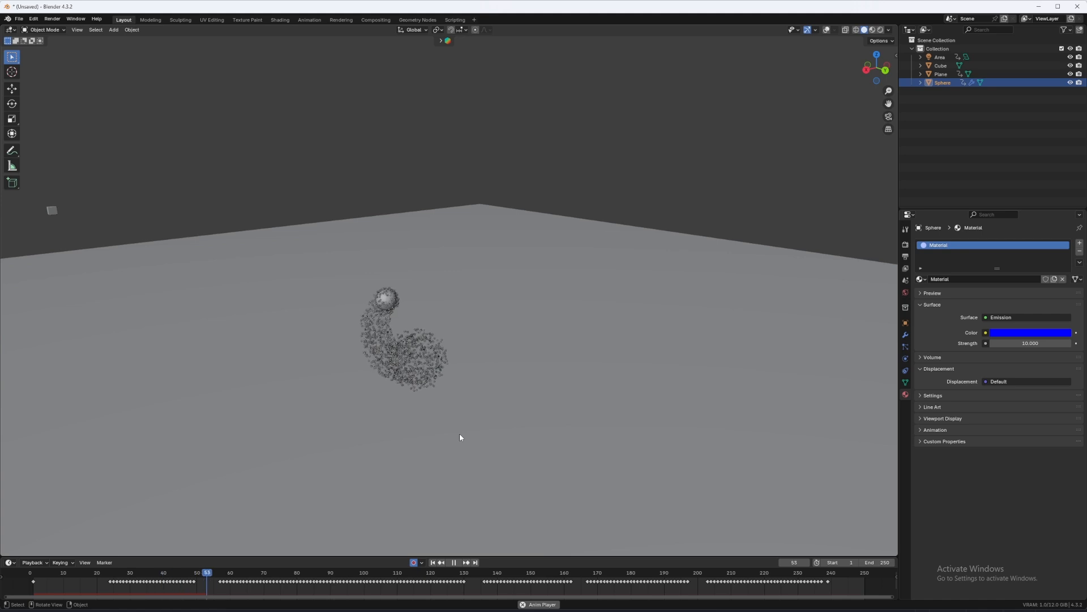
{"action": "key", "text": "space"}
Switch to Rendered shading and examine the glowing sphere and the blue-lit cubes at frame 63.
{"action": "key", "text": "z"}
{"action": "left_click", "coordinate": [471, 352]}
{"action": "middle_click_drag", "start_coordinate": [468, 370], "coordinate": [621, 311]}
{"action": "scroll", "coordinate": [419, 378], "scroll_direction": "up", "scroll_amount": 5}
{"action": "middle_click_drag", "start_coordinate": [458, 355], "coordinate": [403, 355]}
{"action": "scroll", "coordinate": [498, 286], "scroll_direction": "up", "scroll_amount": 5}
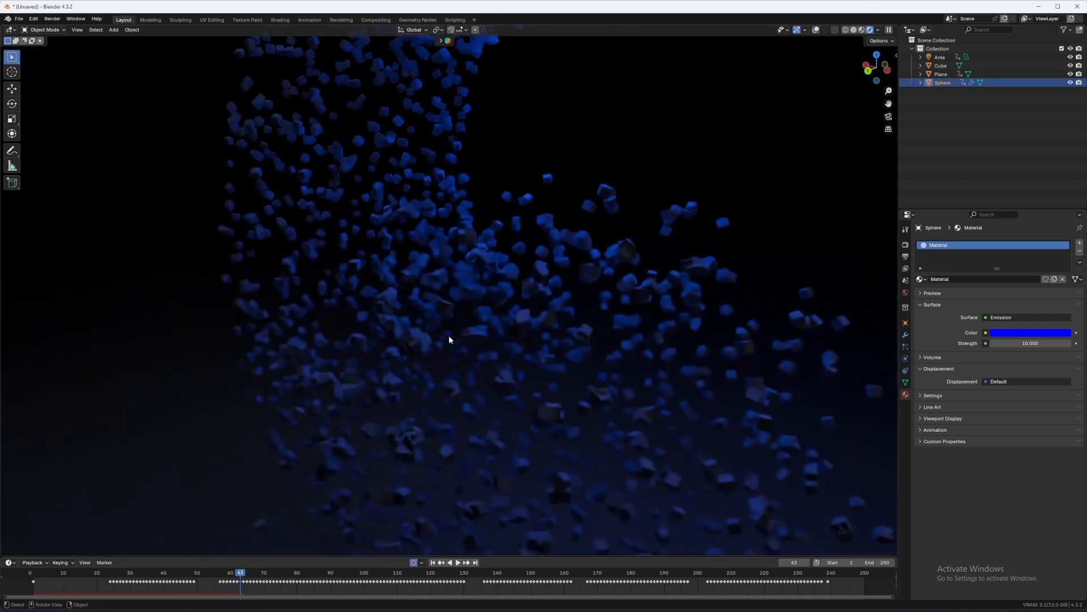
{"action": "scroll", "coordinate": [435, 304], "scroll_direction": "down", "scroll_amount": 5}
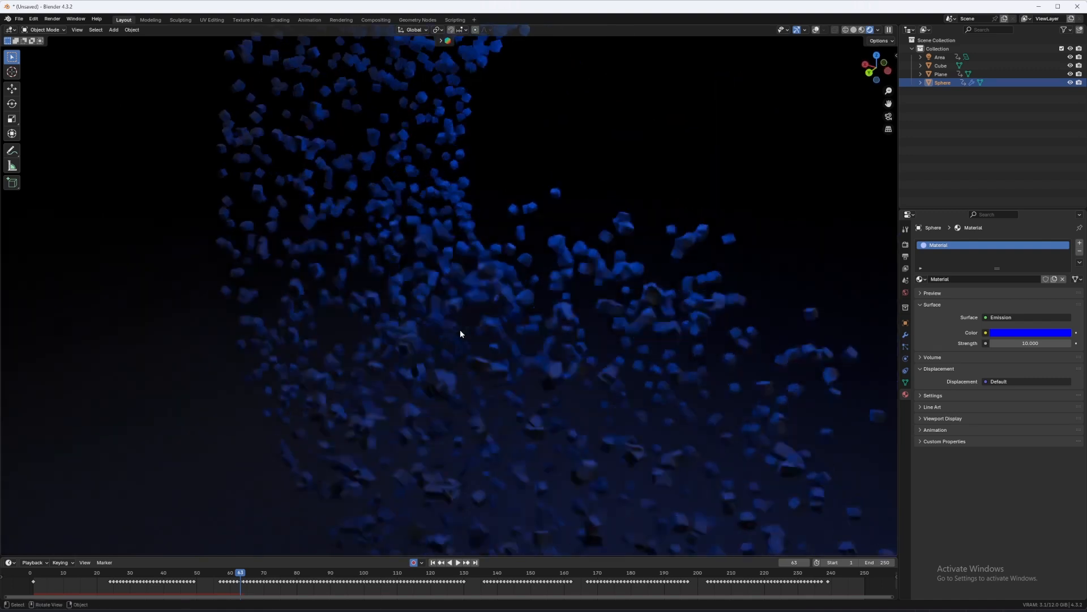
{"action": "middle_click_drag", "start_coordinate": [454, 316], "coordinate": [479, 307]}
{"action": "scroll", "coordinate": [413, 321], "scroll_direction": "up", "scroll_amount": 5}
{"action": "key", "text": "alt+shift+z"}
{"action": "key", "text": "alt+shift+z"}
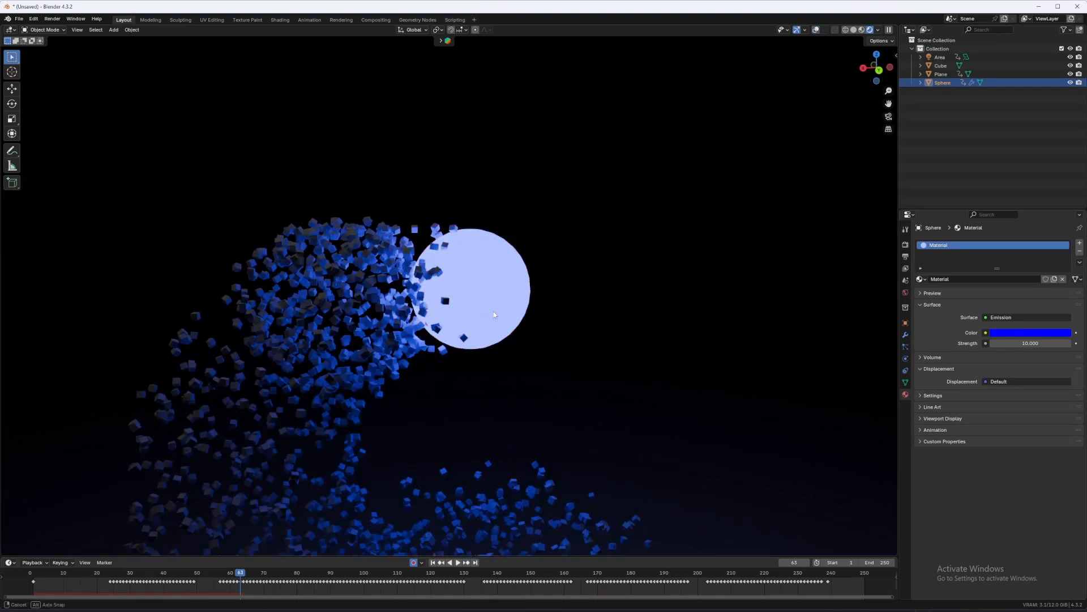
{"action": "scroll", "coordinate": [501, 312], "scroll_direction": "up", "scroll_amount": 4}
{"action": "scroll", "coordinate": [493, 317], "scroll_direction": "up", "scroll_amount": 3}
{"action": "scroll", "coordinate": [453, 300], "scroll_direction": "down", "scroll_amount": 4}
{"action": "mouse_move", "coordinate": [491, 304]}
{"action": "middle_mouse_down"}
{"action": "mouse_move", "coordinate": [393, 308]}
{"action": "mouse_move", "coordinate": [492, 297]}
{"action": "middle_mouse_up"}
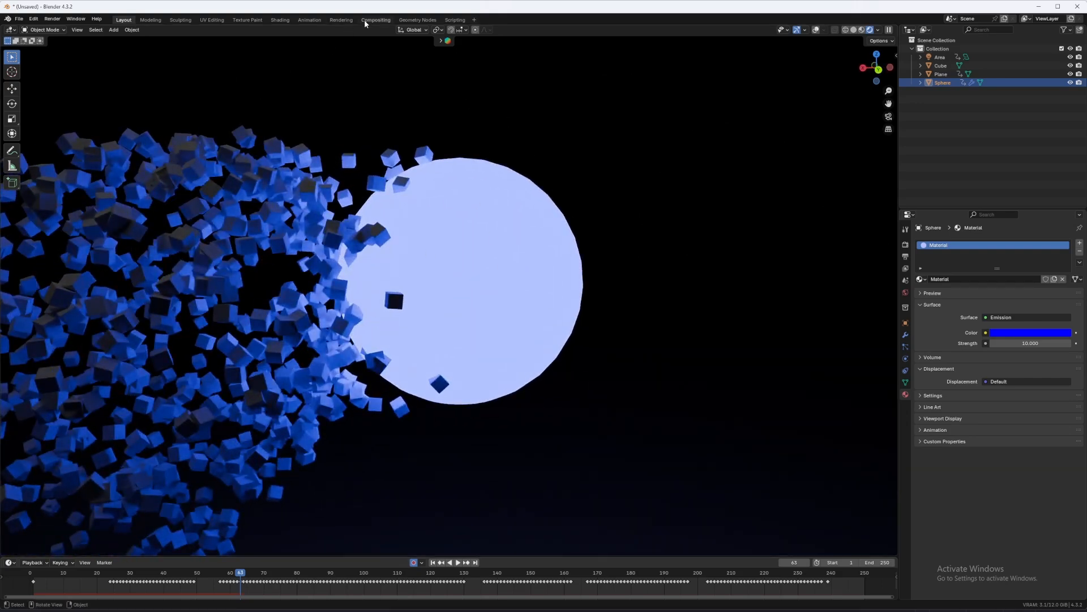
Enable nodes in the Compositing workspace and move the Composite node away to make room after Render Layers.
{"action": "left_click", "coordinate": [906, 244]}
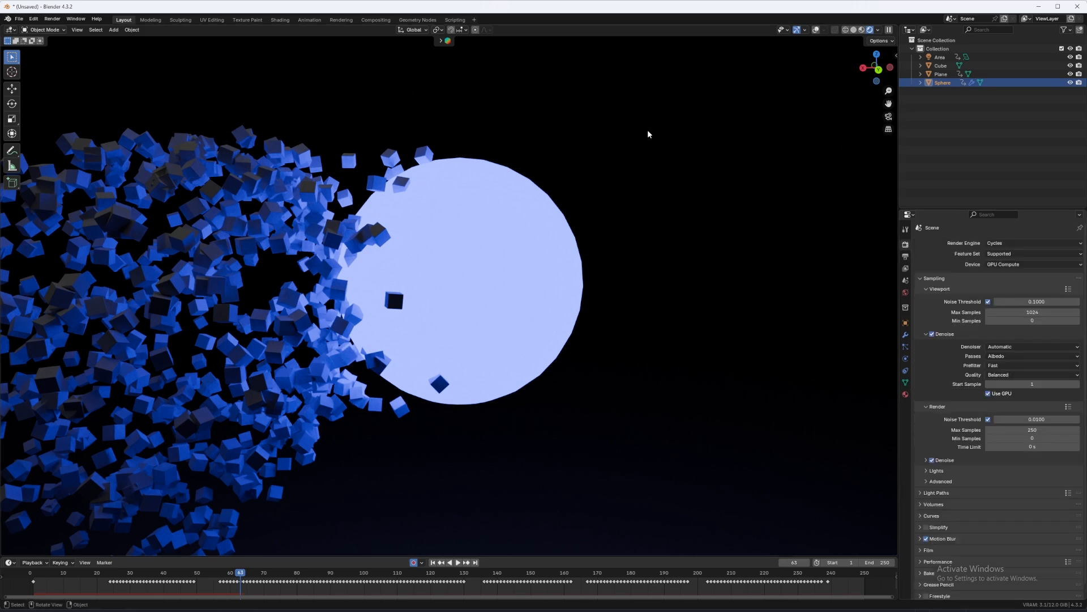
{"action": "left_click", "coordinate": [375, 20]}
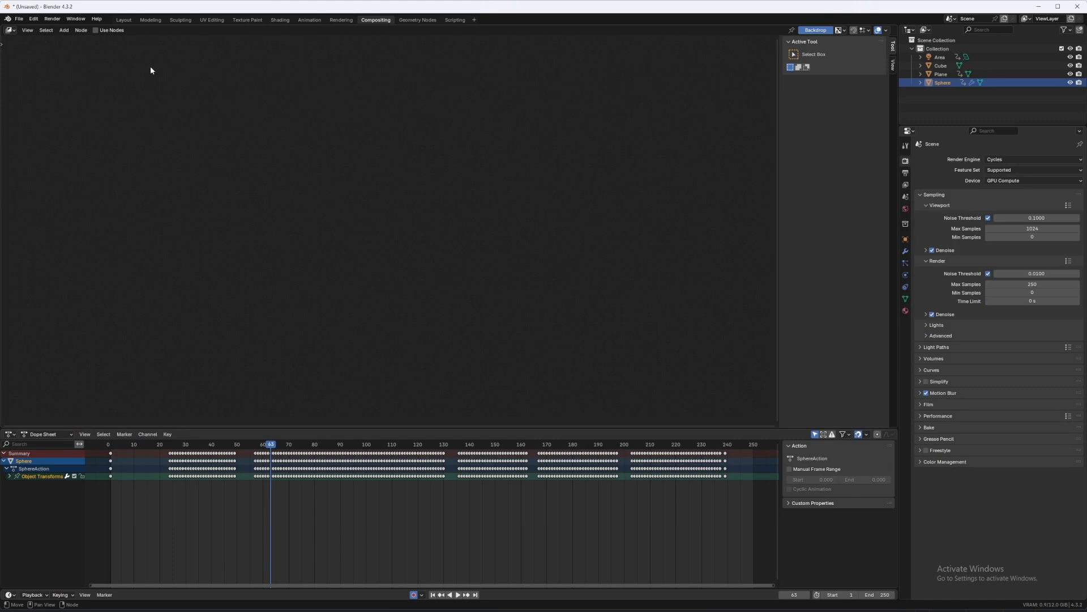
{"action": "left_click", "coordinate": [104, 30]}
{"action": "scroll", "coordinate": [290, 243], "scroll_direction": "up", "scroll_amount": 2}
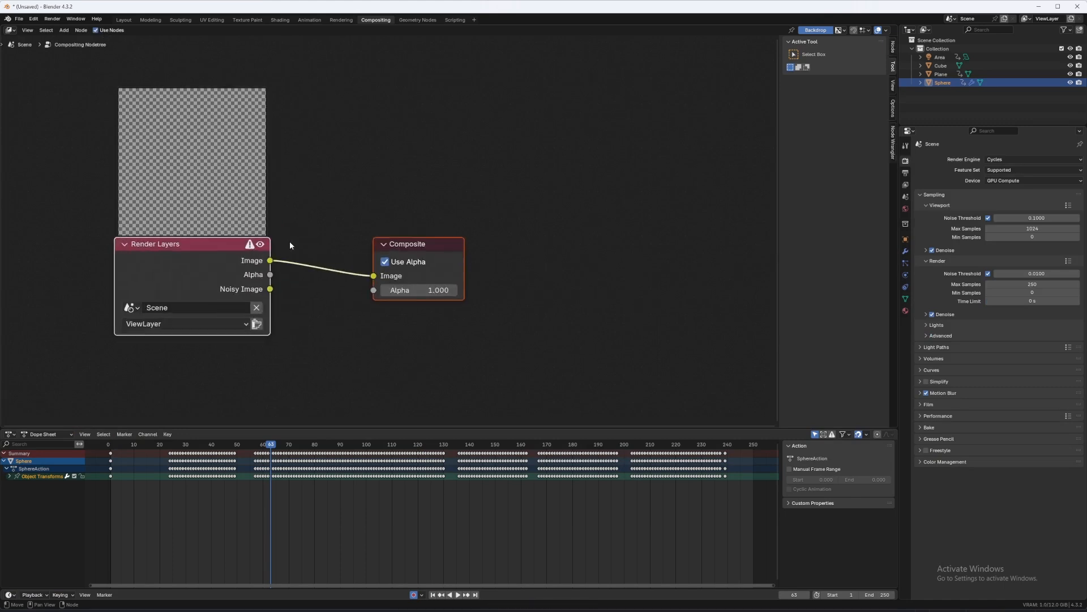
{"action": "left_click_drag", "start_coordinate": [470, 269], "coordinate": [620, 242]}
{"action": "left_click", "coordinate": [447, 259]}
{"action": "left_click_drag", "start_coordinate": [436, 245], "coordinate": [686, 163]}
Insert a Glare node between the Render Layers and Composite nodes.
{"action": "key", "text": "shift+a"}
{"action": "left_click", "coordinate": [461, 226]}
{"action": "key", "text": "shift+a"}
{"action": "left_click", "coordinate": [421, 277]}
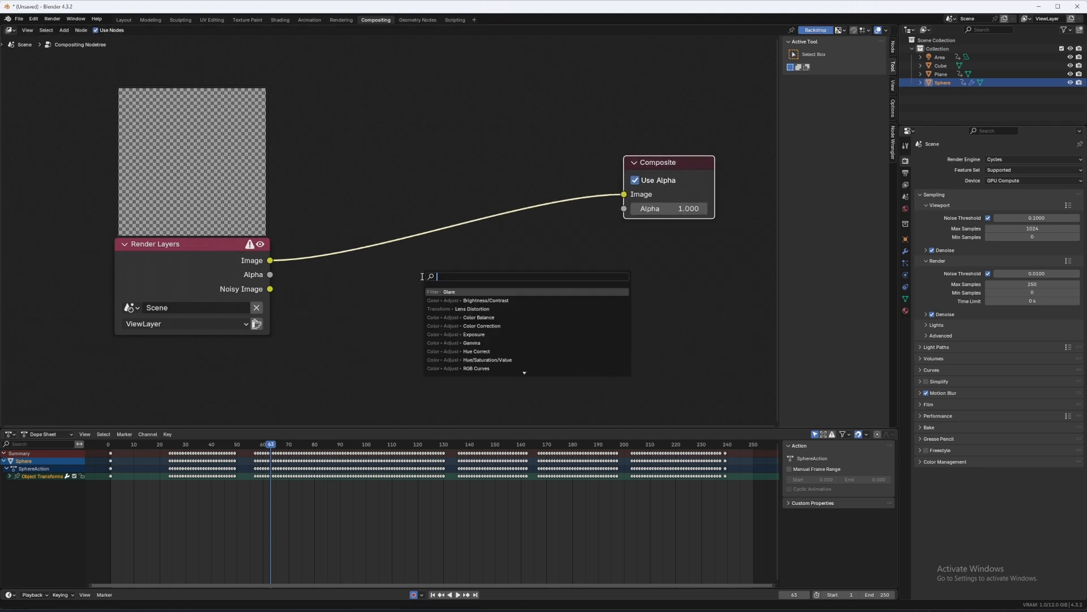
{"action": "left_click", "coordinate": [448, 291]}
Set the Glare node to Fog Glow with High quality, a Mix of -0.9 and Size 9.
{"action": "left_click", "coordinate": [396, 211]}
{"action": "left_click", "coordinate": [421, 211]}
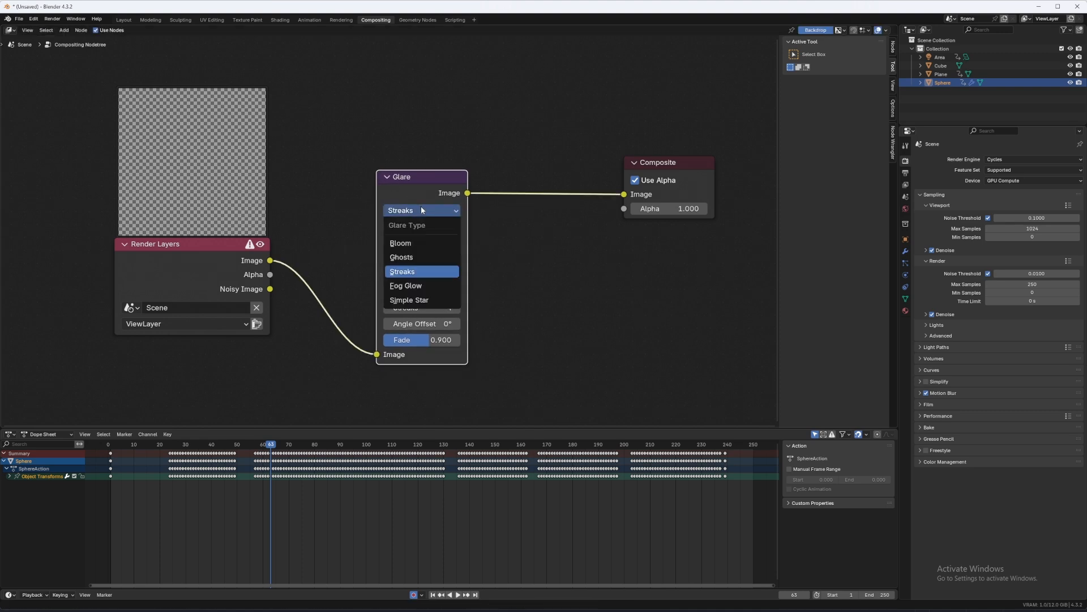
{"action": "left_click", "coordinate": [429, 287]}
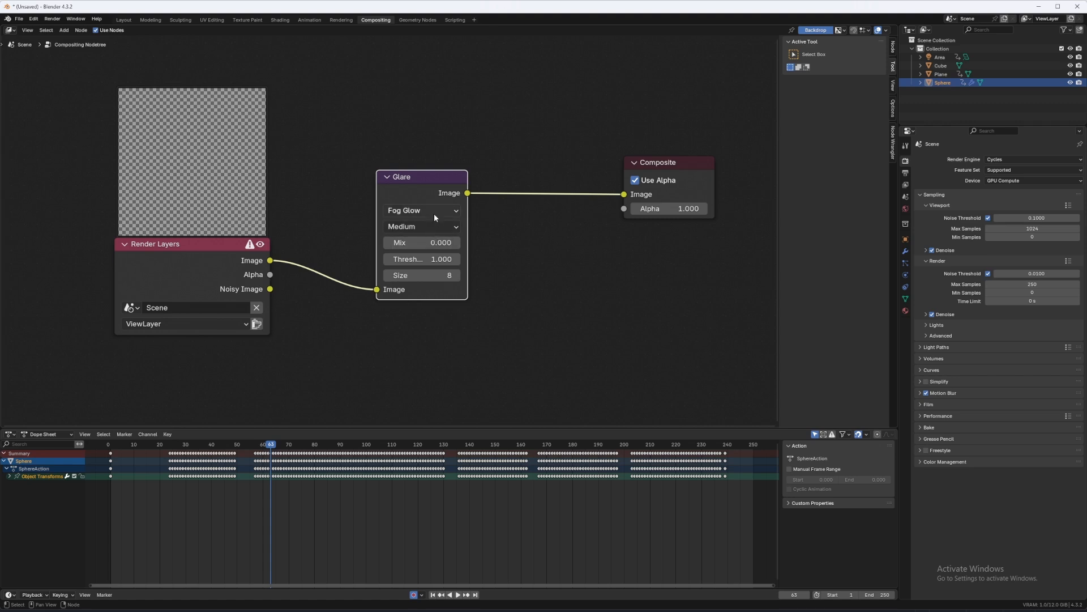
{"action": "left_click", "coordinate": [435, 227]}
{"action": "left_click", "coordinate": [429, 258]}
{"action": "left_click", "coordinate": [431, 243]}
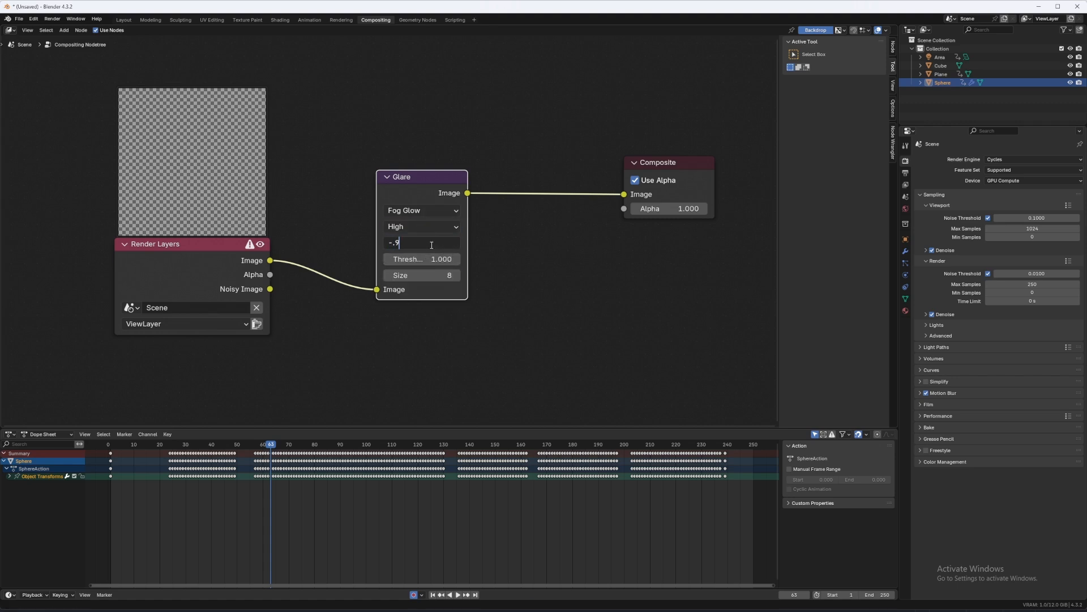
{"action": "type", "text": "-.9"}
{"action": "key", "text": "Return"}
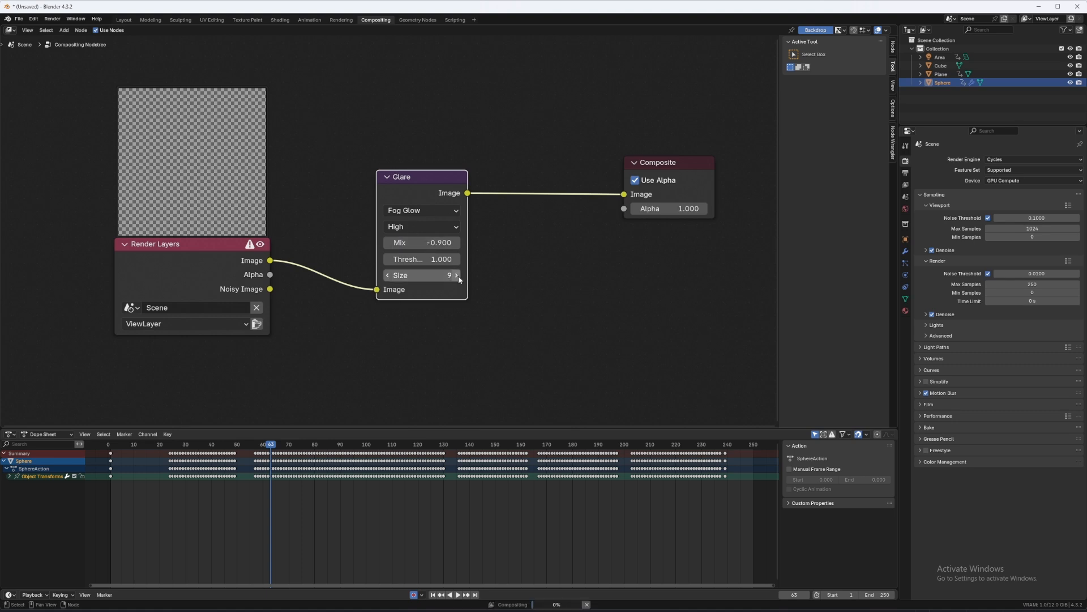
Return to the Layout workspace and set the viewport compositor to Always to inspect the sphere's glow.
{"action": "left_click", "coordinate": [132, 21]}
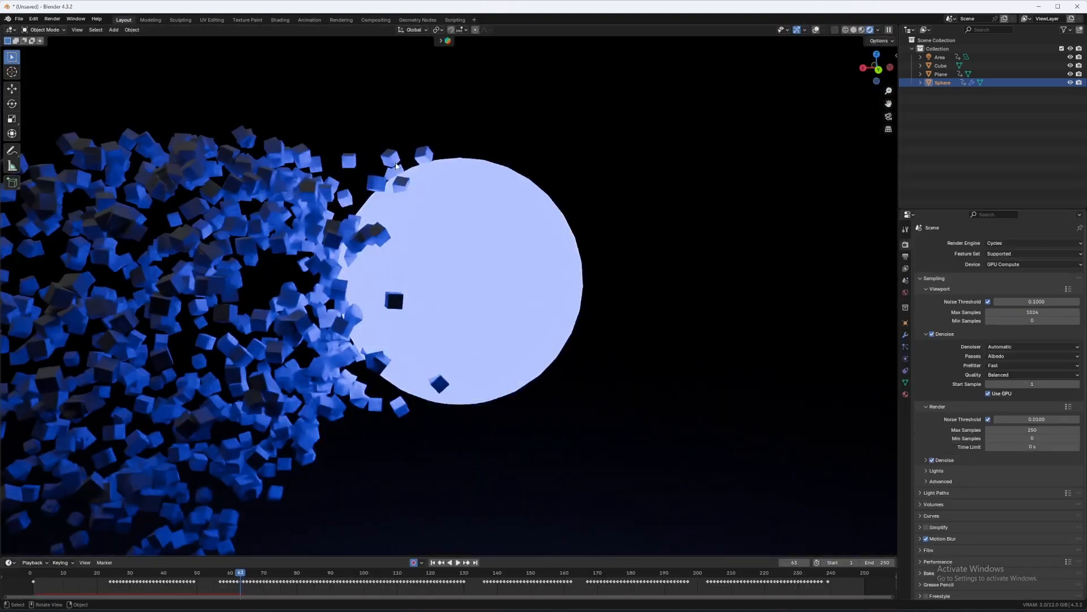
{"action": "mouse_move", "coordinate": [635, 227]}
{"action": "middle_mouse_down"}
{"action": "mouse_move", "coordinate": [568, 241]}
{"action": "mouse_move", "coordinate": [644, 233]}
{"action": "middle_mouse_up"}
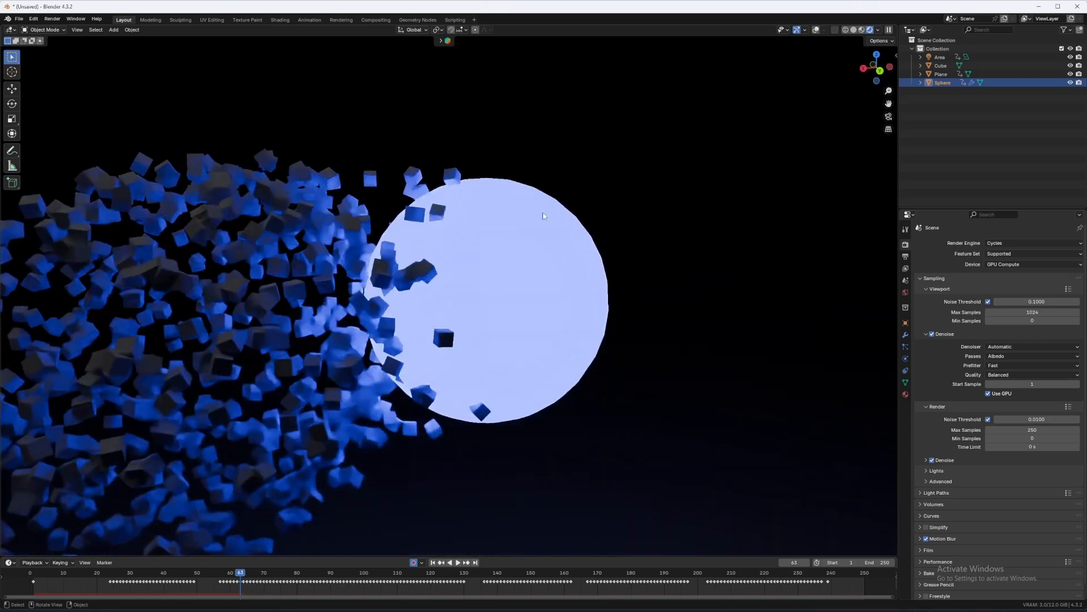
{"action": "left_click", "coordinate": [878, 30]}
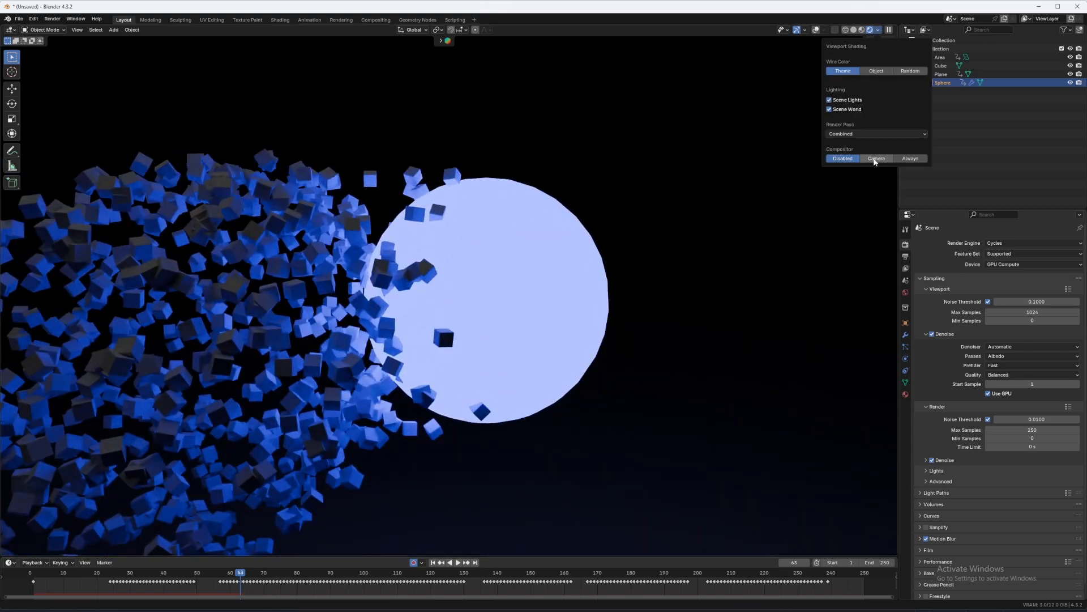
{"action": "left_click", "coordinate": [922, 160]}
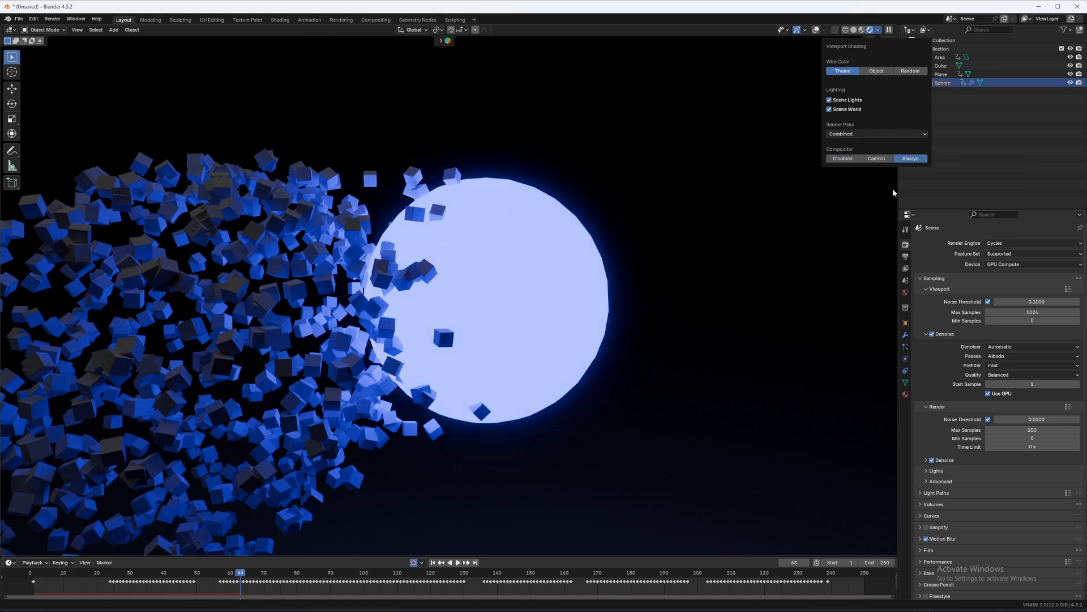
{"action": "middle_click_drag", "start_coordinate": [619, 302], "coordinate": [615, 235]}
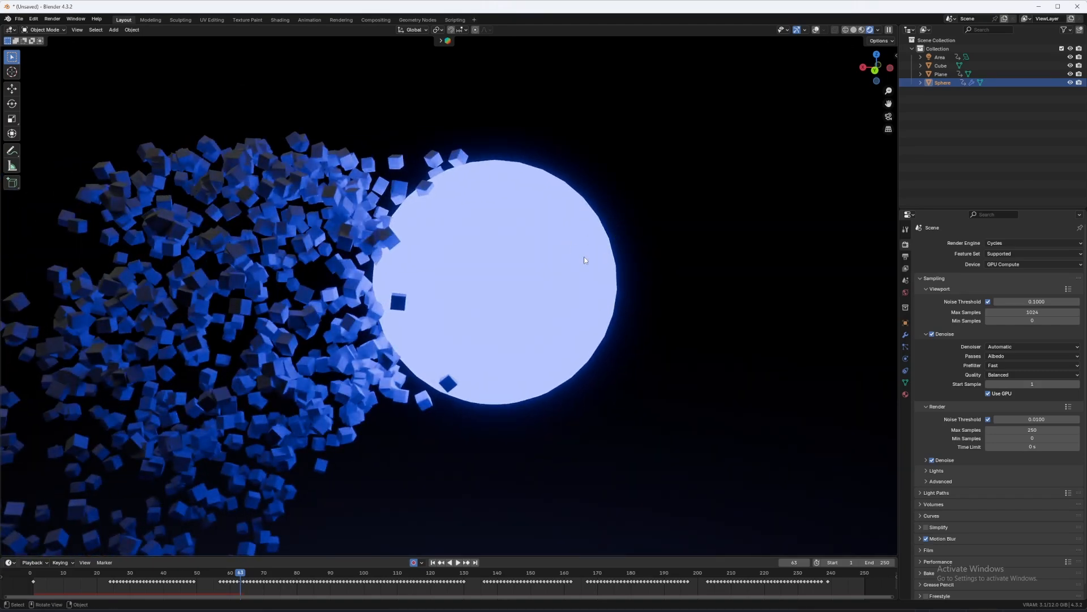
{"action": "middle_click_drag", "start_coordinate": [549, 307], "coordinate": [537, 306]}
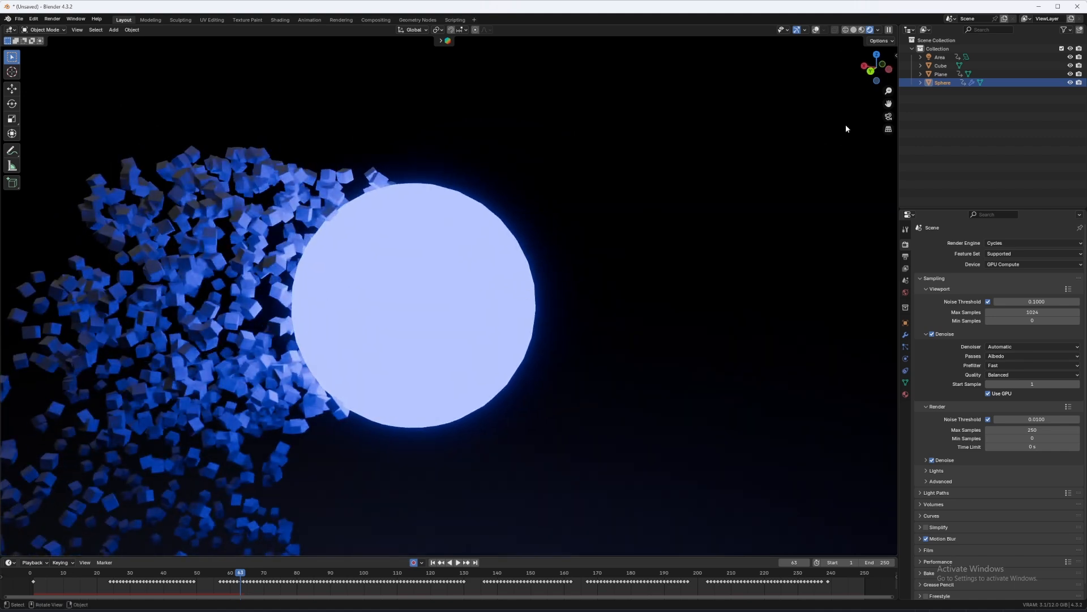
Compare the sphere's glow with the viewport compositor set to Disabled and to Always.
{"action": "left_click", "coordinate": [878, 30]}
{"action": "left_click", "coordinate": [848, 159]}
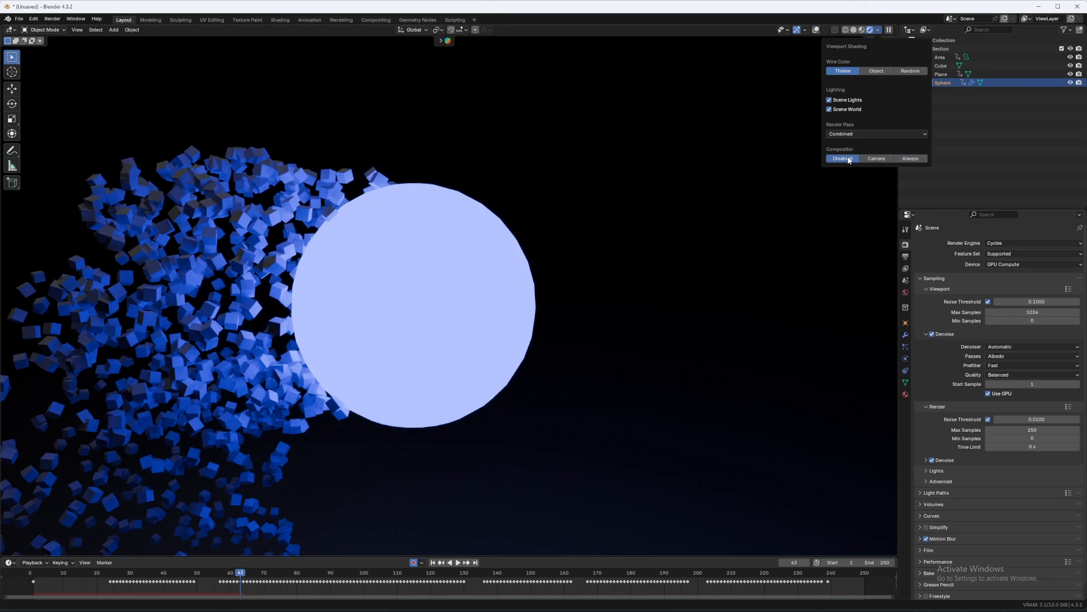
{"action": "middle_click_drag", "start_coordinate": [653, 215], "coordinate": [666, 215]}
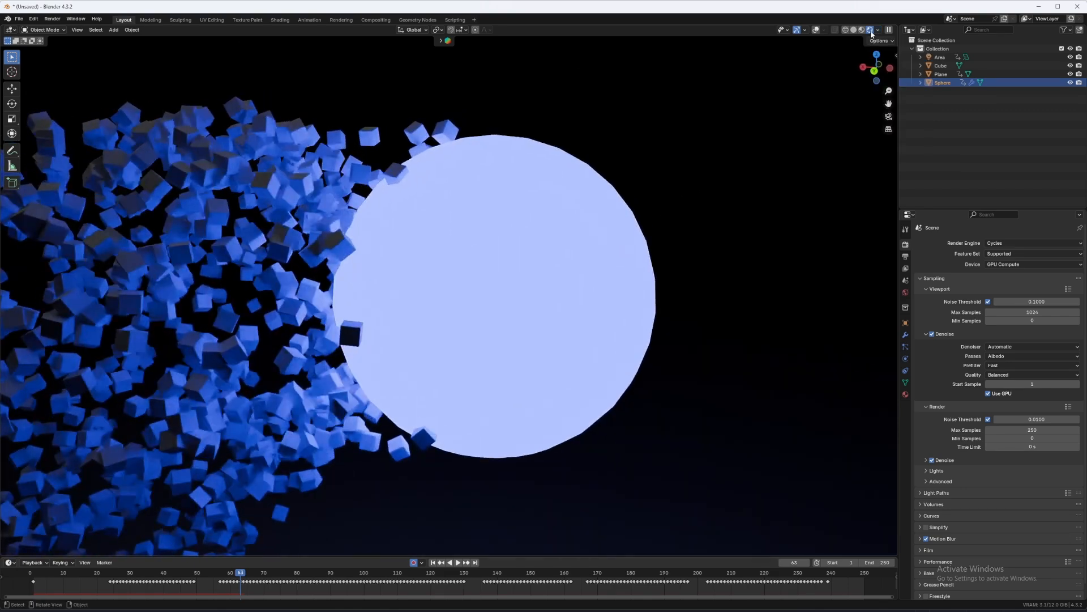
{"action": "left_click", "coordinate": [878, 30]}
{"action": "left_click", "coordinate": [910, 159]}
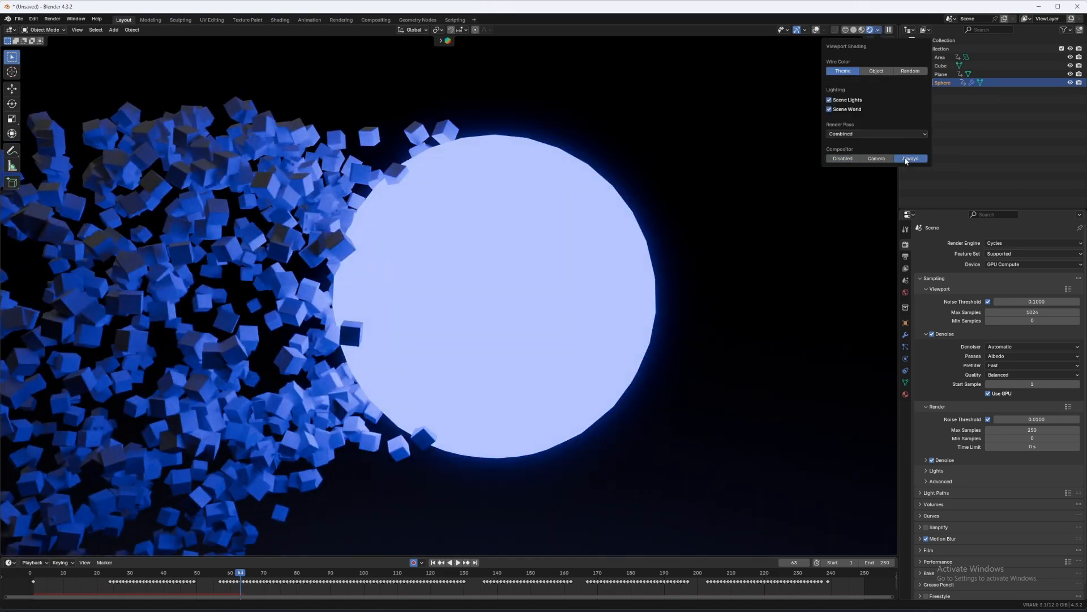
Set the viewport compositor to Camera and examine the sphere and its trail of cubes from farther away.
{"action": "left_click", "coordinate": [878, 30]}
{"action": "left_click", "coordinate": [882, 159]}
{"action": "scroll", "coordinate": [587, 256], "scroll_direction": "down", "scroll_amount": 8}
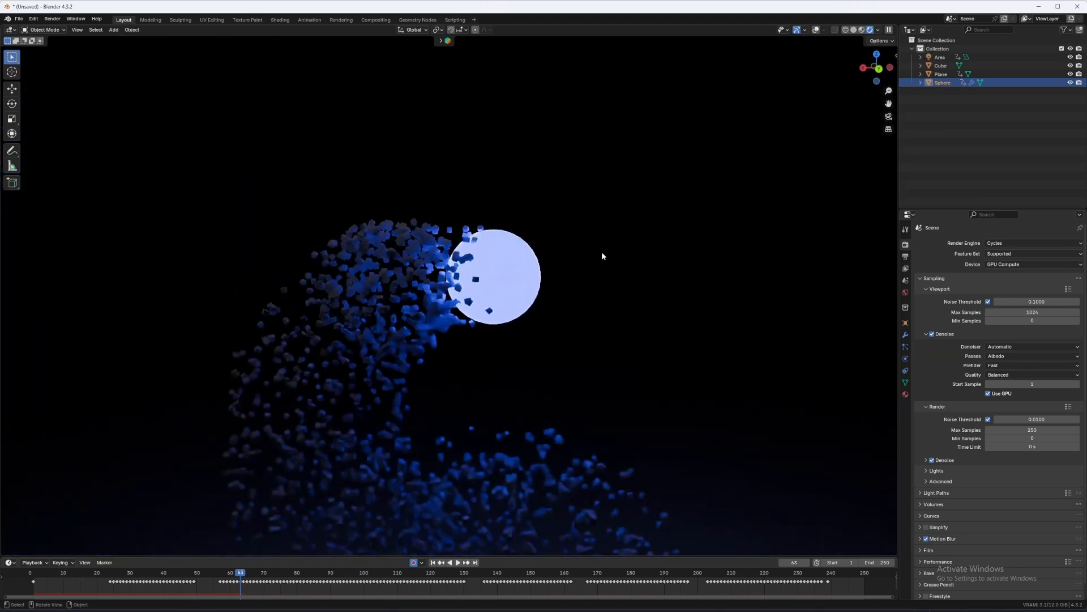
{"action": "middle_click_drag", "start_coordinate": [604, 264], "coordinate": [483, 302]}
{"action": "scroll", "coordinate": [495, 295], "scroll_direction": "up", "scroll_amount": 1}
{"action": "scroll", "coordinate": [495, 295], "scroll_direction": "down", "scroll_amount": 5}
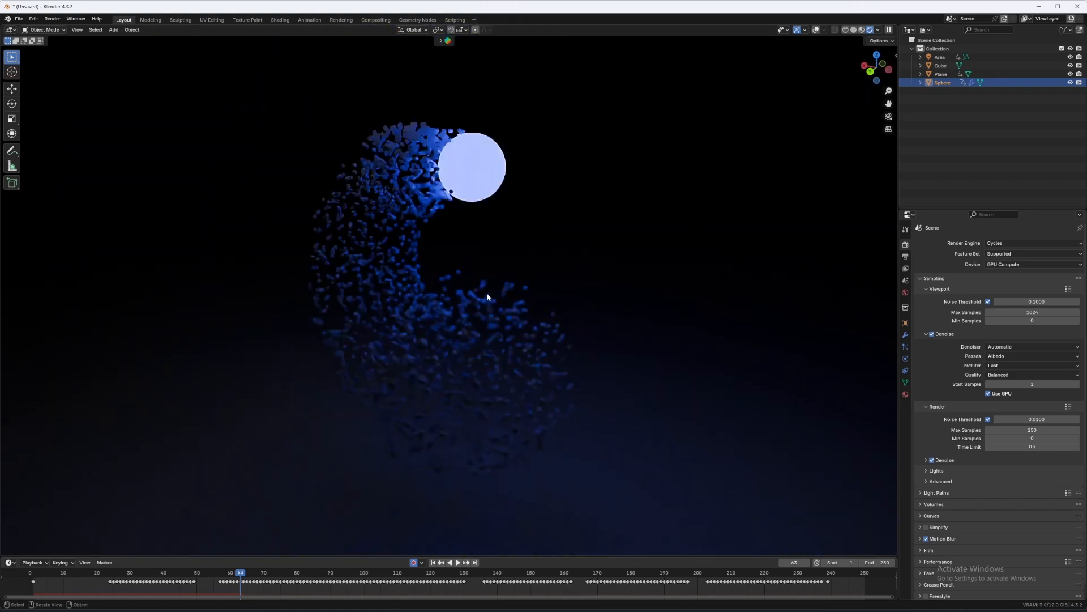
{"action": "scroll", "coordinate": [526, 320], "scroll_direction": "up", "scroll_amount": 5}
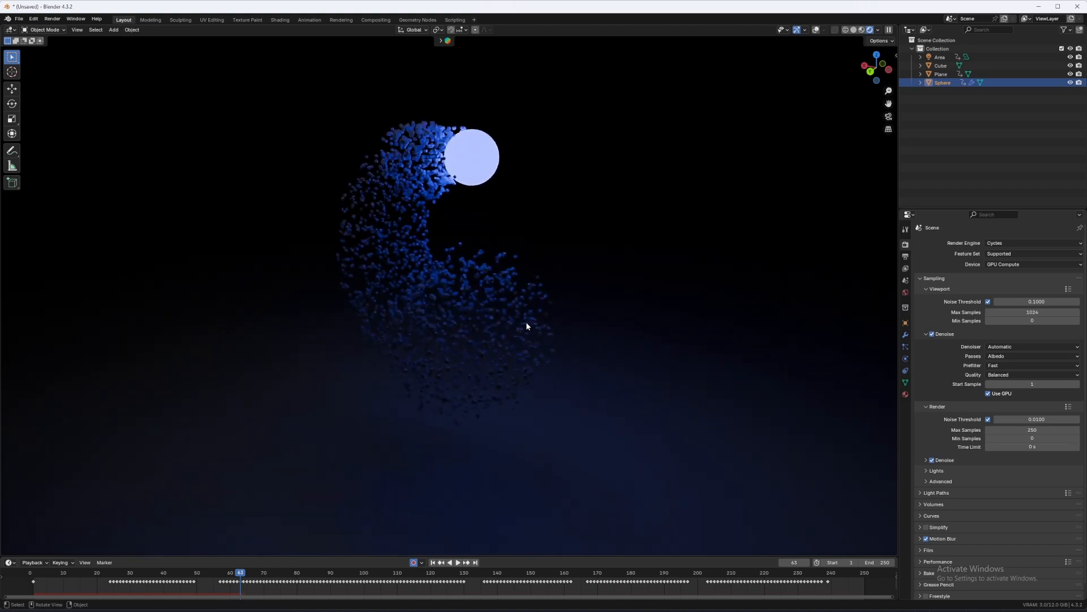
Return to Solid shading, play the animation and stop at frame 35.
{"action": "key", "text": "z"}
{"action": "left_click", "coordinate": [681, 266]}
{"action": "middle_click_drag", "start_coordinate": [488, 267], "coordinate": [527, 267]}
{"action": "key", "text": "space"}
{"action": "scroll", "coordinate": [527, 266], "scroll_direction": "down", "scroll_amount": 5}
{"action": "scroll", "coordinate": [528, 269], "scroll_direction": "down", "scroll_amount": 3}
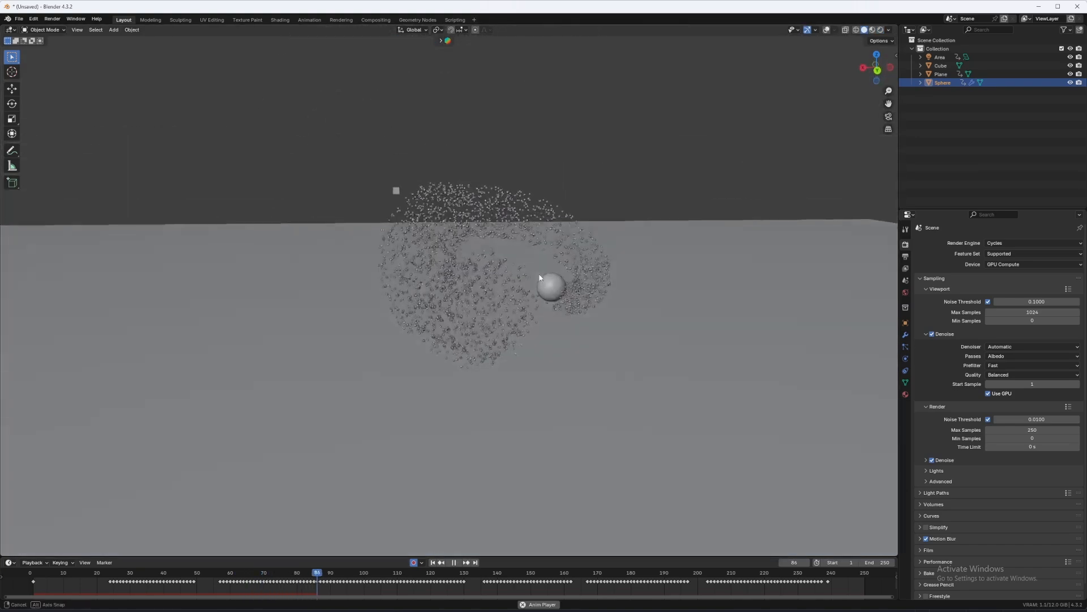
{"action": "left_click", "coordinate": [594, 378]}
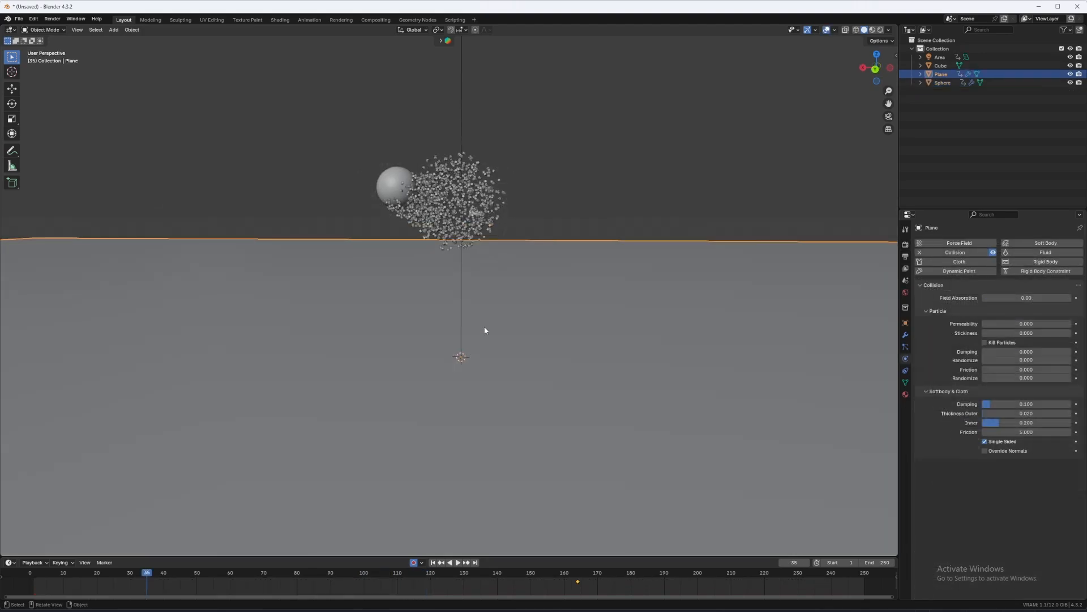
{"action": "mouse_move", "coordinate": [435, 284]}
{"action": "middle_mouse_down", "text": "shift"}
{"action": "mouse_move", "coordinate": [456, 343]}
{"action": "mouse_move", "coordinate": [433, 419]}
{"action": "middle_mouse_up", "text": "shift"}
{"action": "scroll", "coordinate": [423, 354], "scroll_direction": "up", "scroll_amount": 5}
{"action": "middle_click_drag", "start_coordinate": [477, 345], "coordinate": [532, 346]}
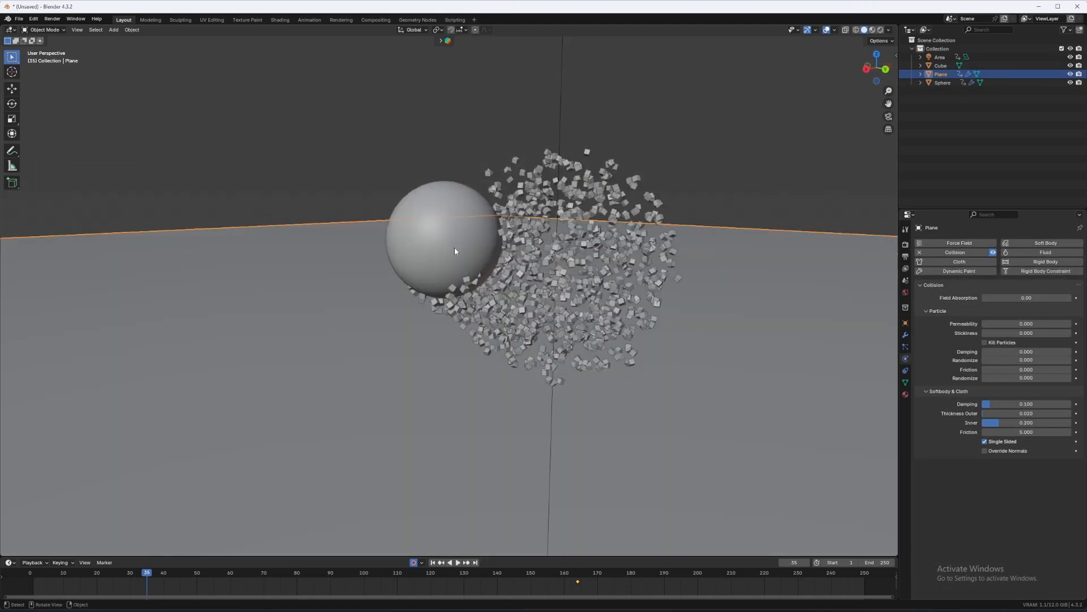
Select the sphere and examine it and its cubes at frame 35 in Rendered shading without overlays.
{"action": "left_click", "coordinate": [455, 246]}
{"action": "key", "text": "z"}
{"action": "left_click", "coordinate": [461, 206]}
{"action": "scroll", "coordinate": [468, 255], "scroll_direction": "up", "scroll_amount": 2}
{"action": "key", "text": "shift+alt+z"}
{"action": "mouse_move", "coordinate": [474, 303]}
{"action": "middle_mouse_down"}
{"action": "mouse_move", "coordinate": [411, 316]}
{"action": "mouse_move", "coordinate": [477, 342]}
{"action": "middle_mouse_up"}
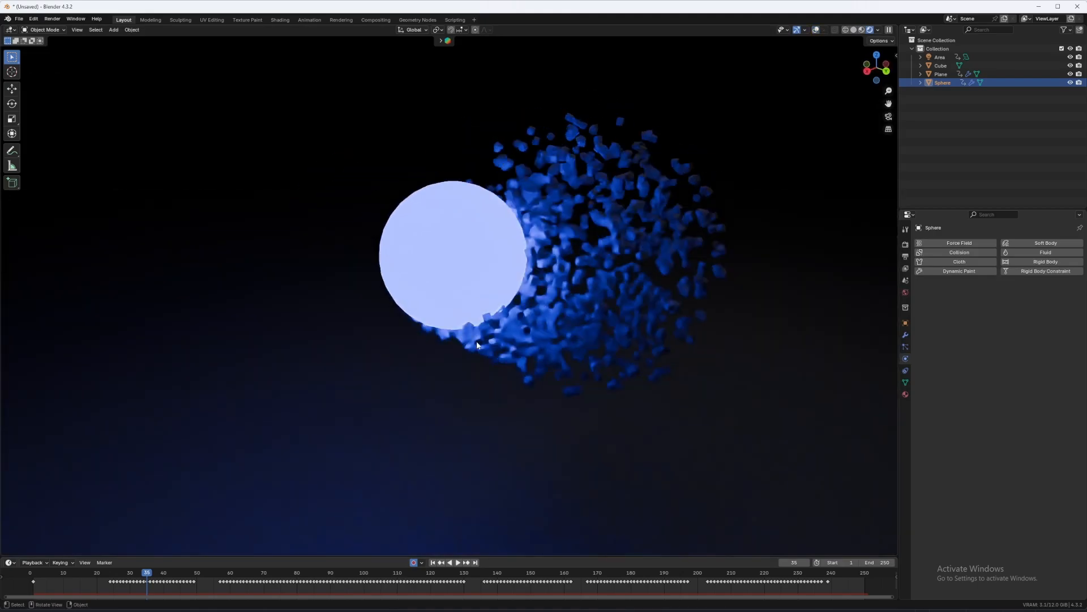
{"action": "scroll", "coordinate": [548, 350], "scroll_direction": "up", "scroll_amount": 4}
{"action": "scroll", "coordinate": [548, 350], "scroll_direction": "up", "scroll_amount": 2}
{"action": "middle_click_drag", "start_coordinate": [548, 349], "coordinate": [359, 339], "text": "shift"}
{"action": "scroll", "coordinate": [359, 339], "scroll_direction": "up", "scroll_amount": 2}
{"action": "scroll", "coordinate": [560, 358], "scroll_direction": "down", "scroll_amount": 4}
{"action": "middle_click_drag", "start_coordinate": [560, 358], "coordinate": [498, 275]}
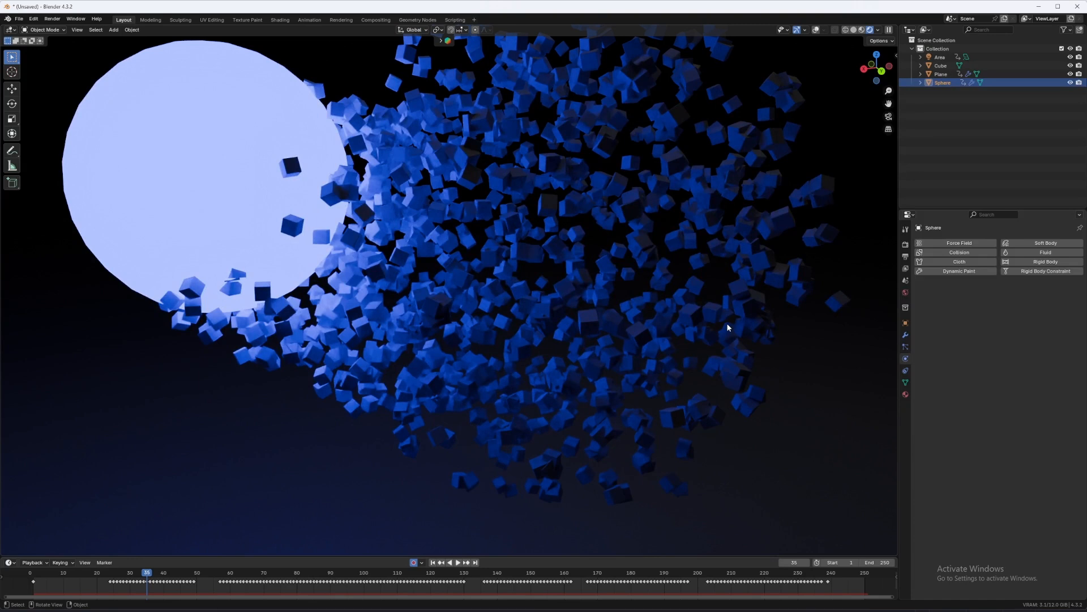
Change the sphere's particle Physics Type to Newtonian with the viewport overlays shown again.
{"action": "left_click", "coordinate": [906, 370]}
{"action": "left_click", "coordinate": [906, 359]}
{"action": "key", "text": "shift+alt+z"}
{"action": "left_click", "coordinate": [906, 346]}
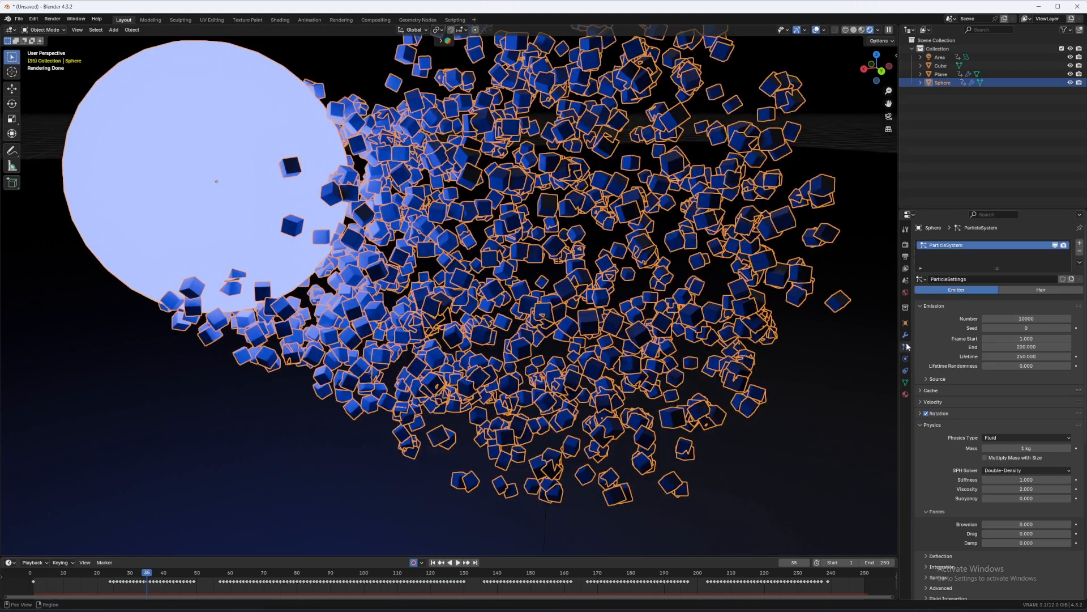
{"action": "scroll", "coordinate": [942, 426], "scroll_direction": "down", "scroll_amount": 5}
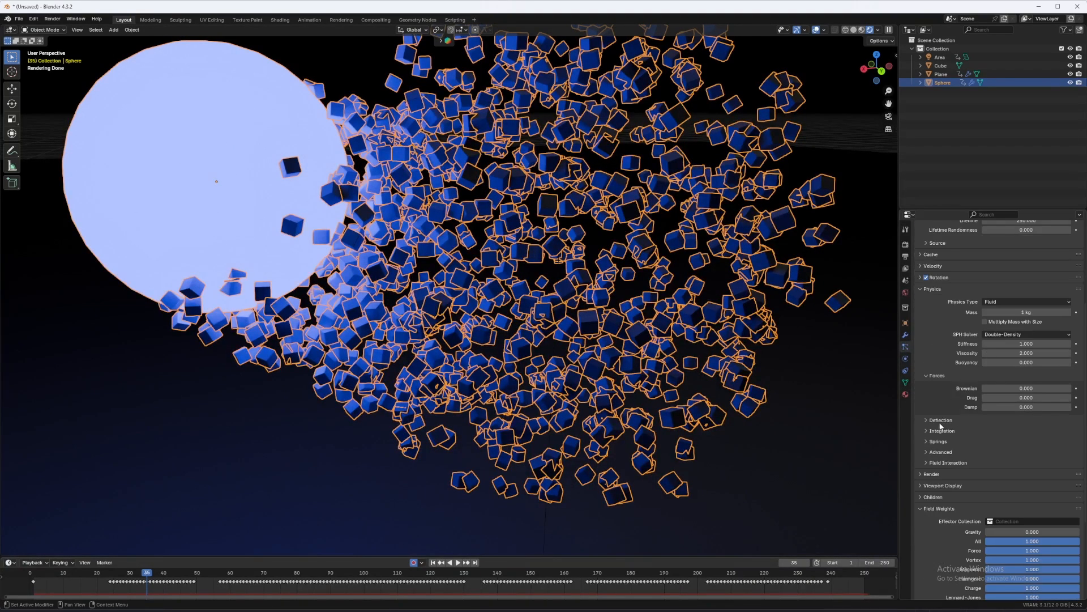
{"action": "left_click", "coordinate": [1014, 302]}
{"action": "left_click", "coordinate": [1002, 315]}
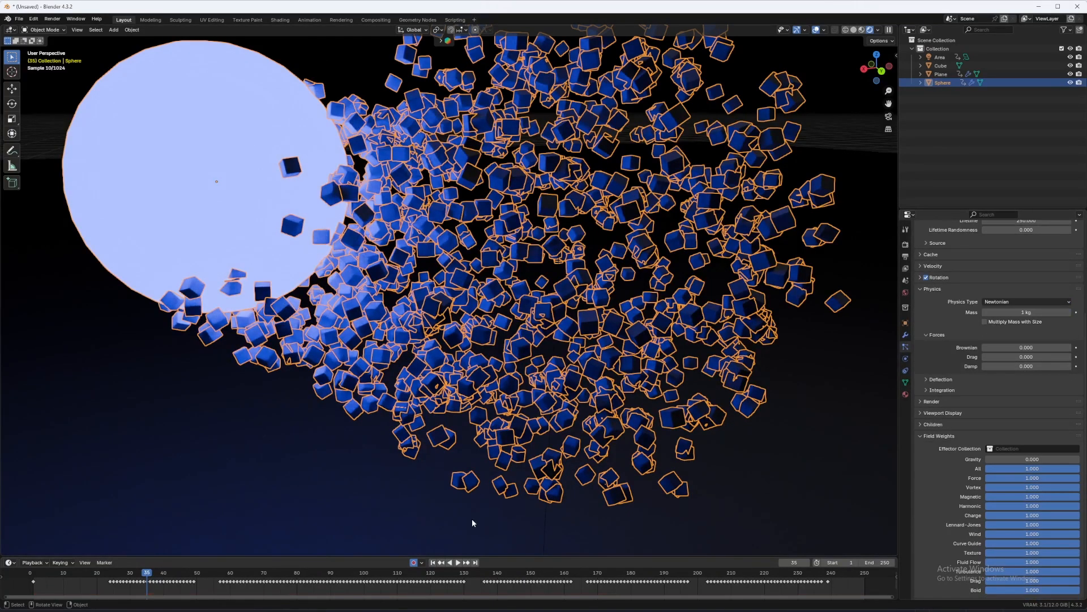
Play the animation from the first frame, stop at frame 52 and examine the cubes without overlays.
{"action": "left_click", "coordinate": [433, 562]}
{"action": "left_click", "coordinate": [458, 563]}
{"action": "middle_click_drag", "start_coordinate": [481, 488], "coordinate": [499, 483]}
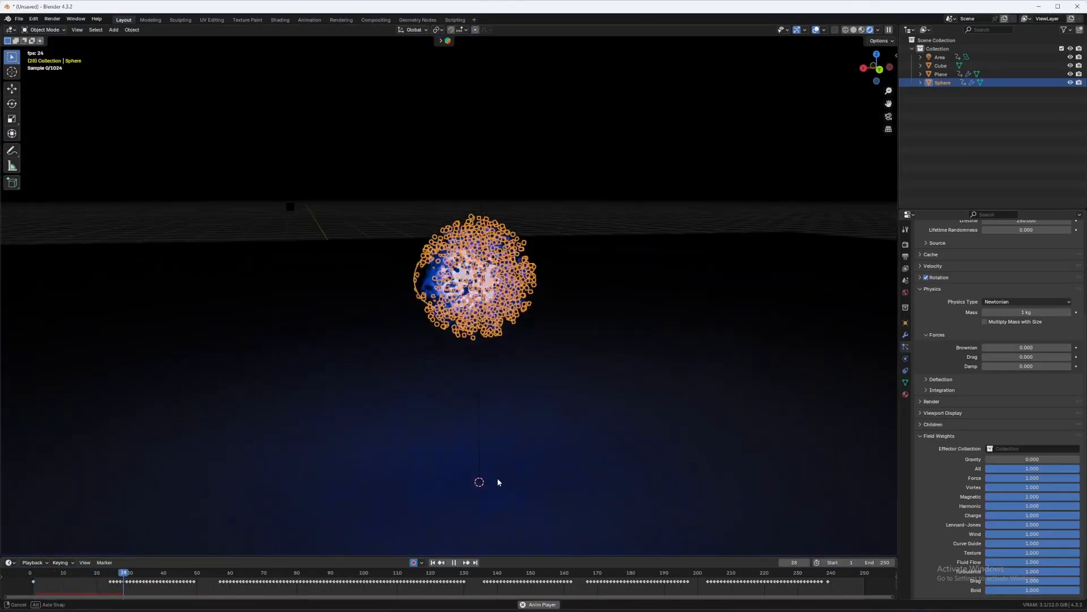
{"action": "key", "text": "space"}
{"action": "key", "text": "shift+alt+z"}
{"action": "middle_click_drag", "start_coordinate": [427, 460], "coordinate": [437, 442]}
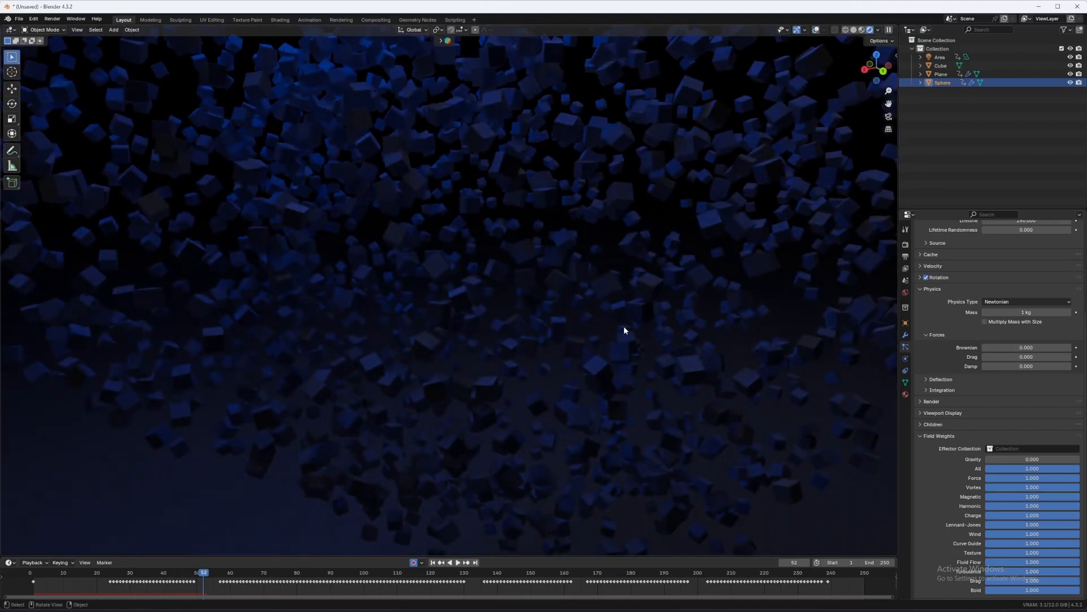
{"action": "scroll", "coordinate": [623, 331], "scroll_direction": "down", "scroll_amount": 6}
Return to Solid shading and add a Wind force field to the scene.
{"action": "key", "text": "z"}
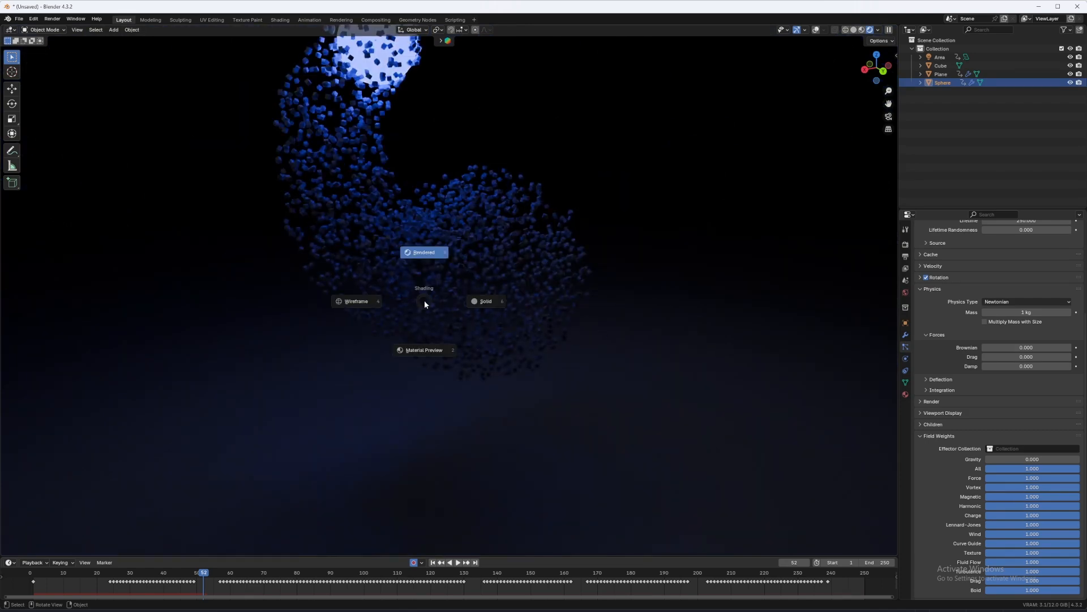
{"action": "left_click", "coordinate": [486, 300]}
{"action": "middle_click_drag", "start_coordinate": [486, 300], "coordinate": [354, 326]}
{"action": "key", "text": "shift+a"}
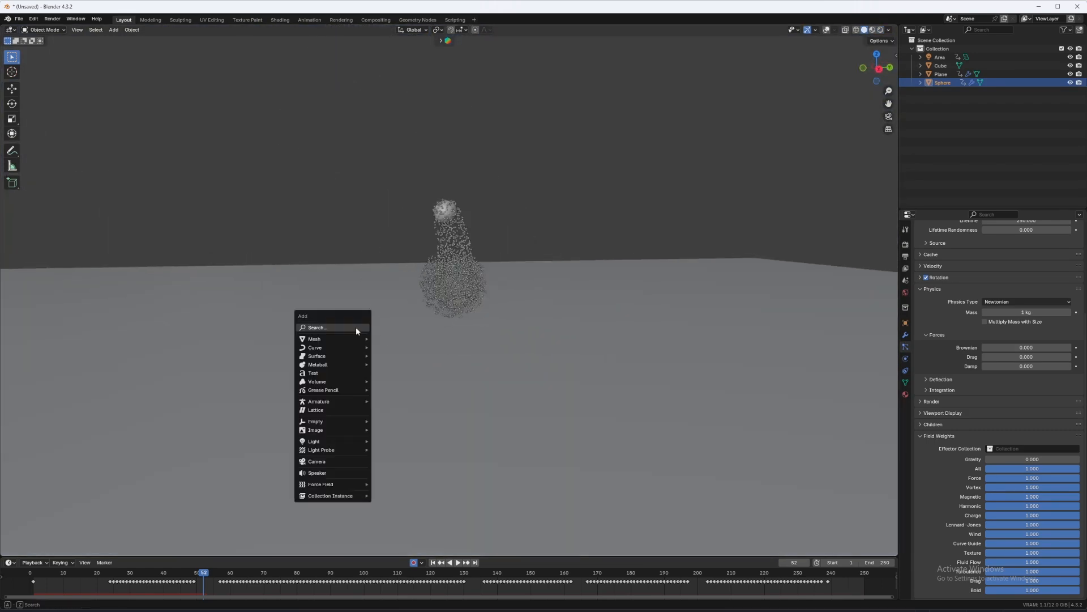
{"action": "mouse_move", "coordinate": [331, 486]}
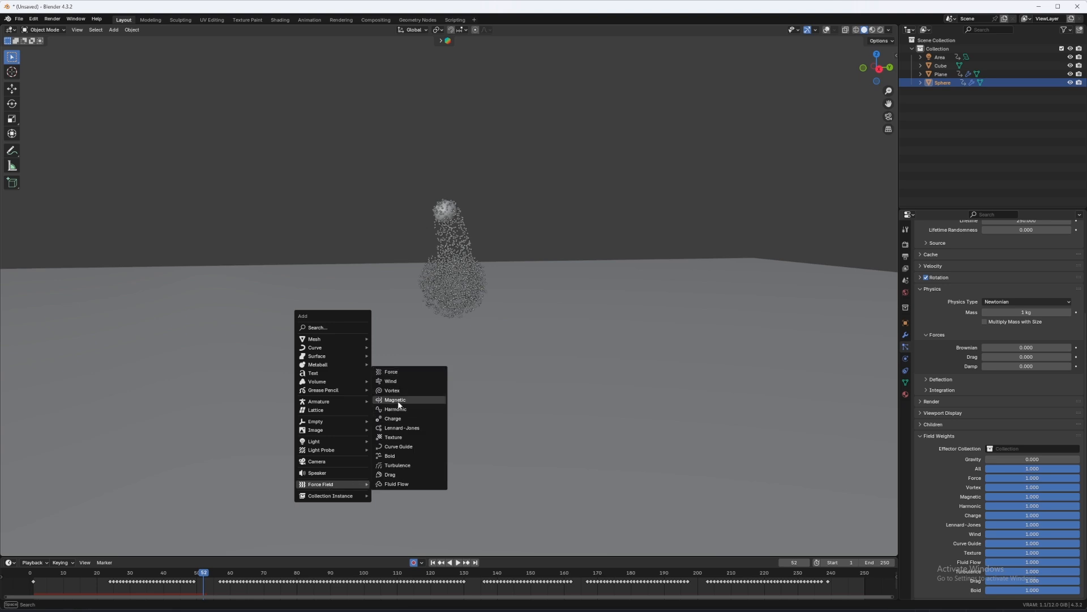
{"action": "left_click", "coordinate": [400, 381]}
Move the wind force field away to one side of the particle cloud and raise it above the floor.
{"action": "middle_click_drag", "start_coordinate": [400, 381], "coordinate": [464, 415]}
{"action": "key", "text": "g"}
{"action": "left_click", "coordinate": [345, 412]}
{"action": "scroll", "coordinate": [346, 411], "scroll_direction": "up", "scroll_amount": 4}
{"action": "key", "text": "alt+shift+z"}
{"action": "key", "text": "g"}
{"action": "key", "text": "z"}
{"action": "left_click", "coordinate": [456, 321]}
Rotate the wind force field about -87° around the Y axis so it points toward the particles.
{"action": "middle_click_drag", "start_coordinate": [455, 321], "coordinate": [396, 399]}
{"action": "key", "text": "r"}
{"action": "key", "text": "x"}
{"action": "key", "text": "y"}
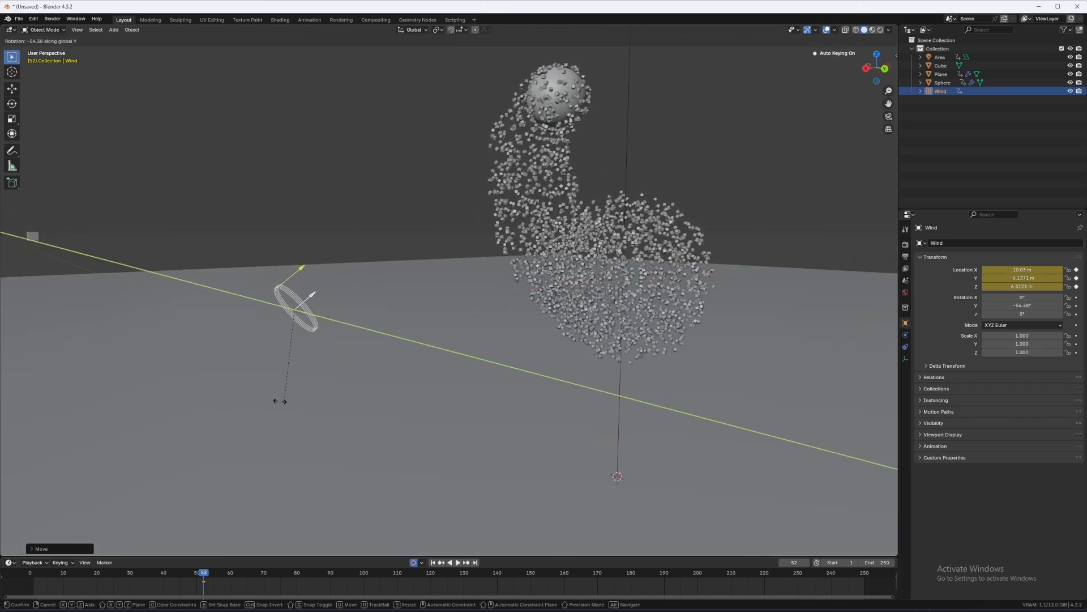
{"action": "left_click", "coordinate": [285, 401]}
{"action": "middle_click_drag", "start_coordinate": [285, 403], "coordinate": [726, 357]}
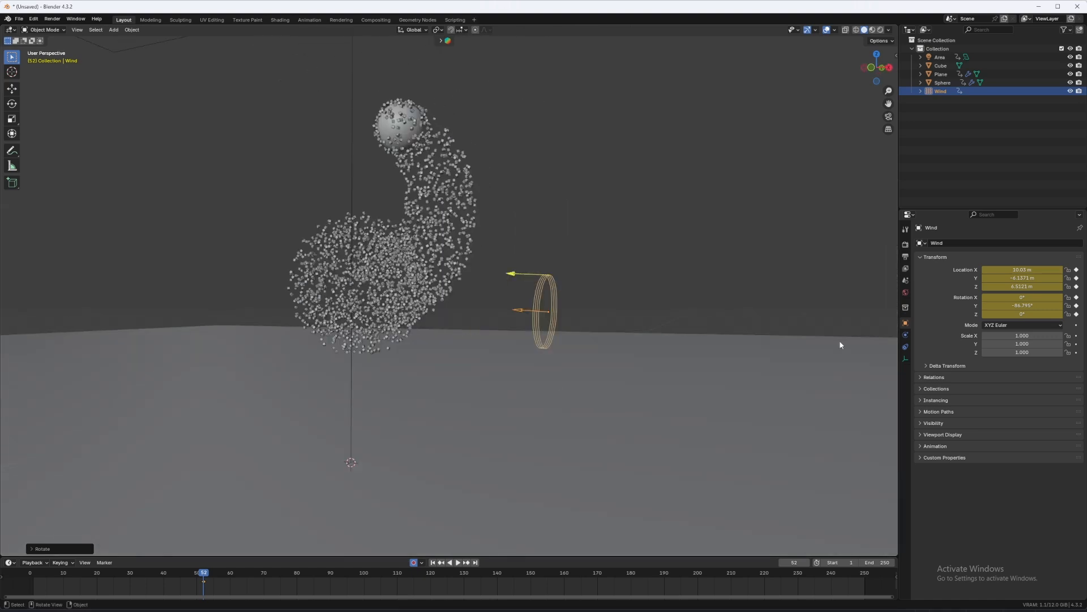
Set the wind force field's Strength to 0.5.
{"action": "left_click", "coordinate": [906, 334]}
{"action": "double_click", "coordinate": [1037, 306]}
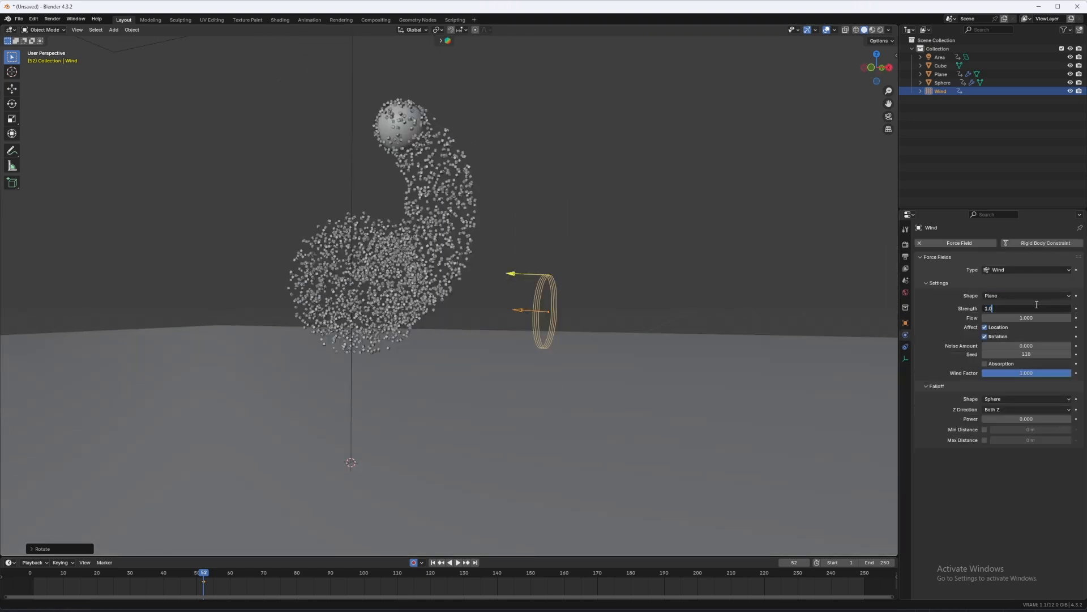
{"action": "type", "text": "0.5"}
{"action": "key", "text": "Return"}
Play the animation to check the wind's effect on the cubes, stop it and return to the first frame.
{"action": "key", "text": "space"}
{"action": "middle_click_drag", "start_coordinate": [718, 313], "coordinate": [510, 354]}
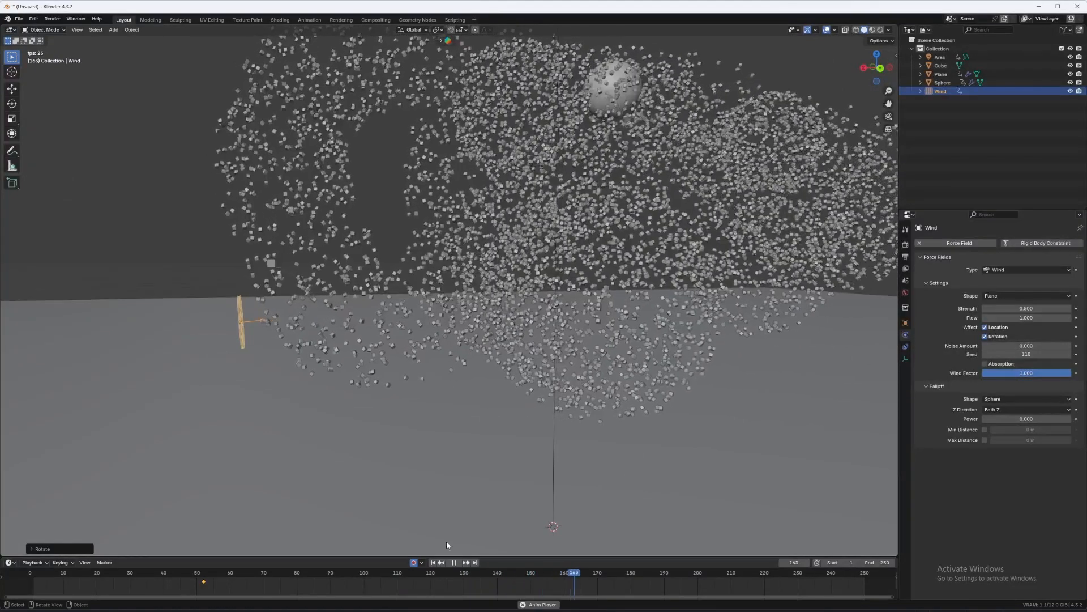
{"action": "key", "text": "space"}
{"action": "left_click", "coordinate": [433, 562]}
{"action": "middle_click_drag", "start_coordinate": [490, 454], "coordinate": [710, 406]}
Set the sphere's particle emission Number to 100000 and its End frame to 250.
{"action": "left_click", "coordinate": [492, 306]}
{"action": "key", "text": "shift+alt+z"}
{"action": "key", "text": "shift+alt+z"}
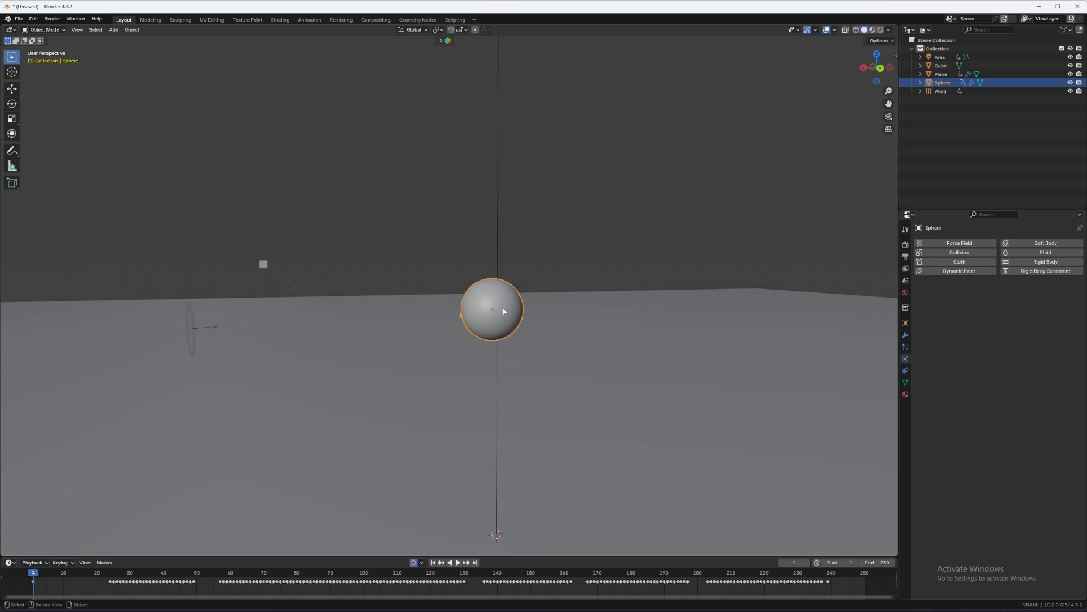
{"action": "left_click", "coordinate": [905, 347]}
{"action": "left_click", "coordinate": [1033, 319]}
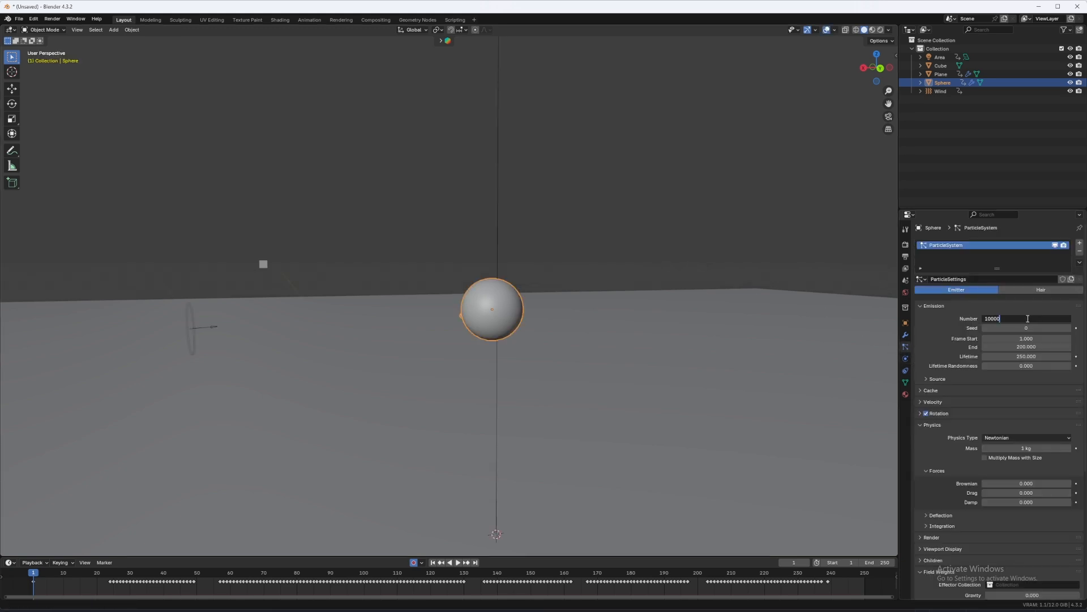
{"action": "type", "text": "100000"}
{"action": "key", "text": "Return"}
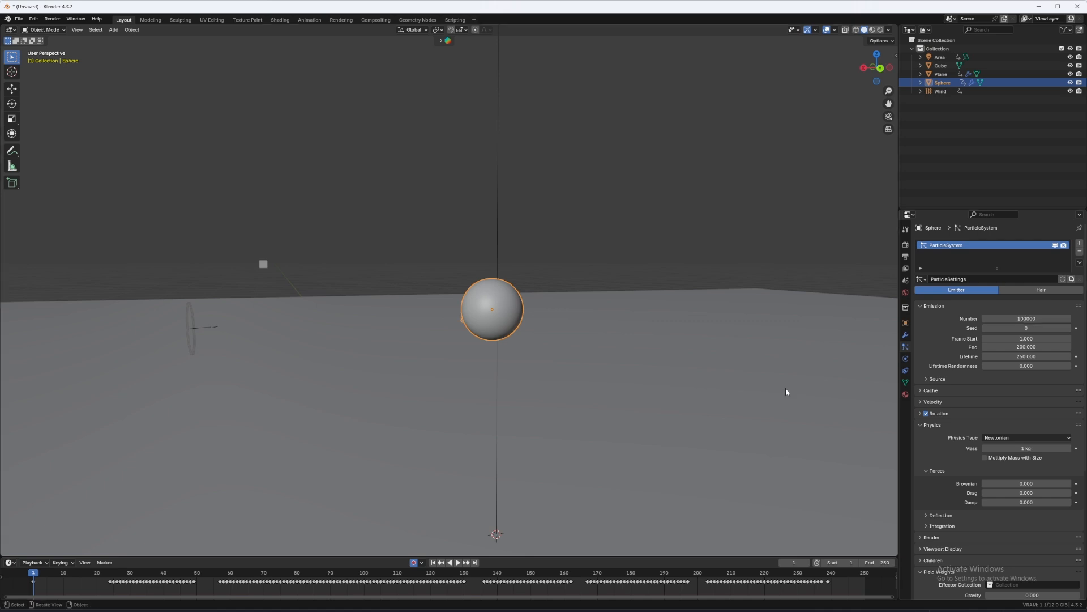
{"action": "left_click", "coordinate": [1034, 345]}
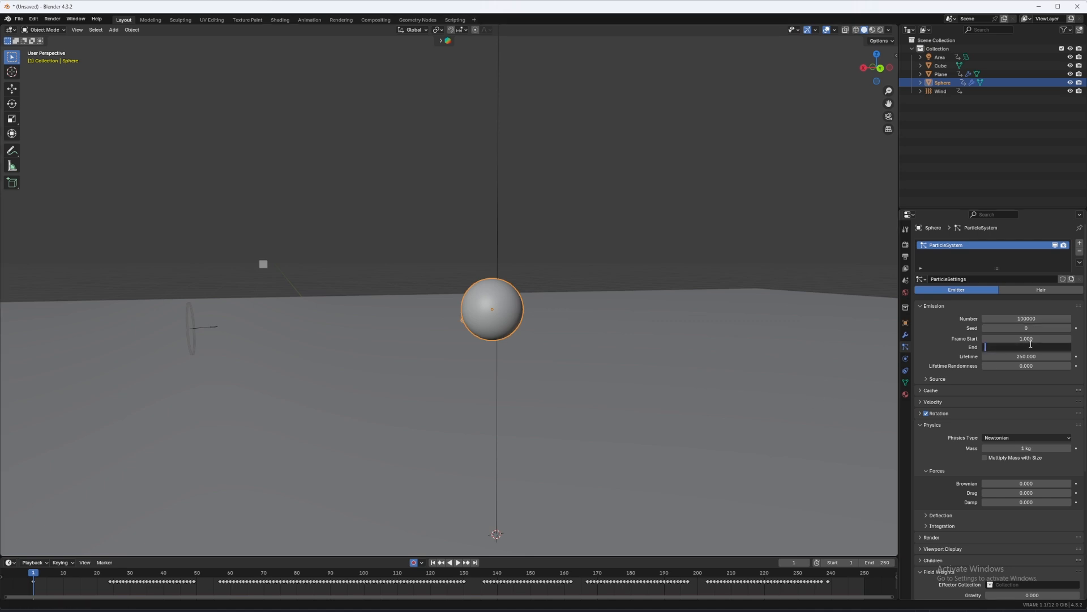
{"action": "key", "text": "Return"}
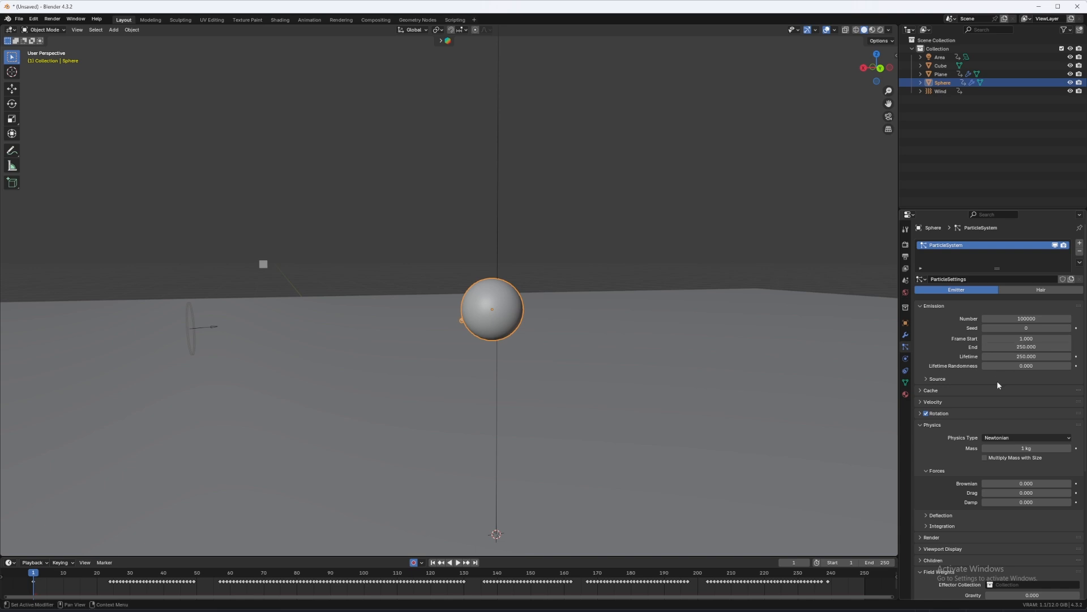
Bake the sphere's particle simulation to the cache.
{"action": "left_click", "coordinate": [929, 390]}
{"action": "left_click", "coordinate": [928, 390]}
{"action": "left_click", "coordinate": [925, 391]}
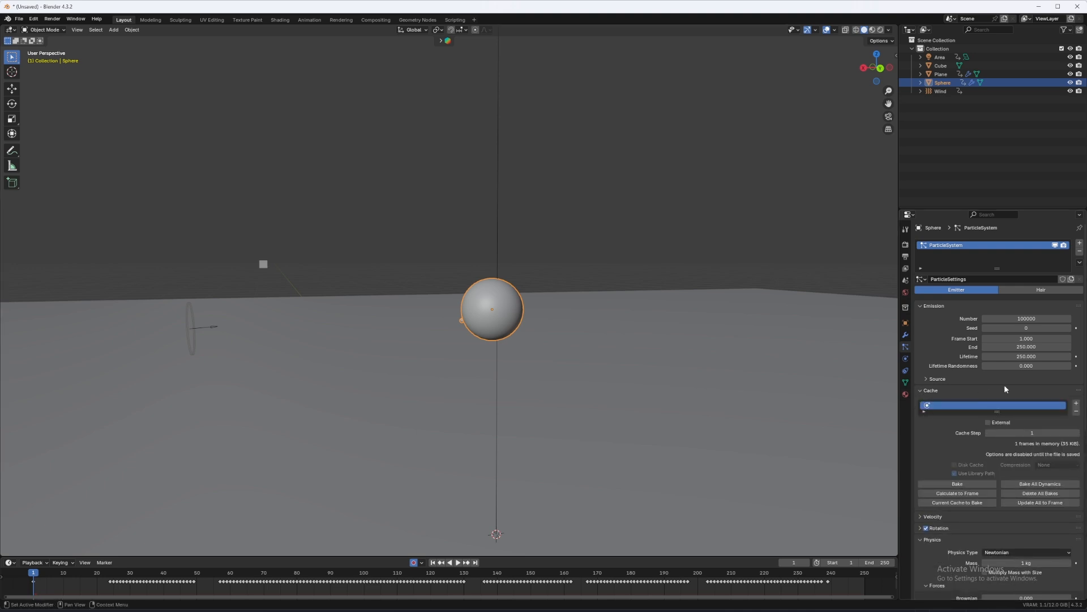
{"action": "left_click", "coordinate": [956, 484]}
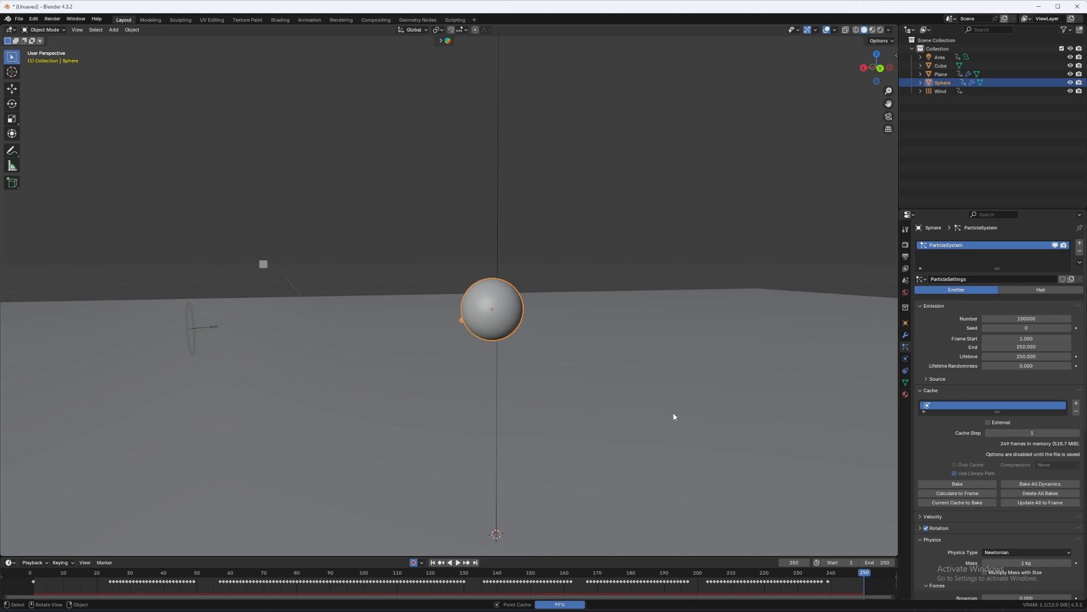
Play the baked animation, pause it at frame 84 and inspect the emitted cubes up close without overlays.
{"action": "key", "text": "space"}
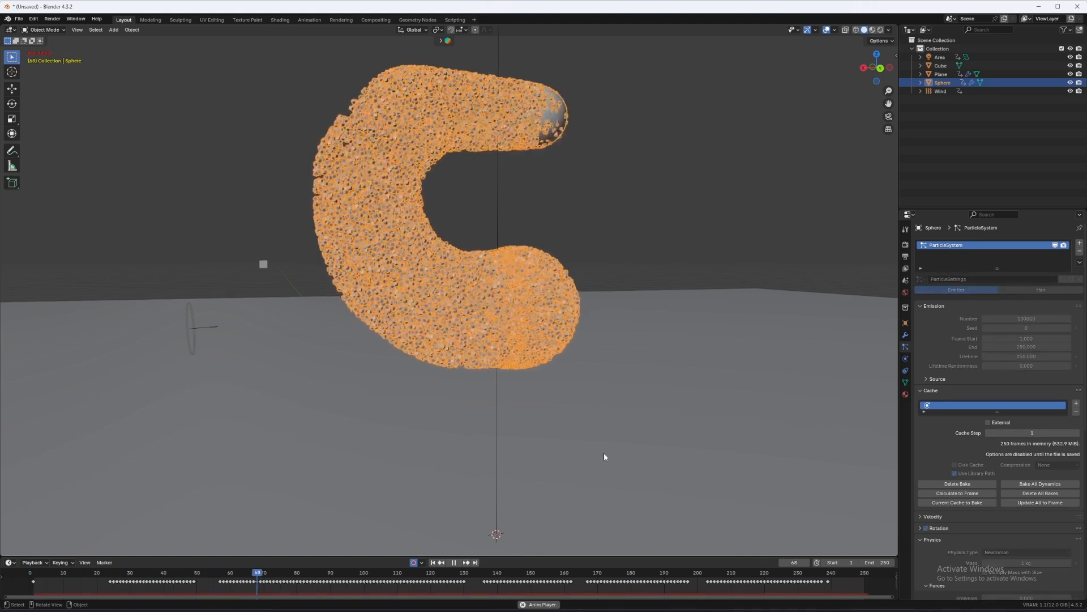
{"action": "key", "text": "space"}
{"action": "middle_click_drag", "start_coordinate": [602, 351], "coordinate": [495, 362]}
{"action": "key", "text": "shift+alt+z"}
{"action": "scroll", "coordinate": [563, 381], "scroll_direction": "up", "scroll_amount": 5}
{"action": "scroll", "coordinate": [563, 382], "scroll_direction": "up", "scroll_amount": 1}
{"action": "scroll", "coordinate": [563, 382], "scroll_direction": "down", "scroll_amount": 6}
{"action": "scroll", "coordinate": [510, 385], "scroll_direction": "up", "scroll_amount": 10}
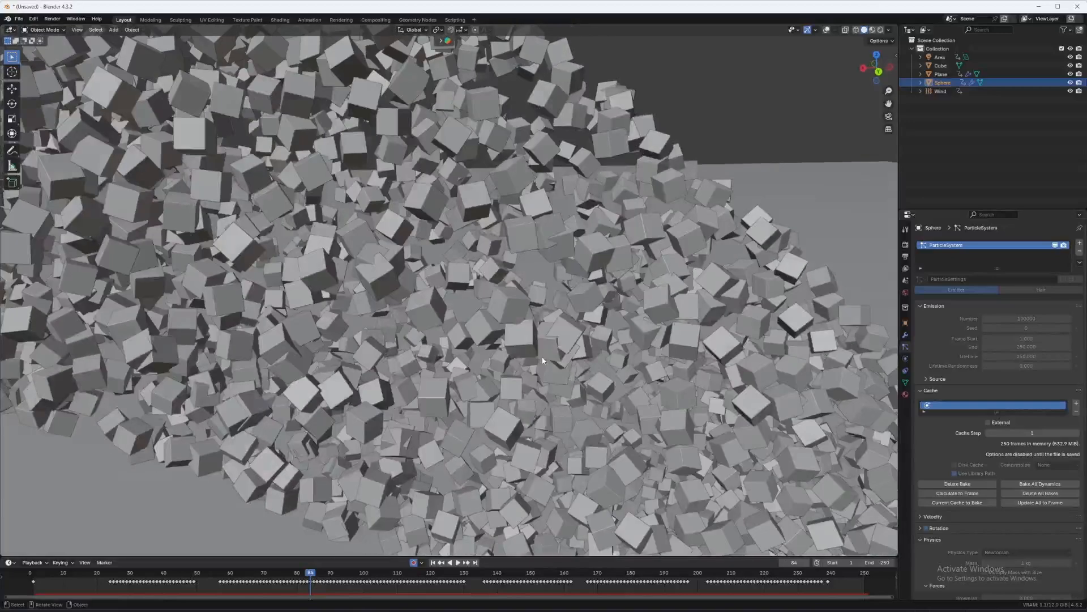
{"action": "scroll", "coordinate": [542, 360], "scroll_direction": "up", "scroll_amount": 2}
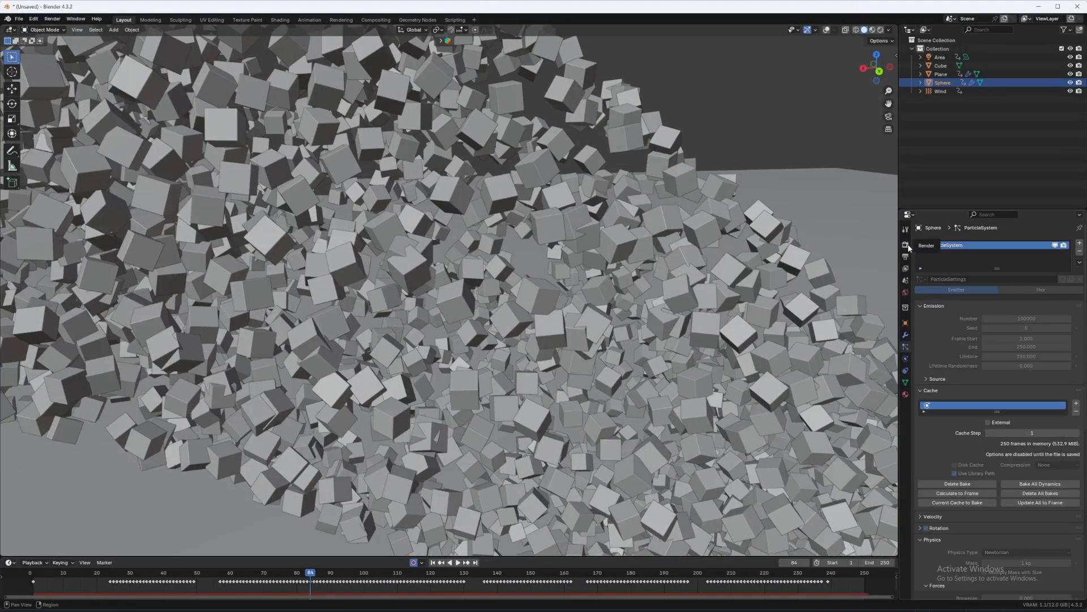
Show the render settings, check the baked cube trail from several angles at further frames, and return to the first frame.
{"action": "left_click", "coordinate": [908, 244]}
{"action": "scroll", "coordinate": [698, 353], "scroll_direction": "down", "scroll_amount": 10}
{"action": "mouse_move", "coordinate": [671, 371]}
{"action": "middle_mouse_down"}
{"action": "mouse_move", "coordinate": [612, 355]}
{"action": "mouse_move", "coordinate": [648, 306]}
{"action": "mouse_move", "coordinate": [662, 354]}
{"action": "middle_mouse_up"}
{"action": "key", "text": "space"}
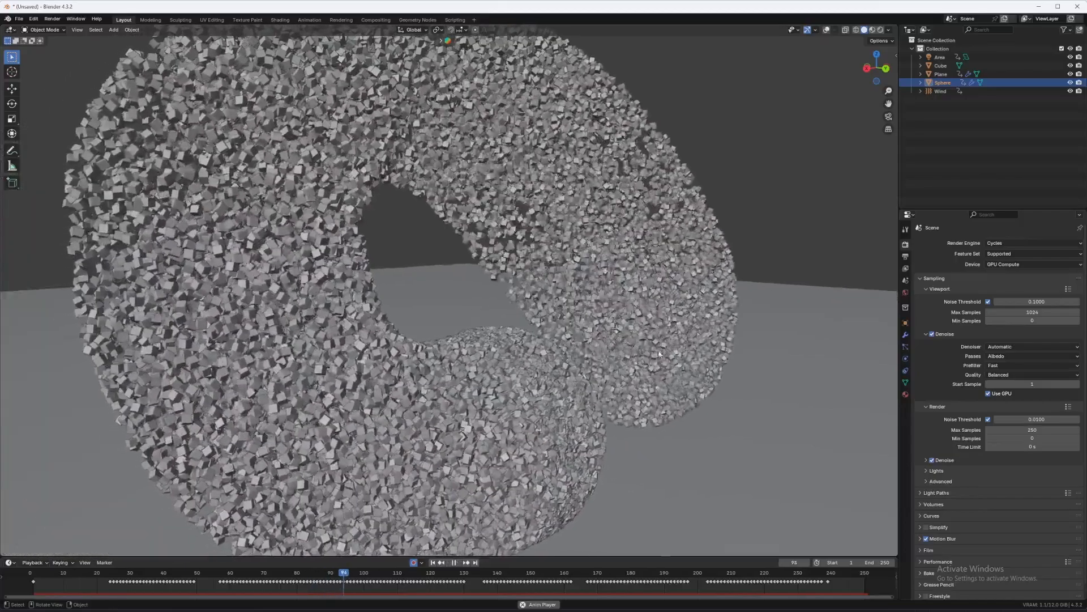
{"action": "scroll", "coordinate": [627, 351], "scroll_direction": "down", "scroll_amount": 6}
{"action": "key", "text": "space"}
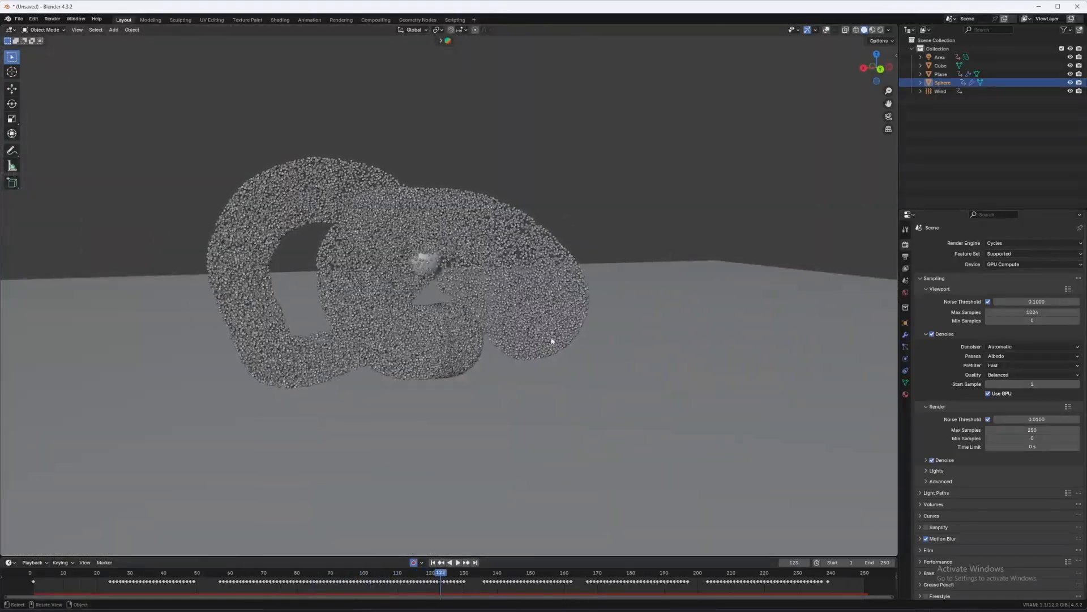
{"action": "scroll", "coordinate": [573, 332], "scroll_direction": "up", "scroll_amount": 6}
{"action": "middle_click_drag", "start_coordinate": [572, 332], "coordinate": [483, 336]}
{"action": "key", "text": "space"}
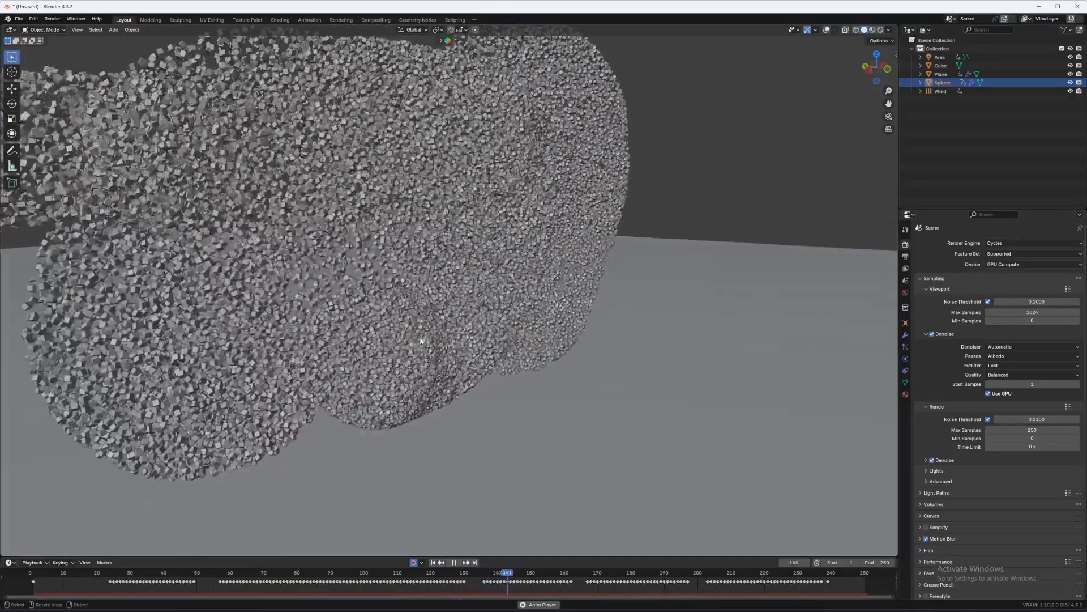
{"action": "key", "text": "space"}
{"action": "scroll", "coordinate": [421, 340], "scroll_direction": "up", "scroll_amount": 3}
{"action": "scroll", "coordinate": [488, 340], "scroll_direction": "down", "scroll_amount": 8}
{"action": "middle_click_drag", "start_coordinate": [488, 340], "coordinate": [572, 356]}
{"action": "key", "text": "shift+alt+z"}
{"action": "scroll", "coordinate": [498, 355], "scroll_direction": "up", "scroll_amount": 6}
{"action": "scroll", "coordinate": [628, 352], "scroll_direction": "down", "scroll_amount": 6}
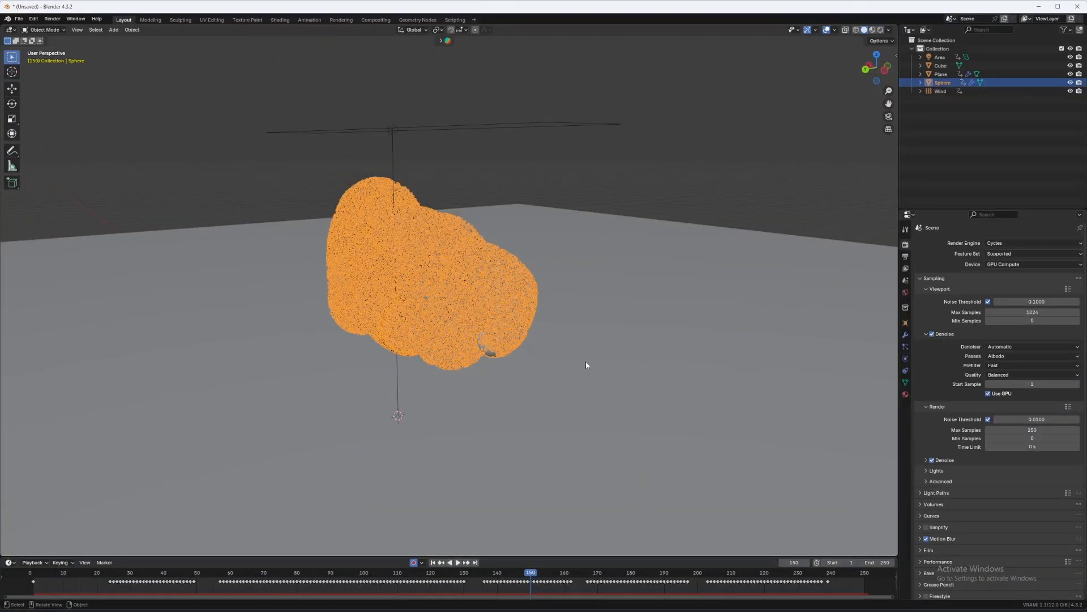
{"action": "left_click", "coordinate": [432, 563]}
Rotate the wind force field freely so that it blows in a different direction.
{"action": "middle_click_drag", "start_coordinate": [513, 403], "coordinate": [601, 398]}
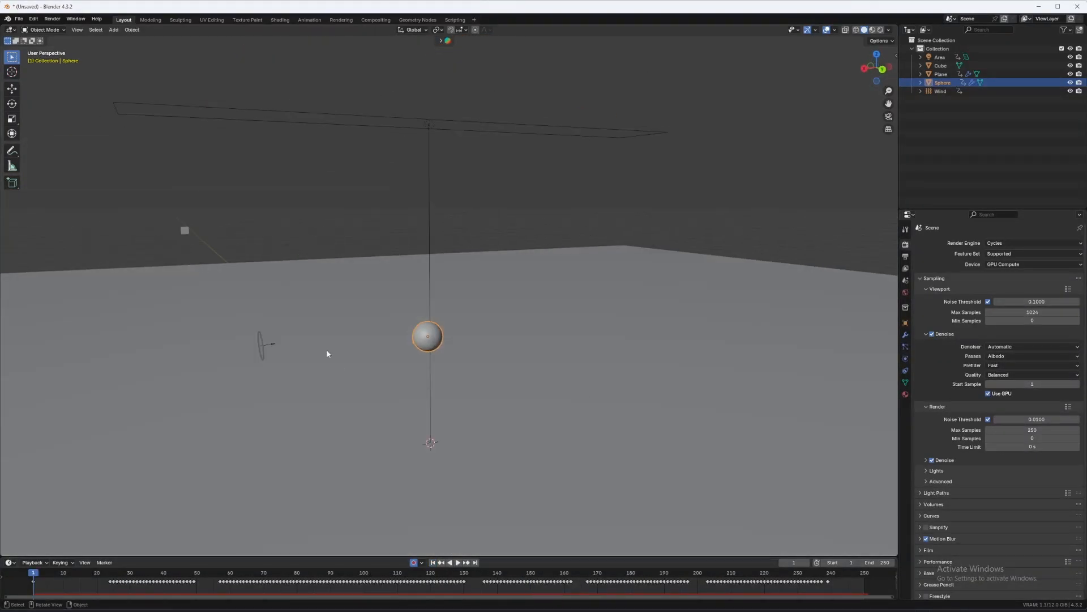
{"action": "left_click", "coordinate": [261, 345]}
{"action": "left_click", "coordinate": [261, 344]}
{"action": "middle_click_drag", "start_coordinate": [261, 345], "coordinate": [449, 381]}
{"action": "key", "text": "r"}
{"action": "key", "text": "r"}
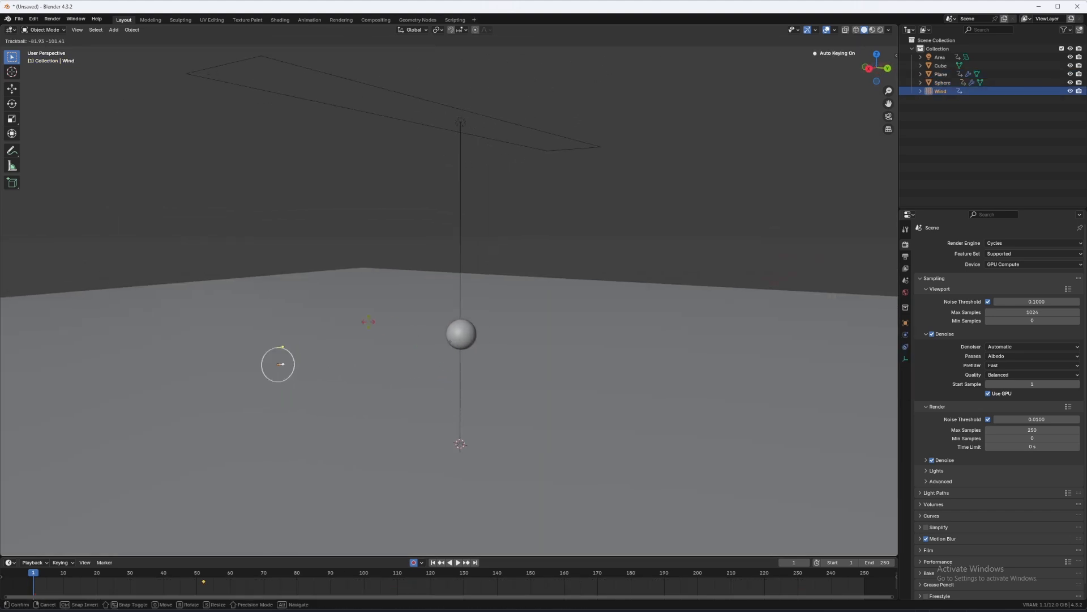
{"action": "left_click", "coordinate": [364, 359]}
{"action": "middle_click_drag", "start_coordinate": [365, 359], "coordinate": [355, 392]}
{"action": "key", "text": "r"}
{"action": "key", "text": "r"}
{"action": "left_click", "coordinate": [317, 335]}
{"action": "middle_click_drag", "start_coordinate": [283, 371], "coordinate": [376, 396]}
Scale up the wind force field several times and move it close beside the sphere.
{"action": "key", "text": "s"}
{"action": "left_click", "coordinate": [552, 454]}
{"action": "middle_click_drag", "start_coordinate": [317, 416], "coordinate": [368, 419]}
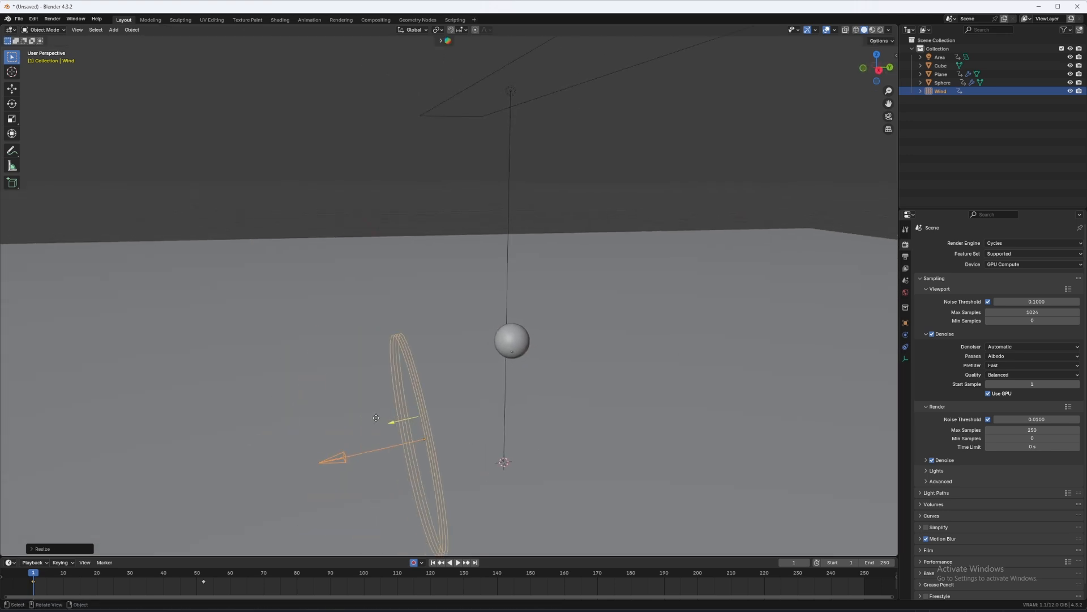
{"action": "key", "text": "g"}
{"action": "left_click", "coordinate": [531, 315]}
{"action": "middle_click_drag", "start_coordinate": [482, 360], "coordinate": [423, 388]}
{"action": "scroll", "coordinate": [420, 384], "scroll_direction": "down", "scroll_amount": 4}
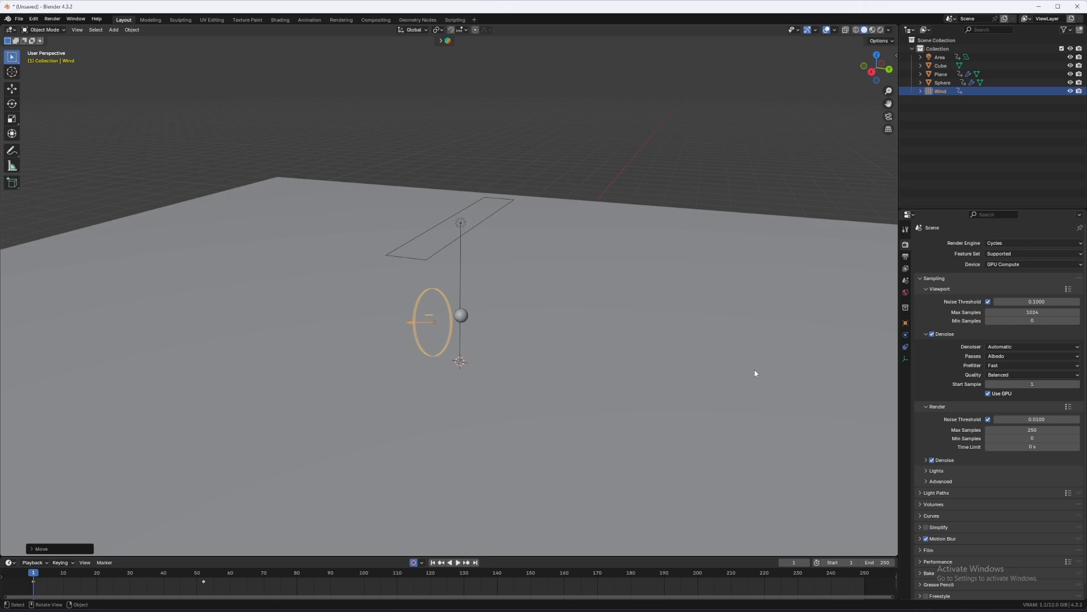
Set the wind force field's Strength to 1.
{"action": "left_click", "coordinate": [905, 334]}
{"action": "left_click", "coordinate": [1020, 308]}
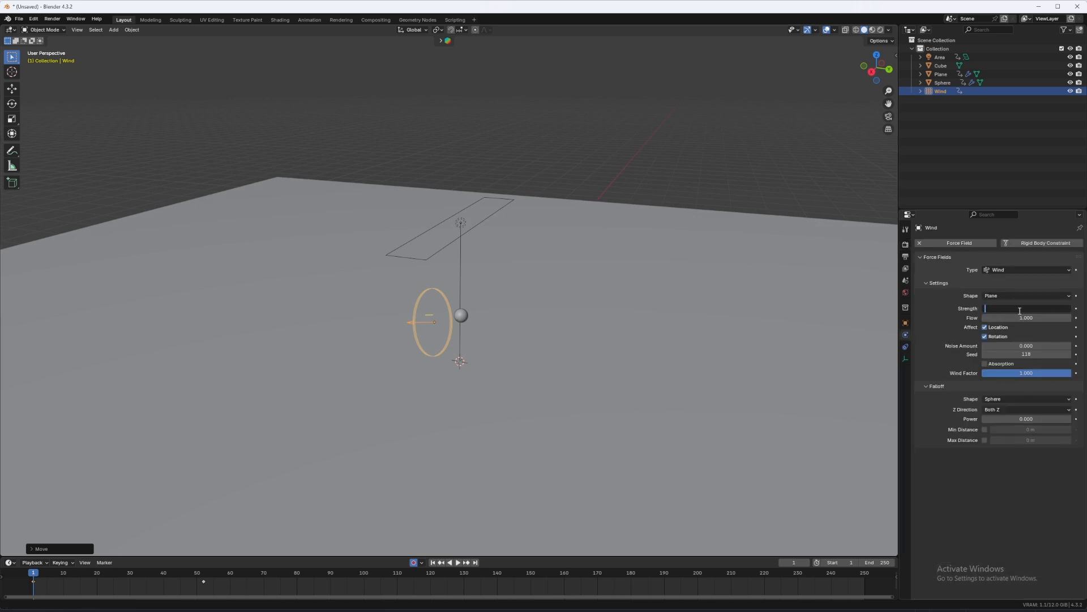
{"action": "type", "text": "1"}
{"action": "key", "text": "Return"}
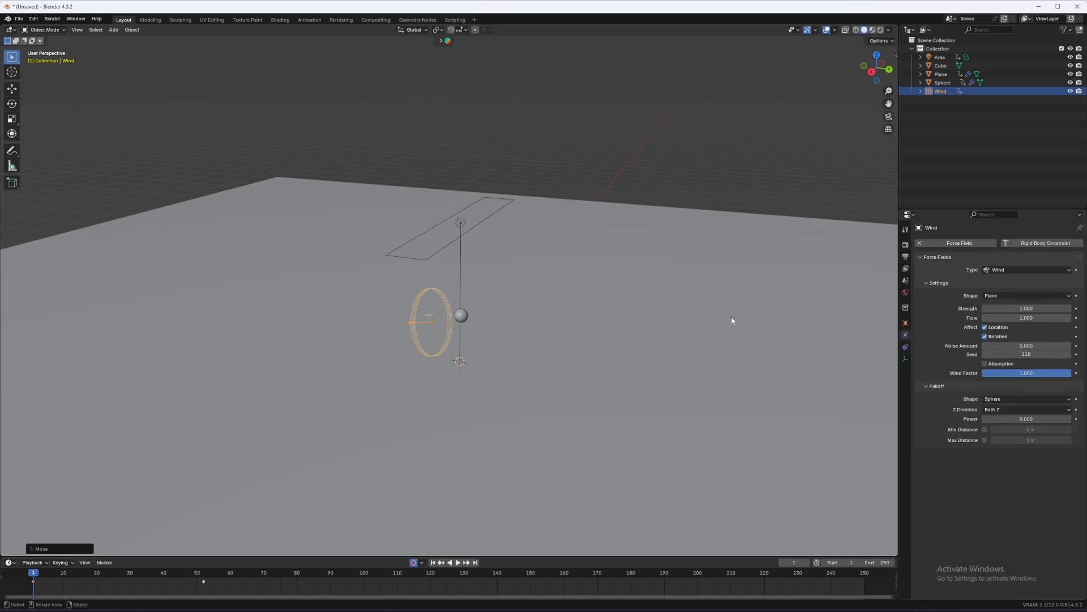
Delete the sphere's existing particle bake and bake the cache again with the changed wind.
{"action": "left_click", "coordinate": [461, 316]}
{"action": "left_click", "coordinate": [905, 347]}
{"action": "left_click", "coordinate": [951, 331]}
Play the rebaked animation to check the wind's effect on the cubes and pause at frame 135.
{"action": "key", "text": "space"}
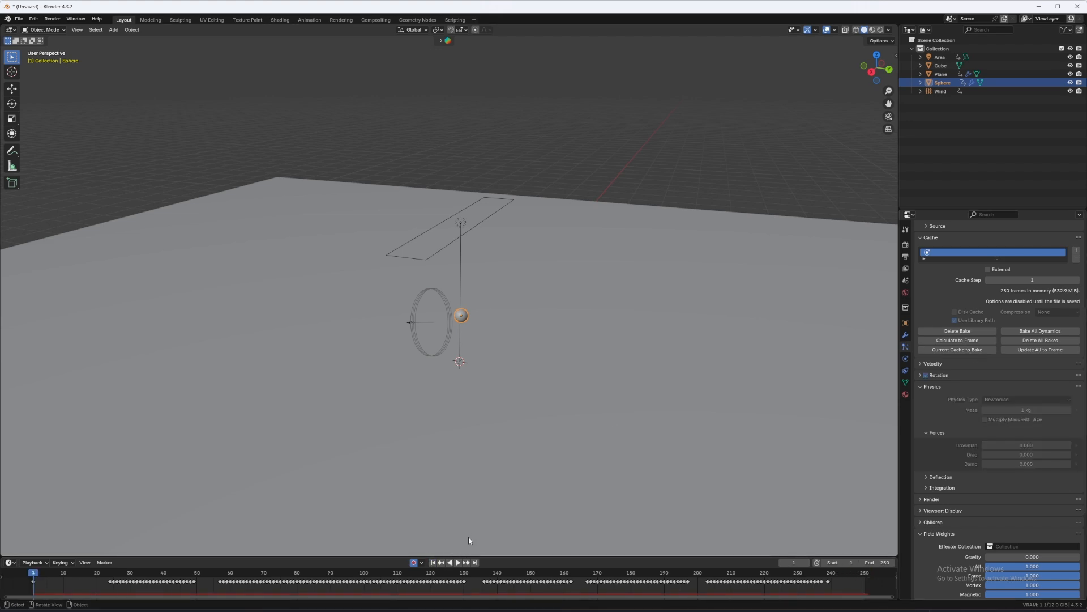
{"action": "scroll", "coordinate": [481, 507], "scroll_direction": "up", "scroll_amount": 6}
{"action": "middle_click_drag", "start_coordinate": [481, 507], "coordinate": [453, 447]}
{"action": "key", "text": "space"}
{"action": "scroll", "coordinate": [437, 480], "scroll_direction": "up", "scroll_amount": 2}
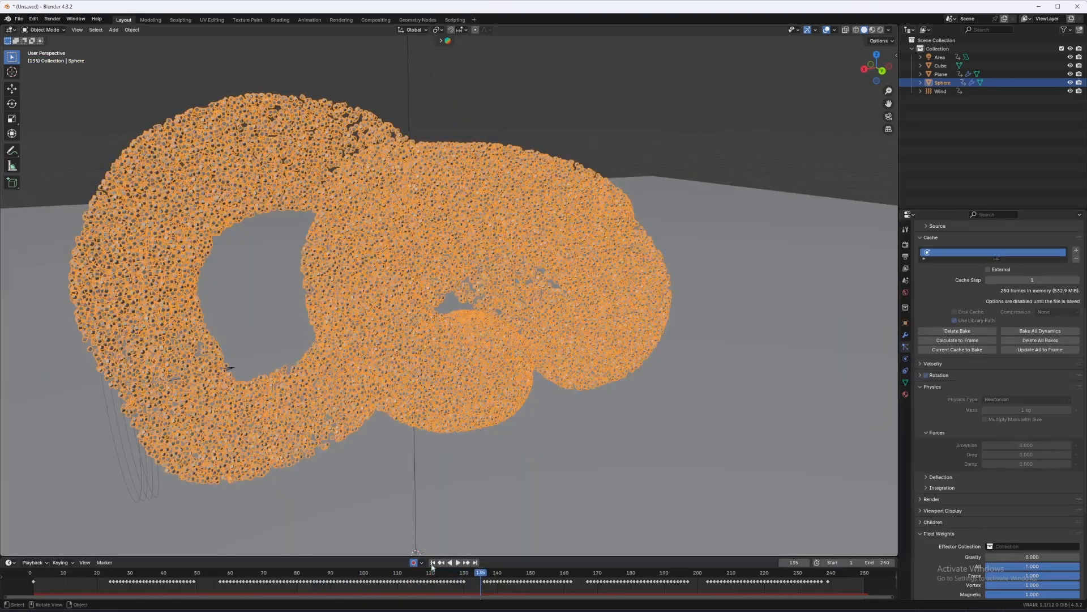
Go to frame 93 and switch the viewport to Rendered shading.
{"action": "left_click_drag", "start_coordinate": [247, 587], "coordinate": [339, 573]}
{"action": "middle_click_drag", "start_coordinate": [493, 443], "coordinate": [506, 440]}
{"action": "key", "text": "z"}
{"action": "left_click", "coordinate": [504, 398]}
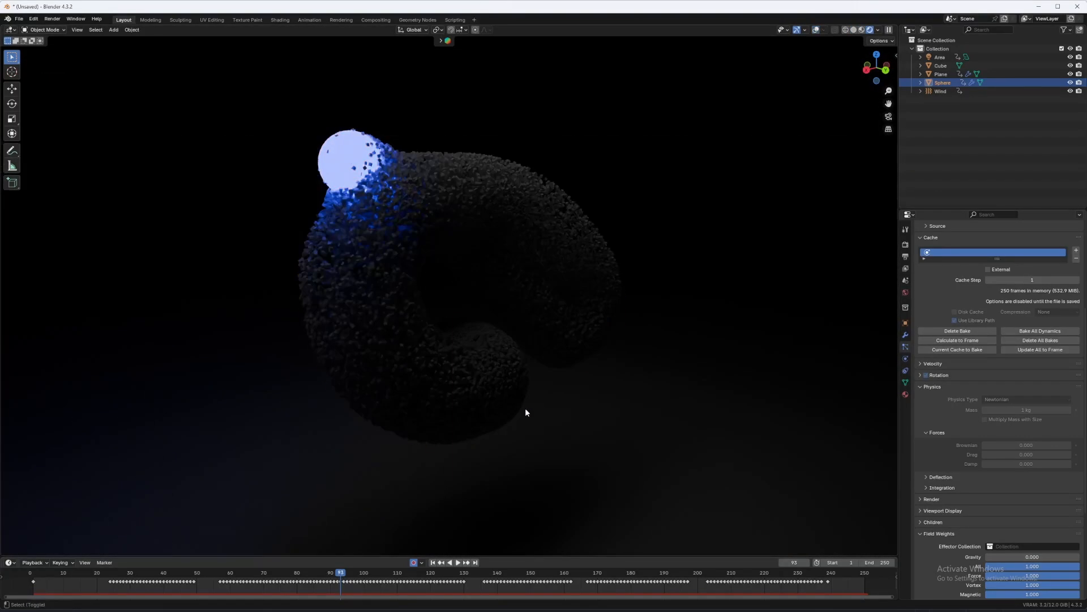
Add a camera and align it to a close-up view inside the curved cube trail.
{"action": "scroll", "coordinate": [513, 408], "scroll_direction": "up", "scroll_amount": 4}
{"action": "middle_click_drag", "start_coordinate": [490, 406], "coordinate": [612, 487]}
{"action": "mouse_move", "coordinate": [420, 410]}
{"action": "middle_mouse_down"}
{"action": "mouse_move", "coordinate": [462, 422]}
{"action": "mouse_move", "coordinate": [425, 391]}
{"action": "middle_mouse_up"}
{"action": "scroll", "coordinate": [523, 349], "scroll_direction": "up", "scroll_amount": 2}
{"action": "middle_click_drag", "start_coordinate": [585, 405], "coordinate": [607, 436]}
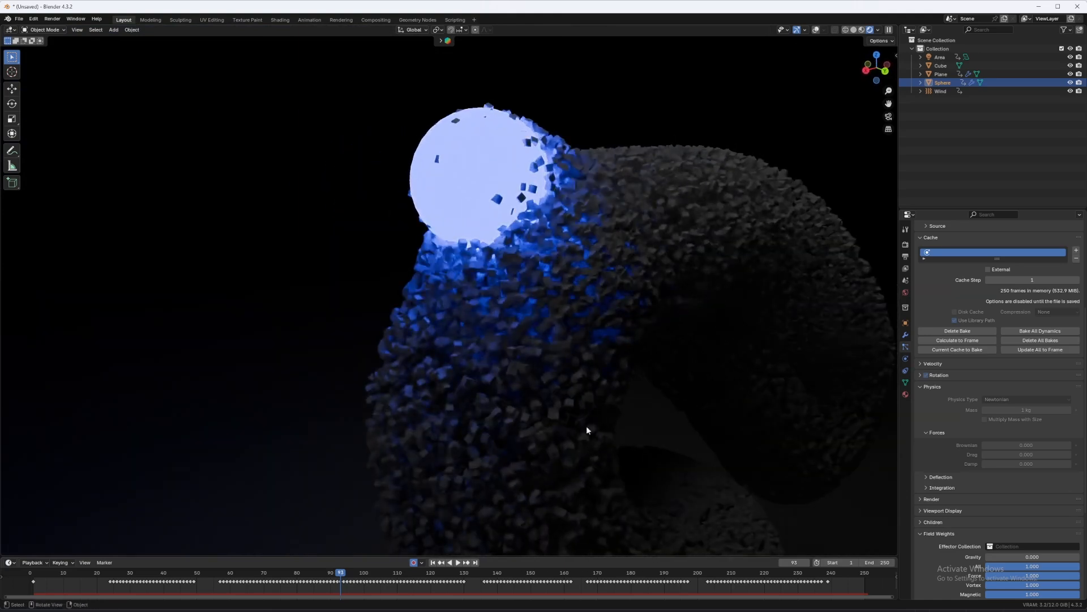
{"action": "middle_click_drag", "start_coordinate": [637, 362], "coordinate": [496, 241], "text": "shift"}
{"action": "scroll", "coordinate": [589, 313], "scroll_direction": "up", "scroll_amount": 5}
{"action": "middle_click_drag", "start_coordinate": [629, 319], "coordinate": [555, 324]}
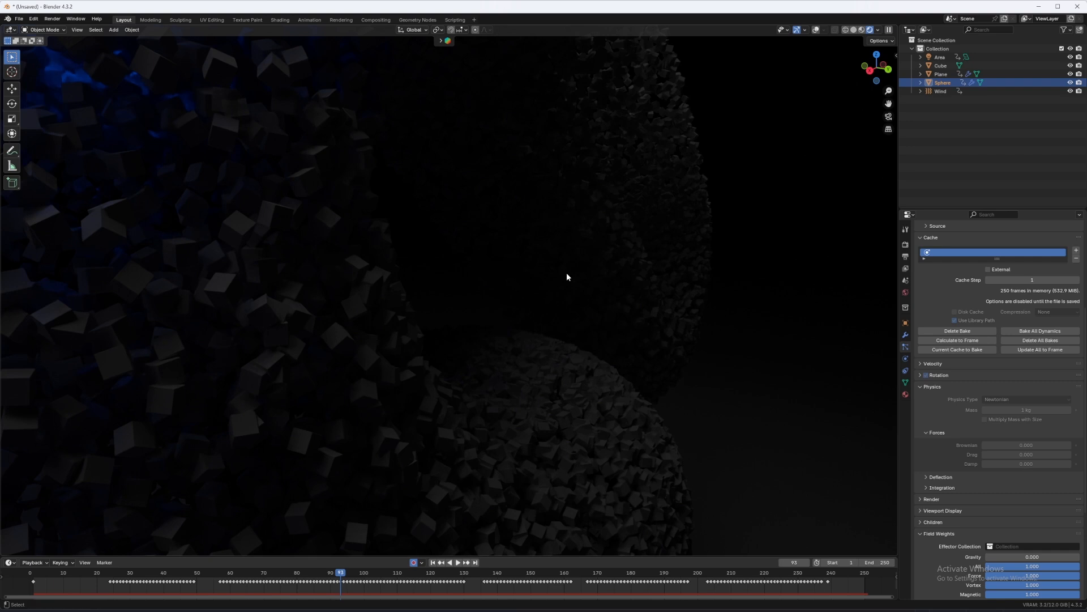
{"action": "key", "text": "shift+a"}
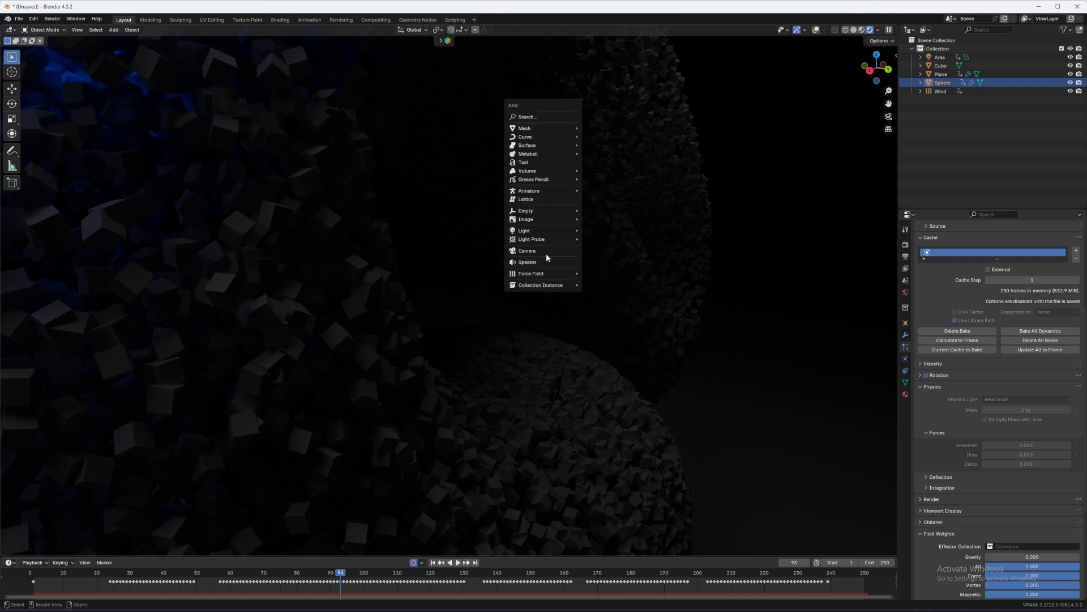
{"action": "left_click", "coordinate": [546, 254]}
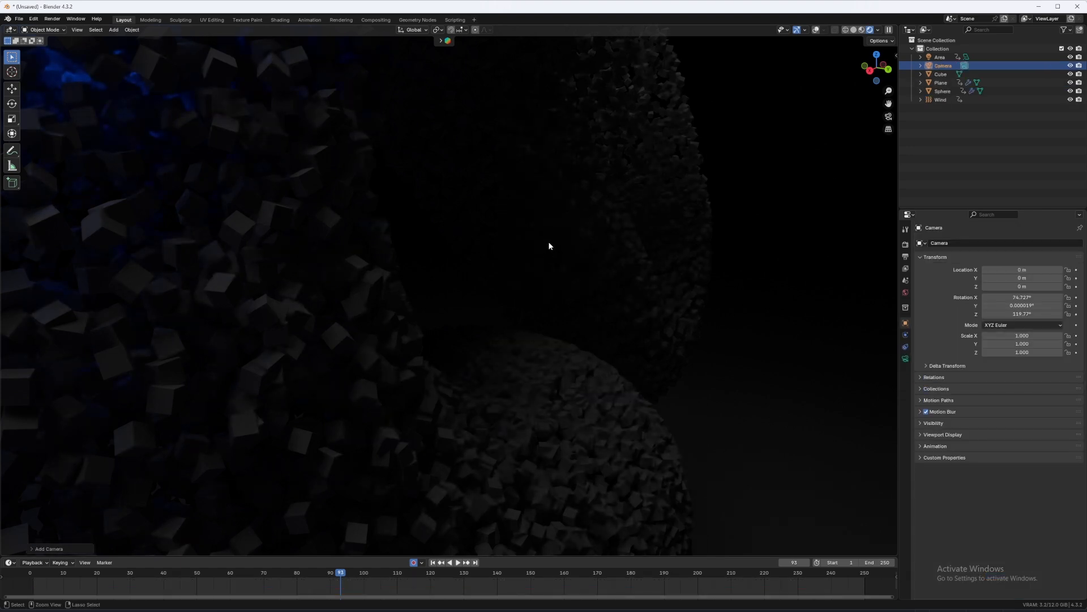
{"action": "key", "text": "ctrl+alt+KP_0"}
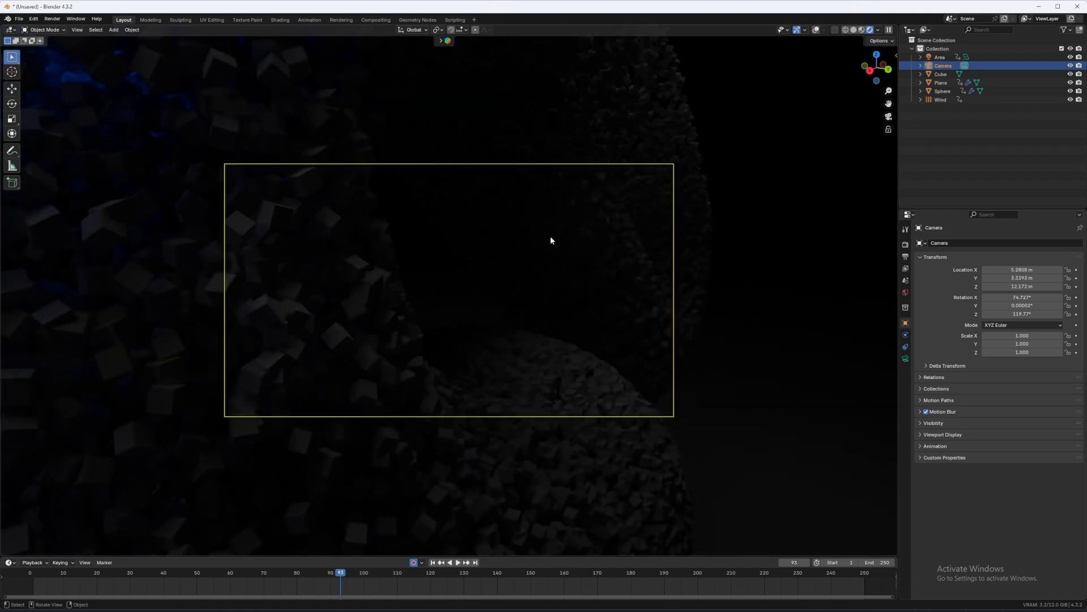
Set the render region to match the camera frame so only that area renders.
{"action": "scroll", "coordinate": [552, 255], "scroll_direction": "down", "scroll_amount": 6}
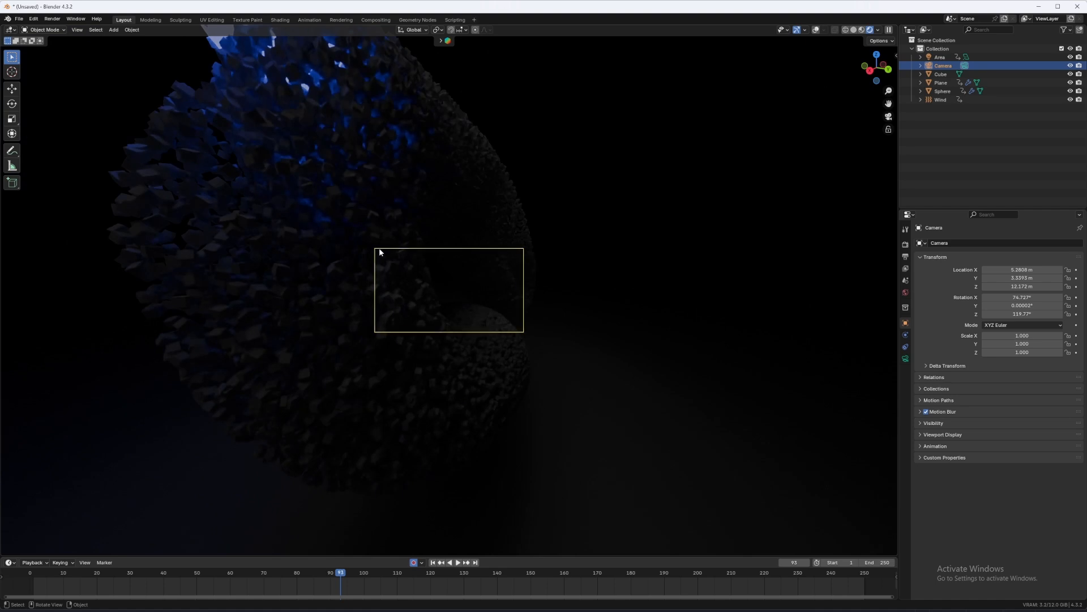
{"action": "scroll", "coordinate": [332, 240], "scroll_direction": "up", "scroll_amount": 6}
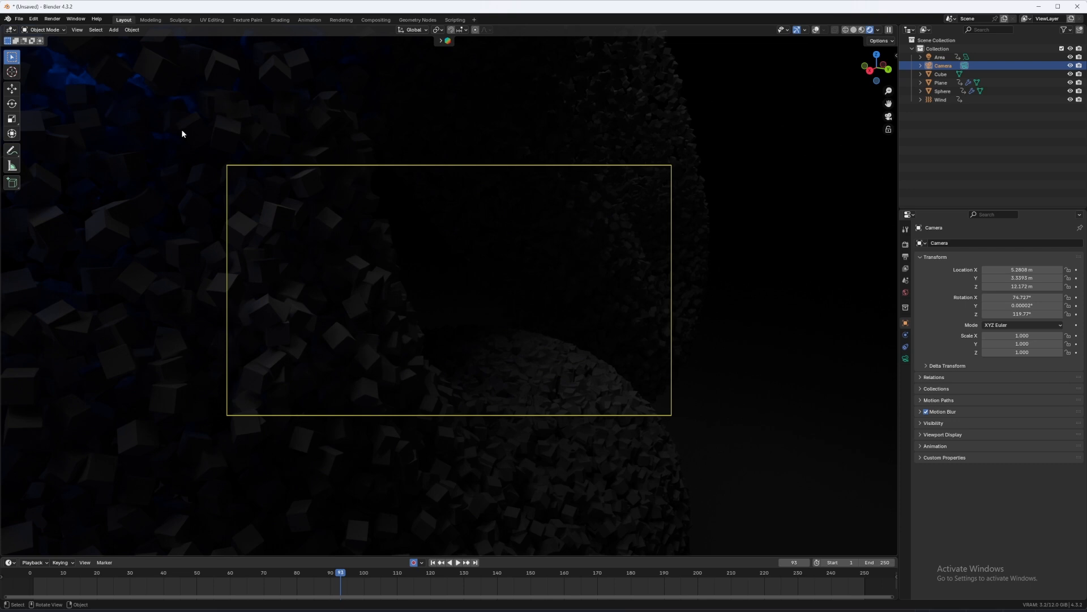
{"action": "key", "text": "ctrl+b"}
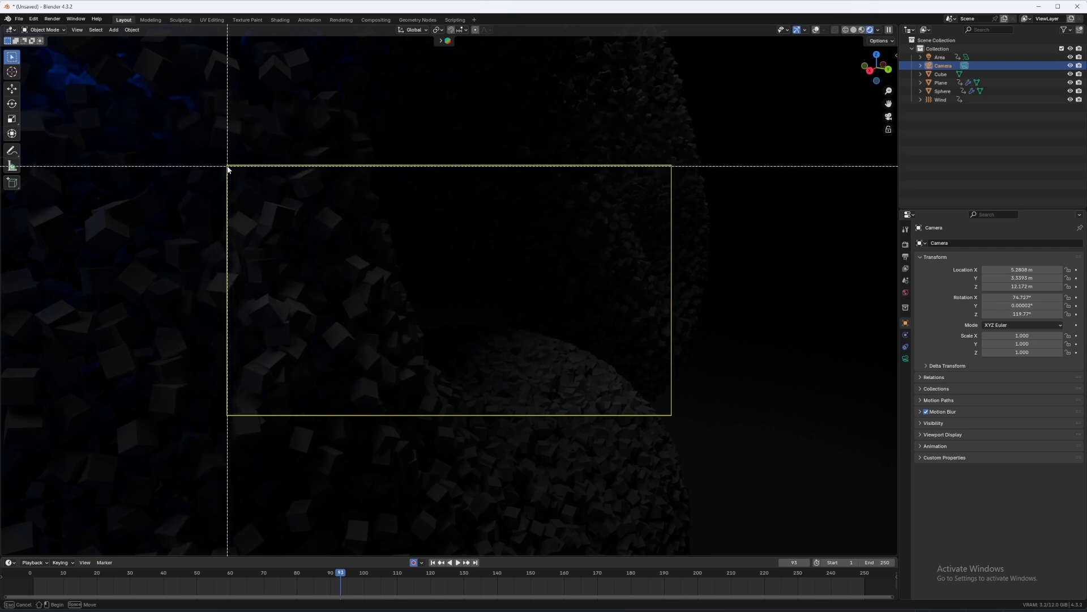
{"action": "left_click_drag", "start_coordinate": [226, 166], "coordinate": [672, 415]}
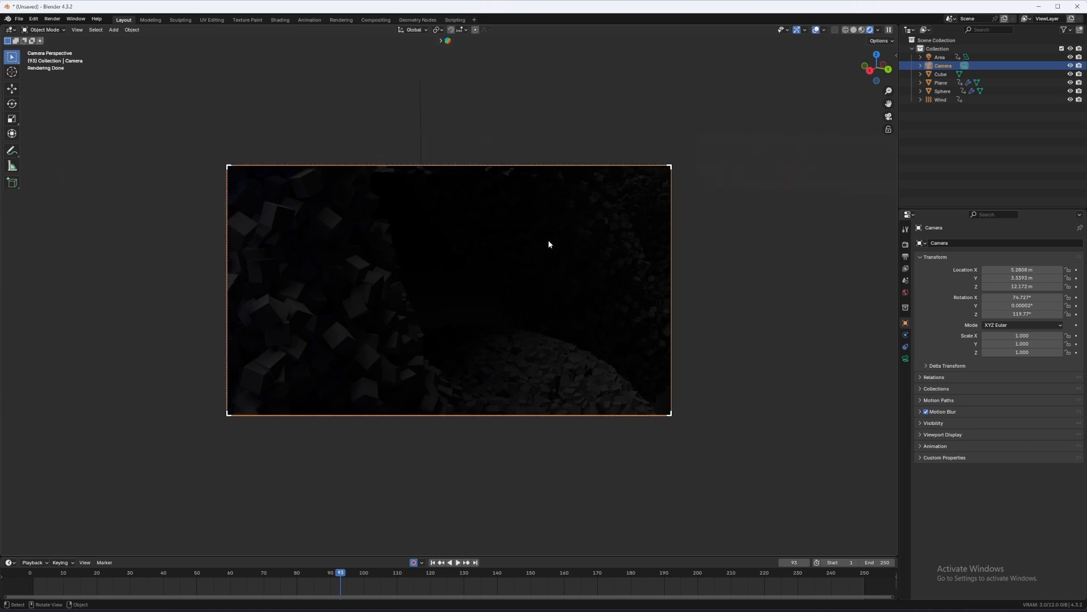
{"action": "scroll", "coordinate": [547, 242], "scroll_direction": "down", "scroll_amount": 3}
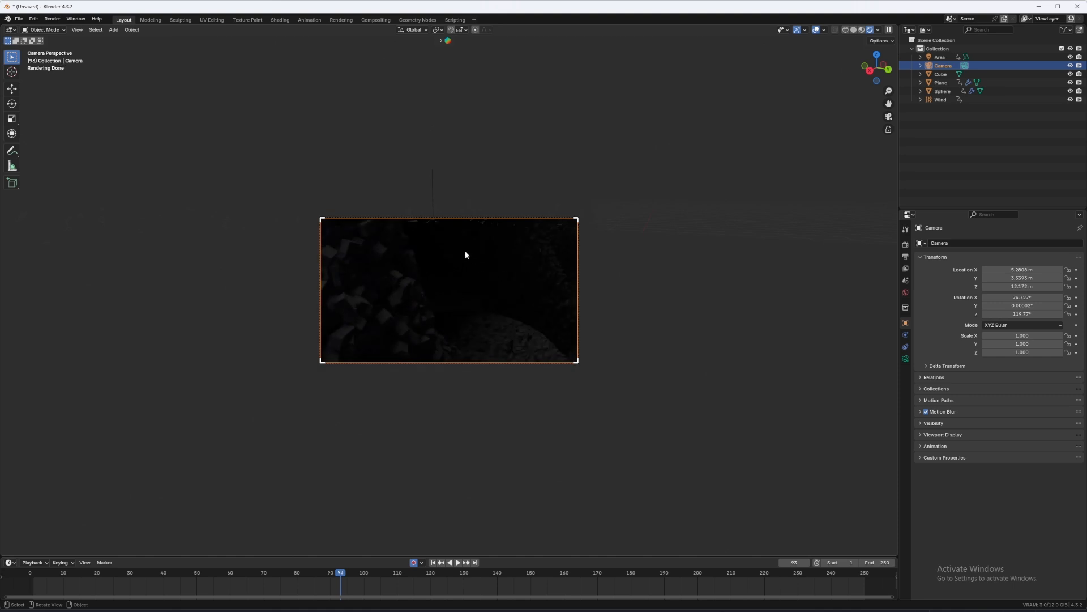
{"action": "scroll", "coordinate": [456, 301], "scroll_direction": "down", "scroll_amount": 1}
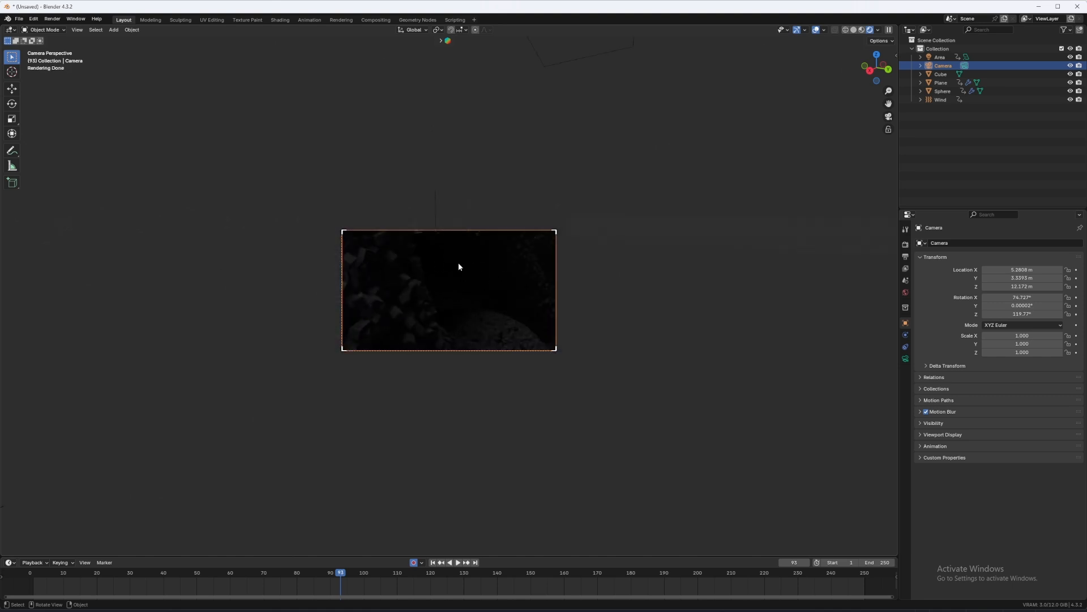
{"action": "scroll", "coordinate": [459, 266], "scroll_direction": "up", "scroll_amount": 5}
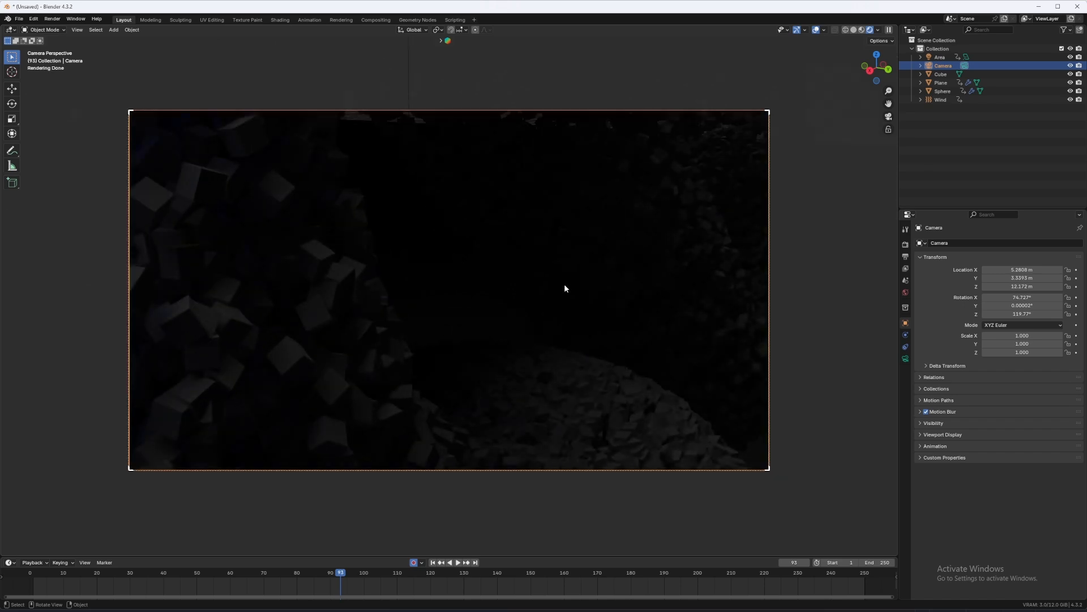
Enable the camera's Depth of Field and try to pick a focus object from the scene.
{"action": "left_click", "coordinate": [905, 358]}
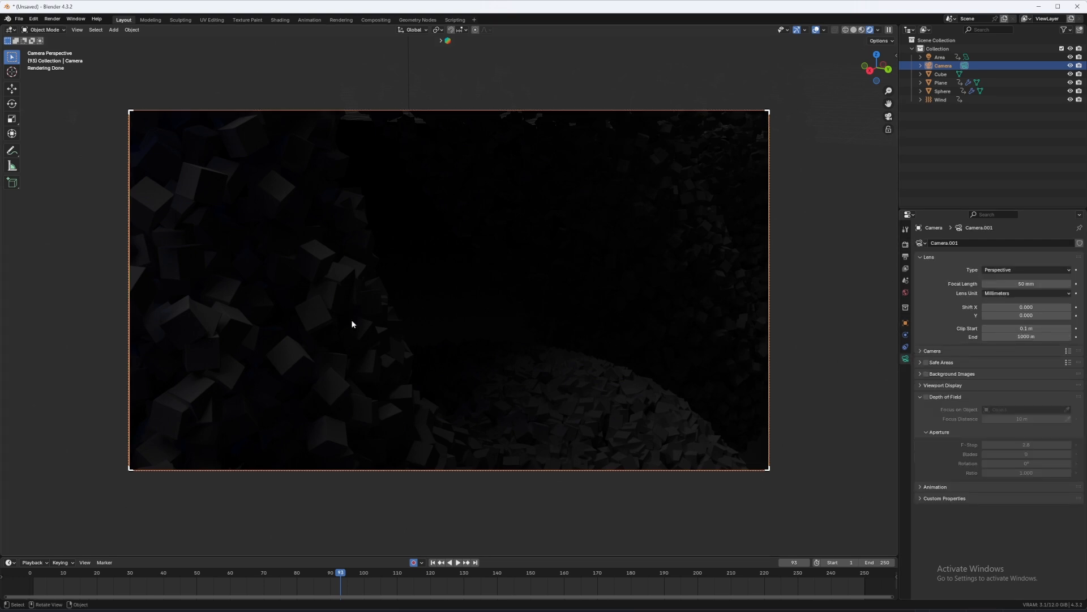
{"action": "left_click", "coordinate": [927, 397]}
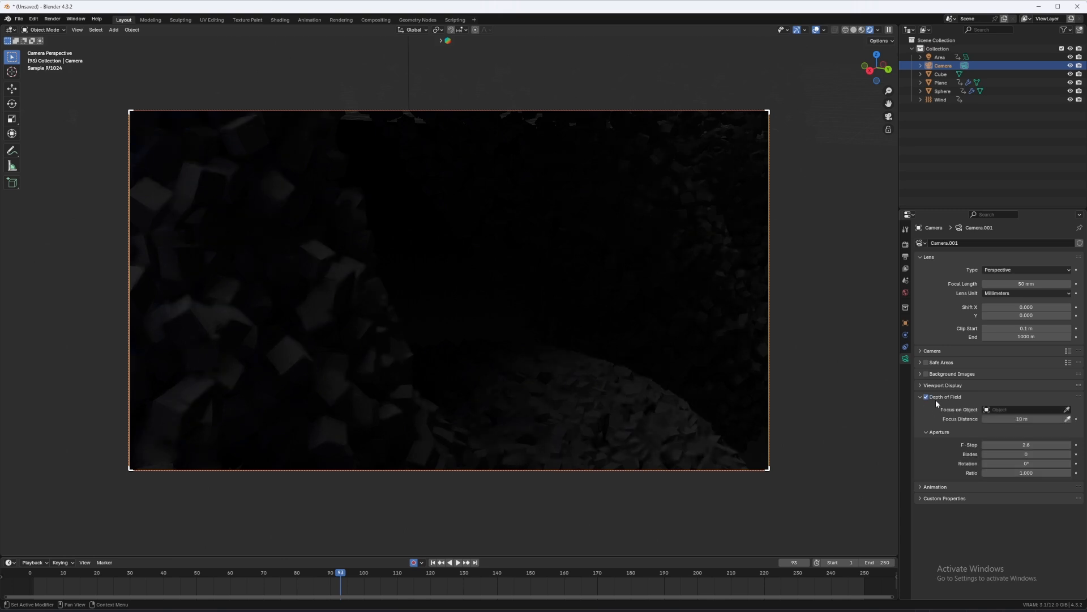
{"action": "left_click", "coordinate": [1067, 409]}
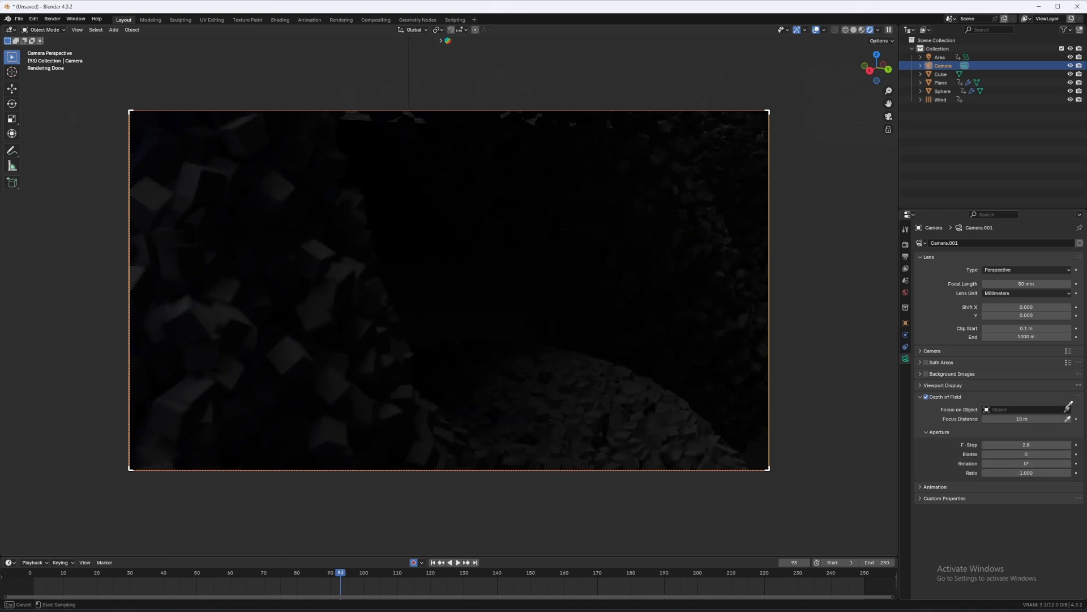
{"action": "left_click", "coordinate": [964, 337]}
{"action": "left_click", "coordinate": [691, 221]}
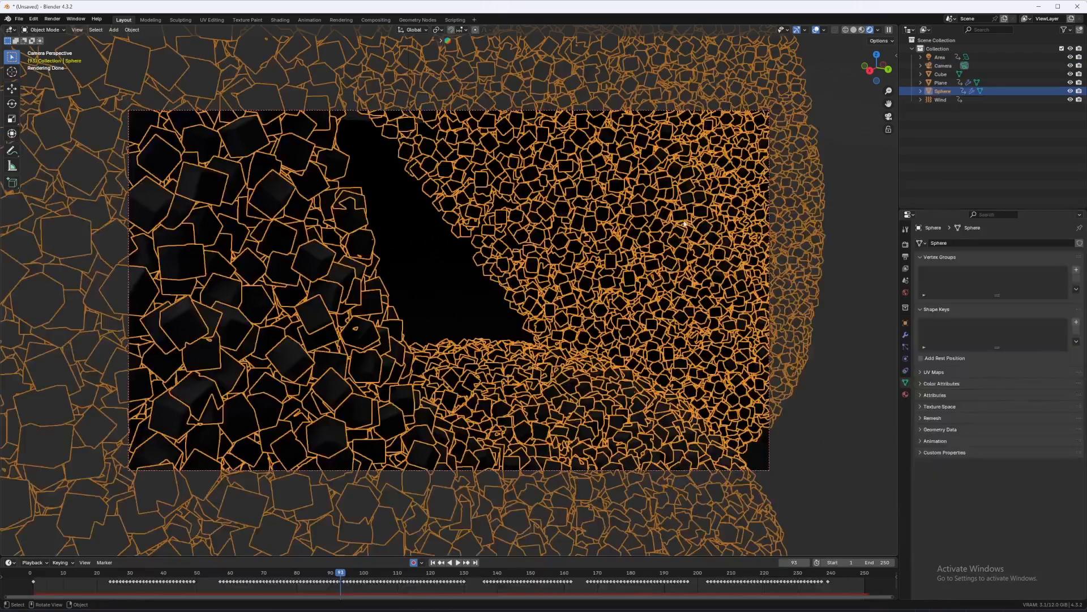
Show the viewport's view settings and create a new annotation layer.
{"action": "key", "text": "n"}
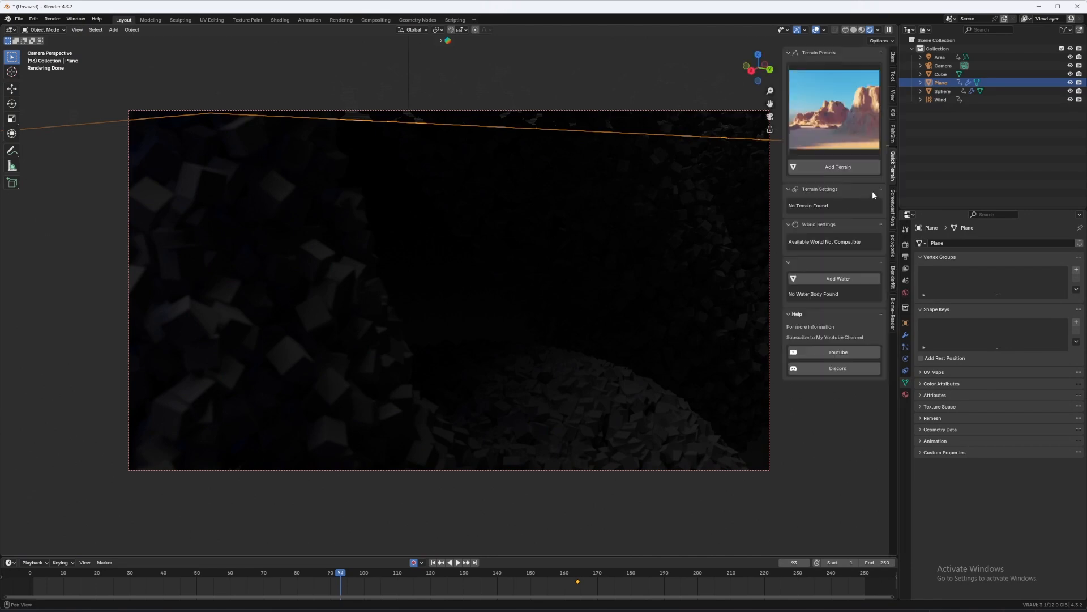
{"action": "left_click", "coordinate": [894, 57]}
{"action": "left_click", "coordinate": [894, 75]}
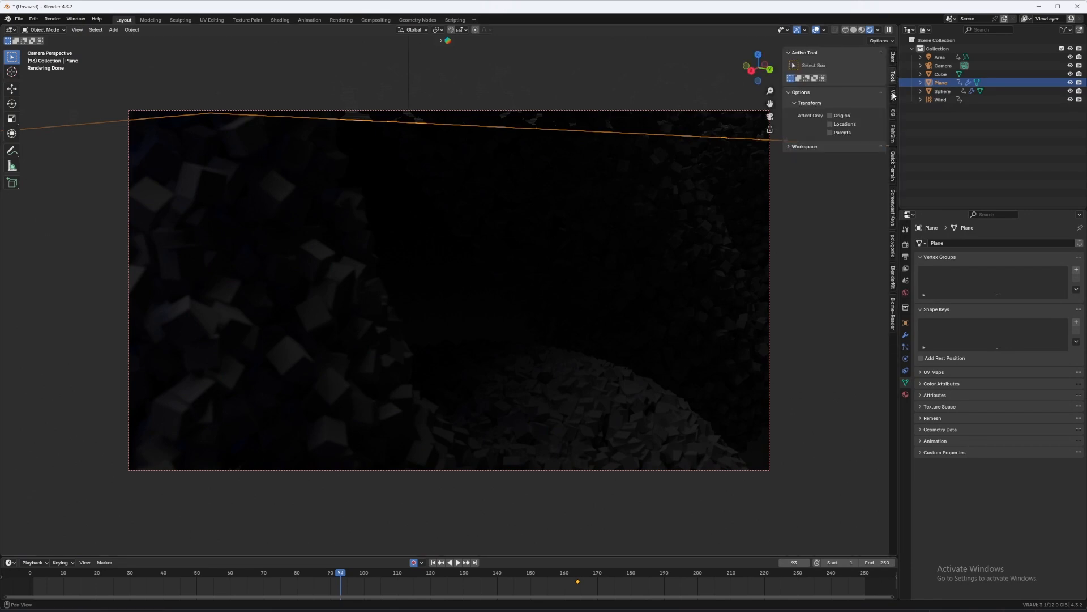
{"action": "left_click", "coordinate": [893, 95]}
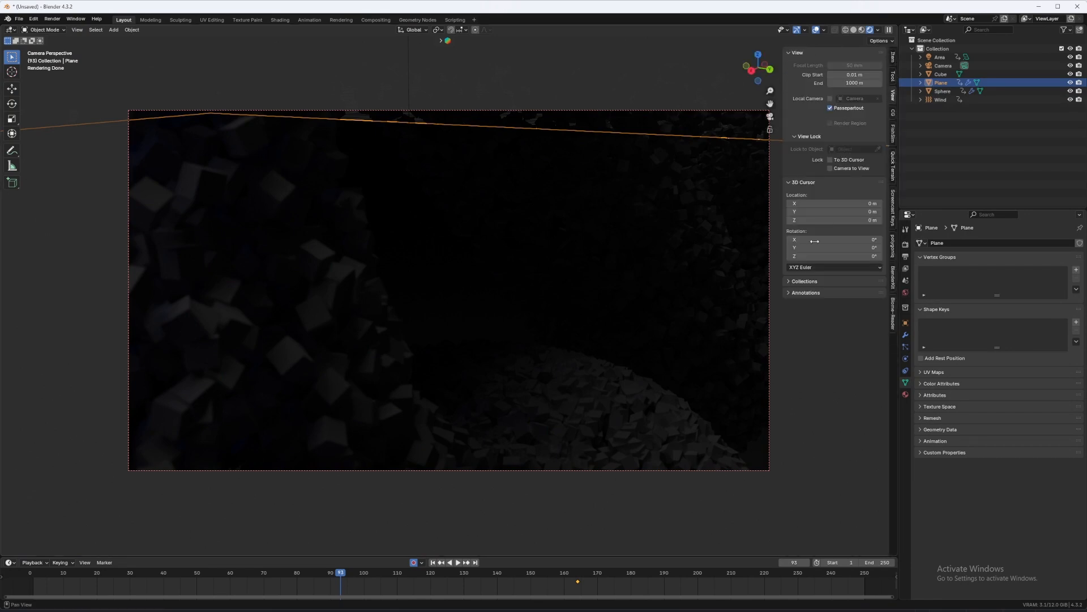
{"action": "left_click", "coordinate": [789, 293]}
{"action": "left_click", "coordinate": [824, 306]}
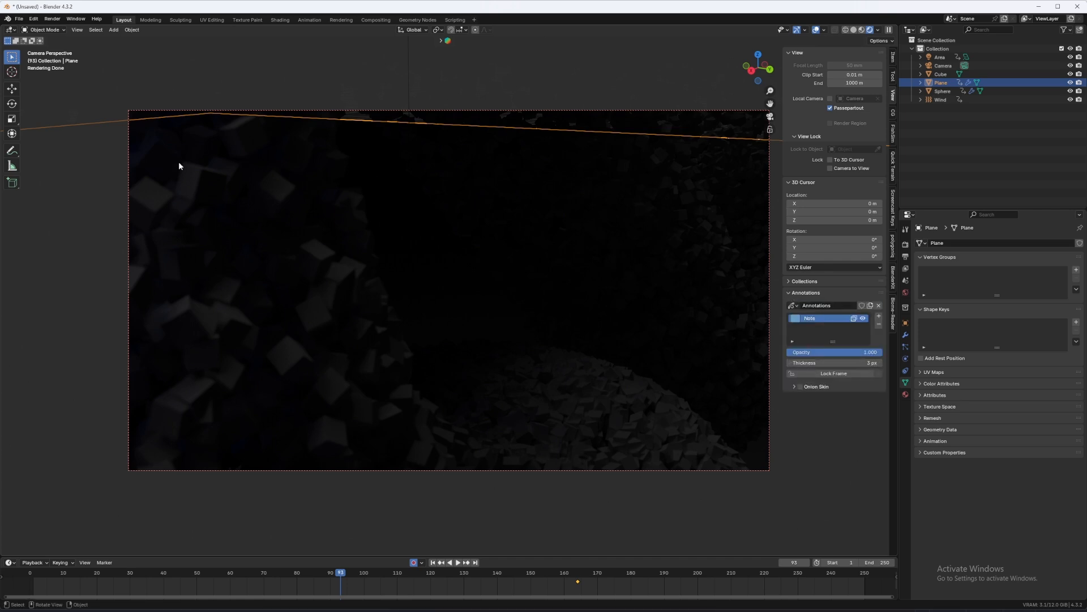
Mark the right and left cube masses with freehand annotation strokes, delete the annotations and return to the Select Box tool.
{"action": "left_click", "coordinate": [12, 150]}
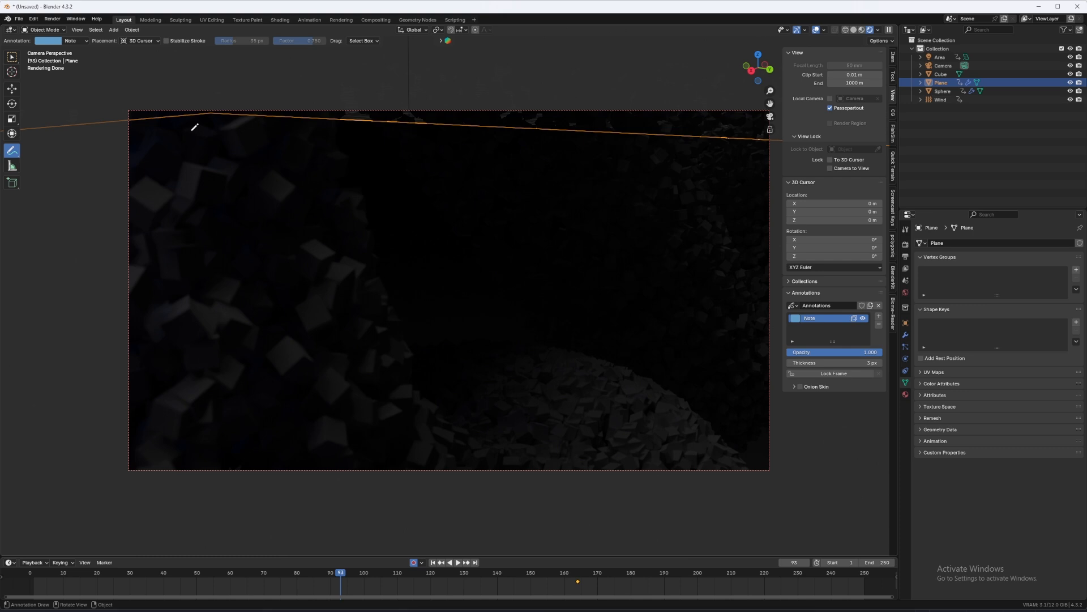
{"action": "mouse_move", "coordinate": [695, 188]}
{"action": "left_mouse_down"}
{"action": "mouse_move", "coordinate": [507, 259]}
{"action": "mouse_move", "coordinate": [685, 284]}
{"action": "mouse_move", "coordinate": [687, 201]}
{"action": "mouse_move", "coordinate": [662, 271]}
{"action": "left_mouse_up"}
{"action": "key", "text": "z"}
{"action": "left_click", "coordinate": [722, 295]}
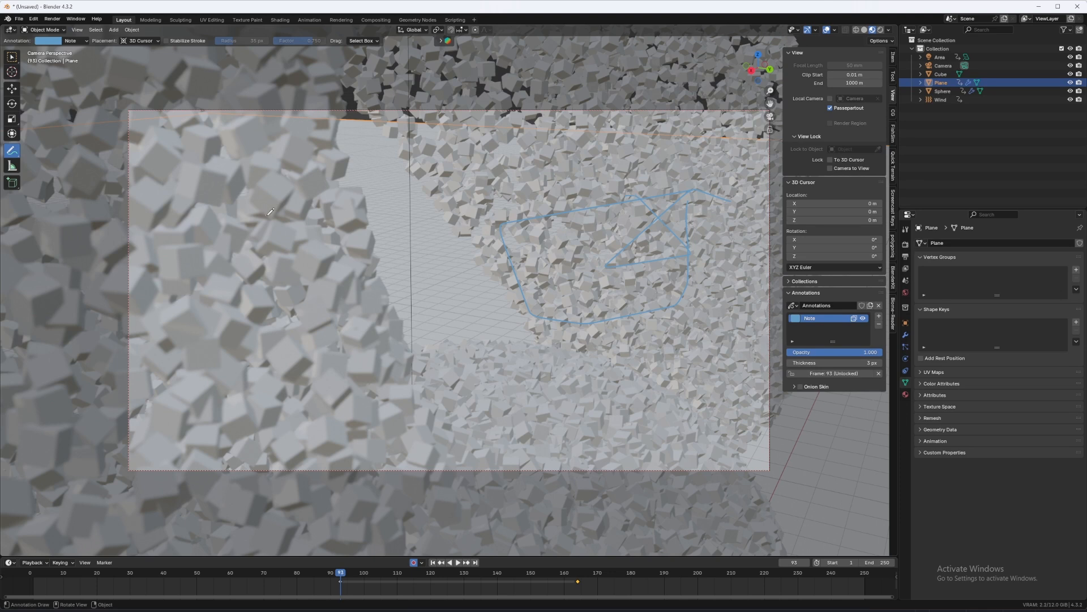
{"action": "mouse_move", "coordinate": [227, 170]}
{"action": "left_mouse_down"}
{"action": "mouse_move", "coordinate": [267, 362]}
{"action": "mouse_move", "coordinate": [311, 361]}
{"action": "left_mouse_up"}
{"action": "left_click_drag", "start_coordinate": [282, 179], "coordinate": [359, 334]}
{"action": "left_click_drag", "start_coordinate": [11, 159], "coordinate": [55, 214]}
{"action": "mouse_move", "coordinate": [245, 234]}
{"action": "left_mouse_down"}
{"action": "mouse_move", "coordinate": [242, 286]}
{"action": "mouse_move", "coordinate": [263, 340]}
{"action": "mouse_move", "coordinate": [257, 269]}
{"action": "mouse_move", "coordinate": [280, 257]}
{"action": "mouse_move", "coordinate": [342, 321]}
{"action": "mouse_move", "coordinate": [330, 295]}
{"action": "left_mouse_up"}
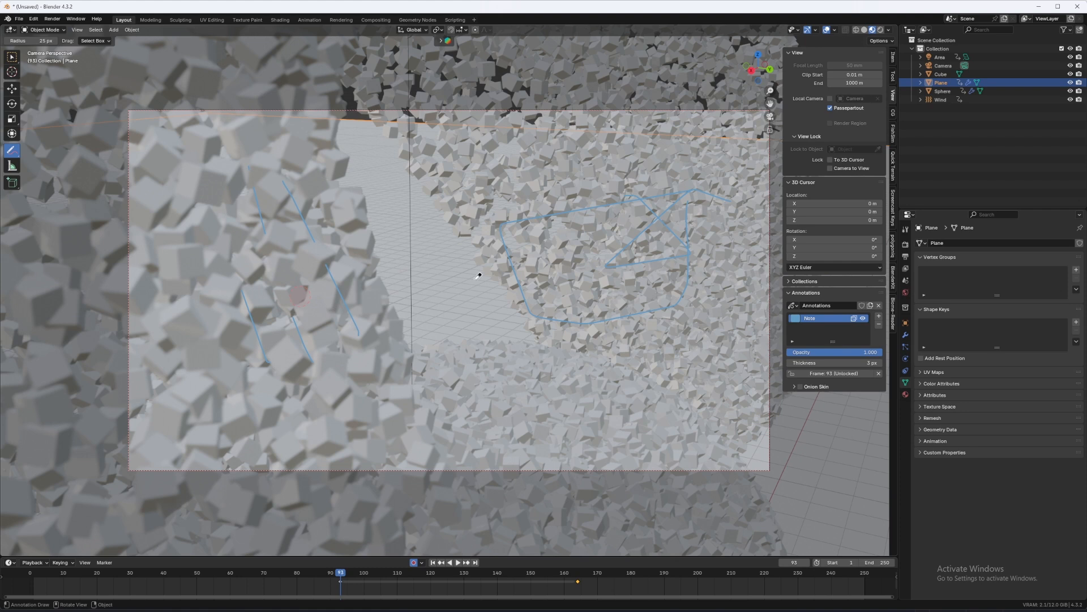
{"action": "left_click", "coordinate": [879, 305]}
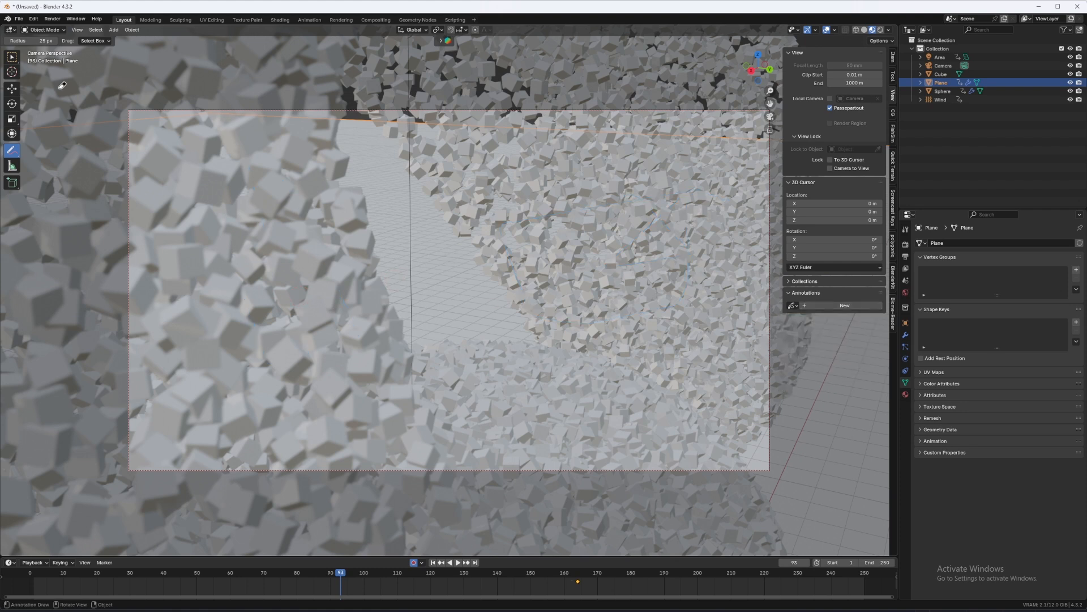
{"action": "left_click", "coordinate": [11, 56]}
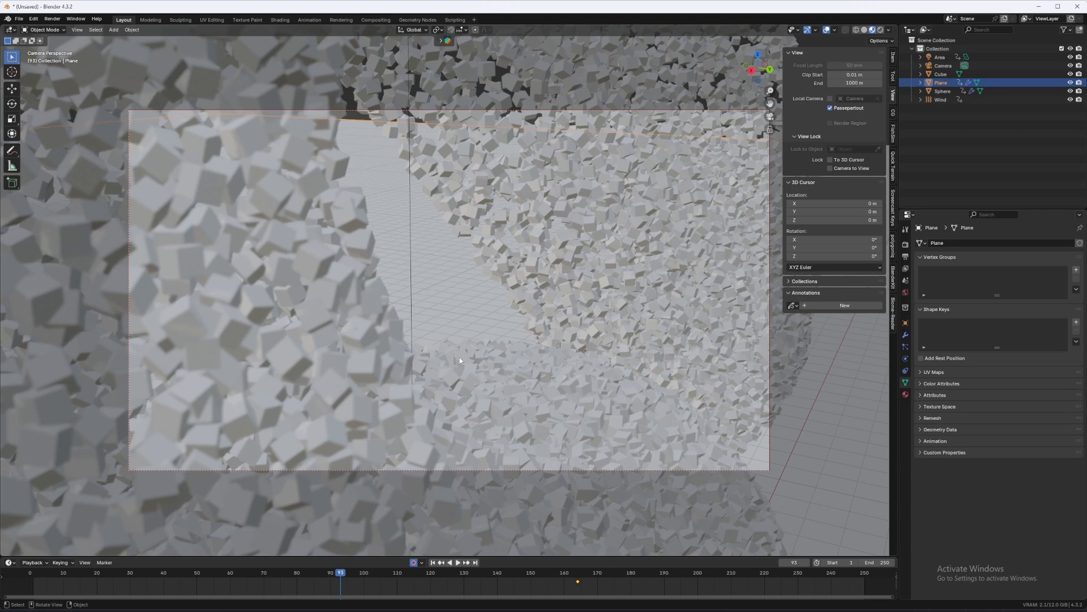
Return to the camera view and check the shot in Rendered shading.
{"action": "scroll", "coordinate": [298, 278], "scroll_direction": "up", "scroll_amount": 2}
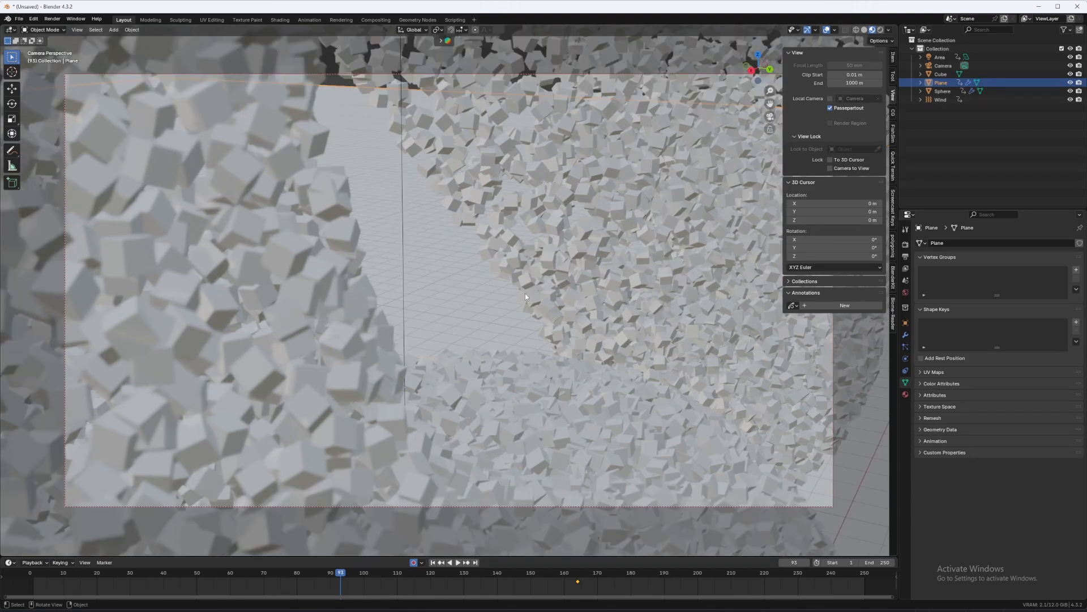
{"action": "scroll", "coordinate": [510, 298], "scroll_direction": "down", "scroll_amount": 2}
{"action": "middle_click_drag", "start_coordinate": [423, 315], "coordinate": [409, 313]}
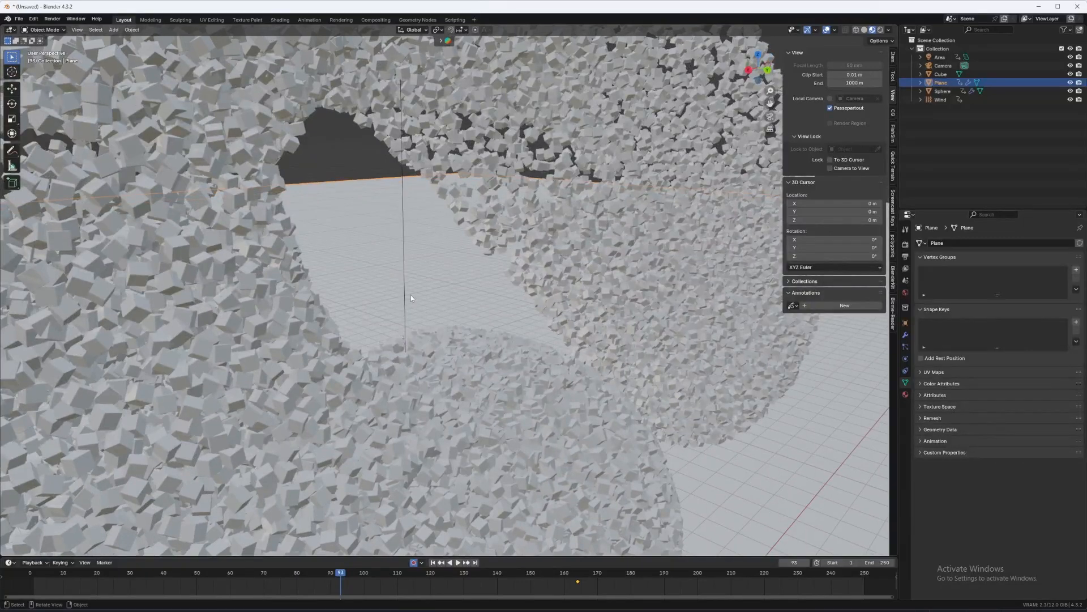
{"action": "key", "text": "KP_0"}
{"action": "key", "text": "x"}
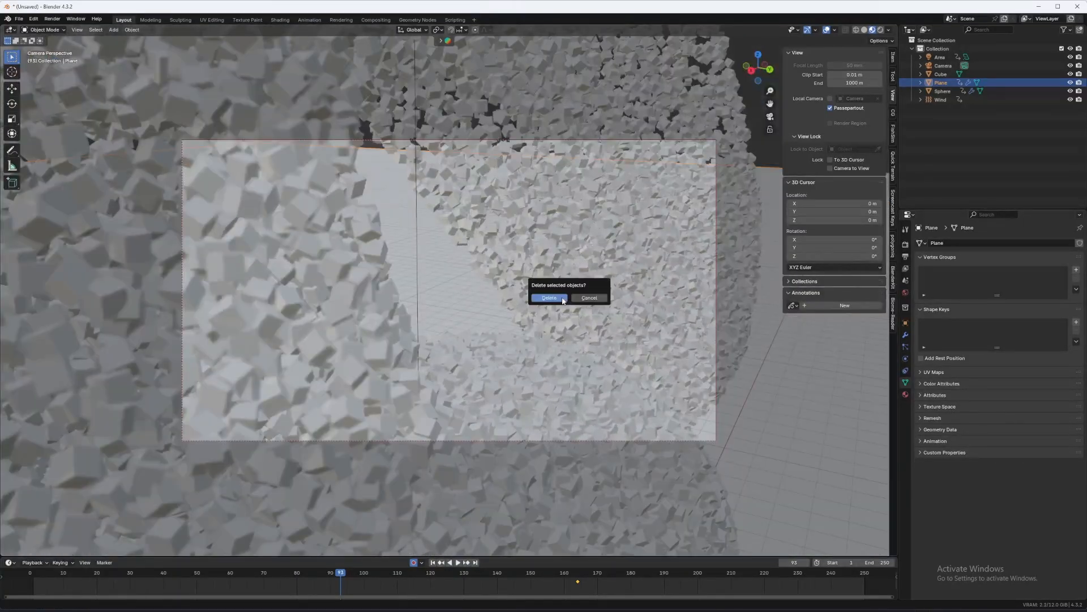
{"action": "left_click", "coordinate": [598, 297]}
{"action": "key", "text": "z"}
{"action": "left_click", "coordinate": [611, 312]}
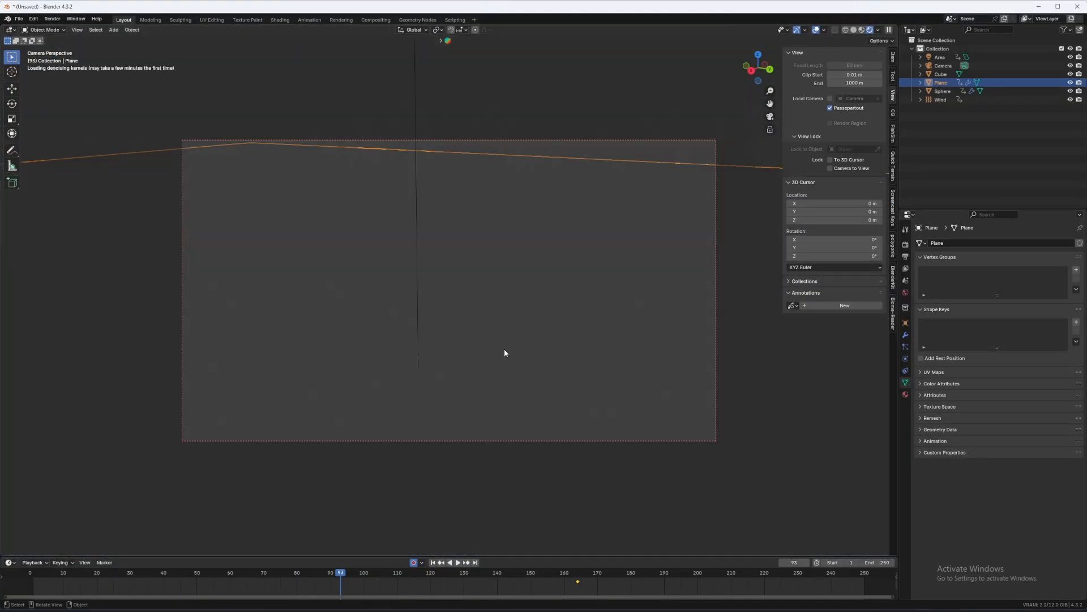
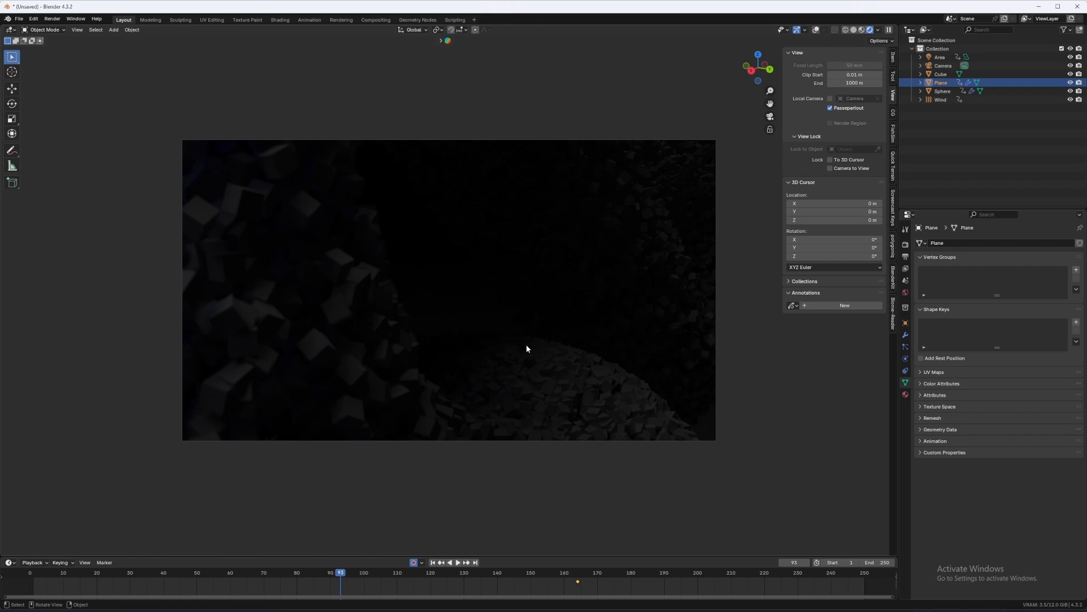
Leave the camera view, add an area light in Solid shading and show the viewport overlays again.
{"action": "key", "text": "z"}
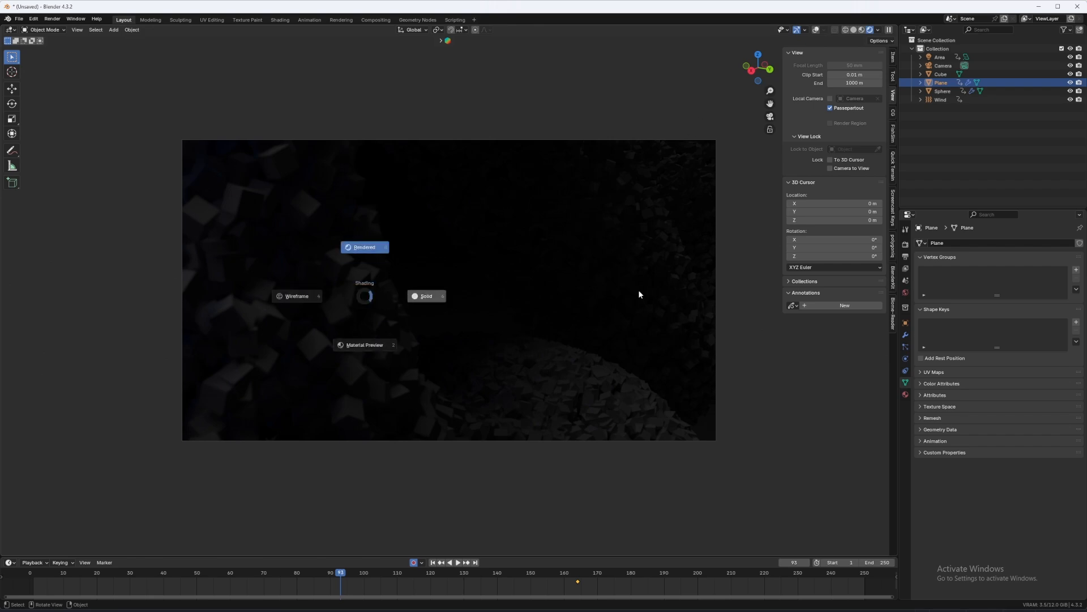
{"action": "left_click", "coordinate": [565, 291]}
{"action": "middle_click_drag", "start_coordinate": [495, 301], "coordinate": [520, 321]}
{"action": "key", "text": "shift+a"}
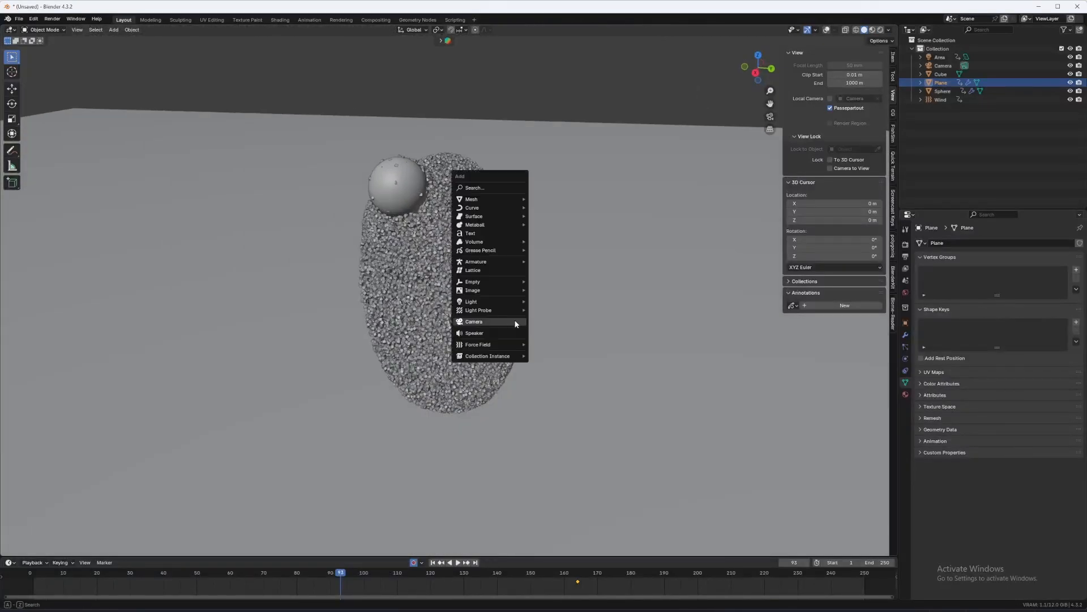
{"action": "mouse_move", "coordinate": [501, 303]}
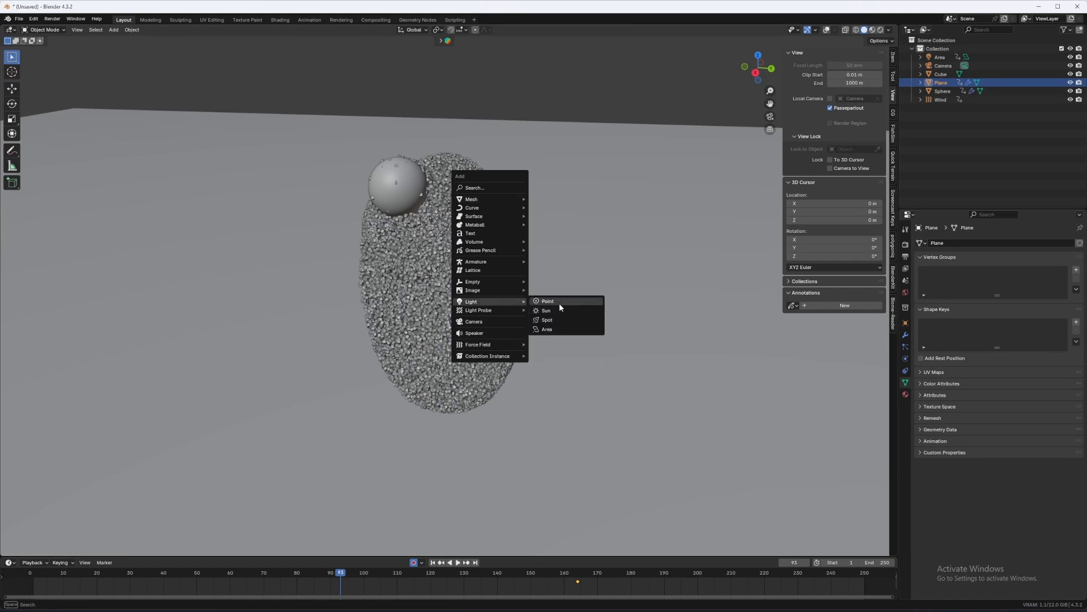
{"action": "left_click", "coordinate": [554, 331]}
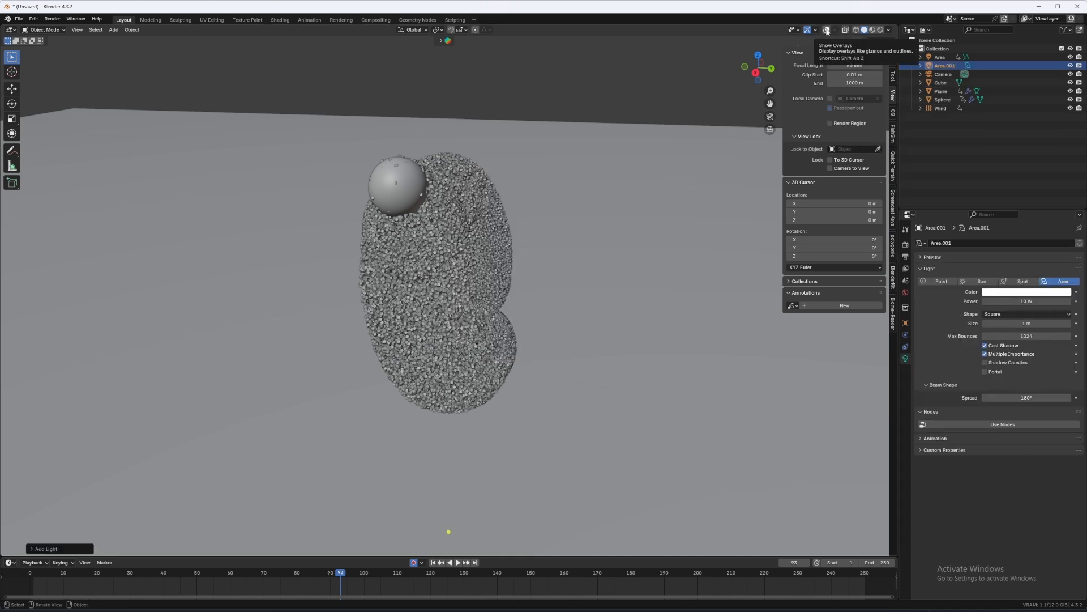
{"action": "key", "text": "shift+alt+z"}
{"action": "middle_click_drag", "start_coordinate": [477, 233], "coordinate": [451, 341]}
{"action": "key", "text": "shift+alt+z"}
{"action": "key", "text": "shift+alt+z"}
Move the new area light up along Z until it sits above the cube trail.
{"action": "key", "text": "g"}
{"action": "key", "text": "z"}
{"action": "left_click", "coordinate": [482, 233]}
{"action": "key", "text": "g"}
{"action": "key", "text": "z"}
{"action": "left_click", "coordinate": [475, 137]}
{"action": "middle_click_drag", "start_coordinate": [475, 149], "coordinate": [498, 181]}
Enlarge the new area light and stretch it along Y into a long strip above the cubes.
{"action": "key", "text": "s"}
{"action": "left_click", "coordinate": [557, 248]}
{"action": "key", "text": "s"}
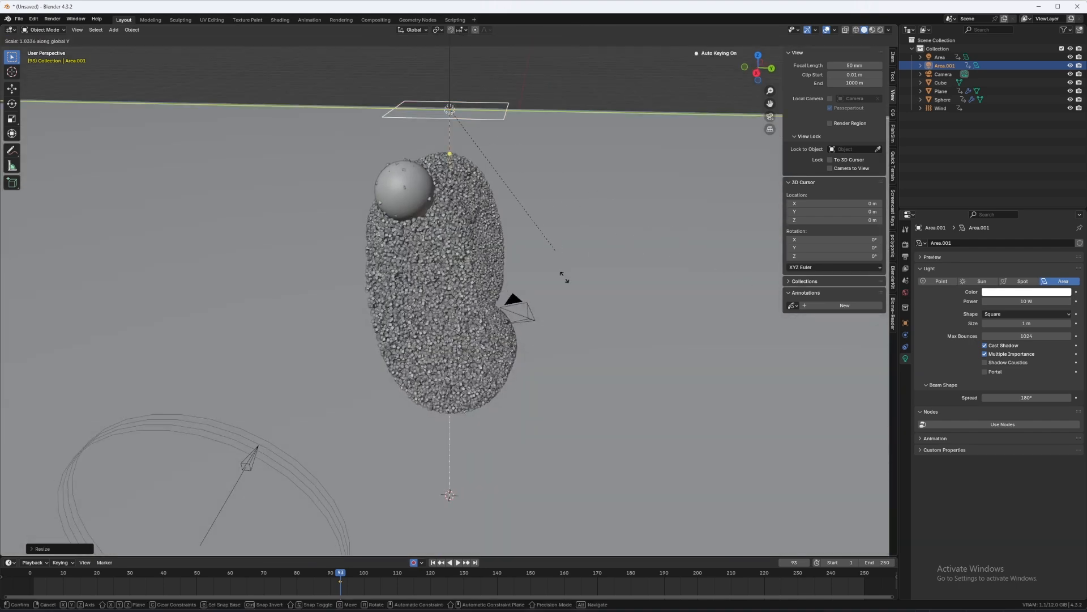
{"action": "left_click", "coordinate": [209, 512]}
{"action": "middle_click_drag", "start_coordinate": [210, 512], "coordinate": [359, 488]}
{"action": "key", "text": "s"}
{"action": "key", "text": "y"}
{"action": "left_click", "coordinate": [504, 548]}
{"action": "middle_click_drag", "start_coordinate": [436, 448], "coordinate": [357, 401]}
{"action": "scroll", "coordinate": [410, 417], "scroll_direction": "up", "scroll_amount": 4}
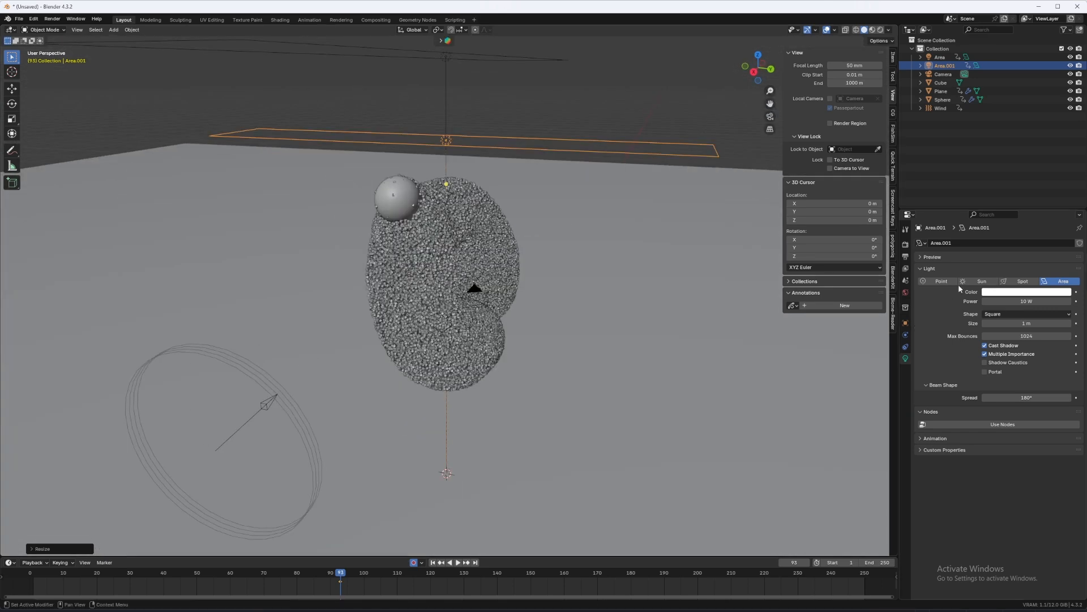
Set the new area light's color to red.
{"action": "left_click", "coordinate": [996, 294]}
{"action": "left_click", "coordinate": [995, 294]}
{"action": "left_click", "coordinate": [1020, 292]}
{"action": "left_click", "coordinate": [1026, 228]}
{"action": "scroll", "coordinate": [522, 398], "scroll_direction": "up", "scroll_amount": 4}
Show the camera view in Rendered shading and set the red area light's power to 50 W.
{"action": "key", "text": "z"}
{"action": "middle_click_drag", "start_coordinate": [577, 347], "coordinate": [557, 350]}
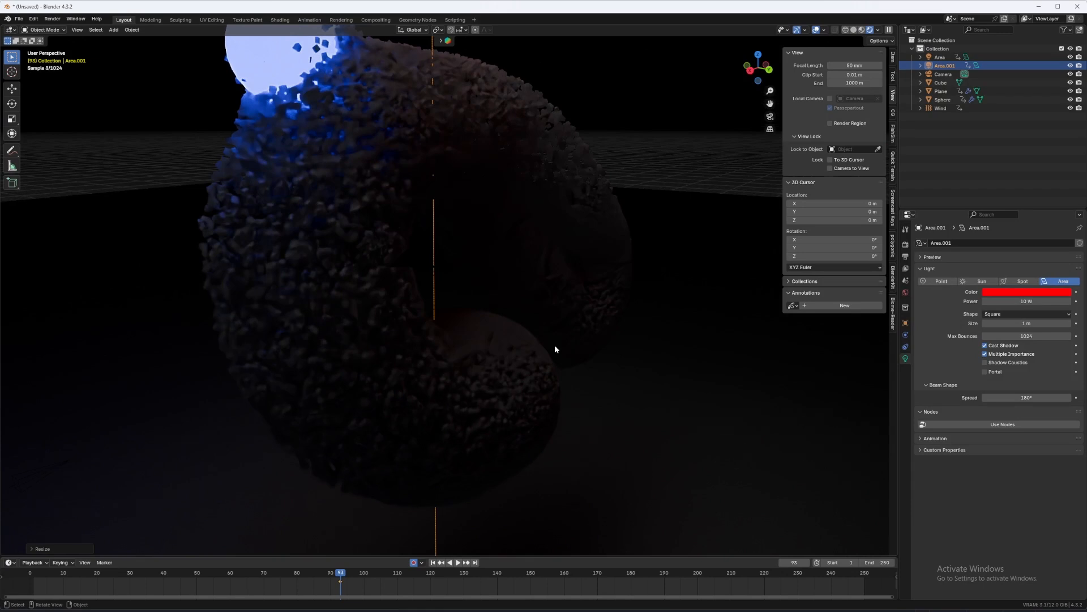
{"action": "key", "text": "KP_0"}
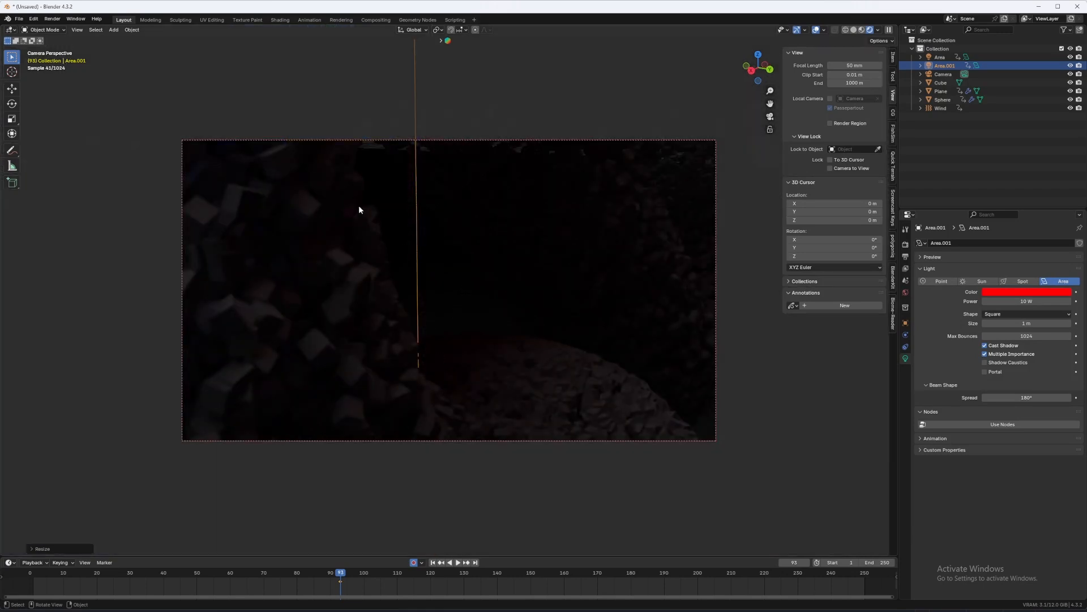
{"action": "left_click", "coordinate": [1037, 300]}
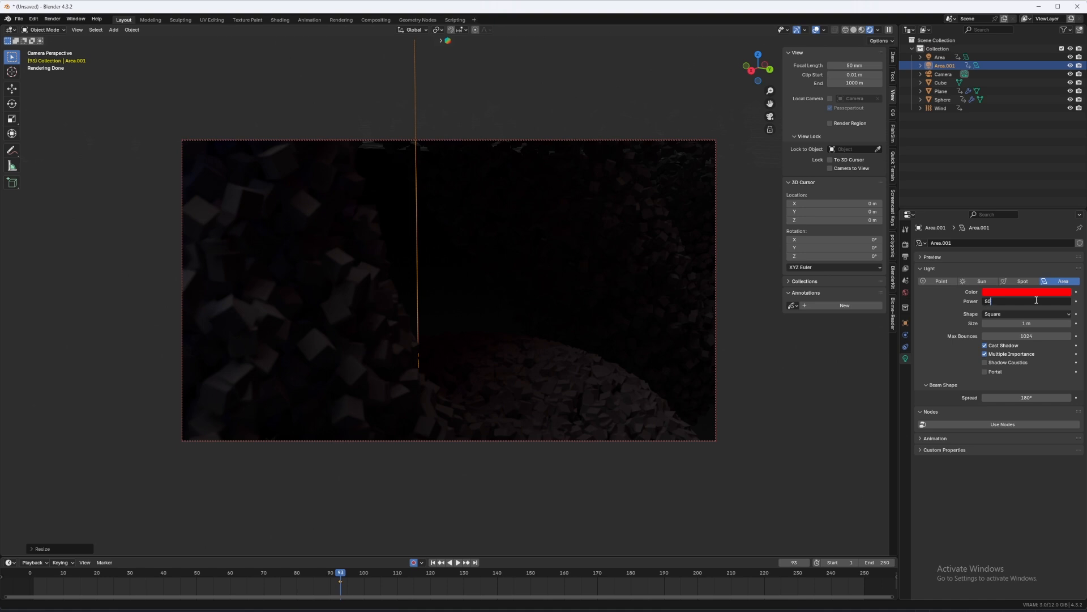
{"action": "type", "text": "50"}
{"action": "key", "text": "Return"}
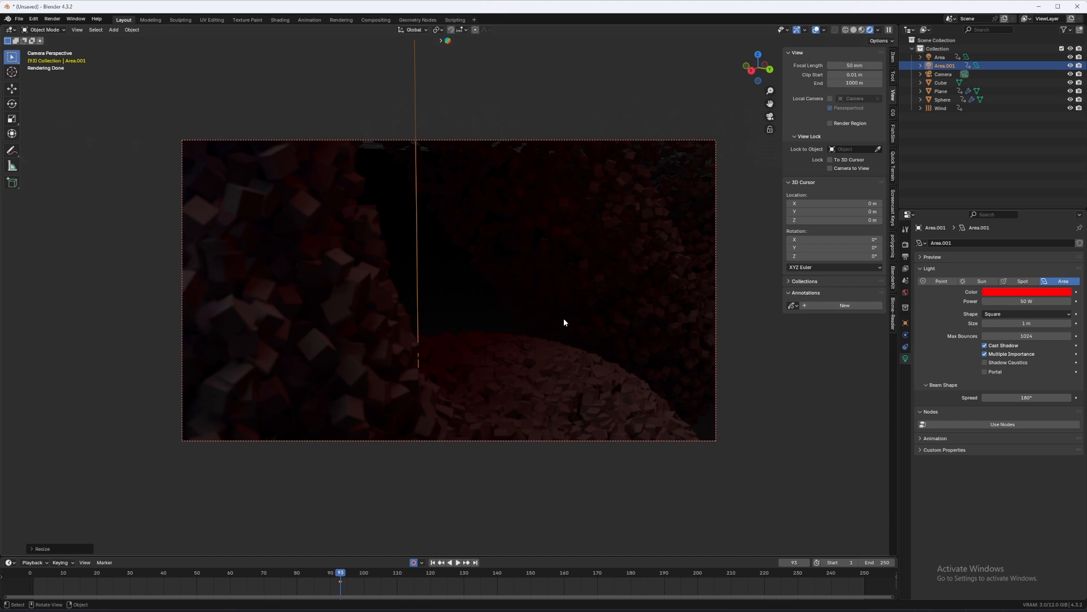
Switch to Solid shading, select the original cube beyond the floor's edge and frame it in the view.
{"action": "key", "text": "z"}
{"action": "left_click", "coordinate": [713, 314]}
{"action": "middle_click_drag", "start_coordinate": [433, 309], "coordinate": [415, 305]}
{"action": "scroll", "coordinate": [414, 305], "scroll_direction": "down", "scroll_amount": 8}
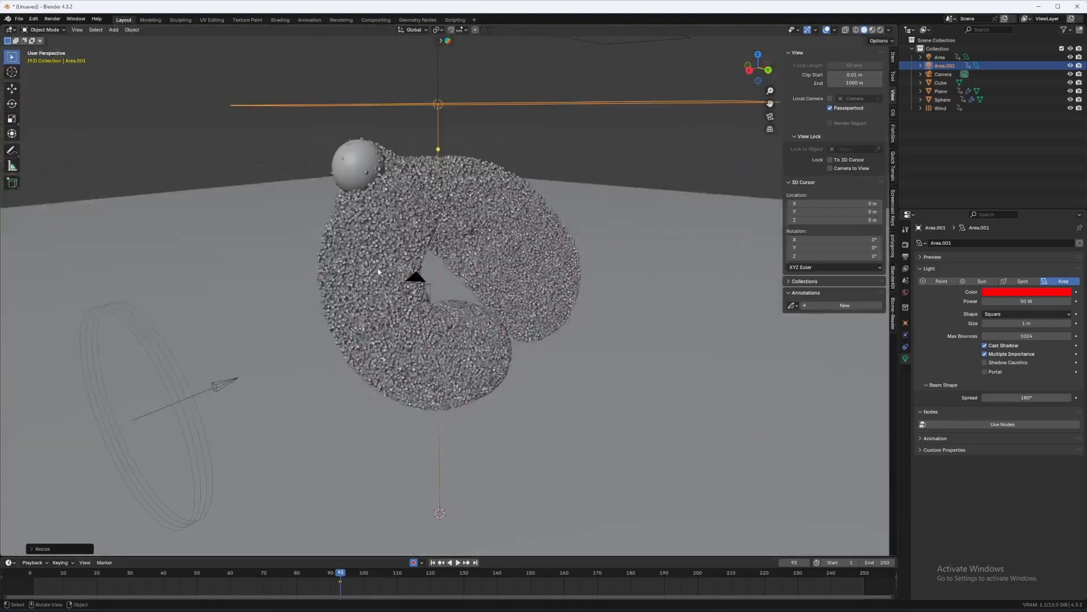
{"action": "middle_click_drag", "start_coordinate": [274, 247], "coordinate": [492, 255], "text": "shift"}
{"action": "scroll", "coordinate": [423, 213], "scroll_direction": "down", "scroll_amount": 5}
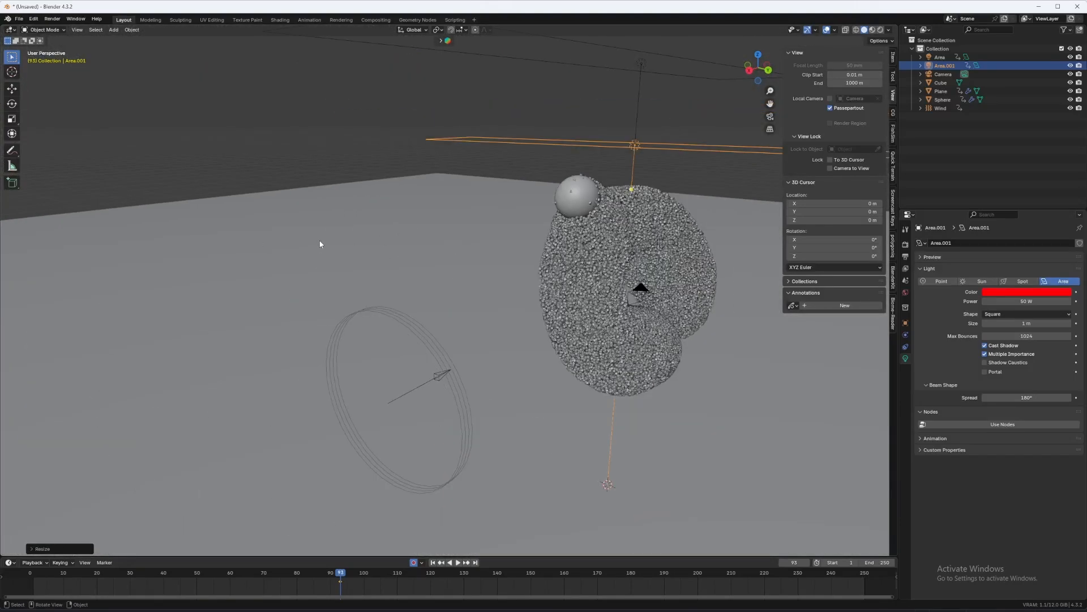
{"action": "left_click", "coordinate": [41, 210]}
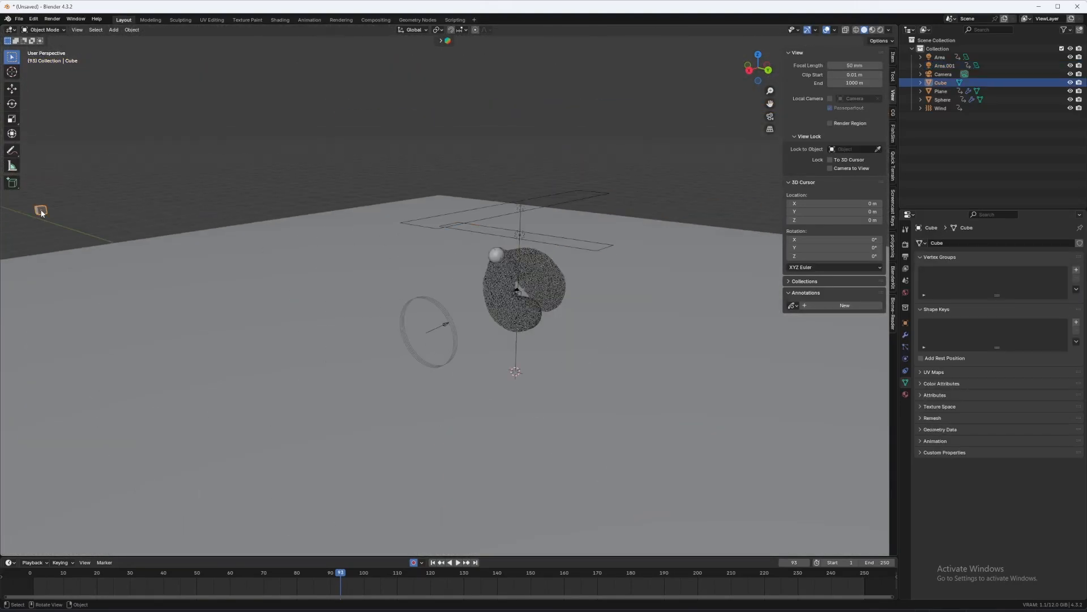
{"action": "key", "text": "slash"}
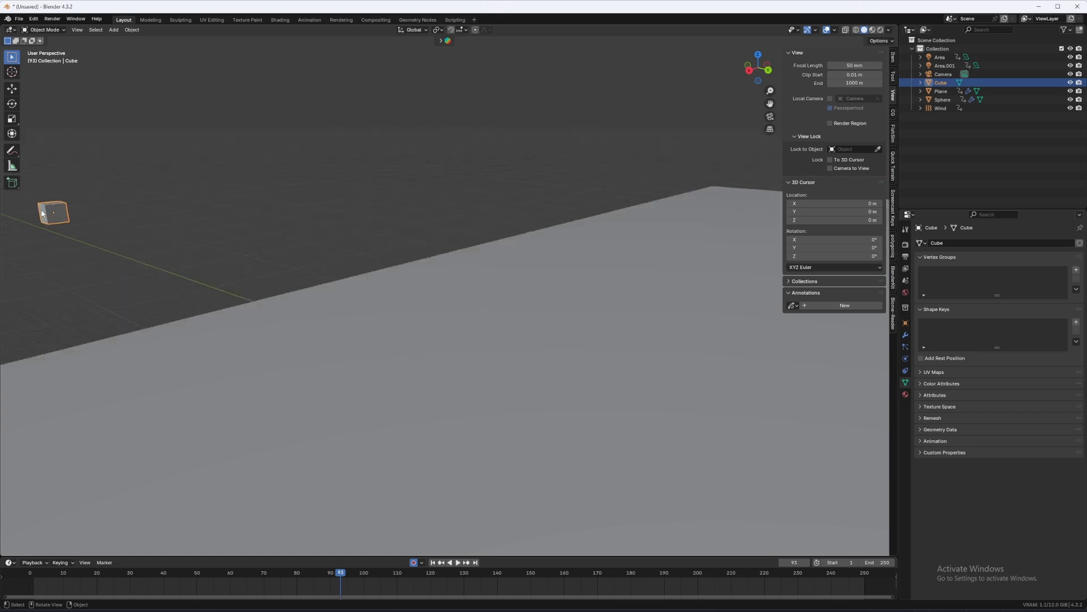
Give the cube a new material with Metallic 1.000 and Roughness about 0.39, and show it in Rendered shading.
{"action": "key", "text": "z"}
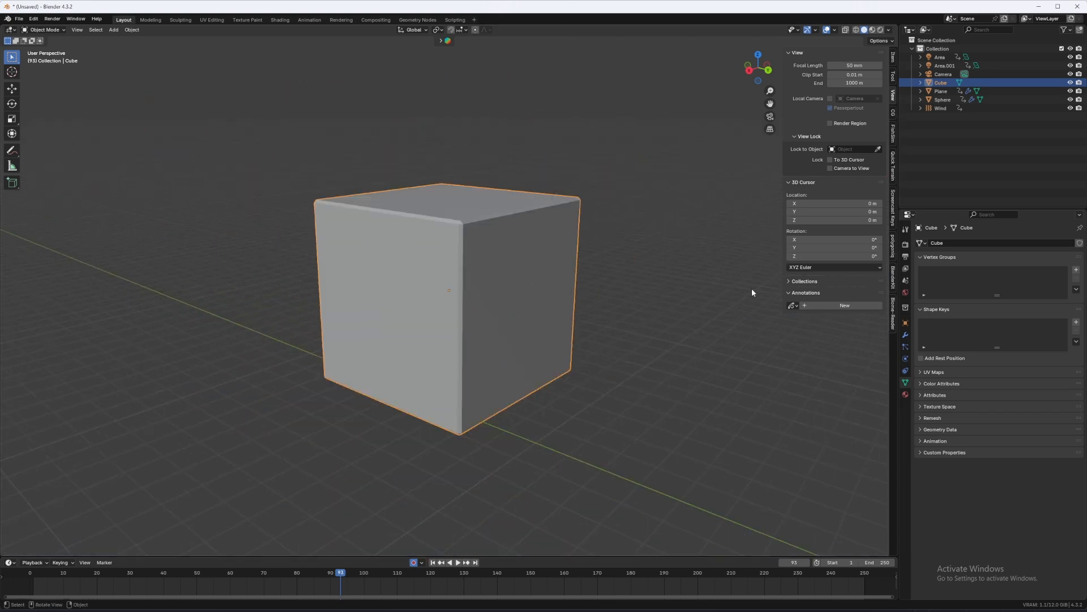
{"action": "left_click", "coordinate": [905, 394]}
{"action": "left_click", "coordinate": [963, 279]}
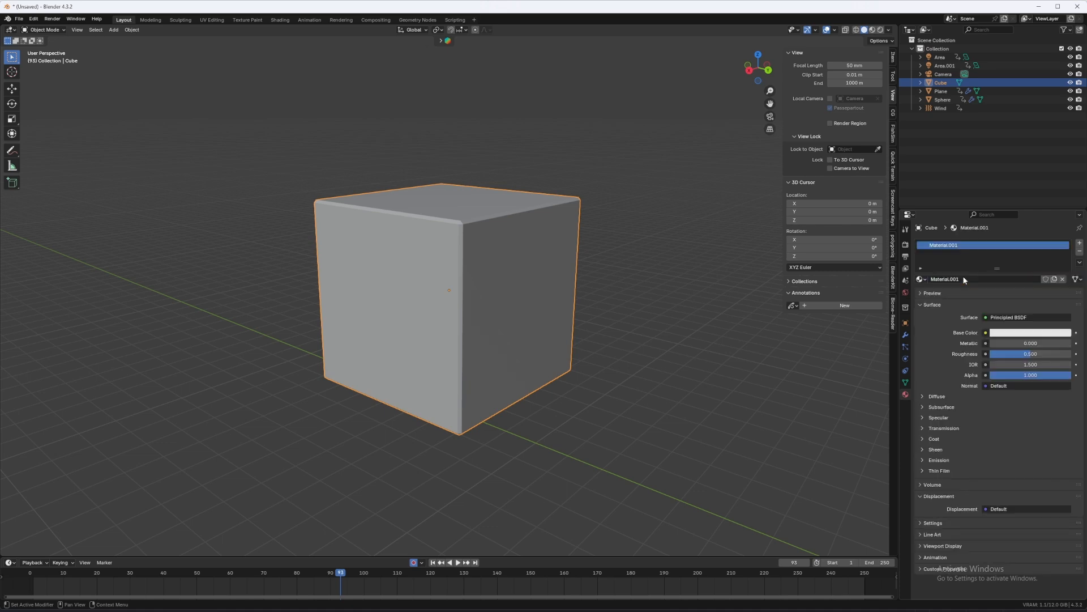
{"action": "left_click_drag", "start_coordinate": [1001, 341], "coordinate": [1022, 354]}
{"action": "key", "text": "z"}
{"action": "left_click", "coordinate": [611, 178]}
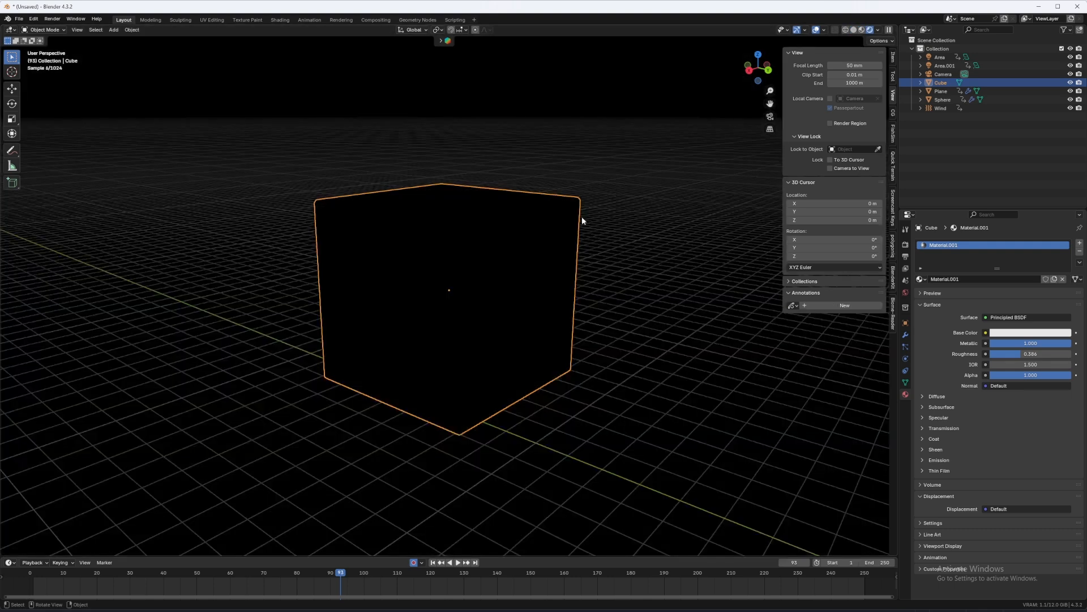
Lower the cube material's Metallic to about 0.55 and raise its Diffuse Roughness to about 0.65 while viewing through the camera.
{"action": "key", "text": "KP_0"}
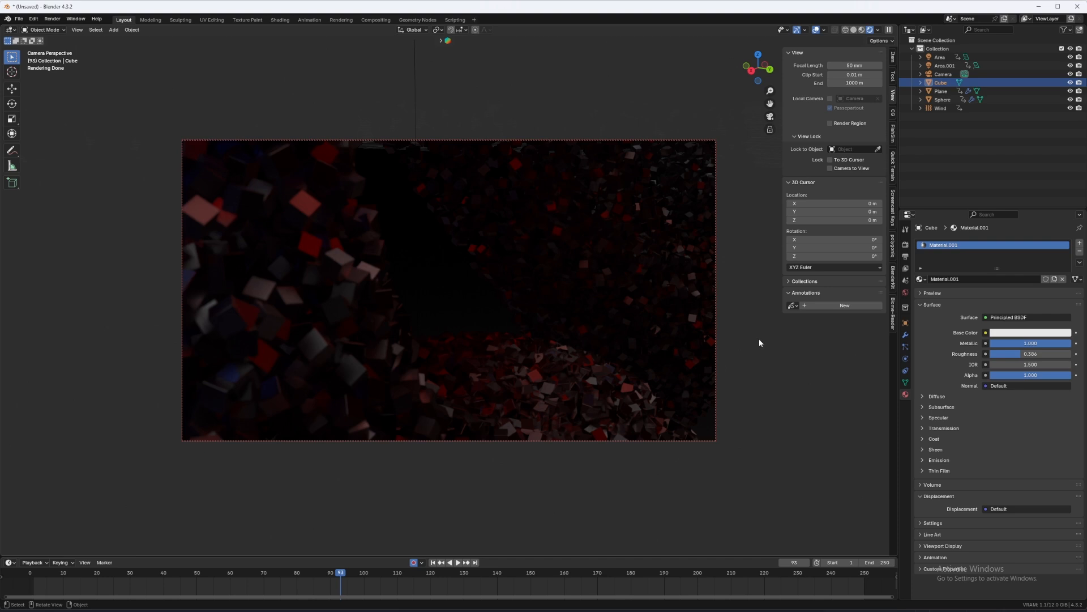
{"action": "left_click_drag", "start_coordinate": [1039, 343], "coordinate": [1043, 406]}
{"action": "left_click", "coordinate": [956, 397]}
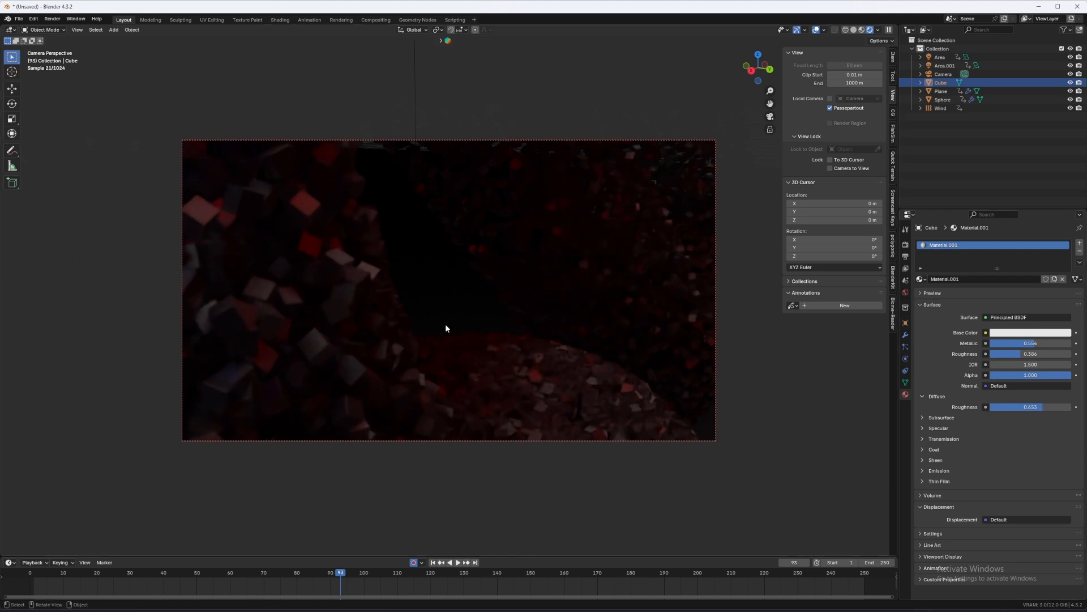
Enlarge the timeline area below the viewport and switch it to the Shader Editor.
{"action": "left_click_drag", "start_coordinate": [498, 557], "coordinate": [341, 356]}
{"action": "scroll", "coordinate": [466, 253], "scroll_direction": "down", "scroll_amount": 6}
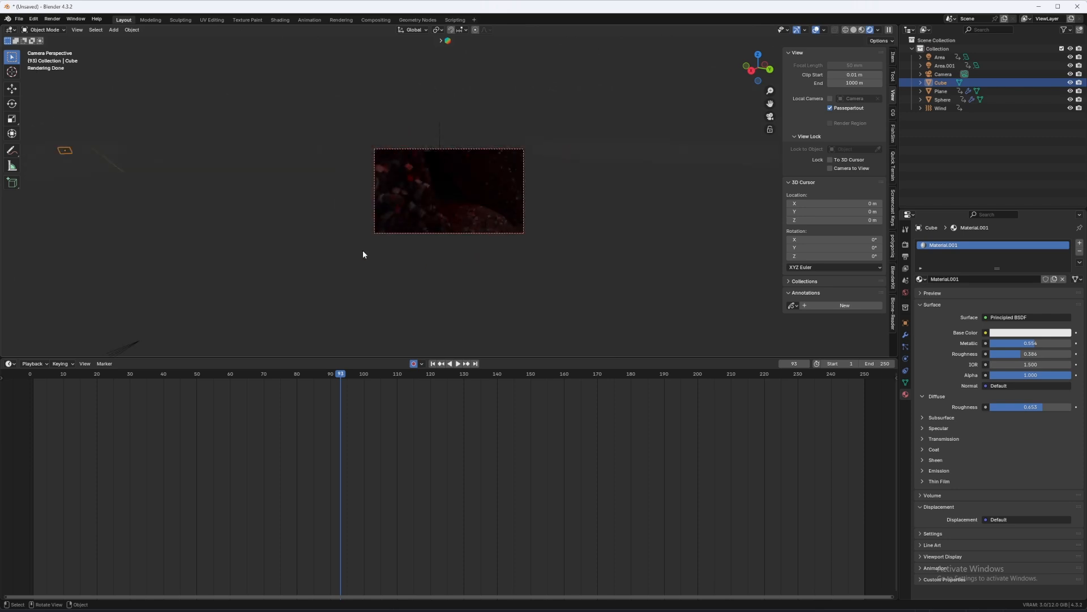
{"action": "left_click", "coordinate": [10, 364]}
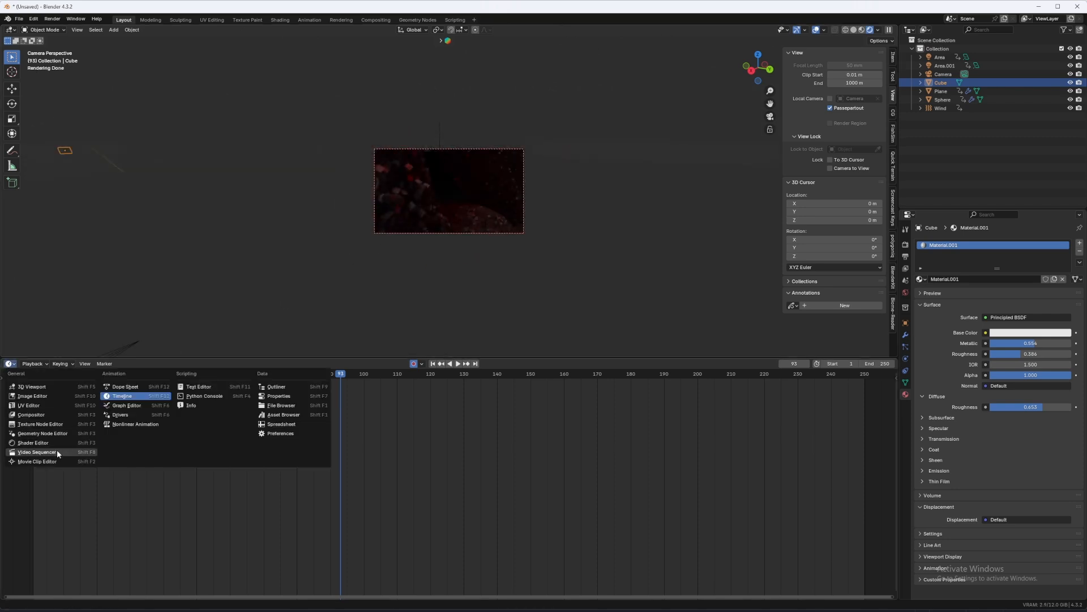
{"action": "left_click", "coordinate": [10, 364]}
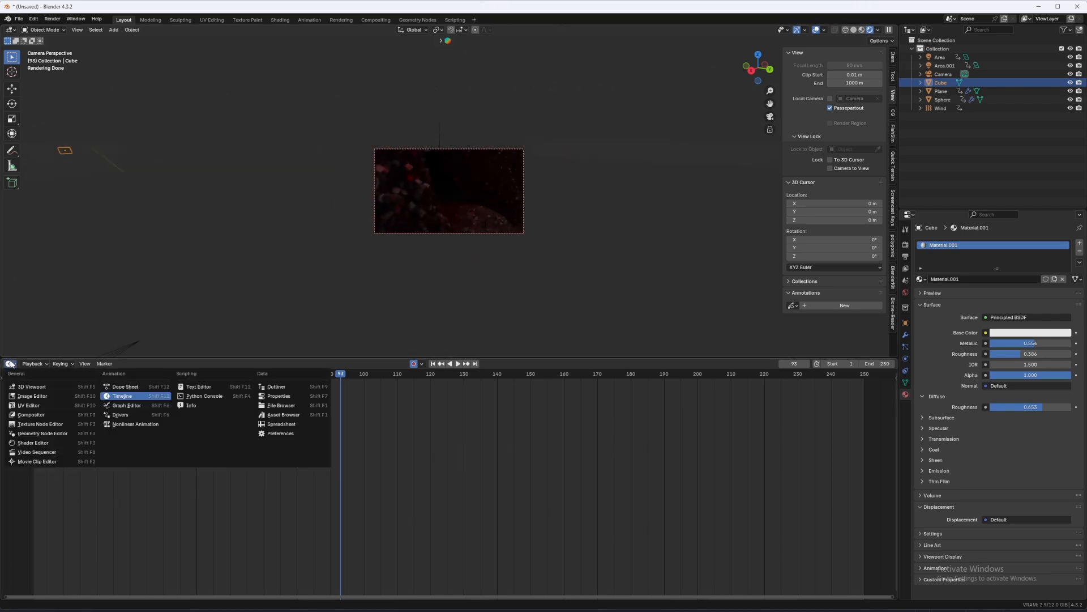
{"action": "left_click", "coordinate": [34, 442]}
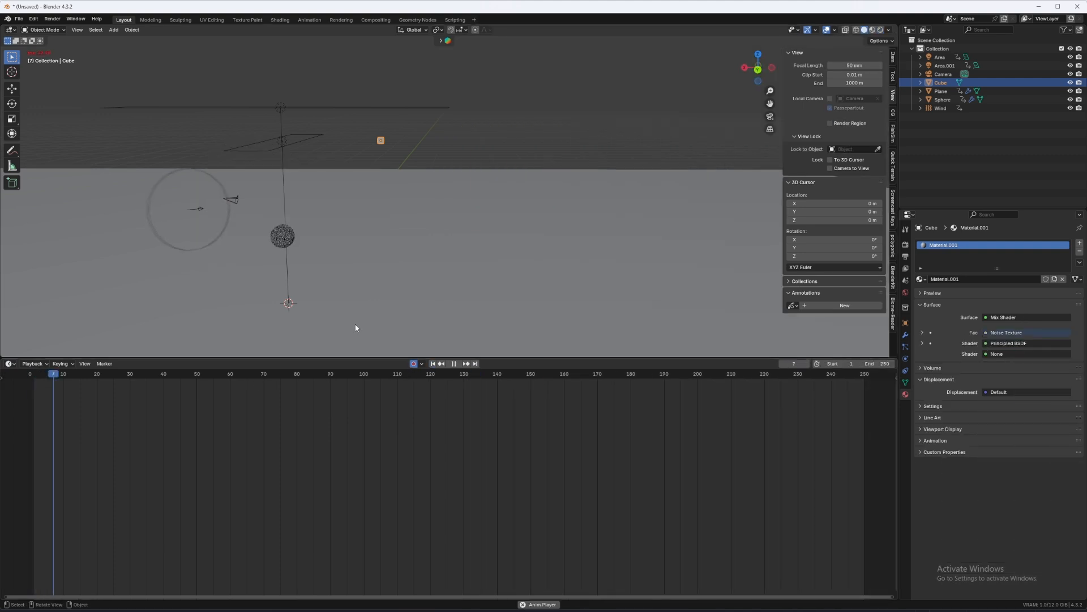
Play the animation up to frame 80 and inspect the stream of cubes around the sphere from several angles.
{"action": "key", "text": "space"}
{"action": "key", "text": "space"}
{"action": "key", "text": "space"}
{"action": "middle_click_drag", "start_coordinate": [322, 277], "coordinate": [226, 291]}
{"action": "scroll", "coordinate": [292, 276], "scroll_direction": "up", "scroll_amount": 3}
{"action": "scroll", "coordinate": [404, 277], "scroll_direction": "down", "scroll_amount": 6}
{"action": "scroll", "coordinate": [429, 296], "scroll_direction": "up", "scroll_amount": 6}
{"action": "middle_click_drag", "start_coordinate": [430, 297], "coordinate": [358, 288]}
{"action": "scroll", "coordinate": [364, 293], "scroll_direction": "up", "scroll_amount": 8}
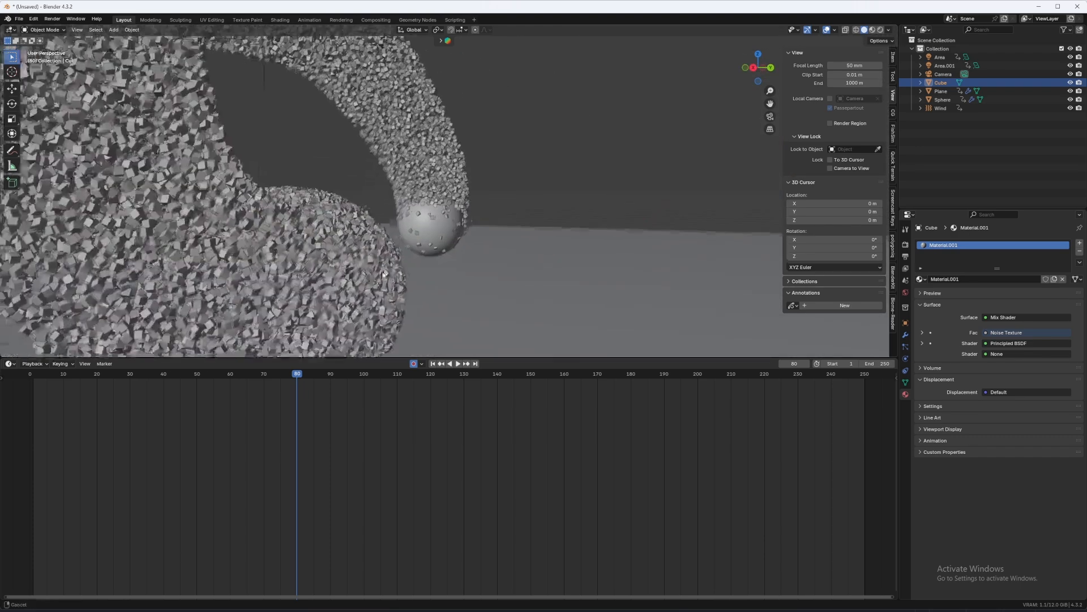
{"action": "middle_click_drag", "start_coordinate": [364, 293], "coordinate": [488, 282]}
{"action": "scroll", "coordinate": [487, 282], "scroll_direction": "up", "scroll_amount": 10}
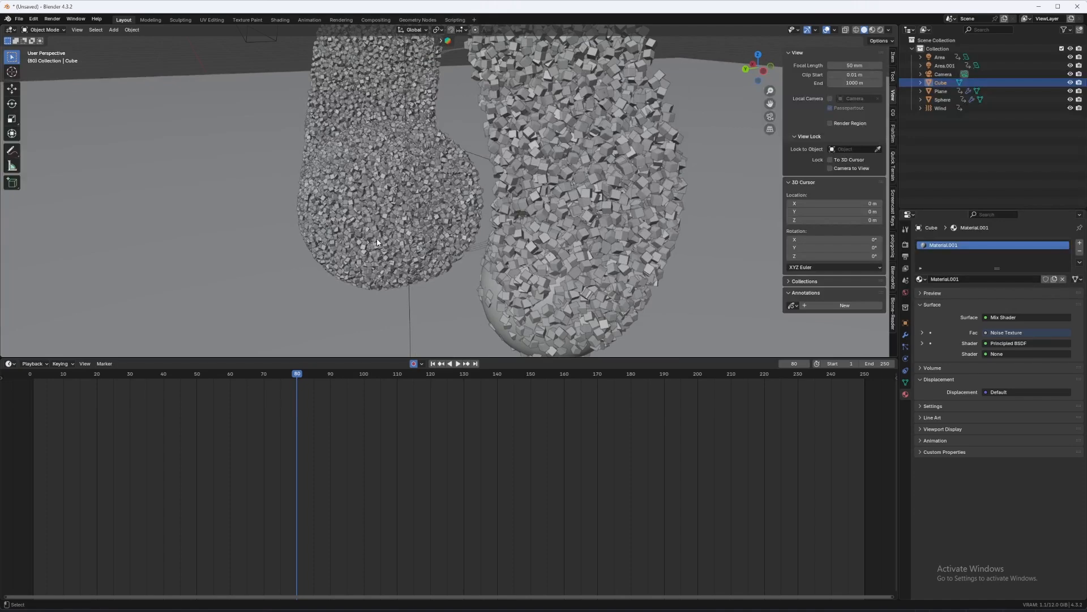
Return to the camera view, set the camera's focal length to 39 mm and show it in Rendered shading.
{"action": "key", "text": "KP_0"}
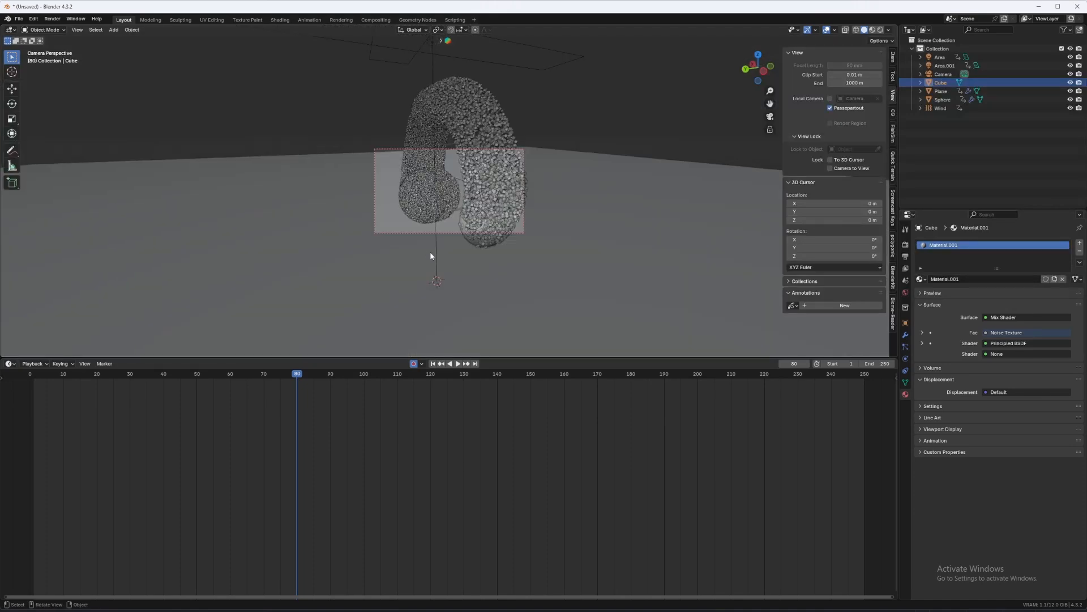
{"action": "scroll", "coordinate": [431, 253], "scroll_direction": "up", "scroll_amount": 4}
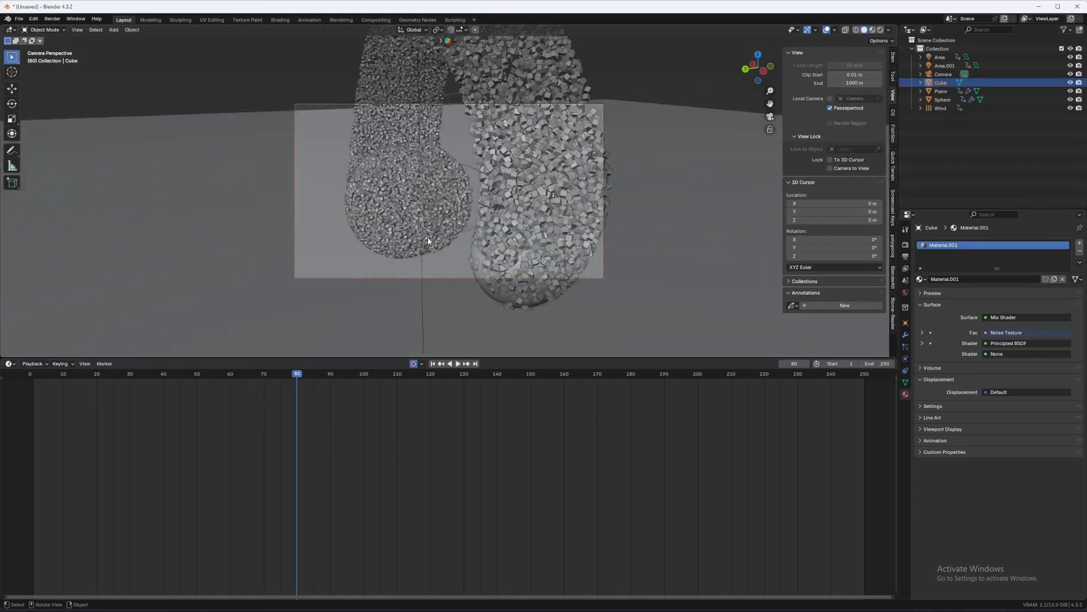
{"action": "left_click", "coordinate": [943, 74]}
{"action": "mouse_move", "coordinate": [1054, 284]}
{"action": "left_mouse_down"}
{"action": "mouse_move", "coordinate": [1076, 283]}
{"action": "mouse_move", "coordinate": [1031, 283]}
{"action": "left_mouse_up"}
{"action": "key", "text": "z"}
{"action": "left_click", "coordinate": [600, 172]}
Give the floor plane a new material with Metallic 1.000 and Roughness about 0.52.
{"action": "left_click", "coordinate": [682, 217]}
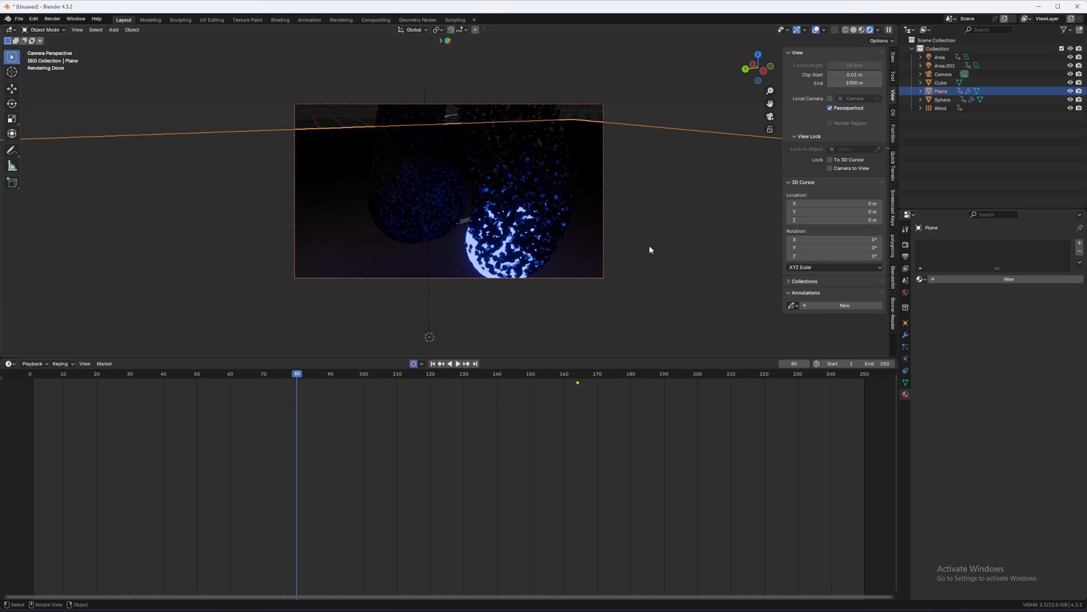
{"action": "left_click", "coordinate": [940, 279]}
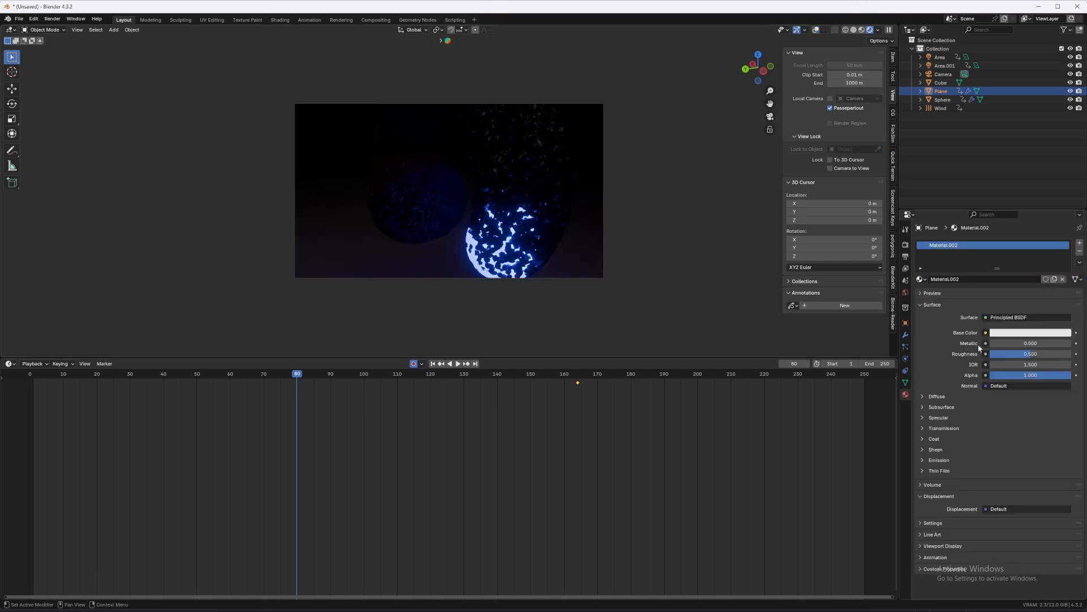
{"action": "left_click_drag", "start_coordinate": [1000, 339], "coordinate": [1034, 354]}
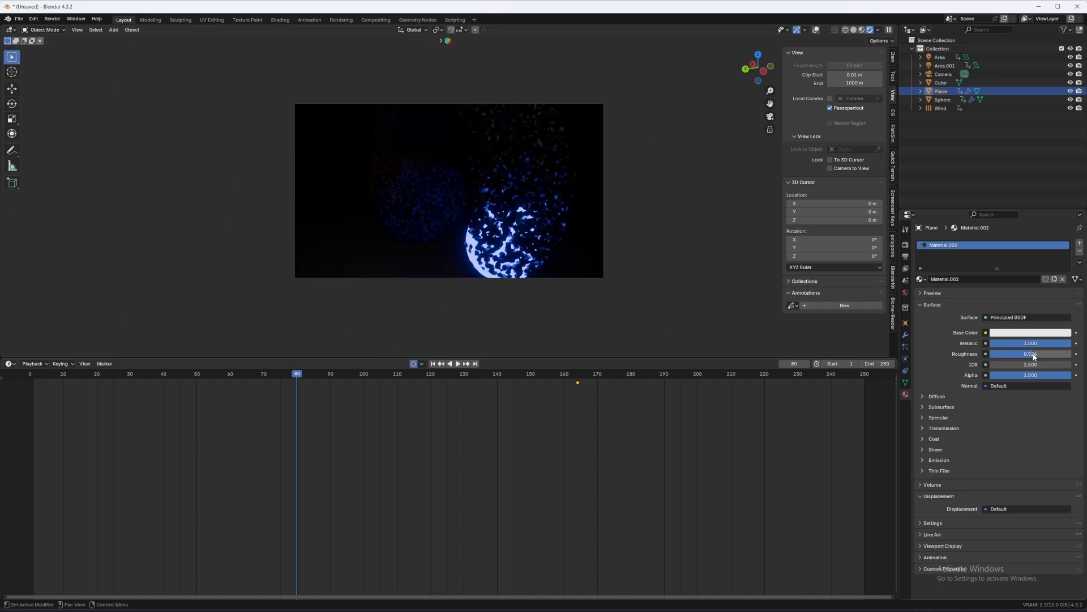
{"action": "scroll", "coordinate": [507, 279], "scroll_direction": "up", "scroll_amount": 1}
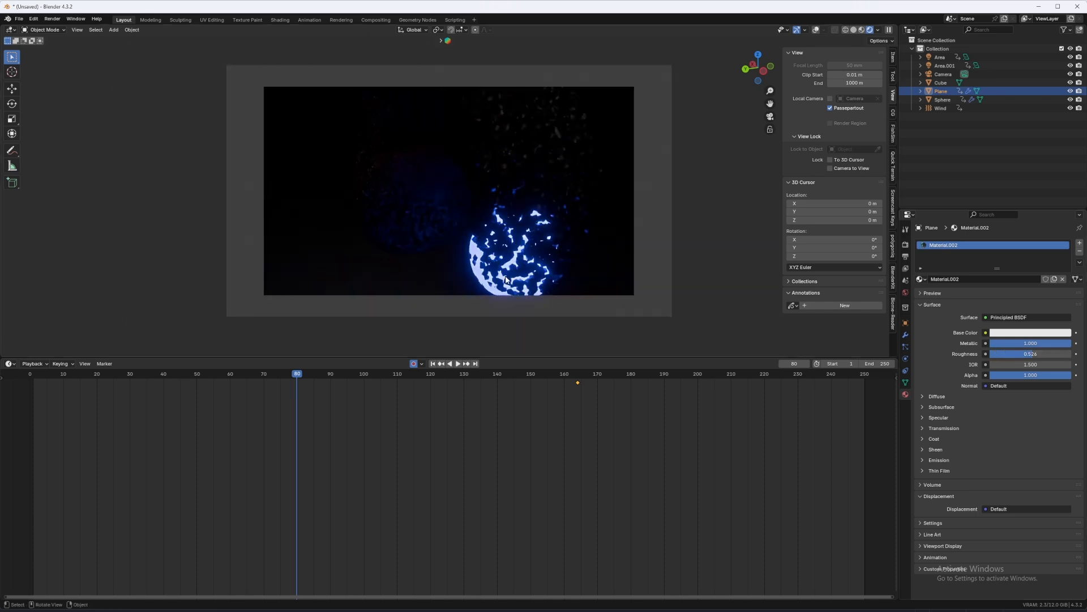
{"action": "scroll", "coordinate": [492, 284], "scroll_direction": "up", "scroll_amount": 2}
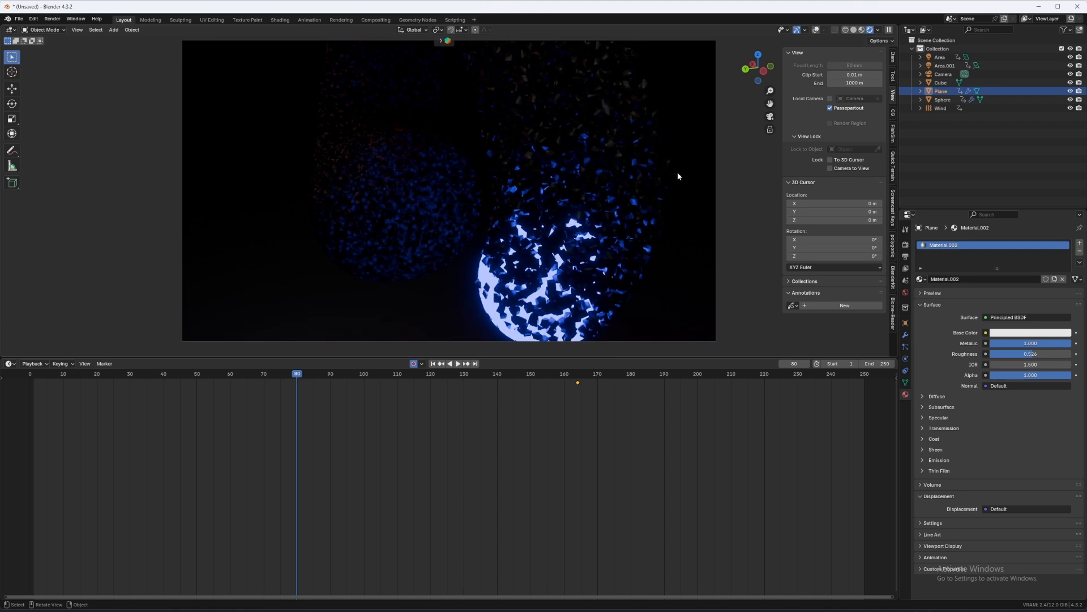
Focus the camera's depth of field on the sphere and set its F-Stop to 0.2.
{"action": "left_click", "coordinate": [943, 74]}
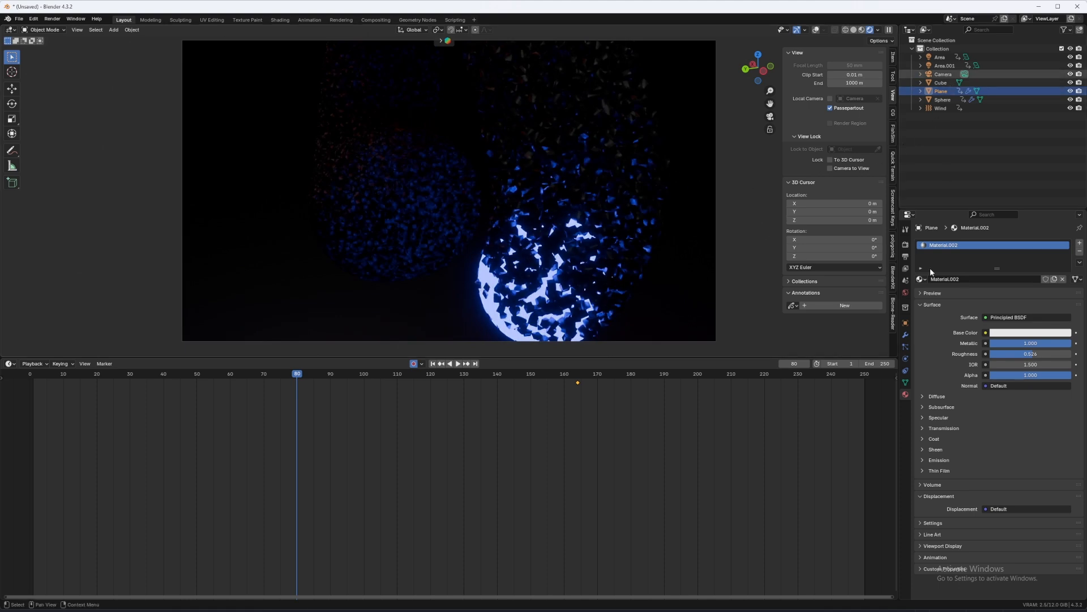
{"action": "left_click", "coordinate": [906, 359]}
{"action": "left_click", "coordinate": [1069, 409]}
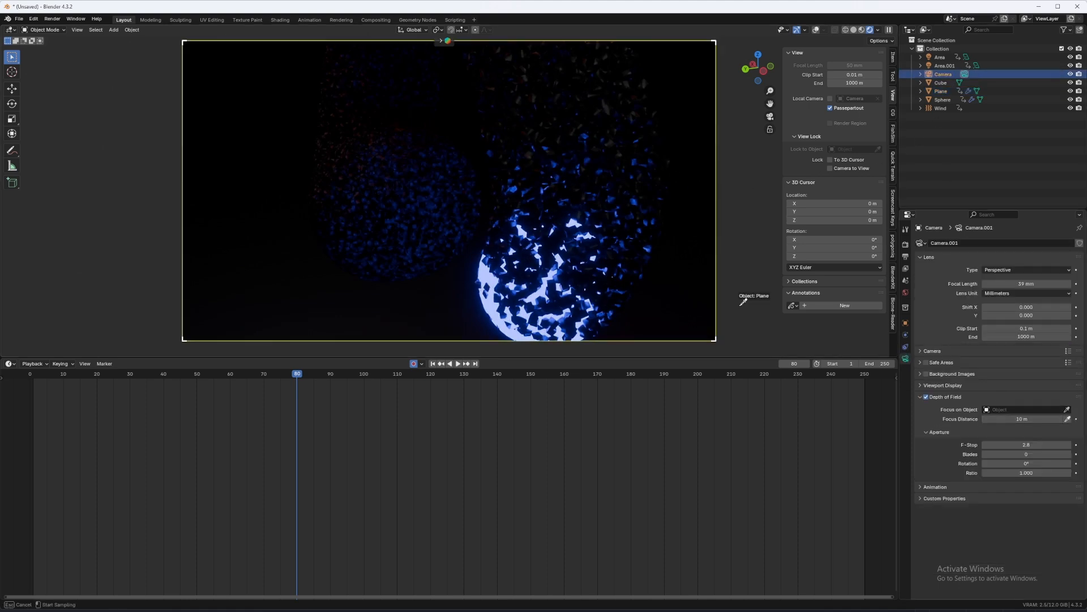
{"action": "left_click", "coordinate": [490, 279]}
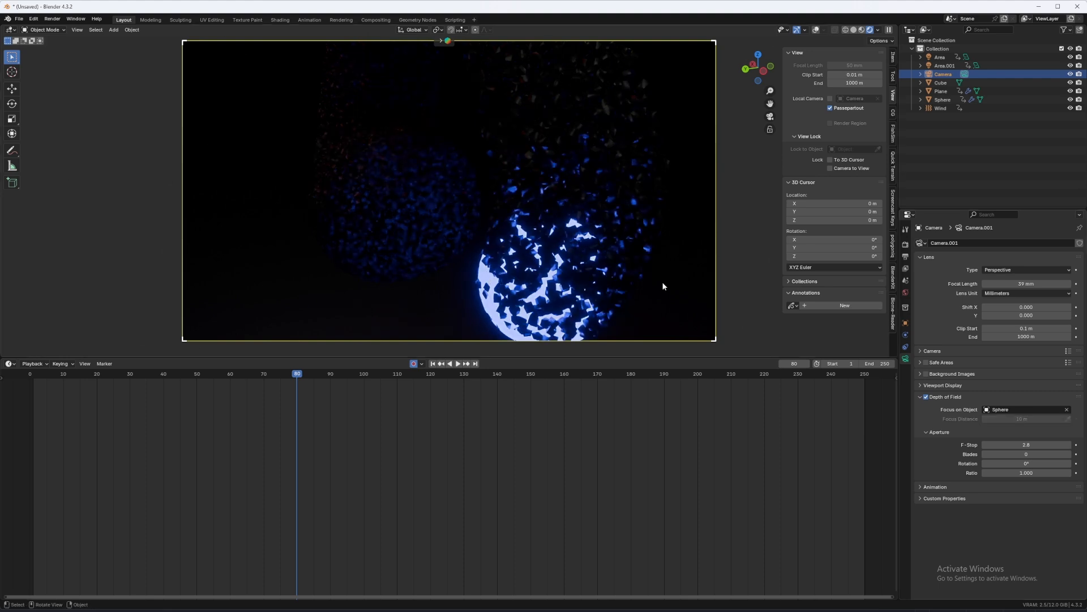
{"action": "left_click", "coordinate": [1024, 446]}
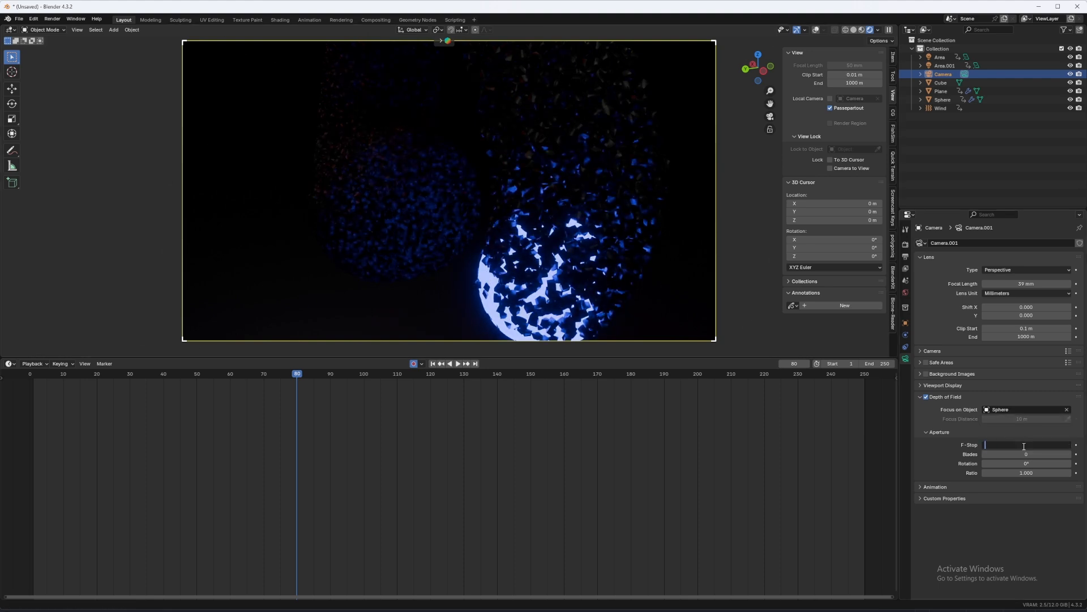
{"action": "type", "text": ".2"}
{"action": "key", "text": "Return"}
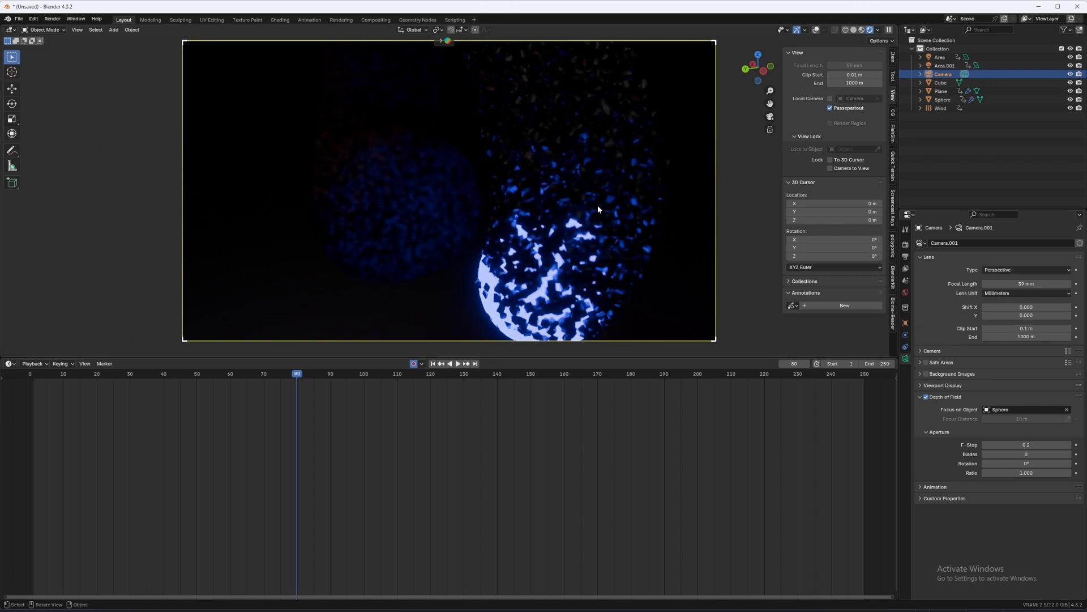
Unlink the cube's current material and replace it with a new default one.
{"action": "left_click", "coordinate": [592, 179]}
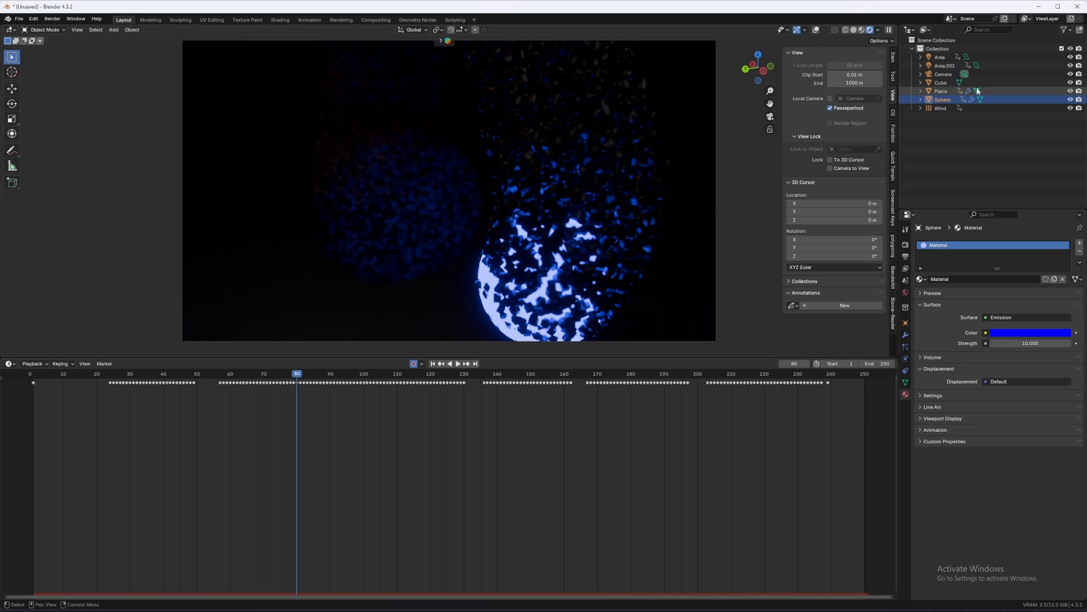
{"action": "left_click", "coordinate": [941, 83]}
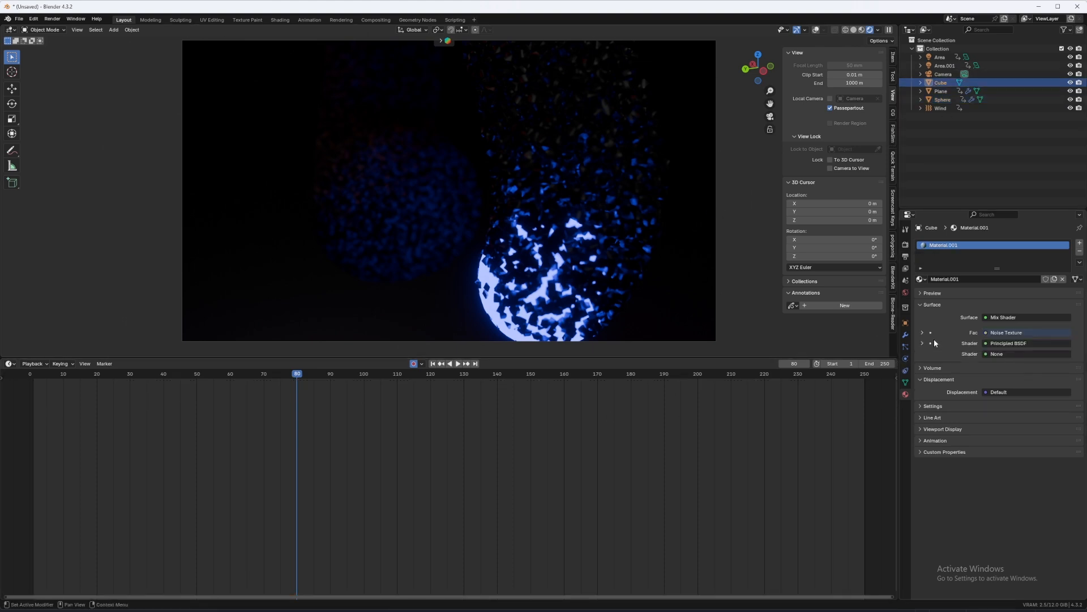
{"action": "left_click", "coordinate": [1063, 279]}
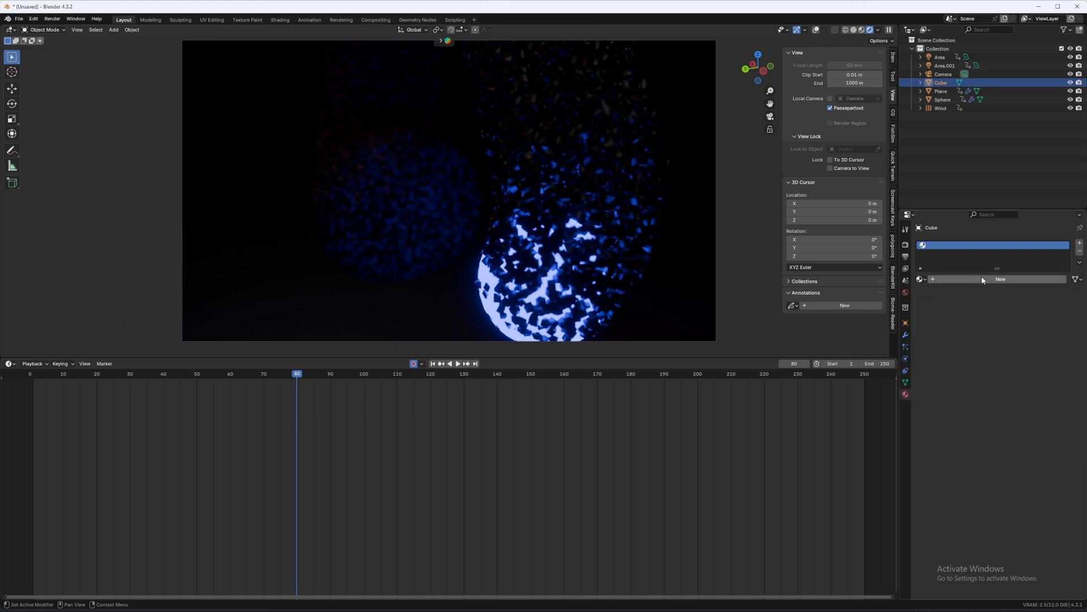
{"action": "left_click", "coordinate": [981, 276]}
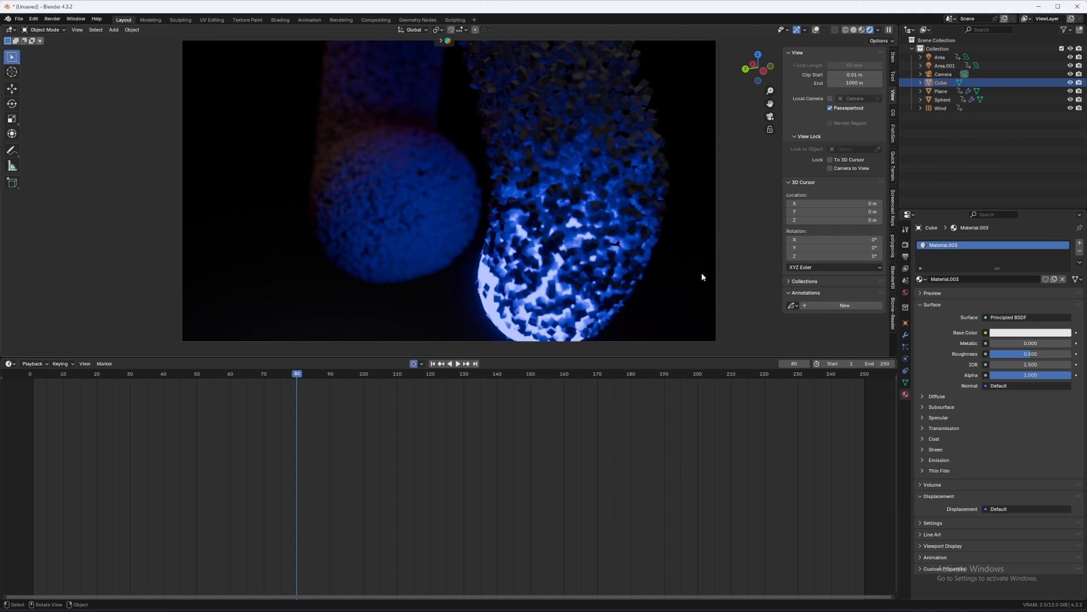
Try the Principled Volume shader as the cube material's surface with a density of about 0.01.
{"action": "left_click", "coordinate": [1014, 318]}
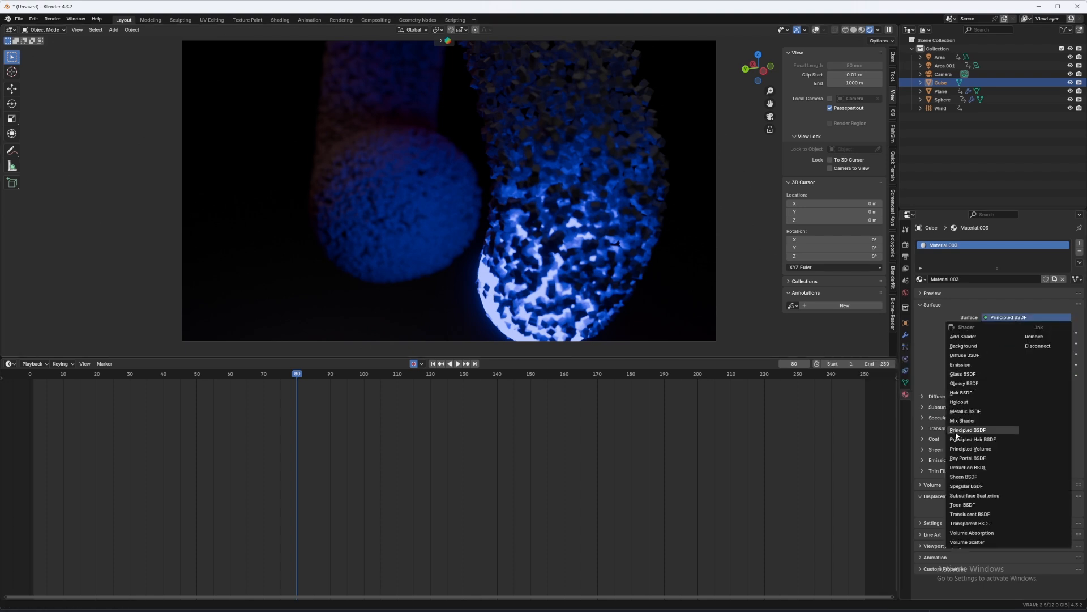
{"action": "left_click", "coordinate": [979, 449]}
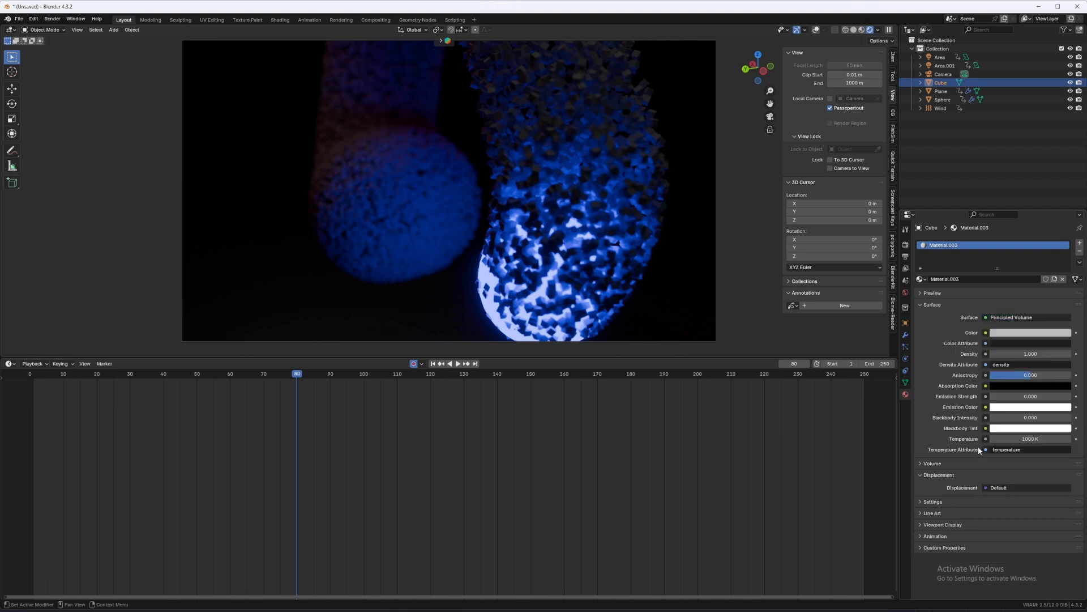
{"action": "left_click", "coordinate": [1045, 356]}
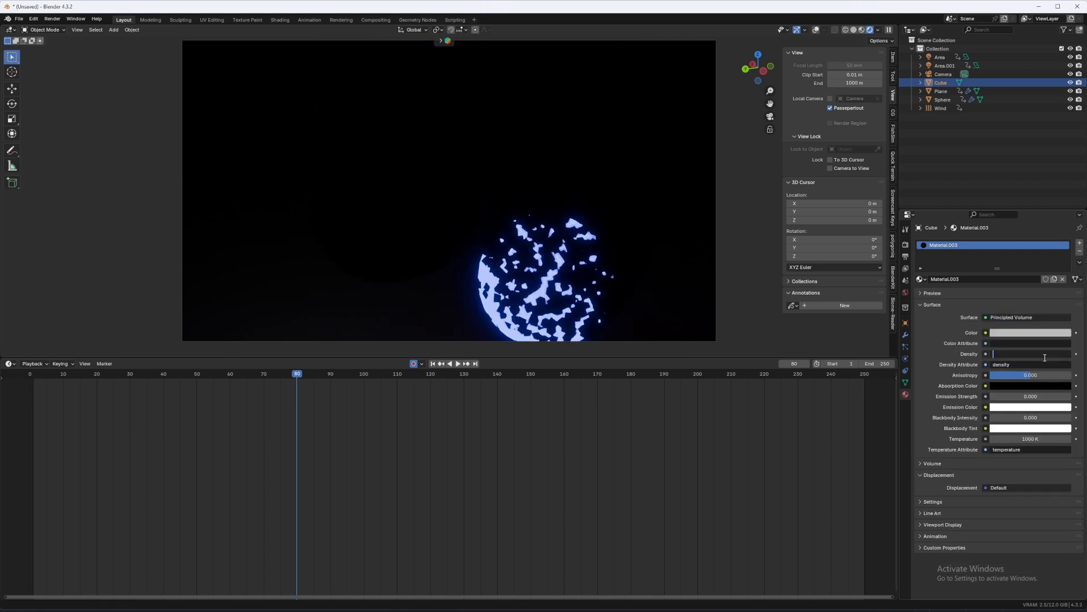
{"action": "key", "text": "BackSpace"}
{"action": "key", "text": "BackSpace"}
{"action": "key", "text": "Return"}
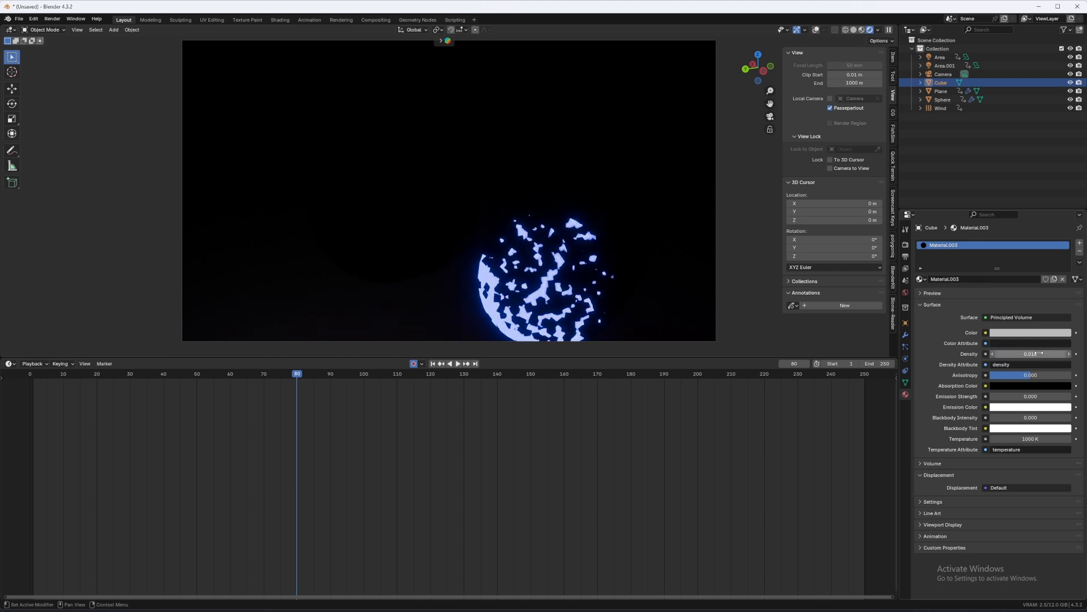
Change the cube material's surface shader to Glass BSDF and adjust its roughness.
{"action": "left_click", "coordinate": [1031, 317]}
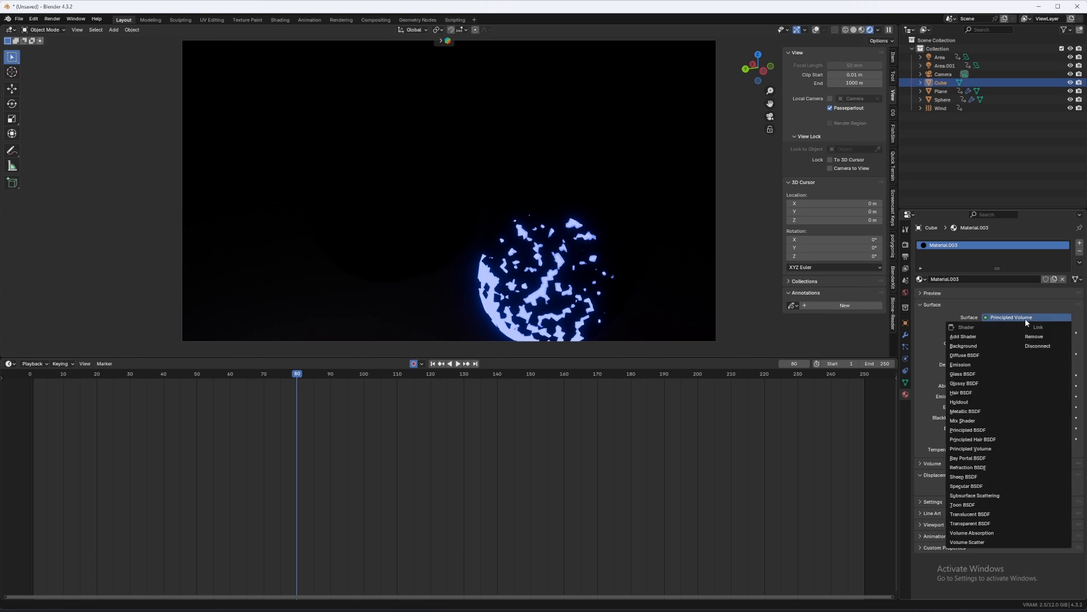
{"action": "left_click", "coordinate": [970, 377]}
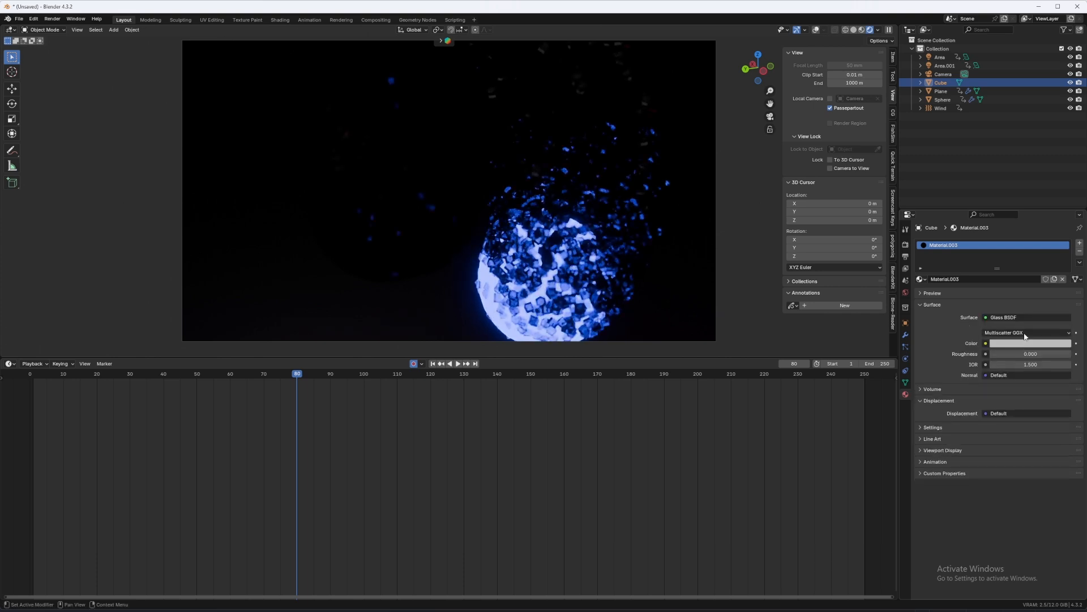
{"action": "left_click_drag", "start_coordinate": [1025, 354], "coordinate": [995, 353]}
Set all maximum light path bounces to 32 in the render settings and hide the viewport overlays.
{"action": "left_click", "coordinate": [906, 245]}
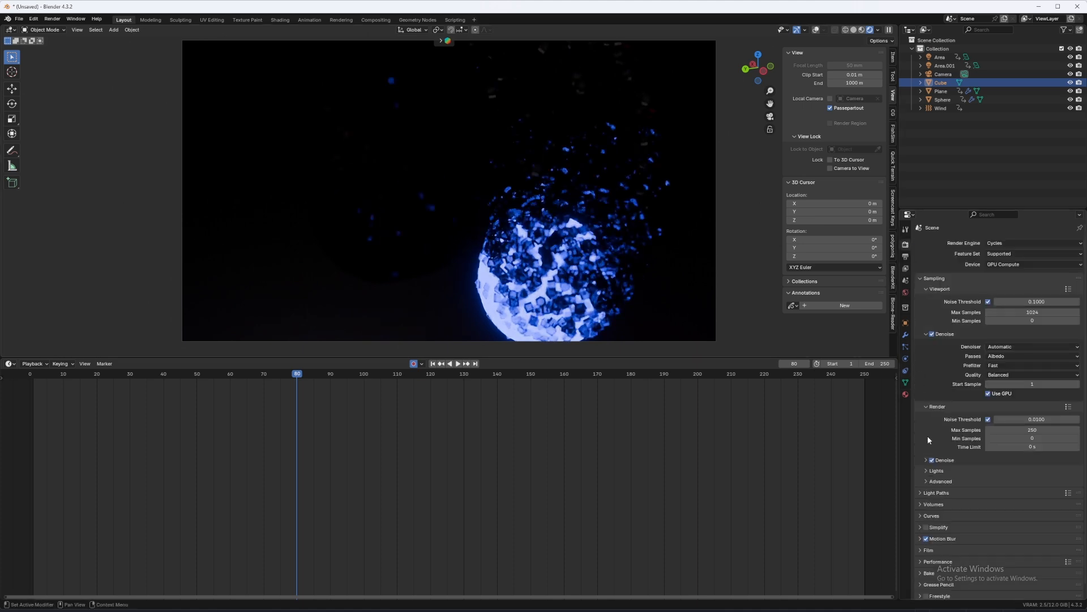
{"action": "left_click", "coordinate": [929, 493]}
{"action": "left_click", "coordinate": [1066, 494]}
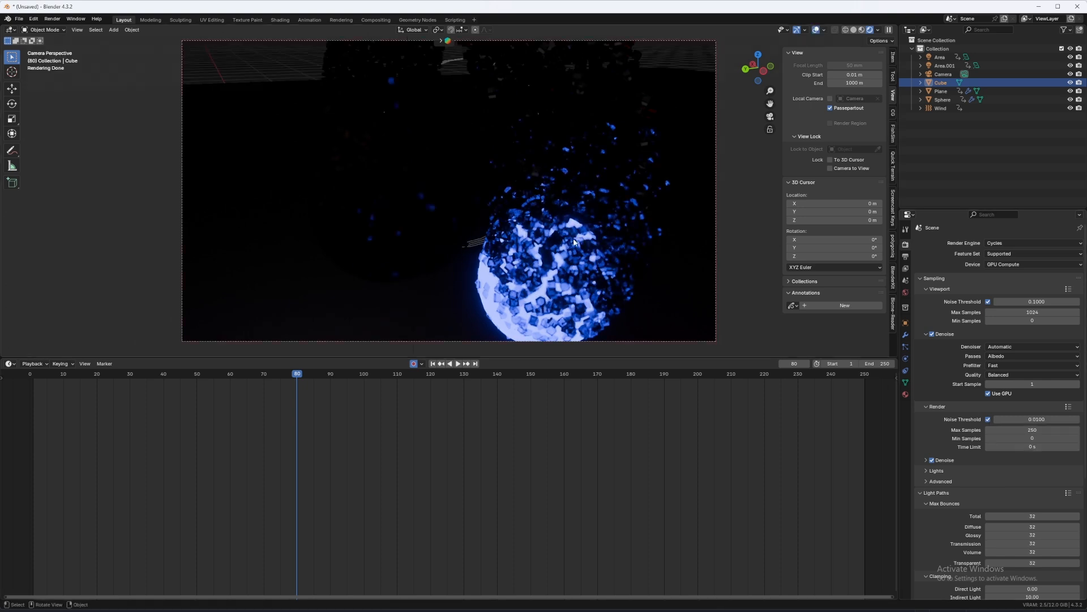
{"action": "key", "text": "shift+alt+z"}
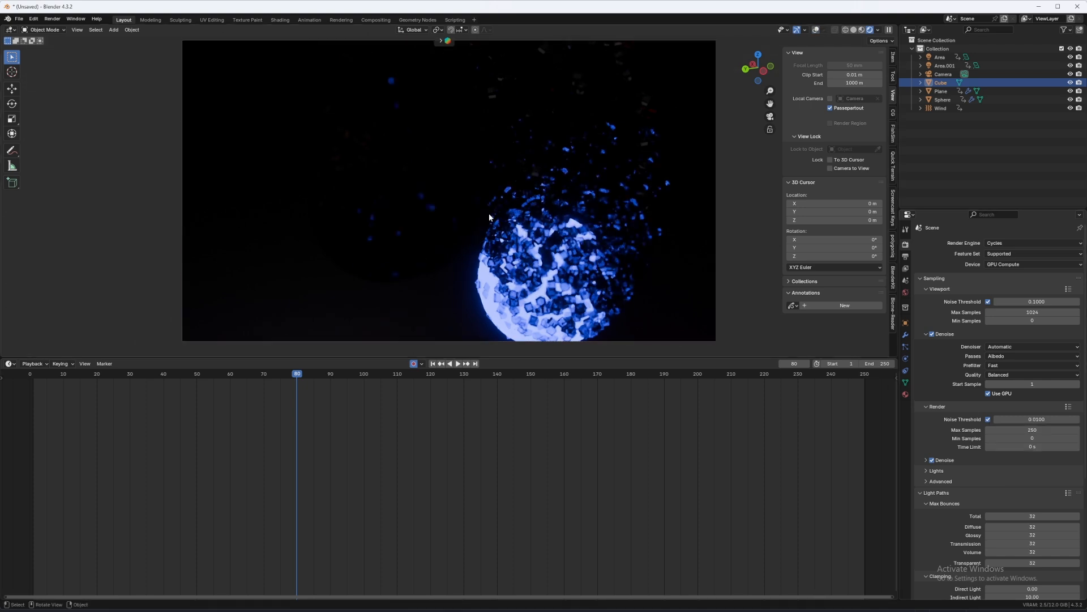
{"action": "scroll", "coordinate": [558, 254], "scroll_direction": "up", "scroll_amount": 3}
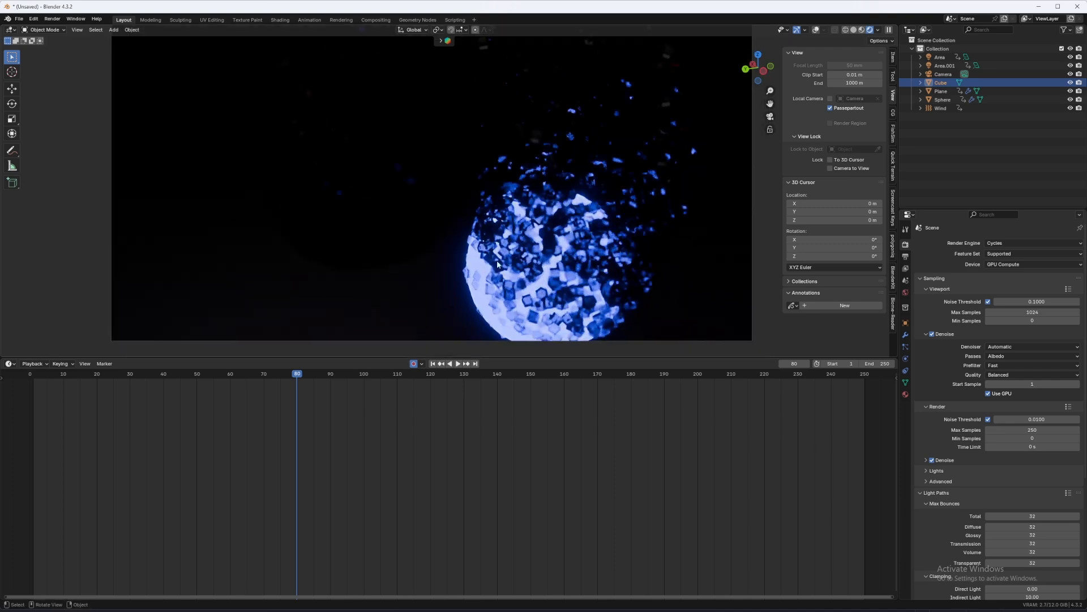
Examine the sphere and its particle trail from outside the camera in solid and rendered shading.
{"action": "key", "text": "z"}
{"action": "middle_click_drag", "start_coordinate": [425, 220], "coordinate": [483, 226]}
{"action": "scroll", "coordinate": [483, 226], "scroll_direction": "down", "scroll_amount": 6}
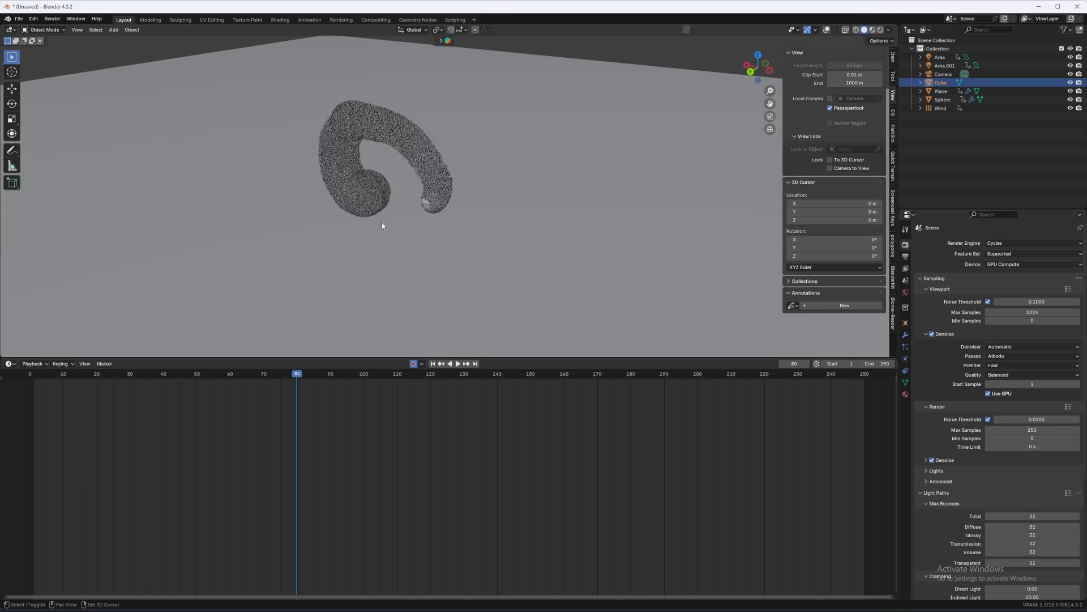
{"action": "middle_click_drag", "start_coordinate": [357, 220], "coordinate": [476, 241], "text": "shift"}
{"action": "scroll", "coordinate": [478, 243], "scroll_direction": "up", "scroll_amount": 3}
{"action": "middle_click_drag", "start_coordinate": [547, 246], "coordinate": [501, 232], "text": "shift"}
{"action": "scroll", "coordinate": [502, 233], "scroll_direction": "up", "scroll_amount": 4}
{"action": "left_click", "coordinate": [453, 221]}
{"action": "mouse_move", "coordinate": [656, 217]}
{"action": "middle_mouse_down", "text": "shift"}
{"action": "mouse_move", "coordinate": [604, 243]}
{"action": "mouse_move", "coordinate": [545, 247]}
{"action": "middle_mouse_up", "text": "shift"}
{"action": "key", "text": "z"}
{"action": "left_click", "coordinate": [535, 230]}
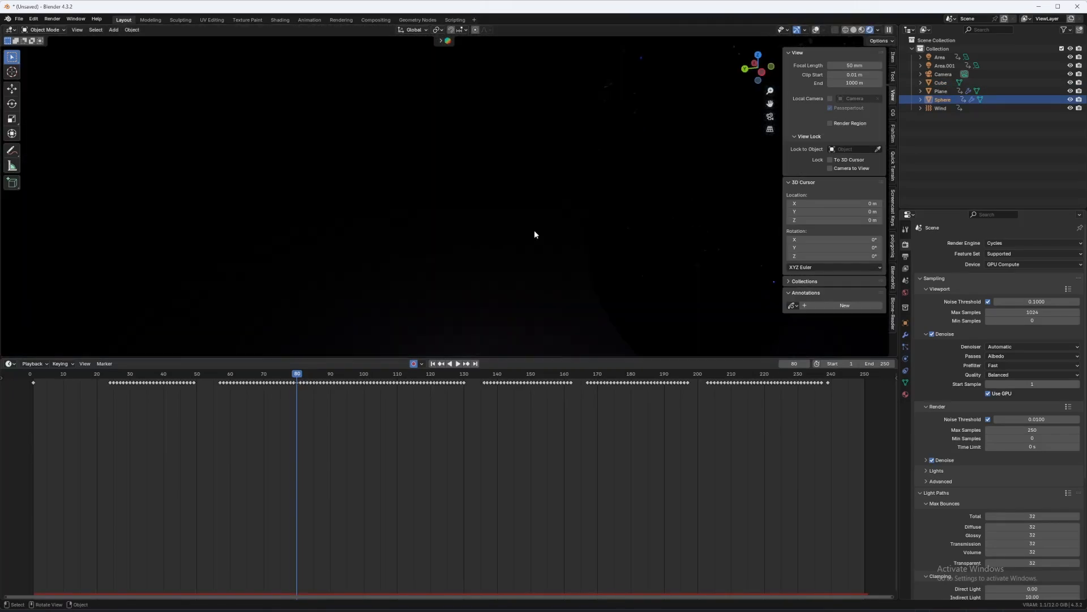
Add a point light and raise it along Z to the height of the particle trail.
{"action": "key", "text": "z"}
{"action": "left_click", "coordinate": [536, 280]}
{"action": "scroll", "coordinate": [535, 238], "scroll_direction": "down", "scroll_amount": 5}
{"action": "key", "text": "shift+a"}
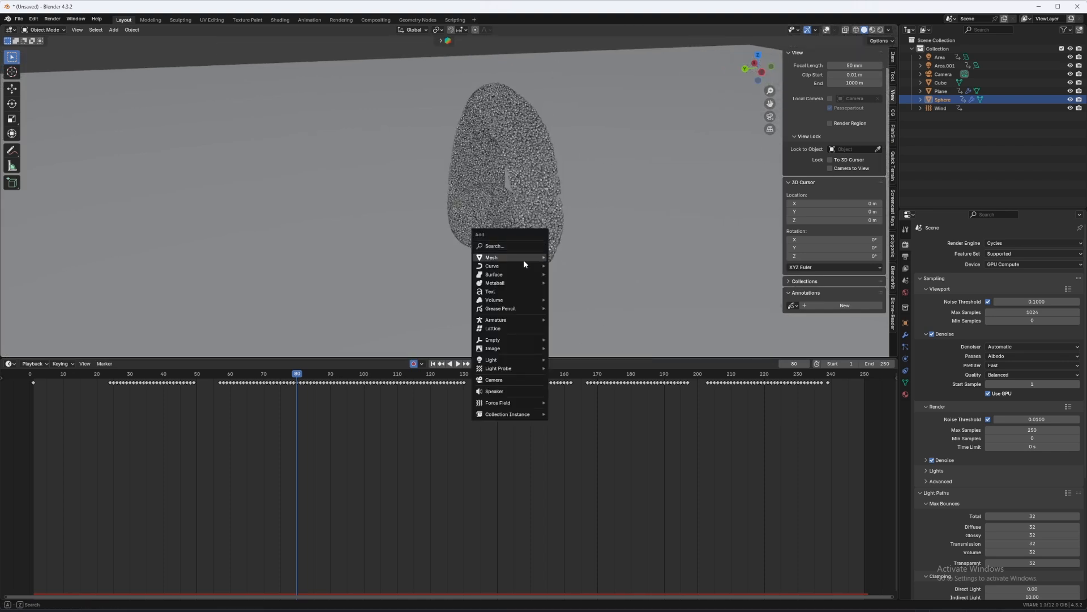
{"action": "mouse_move", "coordinate": [513, 361]}
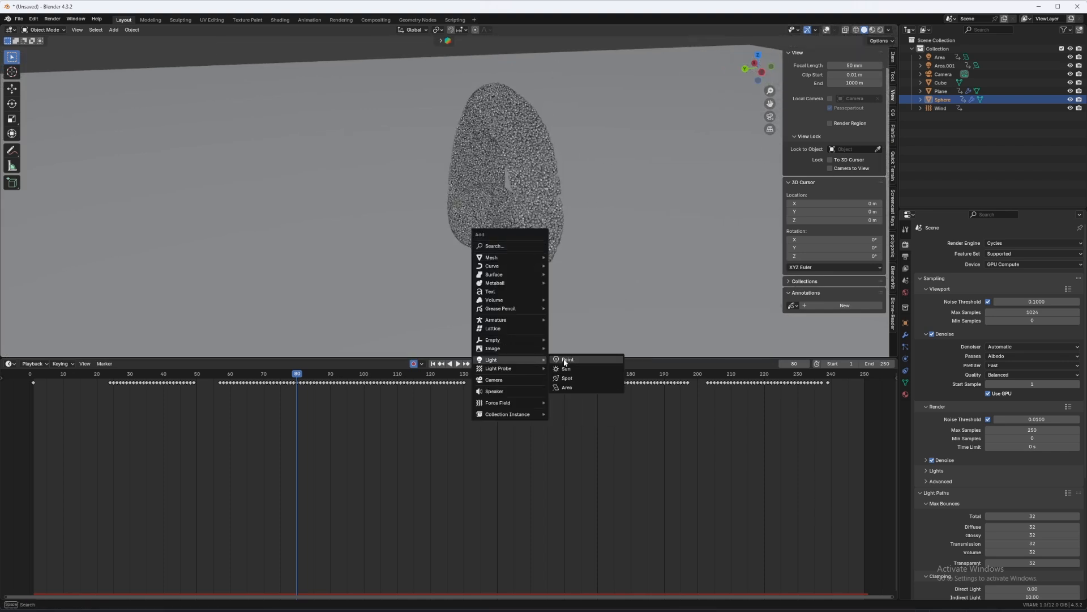
{"action": "left_click", "coordinate": [564, 360]}
{"action": "key", "text": "g"}
{"action": "key", "text": "z"}
{"action": "left_click", "coordinate": [480, 191]}
Move the point light along Y to one side of the particle trail and fine-tune its height.
{"action": "key", "text": "g"}
{"action": "key", "text": "y"}
{"action": "left_click", "coordinate": [450, 261]}
{"action": "key", "text": "g"}
{"action": "key", "text": "z"}
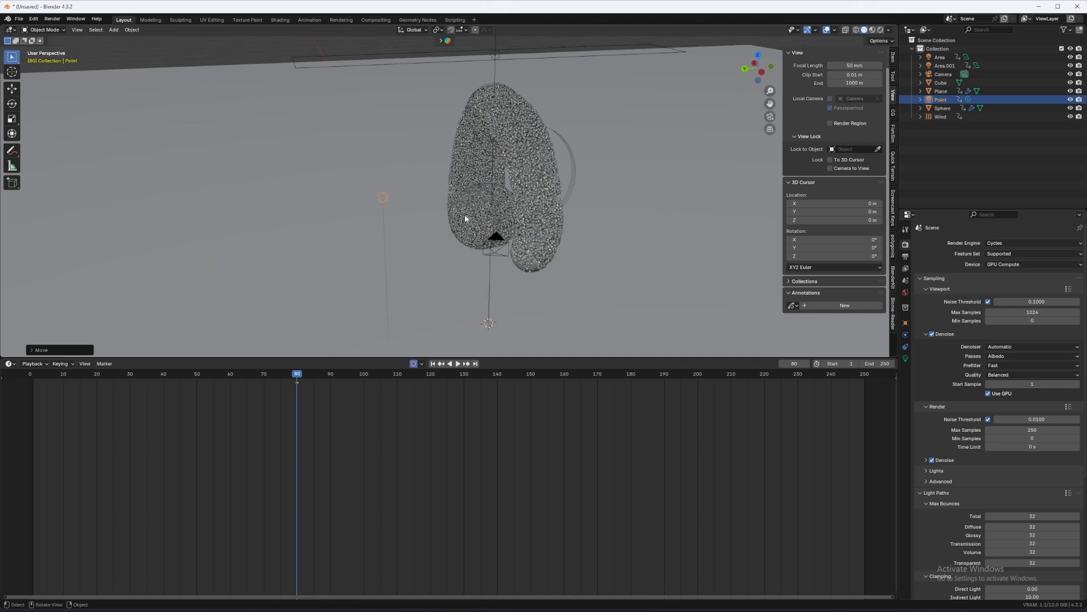
{"action": "left_click", "coordinate": [465, 214]}
{"action": "right_click", "coordinate": [465, 214]}
In rendered shading, raise the point light's power to about 2431 W and its radius to about 7.45 m.
{"action": "key", "text": "z"}
{"action": "left_click", "coordinate": [498, 173]}
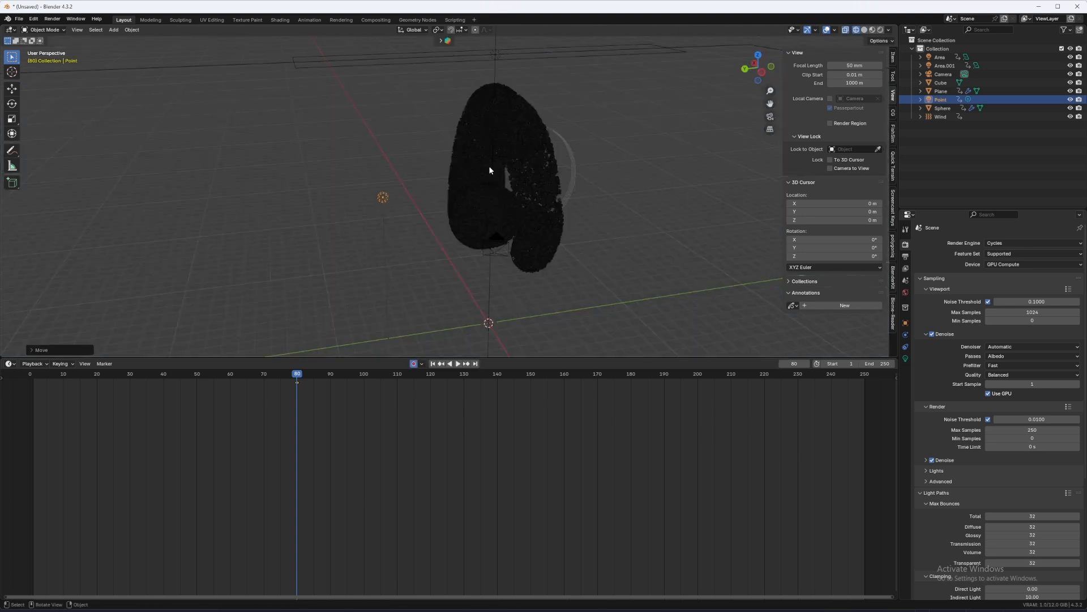
{"action": "right_click", "coordinate": [386, 255]}
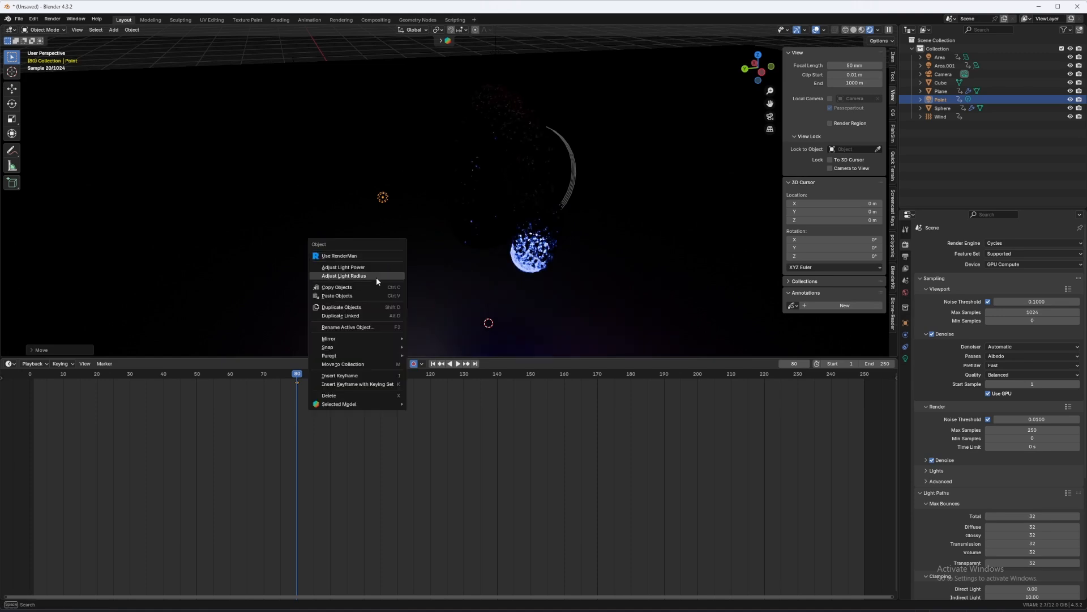
{"action": "left_click", "coordinate": [376, 267]}
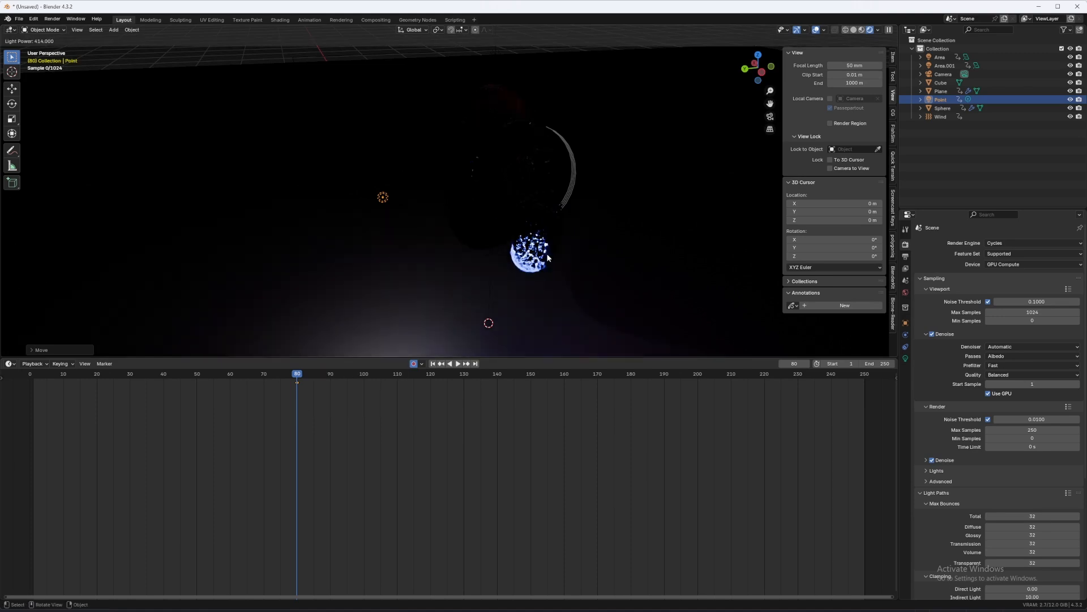
{"action": "left_click", "coordinate": [446, 218]}
{"action": "right_click", "coordinate": [446, 219]}
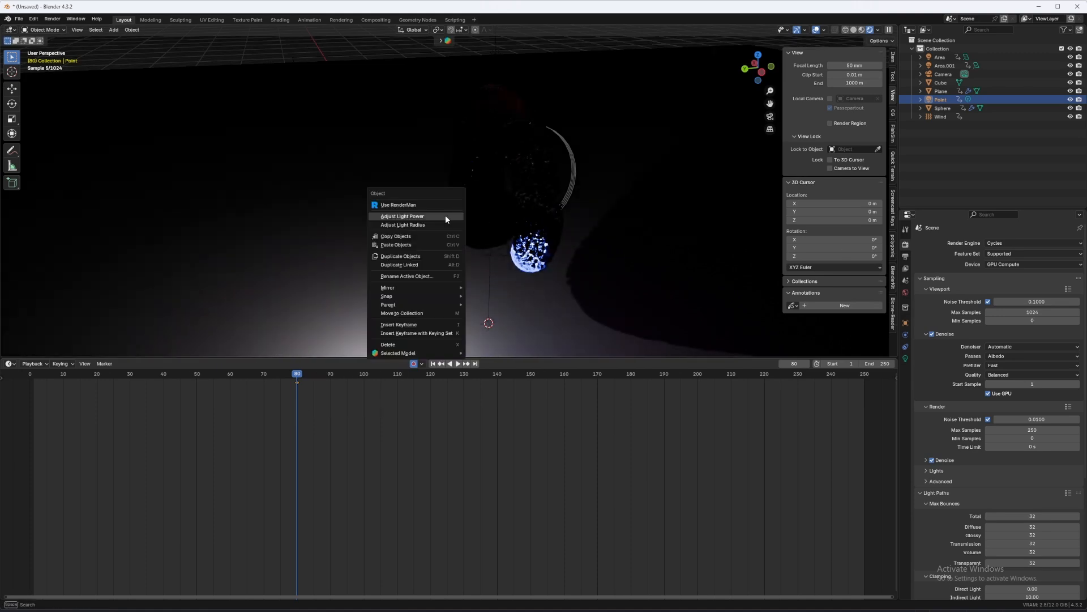
{"action": "left_click", "coordinate": [442, 224]}
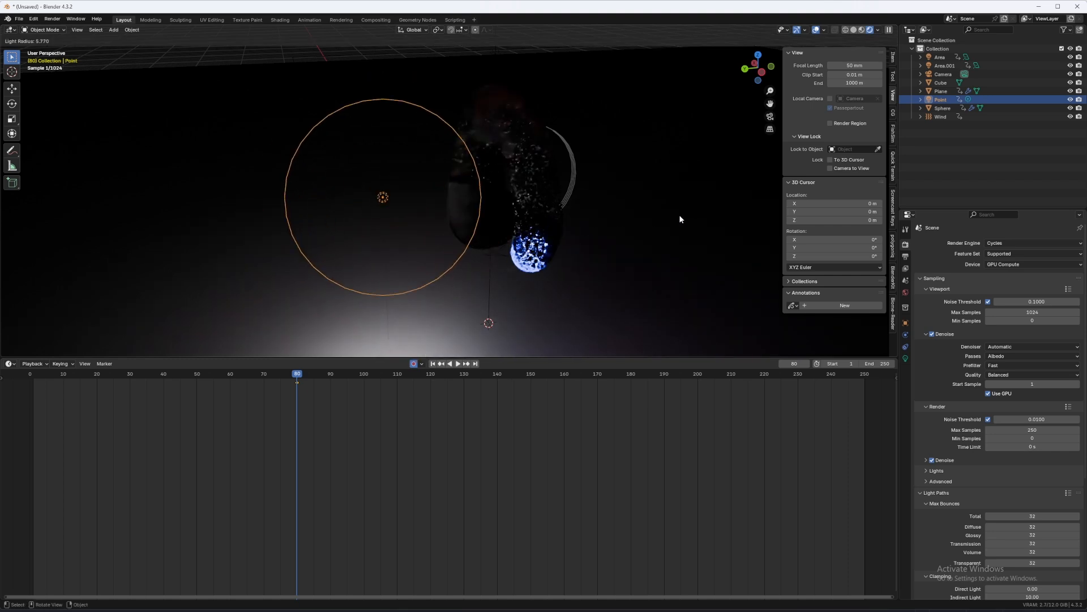
{"action": "left_click", "coordinate": [758, 213]}
{"action": "right_click", "coordinate": [758, 213]}
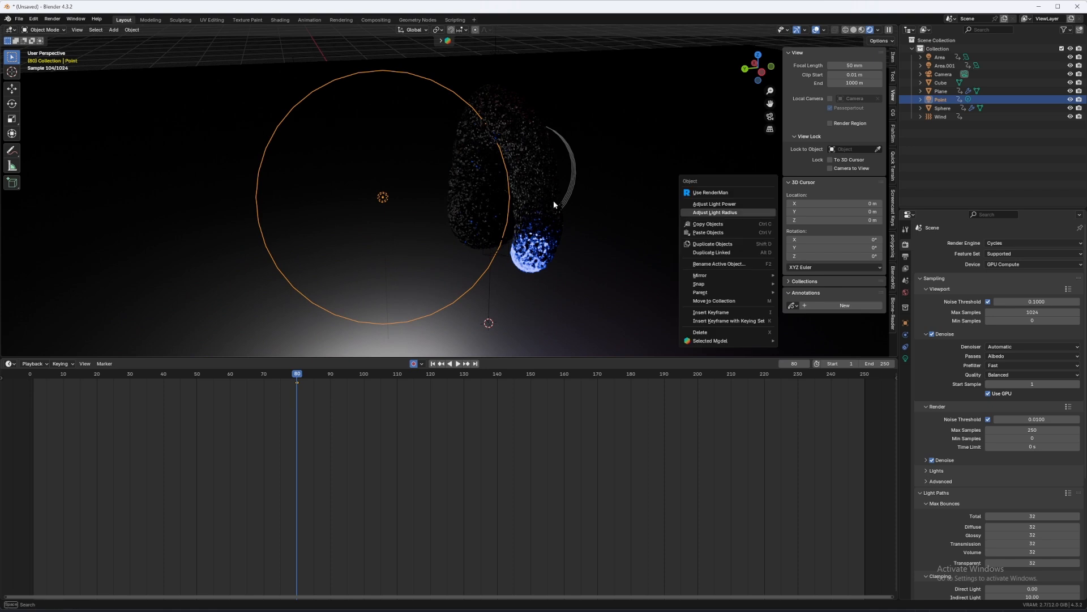
Examine the lit particles up close, return to the camera view and hide the overlays.
{"action": "middle_click_drag", "start_coordinate": [585, 215], "coordinate": [645, 216]}
{"action": "scroll", "coordinate": [473, 235], "scroll_direction": "up", "scroll_amount": 6}
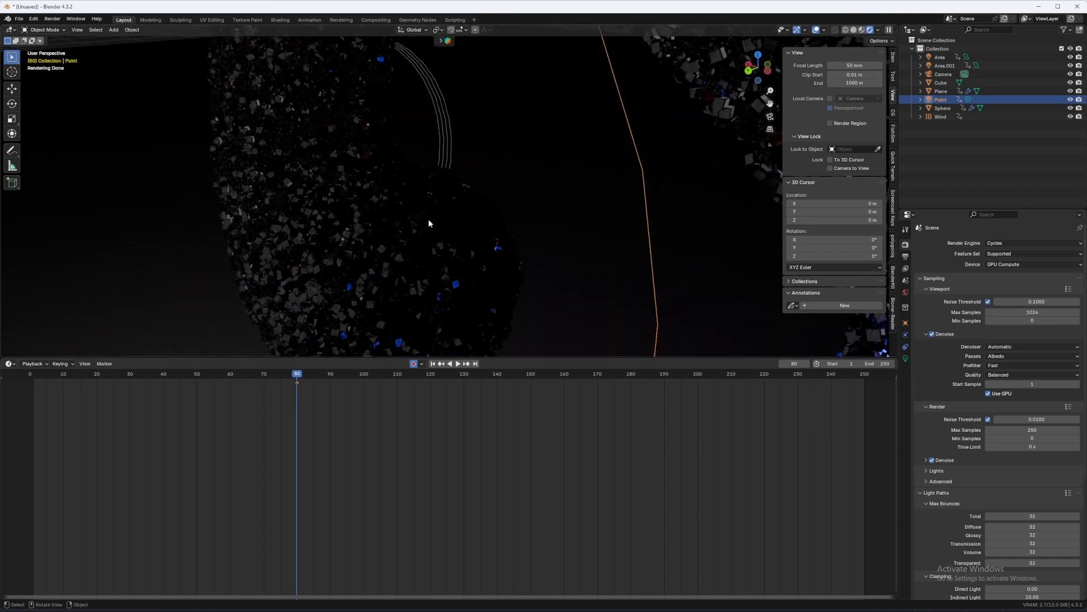
{"action": "key", "text": "KP_0"}
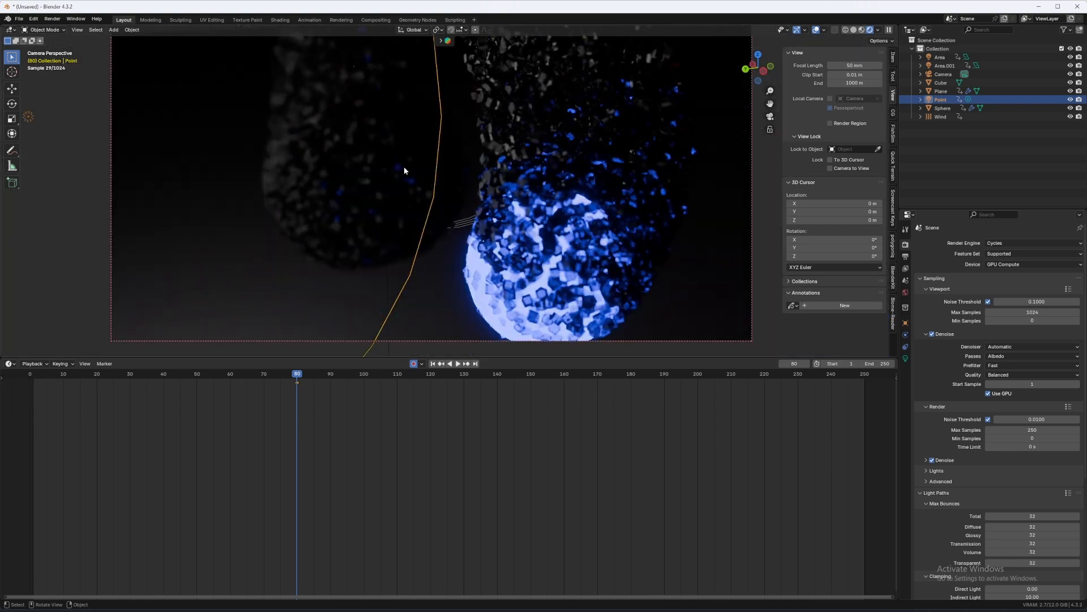
{"action": "scroll", "coordinate": [406, 259], "scroll_direction": "down", "scroll_amount": 3}
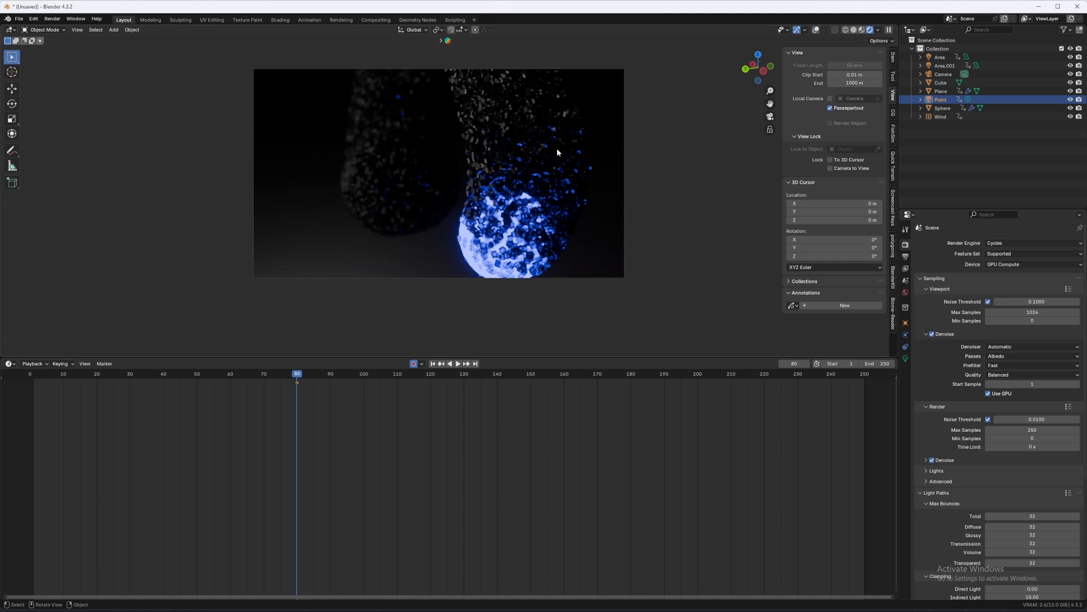
Try a pale cyan emission color on the sphere's material.
{"action": "left_click", "coordinate": [942, 108]}
{"action": "left_click", "coordinate": [905, 394]}
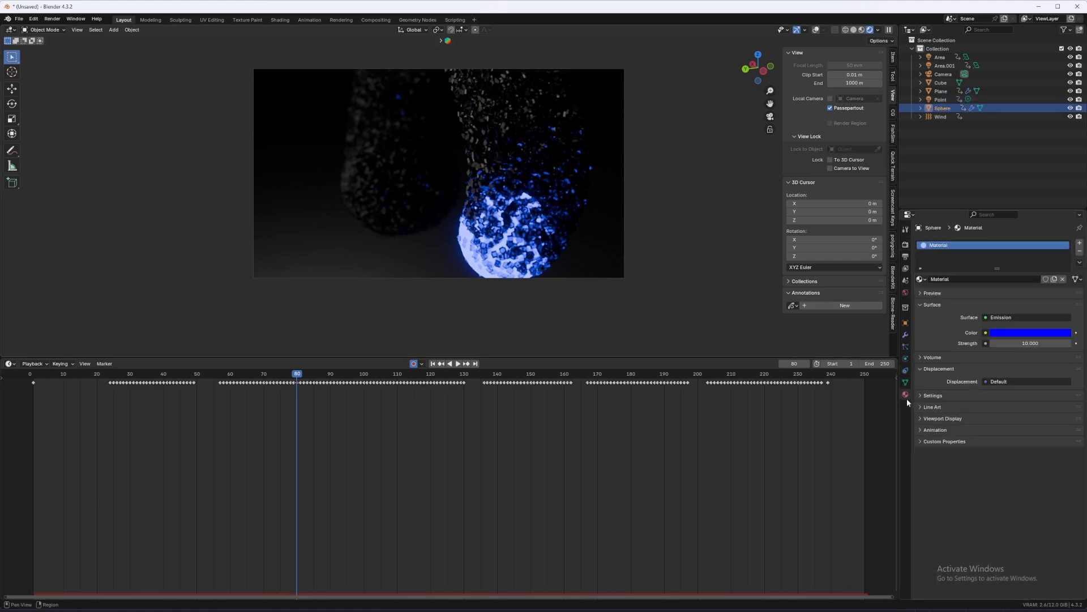
{"action": "left_click", "coordinate": [1014, 332]}
{"action": "left_click_drag", "start_coordinate": [1057, 214], "coordinate": [1028, 220]}
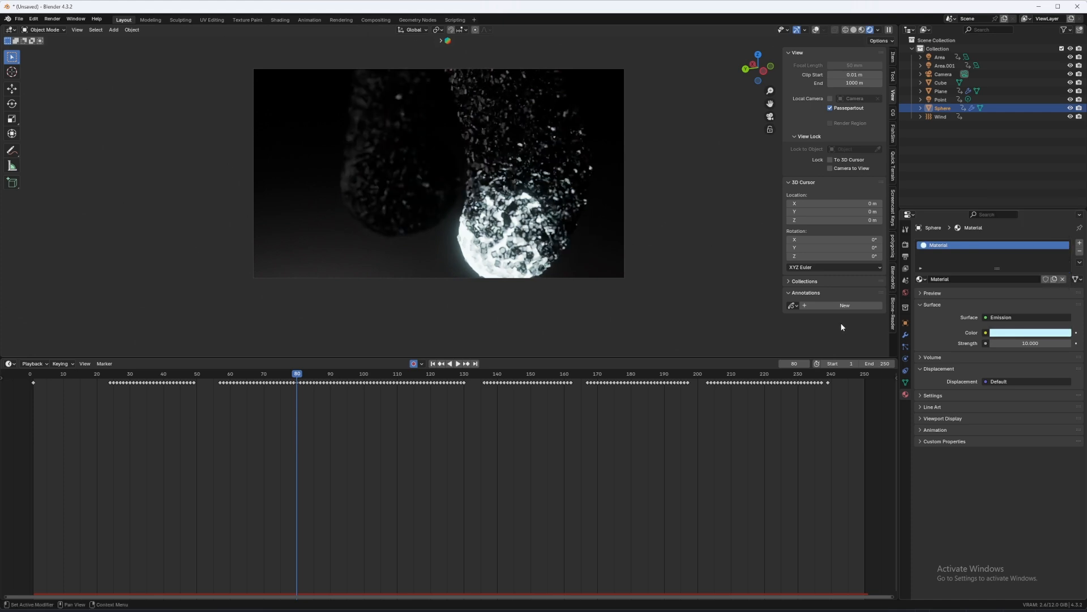
{"action": "key", "text": "ctrl+z"}
Set the color of the cube material's Glass BSDF to full white.
{"action": "left_click", "coordinate": [940, 83]}
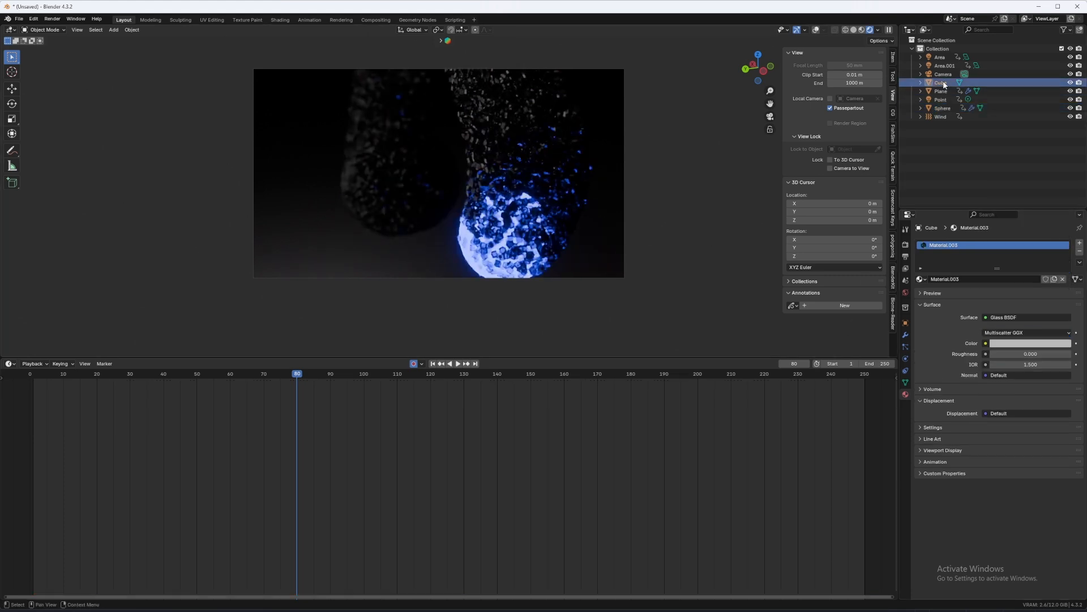
{"action": "left_click", "coordinate": [1005, 340]}
{"action": "left_click_drag", "start_coordinate": [1069, 222], "coordinate": [1069, 204]}
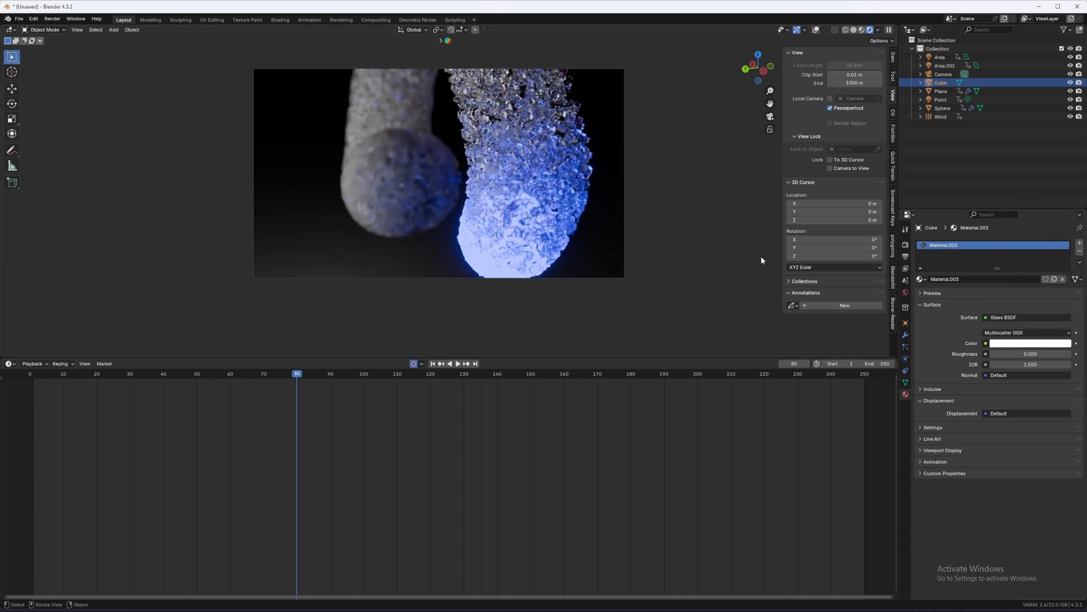
Try 0 transparent light bounces in the render settings.
{"action": "left_click", "coordinate": [906, 244]}
{"action": "scroll", "coordinate": [946, 459], "scroll_direction": "down", "scroll_amount": 3}
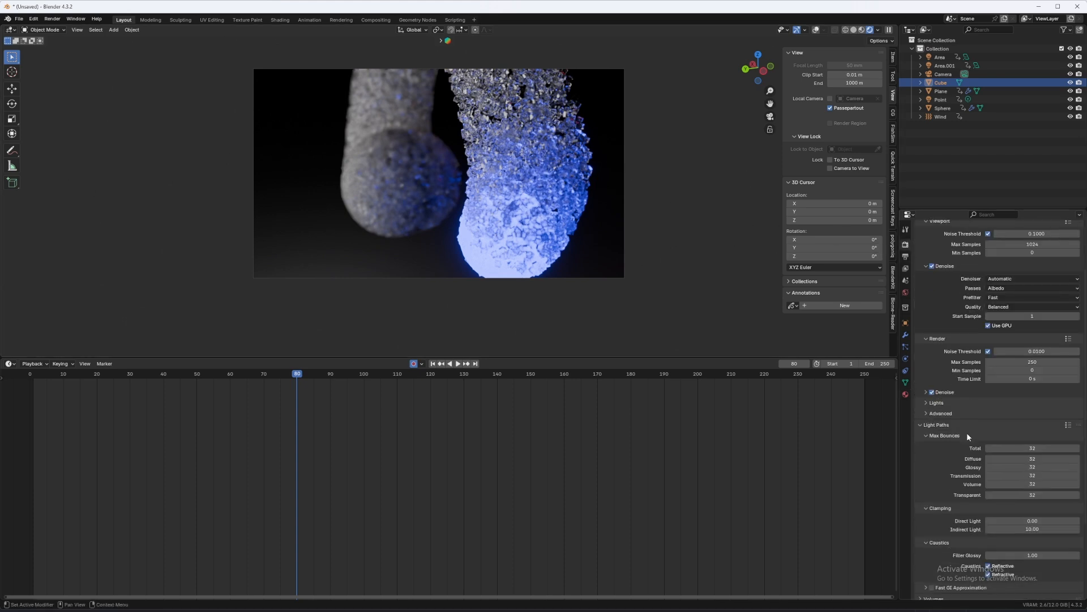
{"action": "left_click", "coordinate": [1029, 494]}
{"action": "type", "text": "0"}
{"action": "key", "text": "Return"}
{"action": "key", "text": "ctrl+z"}
Set the maximum transmission bounces to 132.
{"action": "left_click_drag", "start_coordinate": [1020, 472], "coordinate": [1065, 472]}
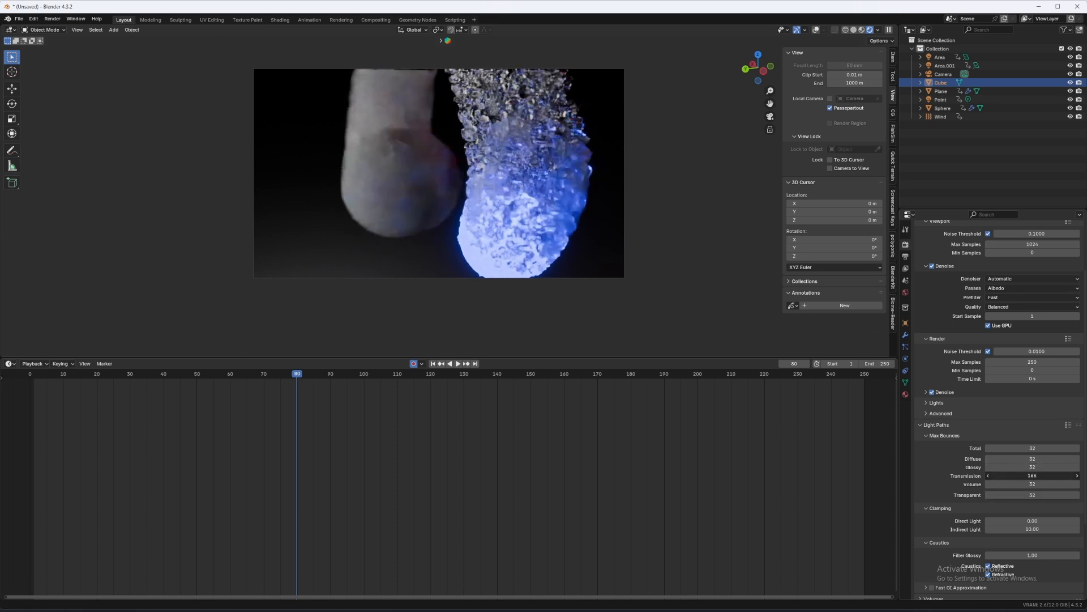
{"action": "left_click", "coordinate": [1017, 476]}
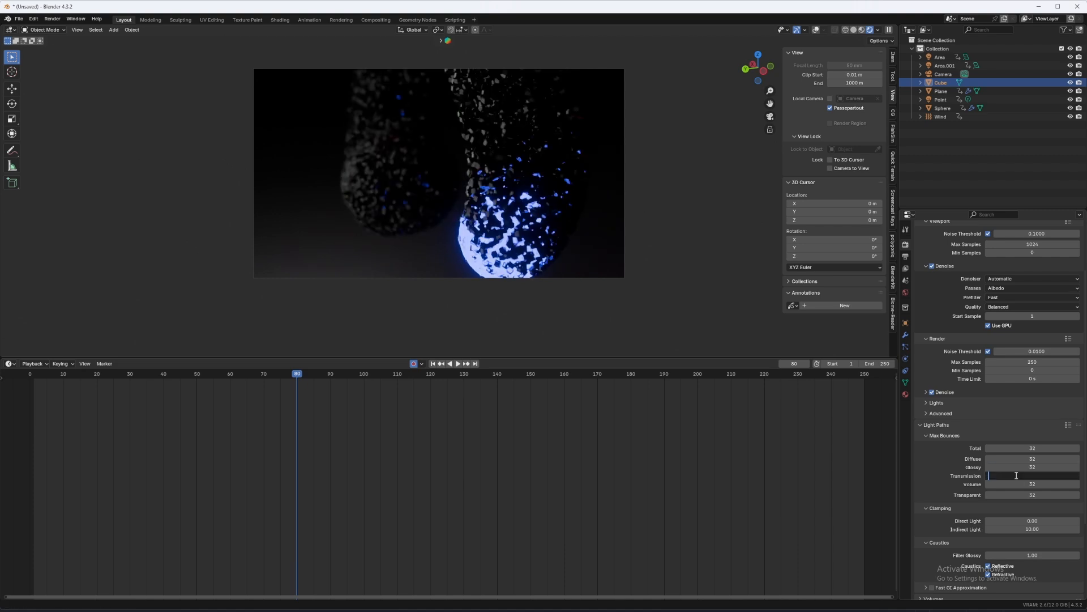
{"action": "key", "text": "Return"}
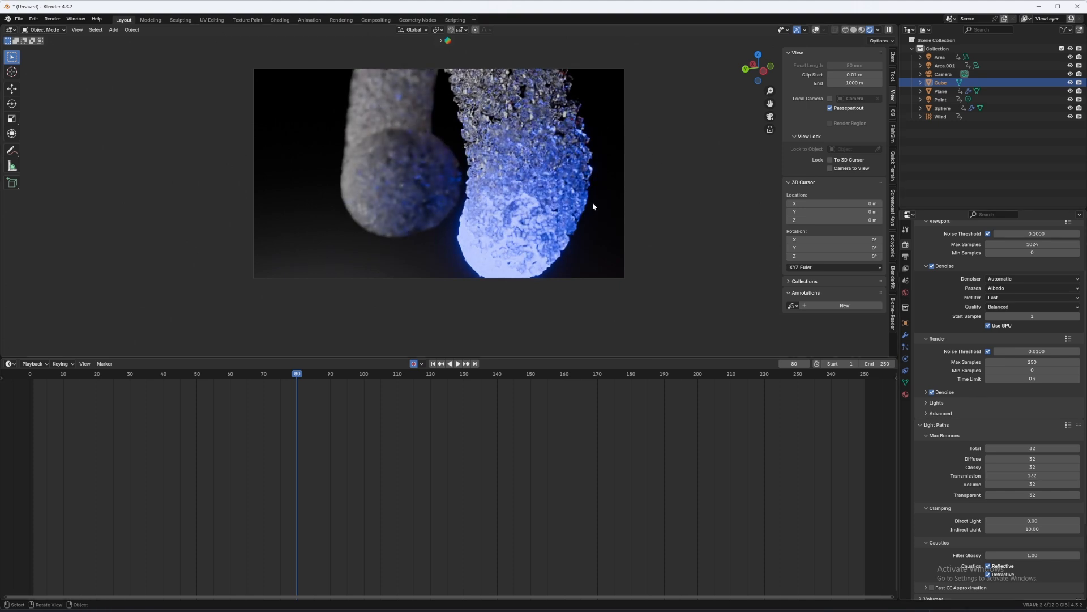
Change the point light's color to light yellow and preview it in the rendered camera view.
{"action": "key", "text": "z"}
{"action": "left_click", "coordinate": [687, 209]}
{"action": "scroll", "coordinate": [514, 212], "scroll_direction": "up", "scroll_amount": 2}
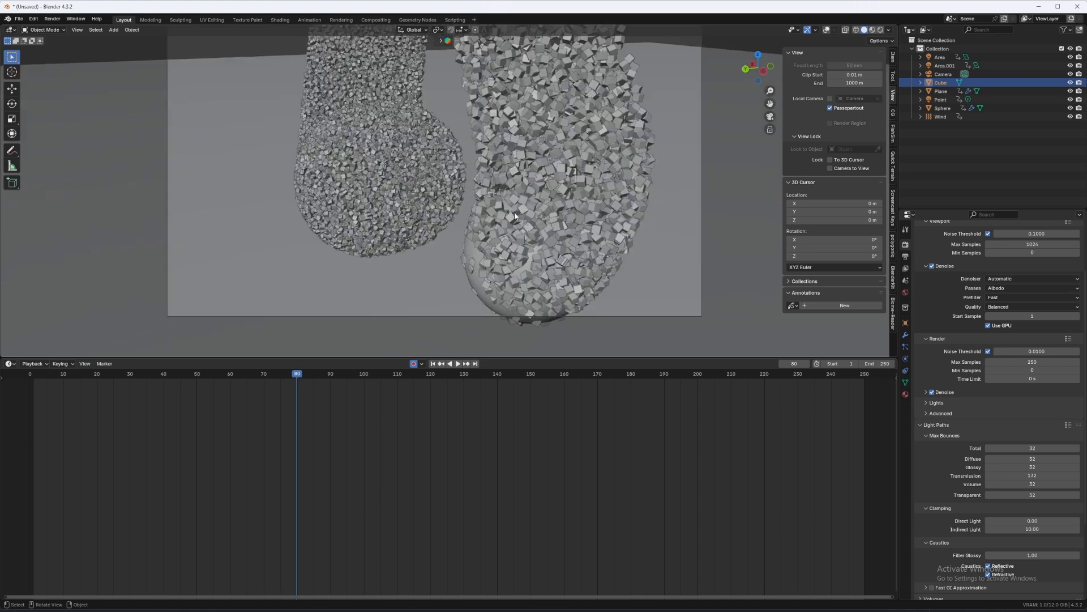
{"action": "scroll", "coordinate": [514, 212], "scroll_direction": "down", "scroll_amount": 3}
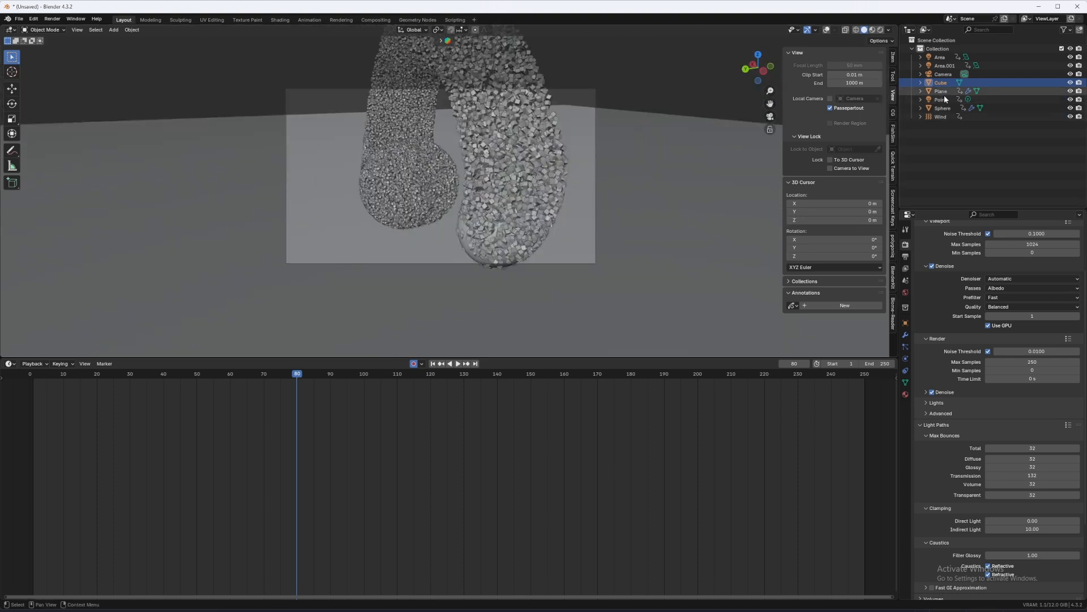
{"action": "left_click", "coordinate": [943, 97]}
{"action": "left_click", "coordinate": [904, 359]}
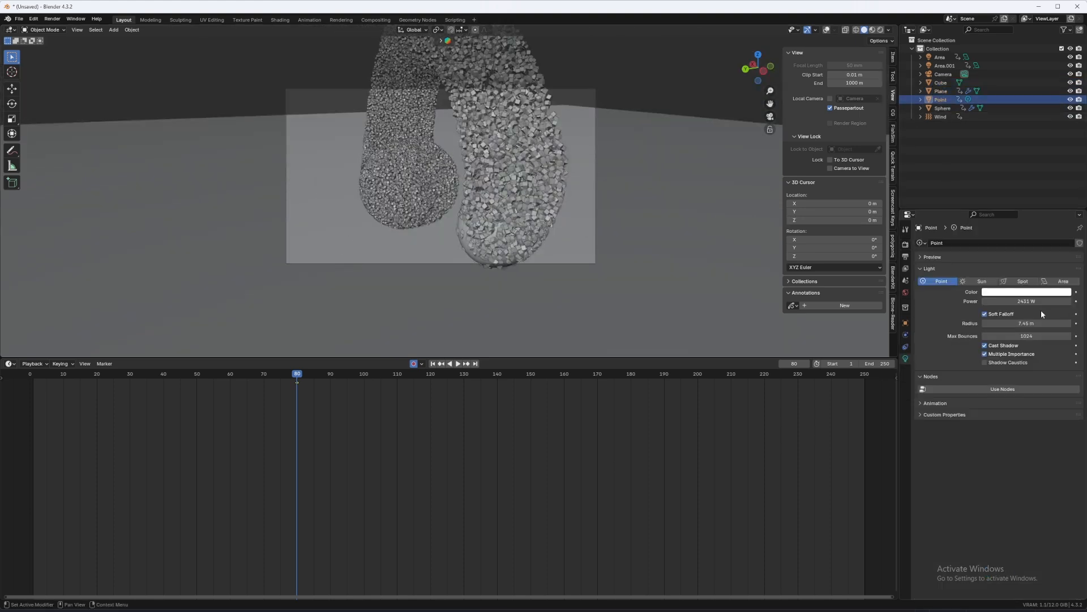
{"action": "left_click", "coordinate": [1033, 294]}
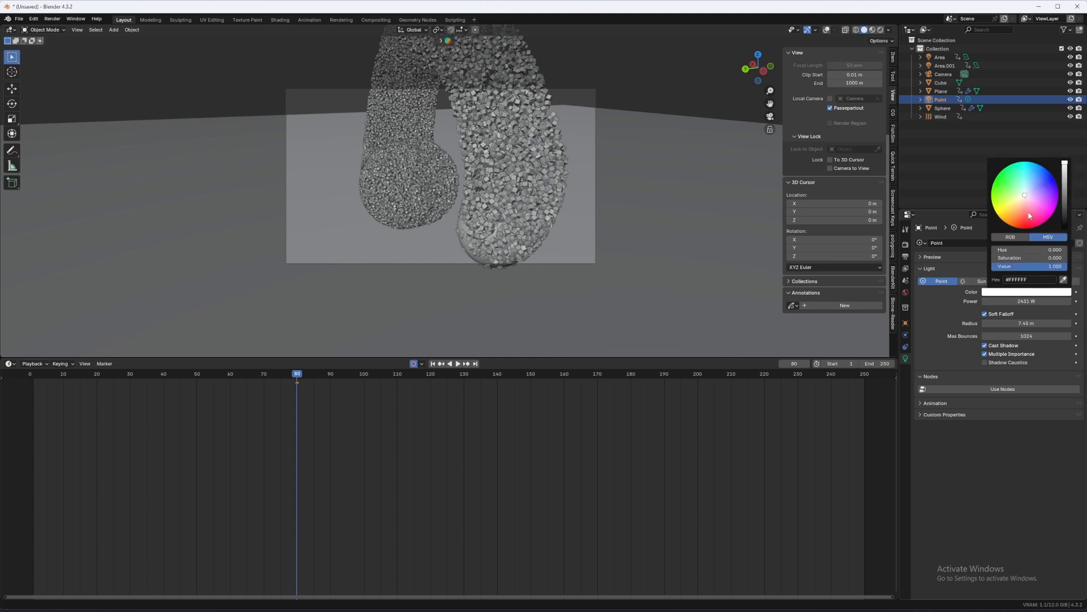
{"action": "left_click_drag", "start_coordinate": [1000, 258], "coordinate": [1047, 258]}
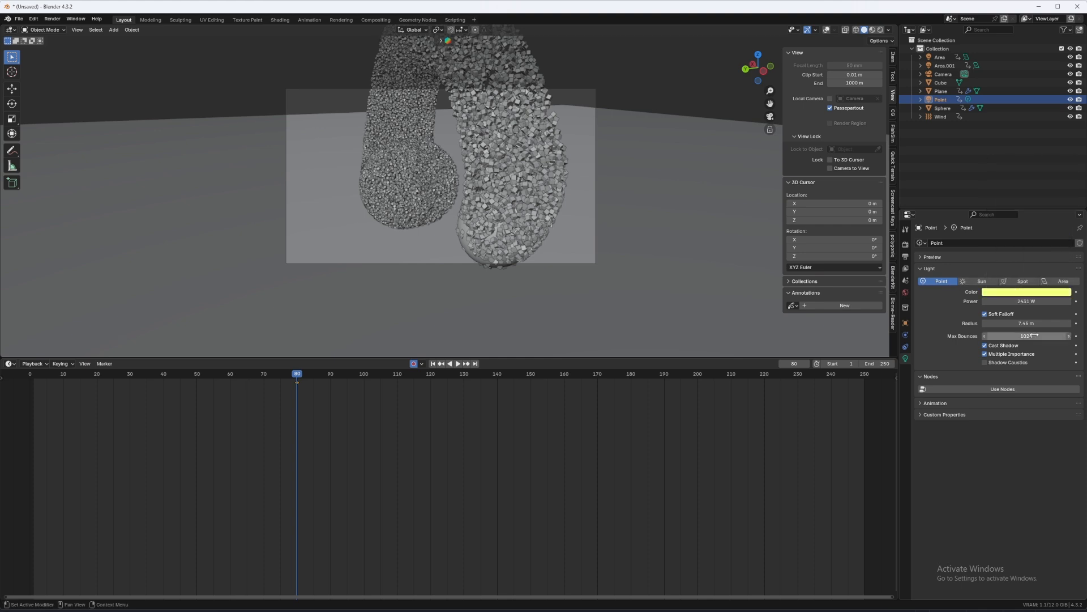
{"action": "key", "text": "Return"}
{"action": "key", "text": "z"}
{"action": "left_click", "coordinate": [651, 208]}
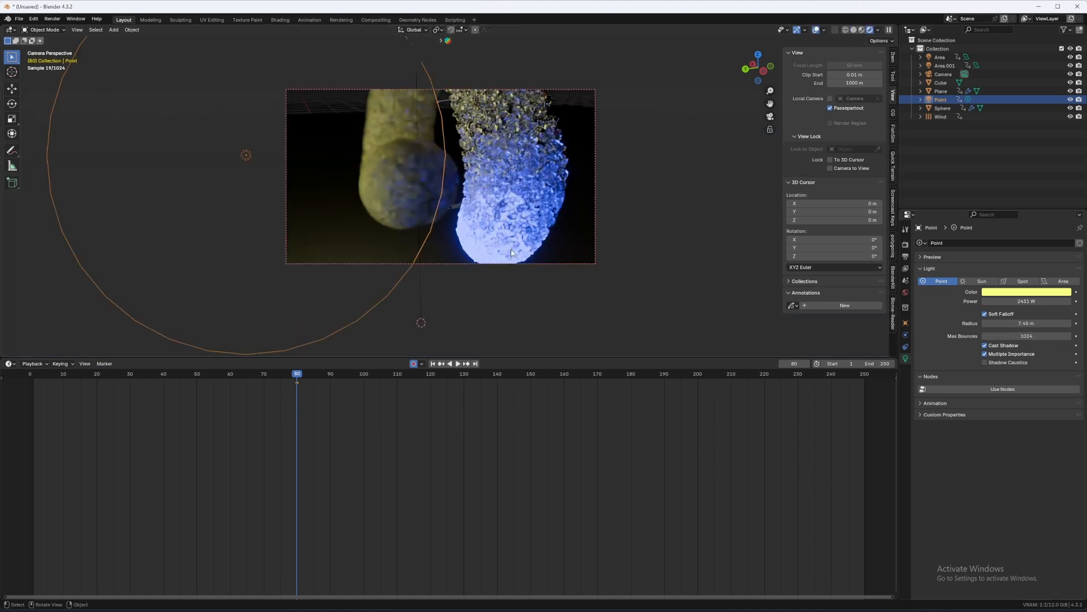
{"action": "scroll", "coordinate": [514, 251], "scroll_direction": "up", "scroll_amount": 2}
{"action": "scroll", "coordinate": [542, 271], "scroll_direction": "up", "scroll_amount": 2}
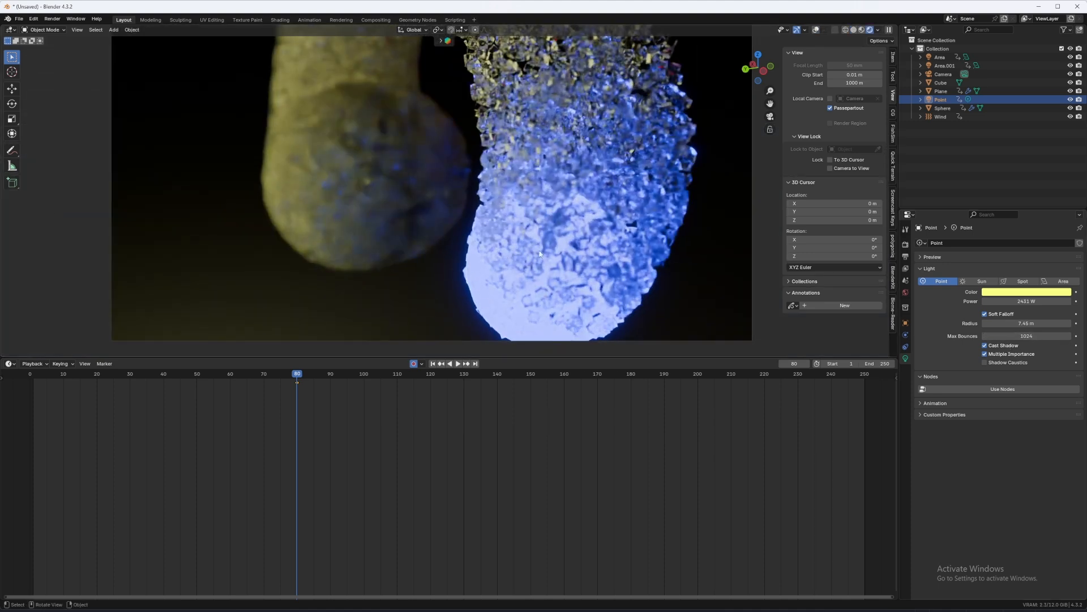
Clear the camera's depth-of-field focus object and sample a focus distance of about 8.126 m from the glowing sphere.
{"action": "left_click", "coordinate": [956, 76]}
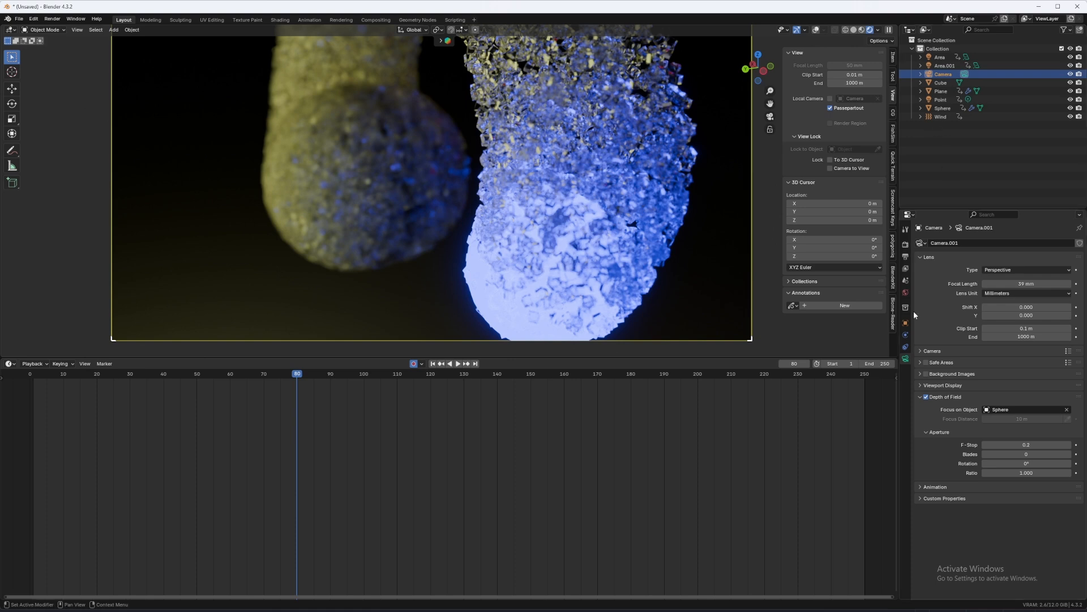
{"action": "left_click", "coordinate": [1067, 410]}
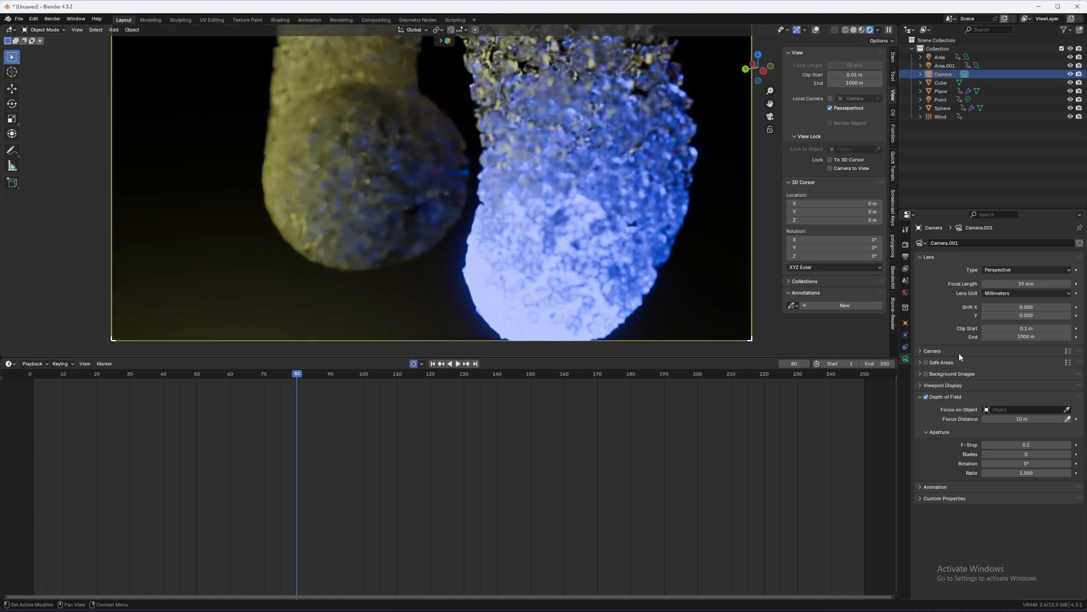
{"action": "left_click", "coordinate": [1067, 418]}
{"action": "left_click", "coordinate": [491, 298]}
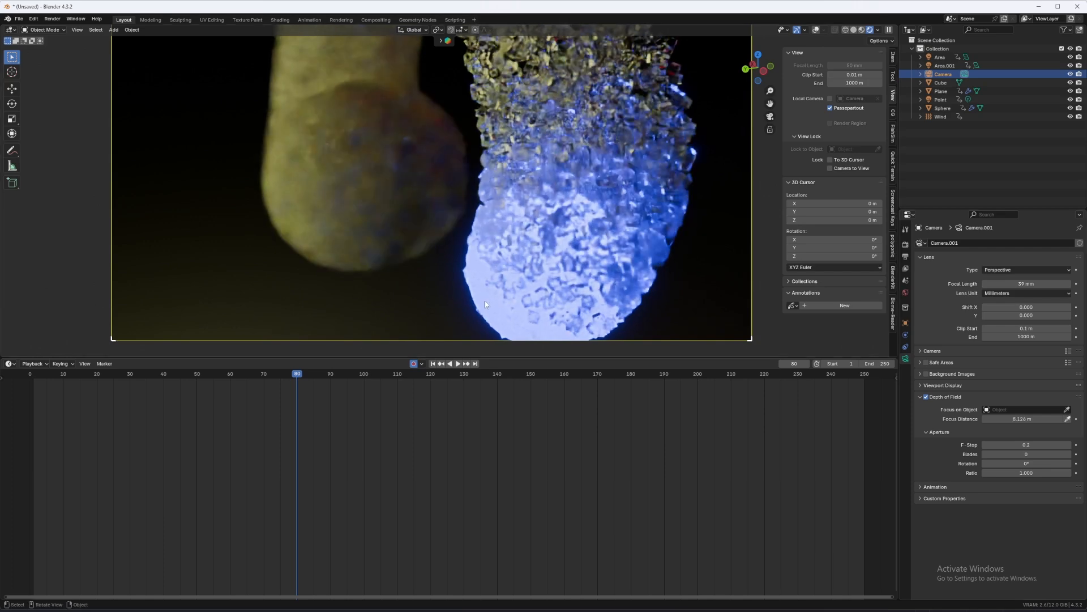
Set the camera's depth-of-field F-Stop to 0.5.
{"action": "left_click", "coordinate": [1037, 443]}
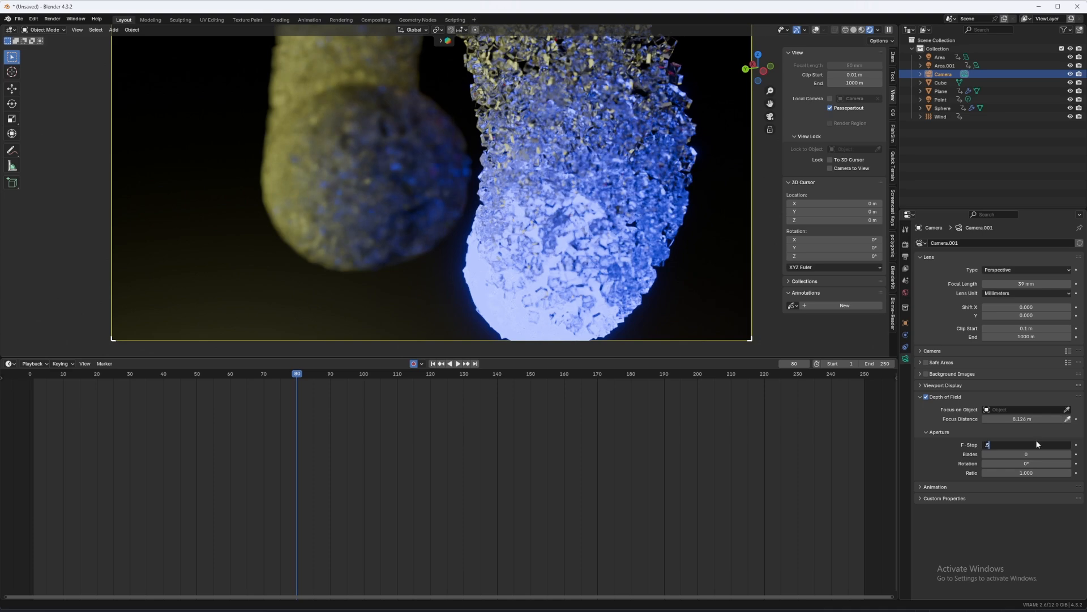
{"action": "key", "text": "Return"}
{"action": "scroll", "coordinate": [536, 293], "scroll_direction": "down", "scroll_amount": 2}
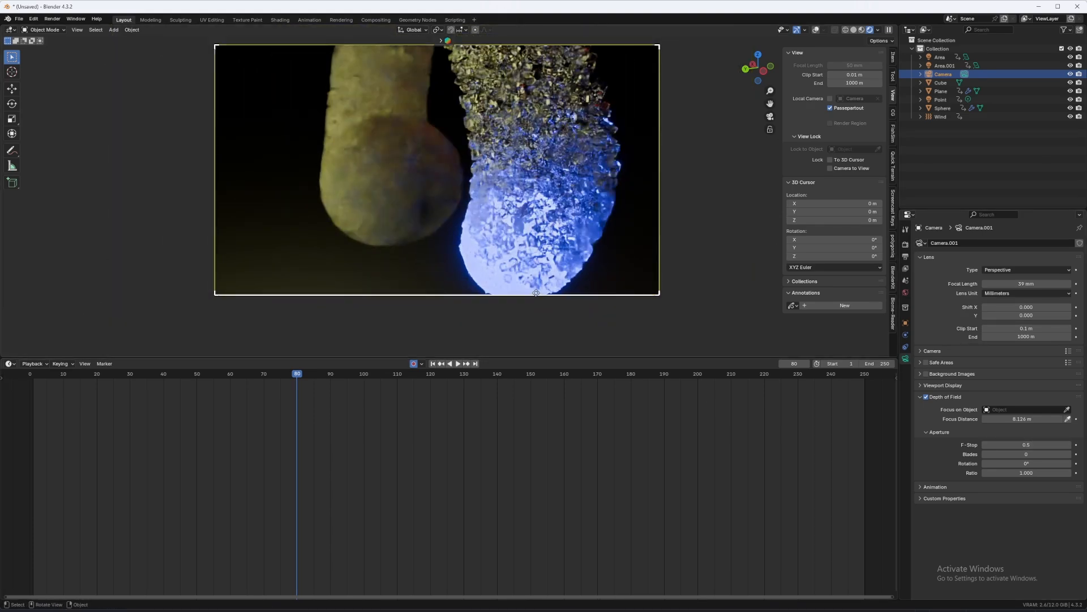
Open the compositing node tree and spread the Render Layers, Glare and Composite nodes farther apart.
{"action": "left_click", "coordinate": [375, 20]}
{"action": "key", "text": "shift+a"}
{"action": "key", "text": "Escape"}
{"action": "key", "text": "s"}
{"action": "left_click", "coordinate": [547, 186]}
{"action": "scroll", "coordinate": [549, 185], "scroll_direction": "down", "scroll_amount": 8}
{"action": "middle_click_drag", "start_coordinate": [606, 187], "coordinate": [476, 226]}
{"action": "key", "text": "s"}
{"action": "left_click", "coordinate": [429, 225]}
Add a Lens Distortion node on the link between the Glare and Composite nodes.
{"action": "key", "text": "shift+a"}
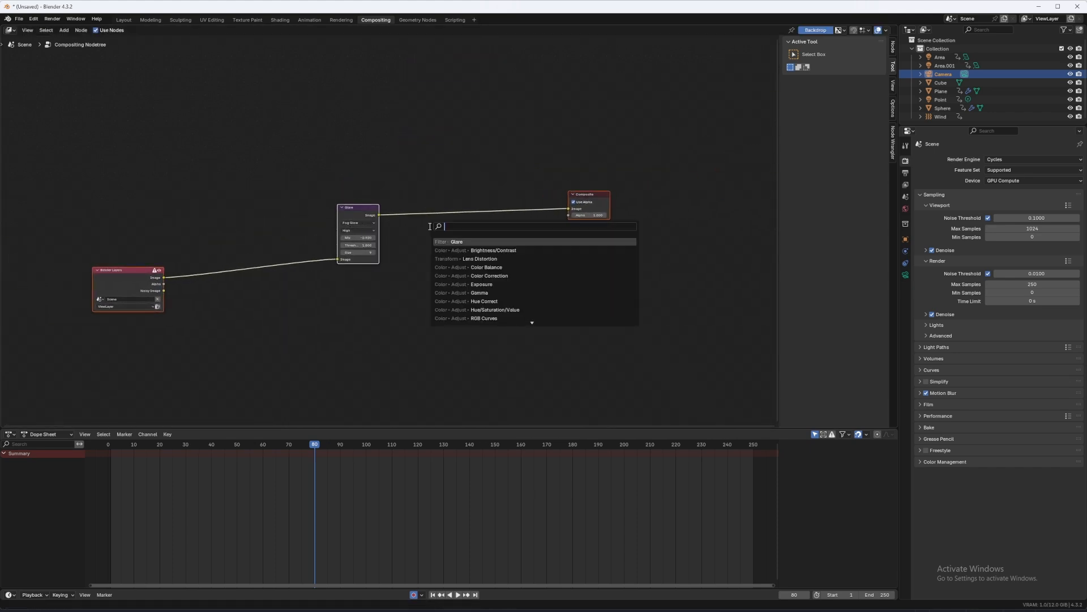
{"action": "type", "text": "lens"}
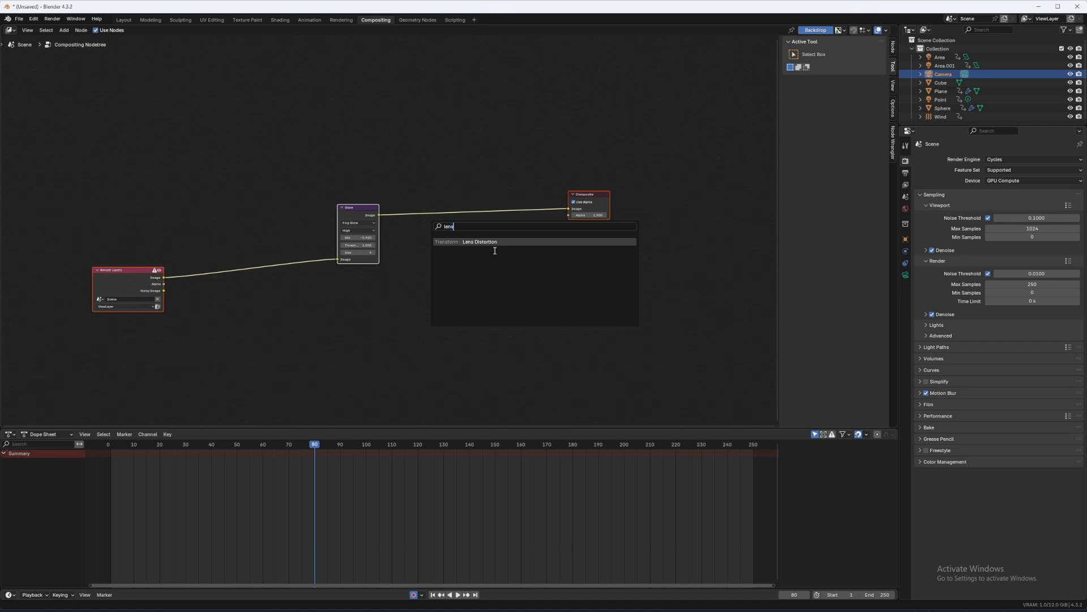
{"action": "key", "text": "Return"}
{"action": "left_click", "coordinate": [438, 195]}
{"action": "scroll", "coordinate": [388, 238], "scroll_direction": "up", "scroll_amount": 3}
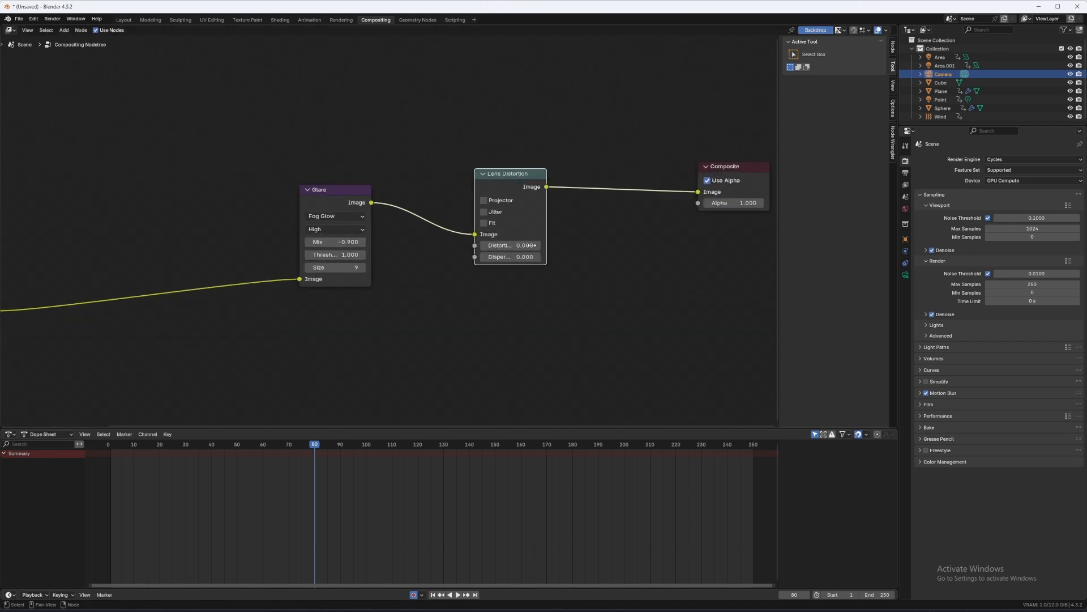
Set the Lens Distortion node's Distortion to 0.01 and open its Dispersion value for editing.
{"action": "left_click", "coordinate": [517, 246]}
{"action": "type", "text": "0.01"}
{"action": "key", "text": "Return"}
{"action": "left_click", "coordinate": [513, 256]}
Return to the Layout workspace, use solid shading and inspect the camera's Viewport Display settings.
{"action": "left_click", "coordinate": [122, 20]}
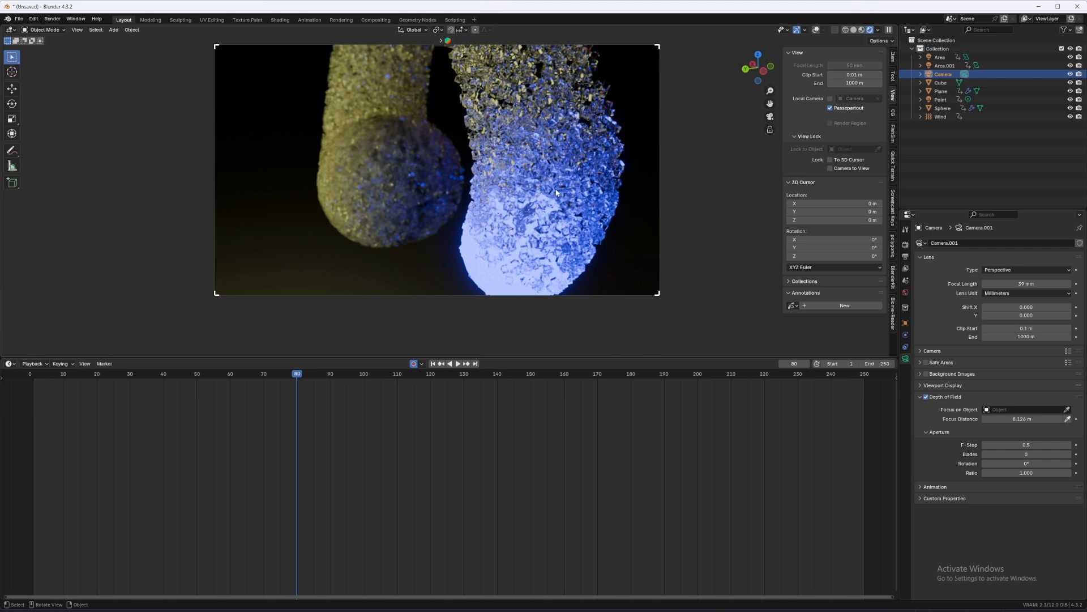
{"action": "key", "text": "z"}
{"action": "left_click", "coordinate": [701, 202]}
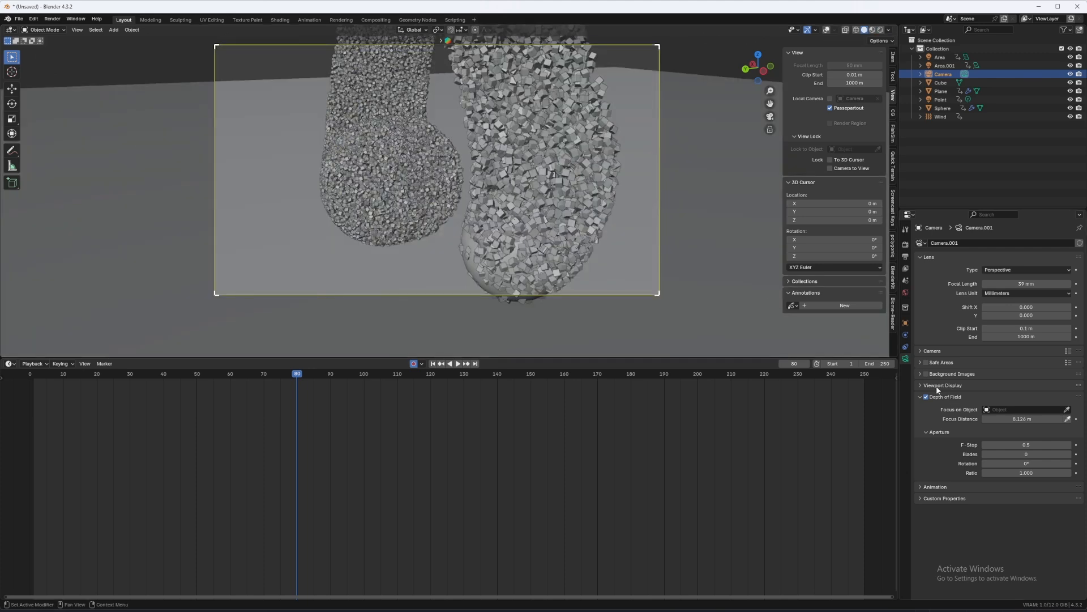
{"action": "left_click", "coordinate": [924, 385]}
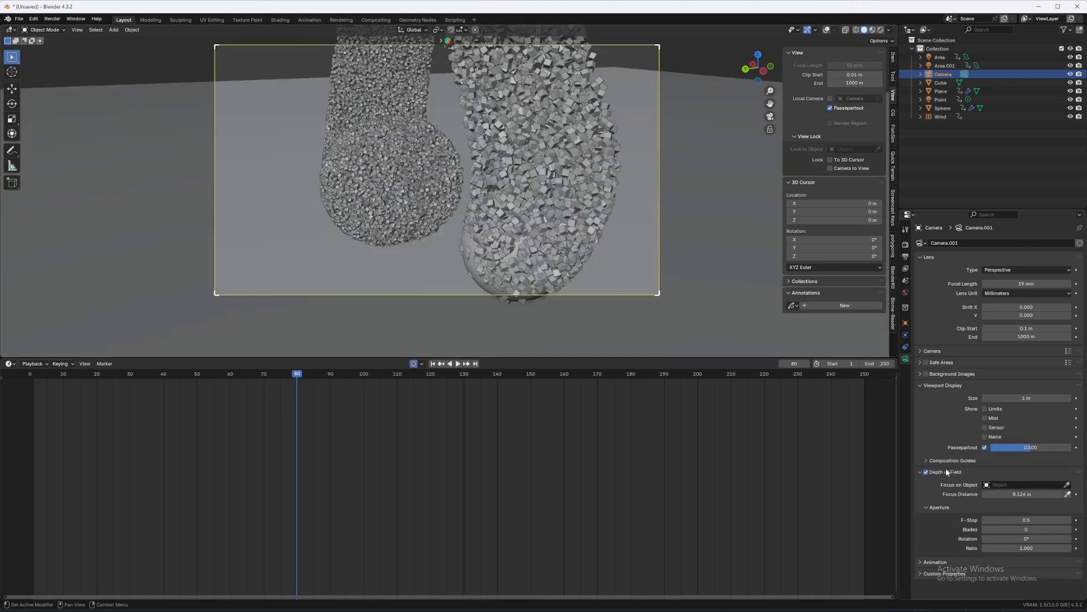
{"action": "left_click", "coordinate": [929, 385]}
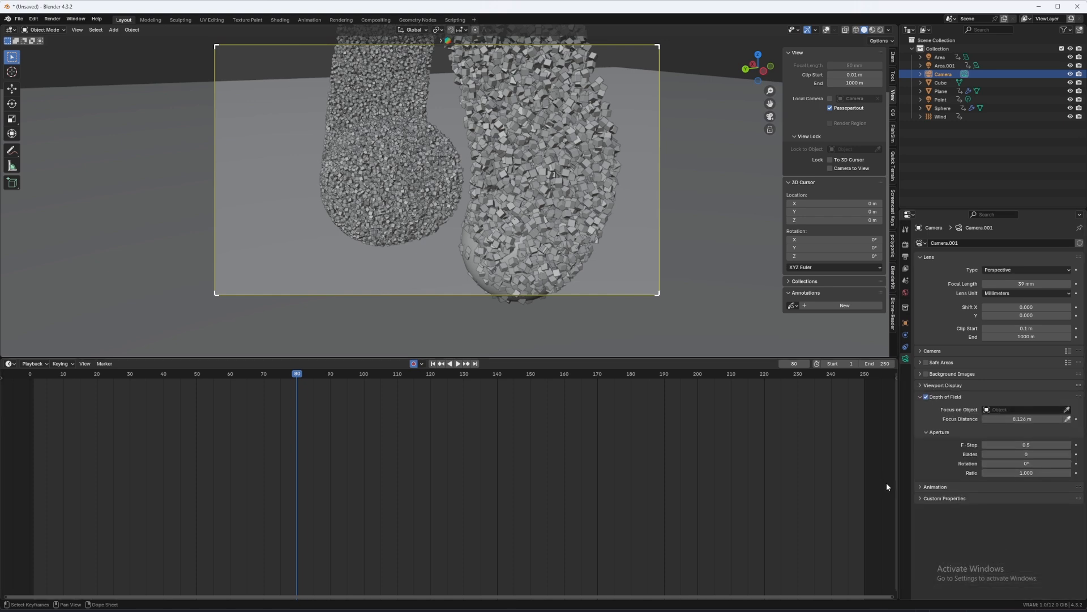
Preview the camera view in rendered shading and return it to solid shading.
{"action": "key", "text": "z"}
{"action": "left_click", "coordinate": [406, 111]}
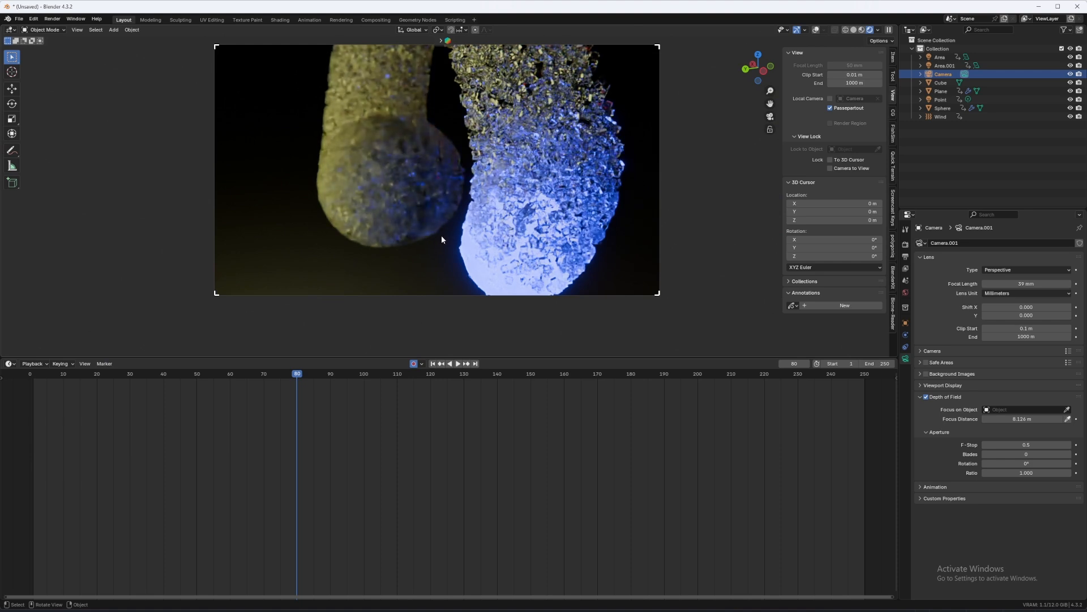
{"action": "key", "text": "z"}
{"action": "left_click", "coordinate": [586, 266]}
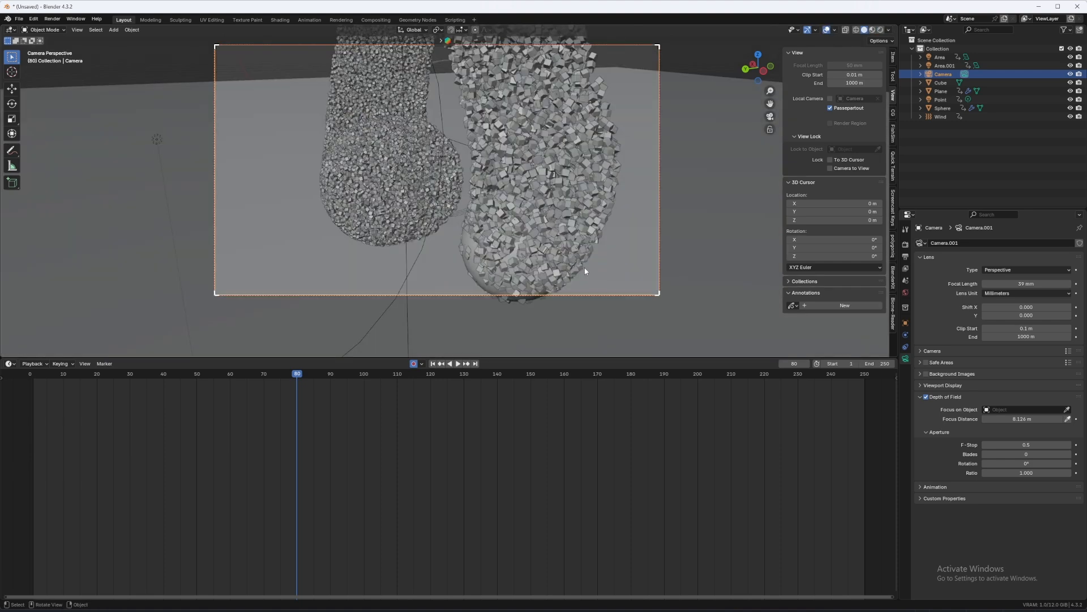
Turn off automatic keyframing and play the animation while viewing the cube trail from outside the camera, stopping playback partway.
{"action": "left_click", "coordinate": [432, 366]}
{"action": "middle_click_drag", "start_coordinate": [478, 309], "coordinate": [371, 233]}
{"action": "key", "text": "space"}
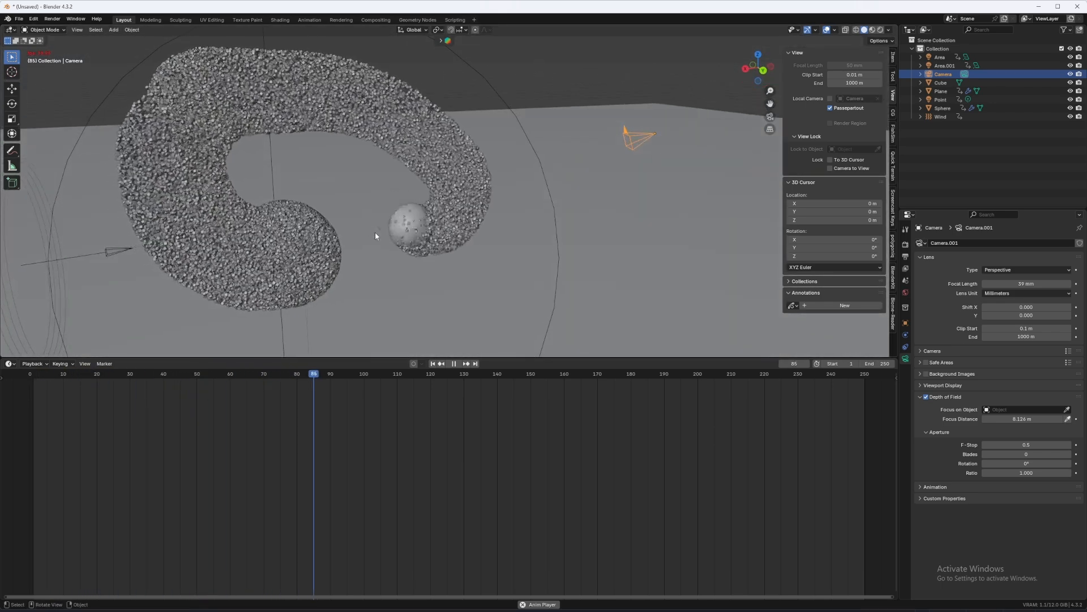
{"action": "middle_click_drag", "start_coordinate": [367, 230], "coordinate": [402, 231]}
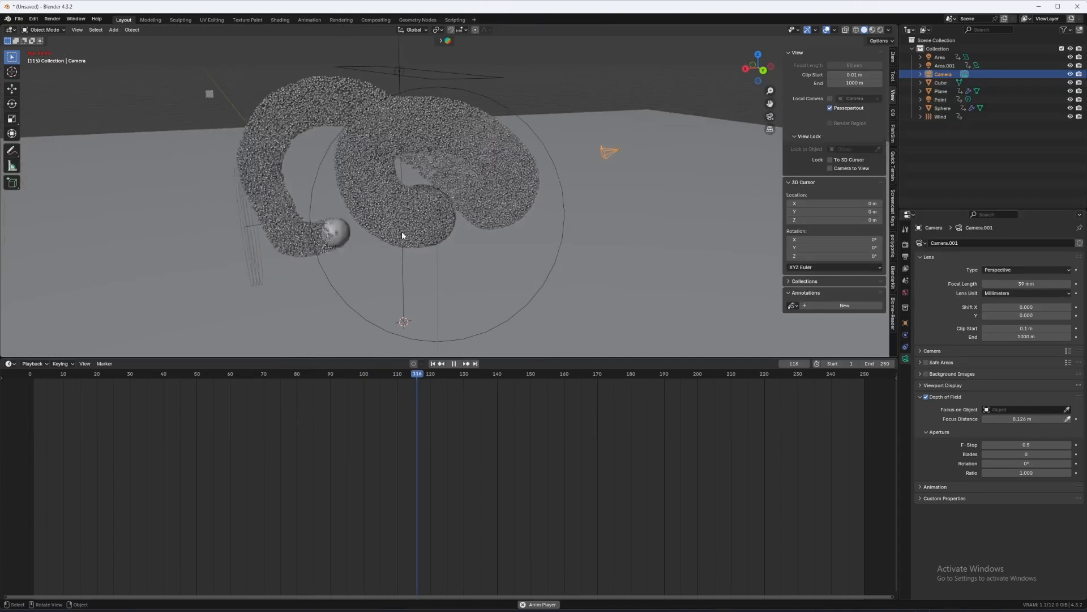
{"action": "scroll", "coordinate": [403, 236], "scroll_direction": "up", "scroll_amount": 4}
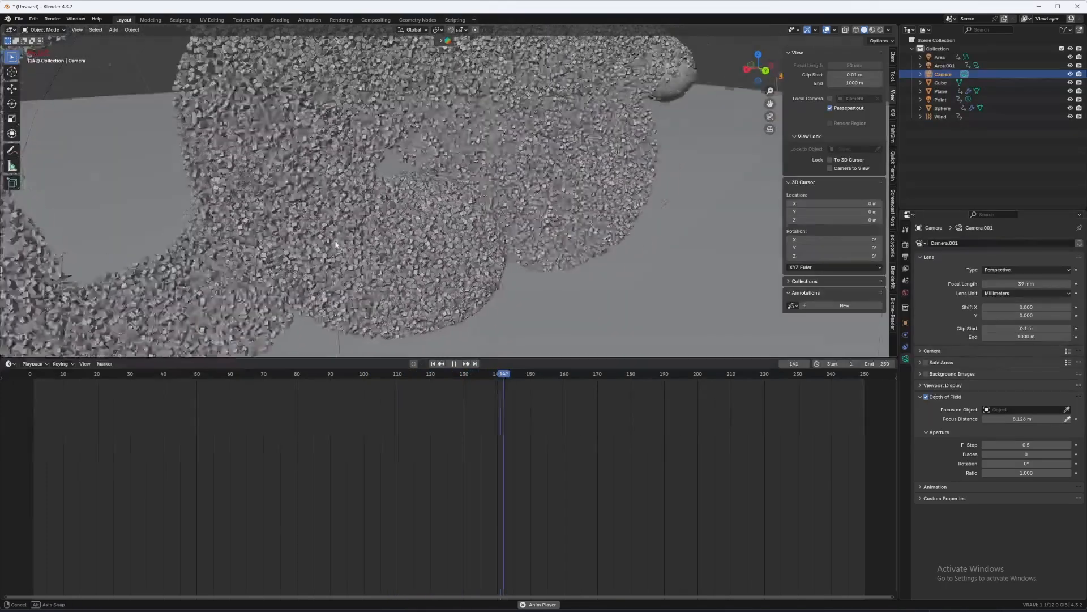
{"action": "scroll", "coordinate": [350, 246], "scroll_direction": "down", "scroll_amount": 7}
{"action": "middle_click_drag", "start_coordinate": [349, 244], "coordinate": [438, 235]}
{"action": "key", "text": "space"}
Examine the paused cube trail up close and from several angles.
{"action": "scroll", "coordinate": [420, 239], "scroll_direction": "up", "scroll_amount": 2}
{"action": "scroll", "coordinate": [418, 241], "scroll_direction": "up", "scroll_amount": 2}
{"action": "scroll", "coordinate": [389, 193], "scroll_direction": "up", "scroll_amount": 3}
{"action": "middle_click_drag", "start_coordinate": [389, 193], "coordinate": [453, 208]}
{"action": "scroll", "coordinate": [379, 239], "scroll_direction": "down", "scroll_amount": 5}
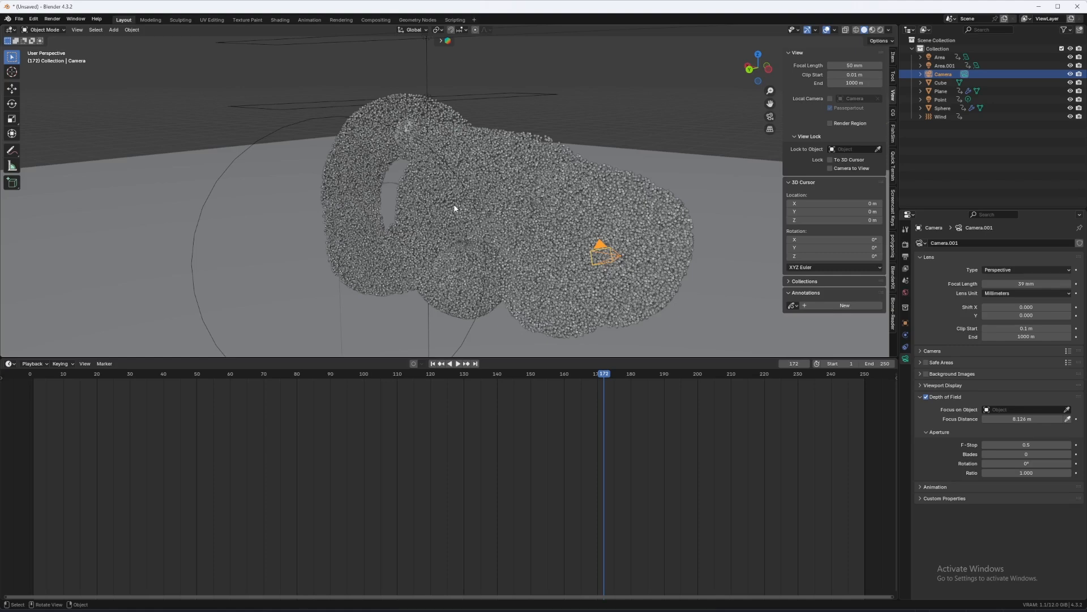
{"action": "middle_click_drag", "start_coordinate": [427, 239], "coordinate": [462, 242]}
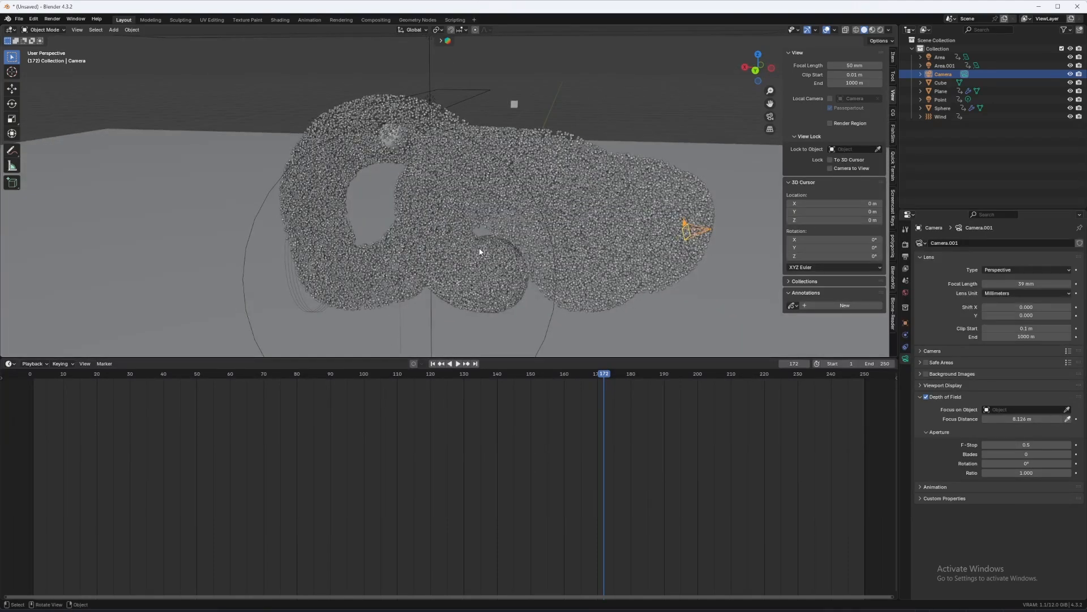